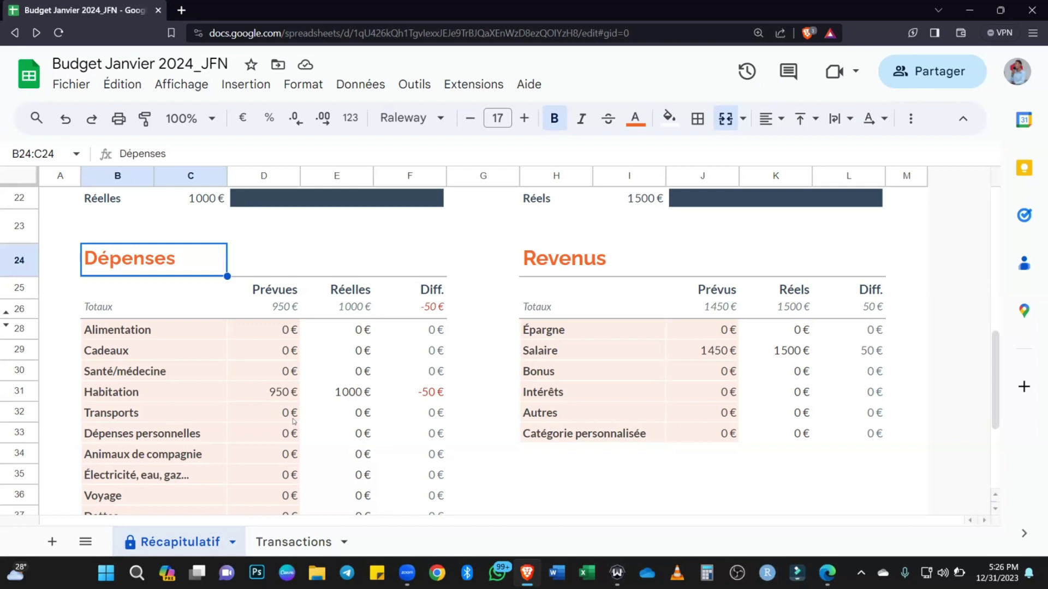
Look through the expense categories of the Dépenses table, from Alimentation down to the custom categories.
left_click(126, 335)
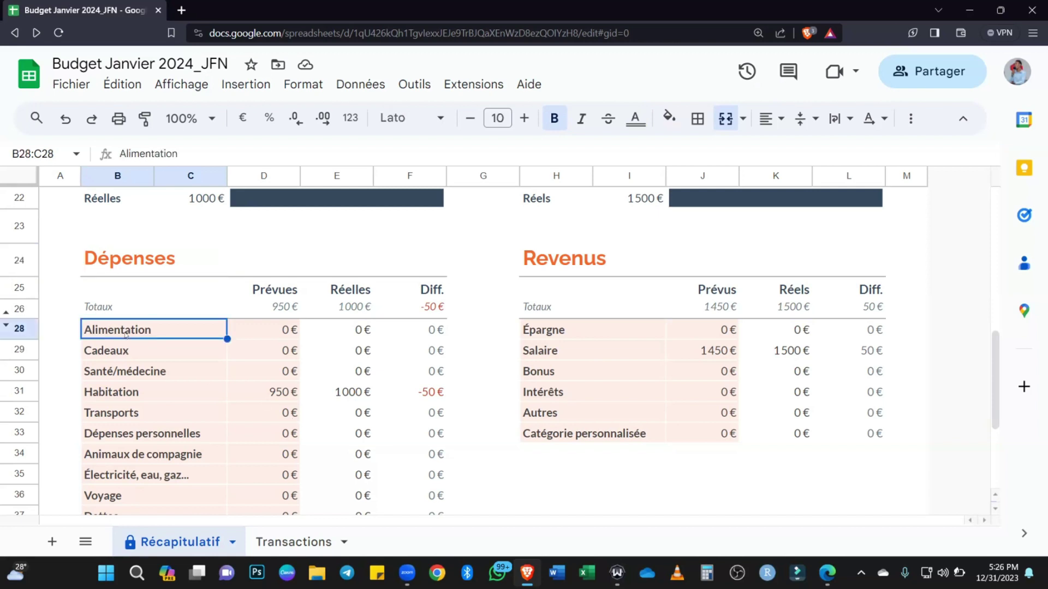
key("Down")
key("Down")
key("Down")
key("Down")
key("Down")
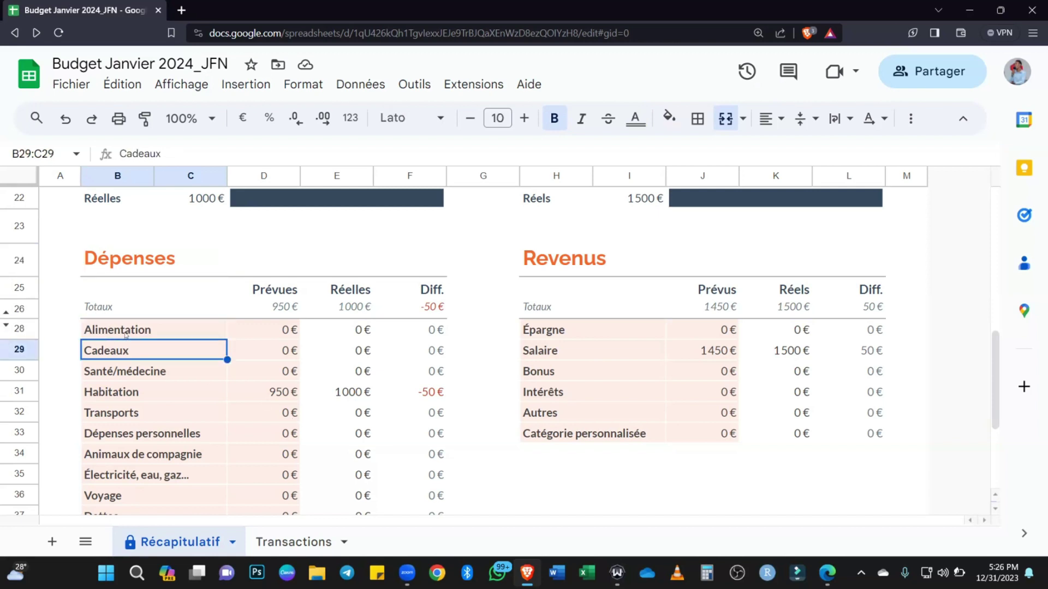
key("Down")
key("Down")
key("Down")
key("Down")
key("Down")
key("Down")
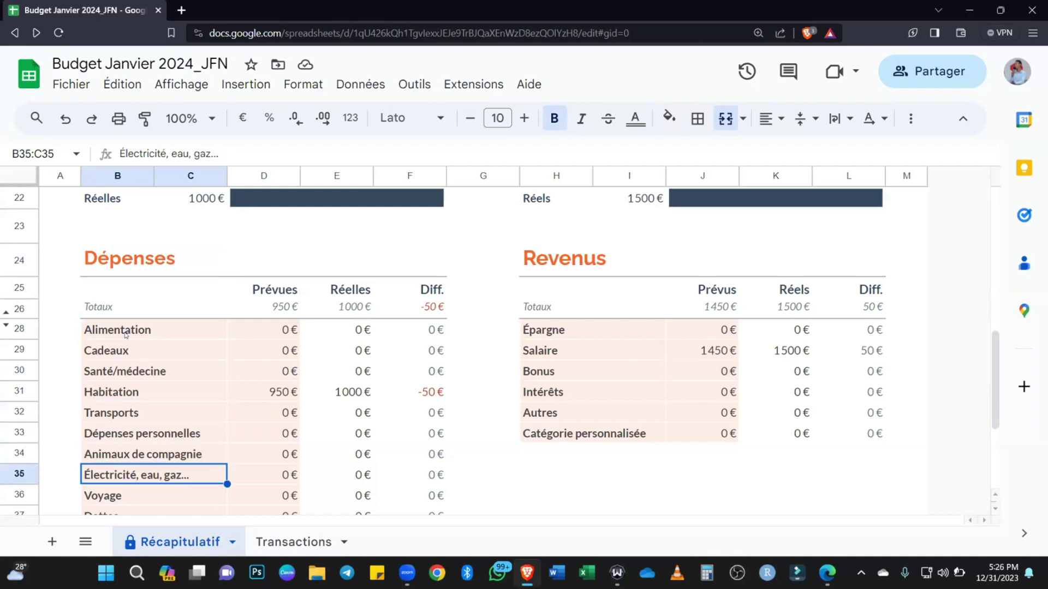
key("Down")
key("Down")
key("Down")
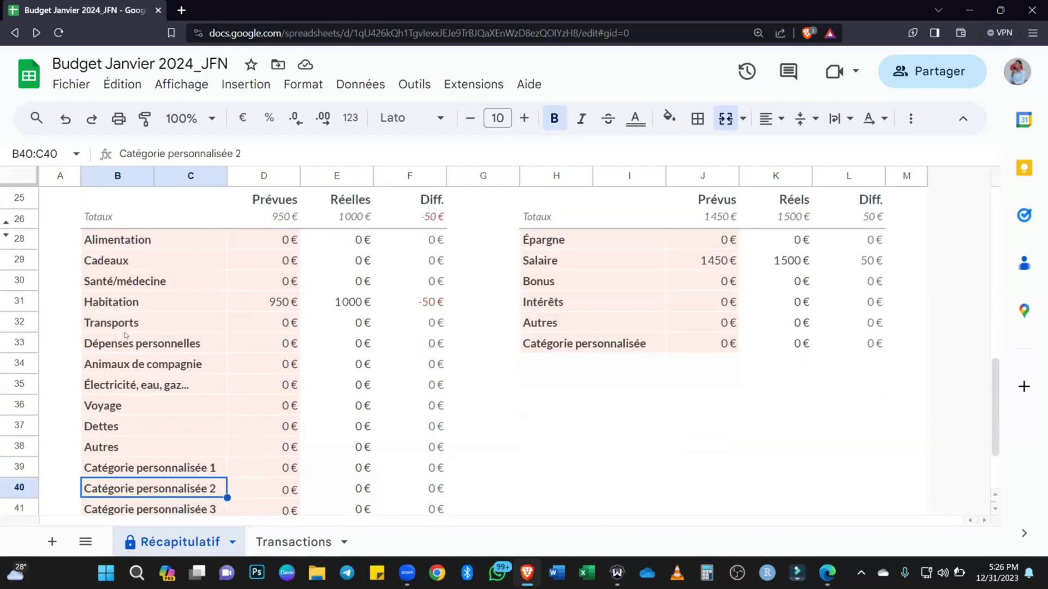
Rename the expense category Catégorie personnalisée 1 as Etude.
key("Up")
key("Up")
key("Up")
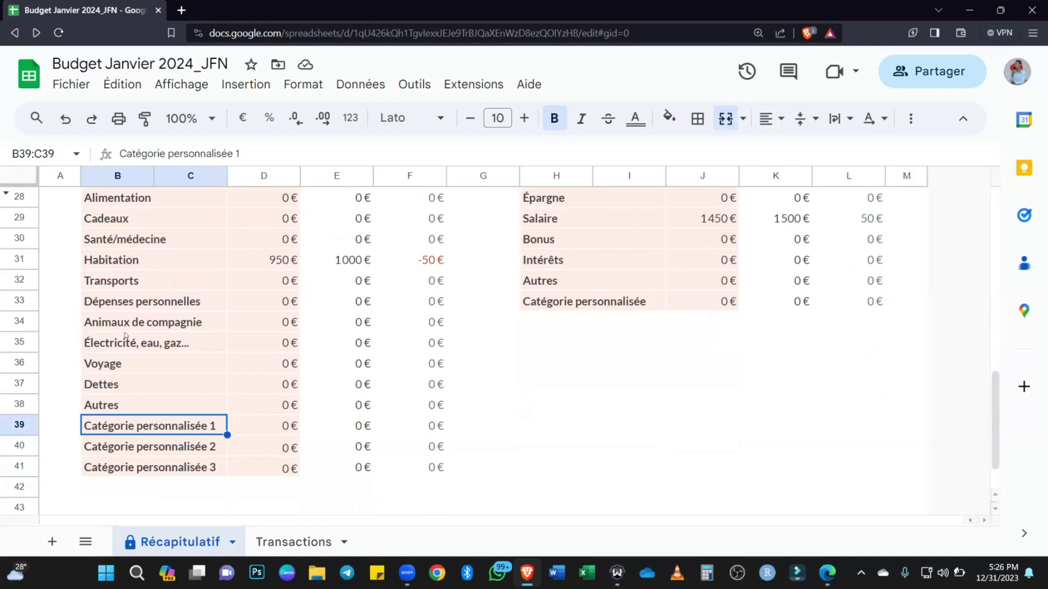
type("Etude")
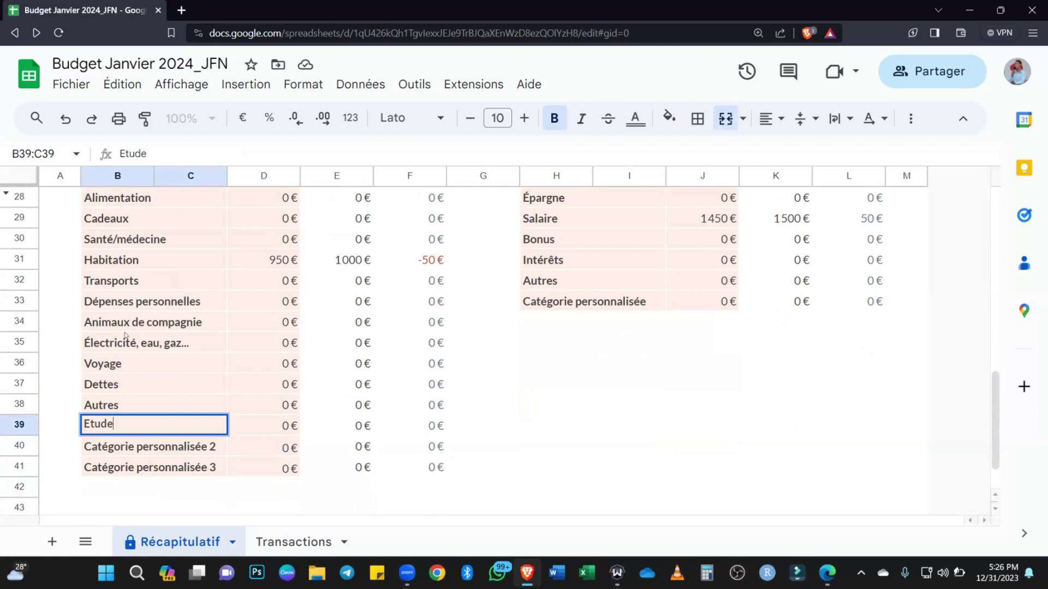
key("Return")
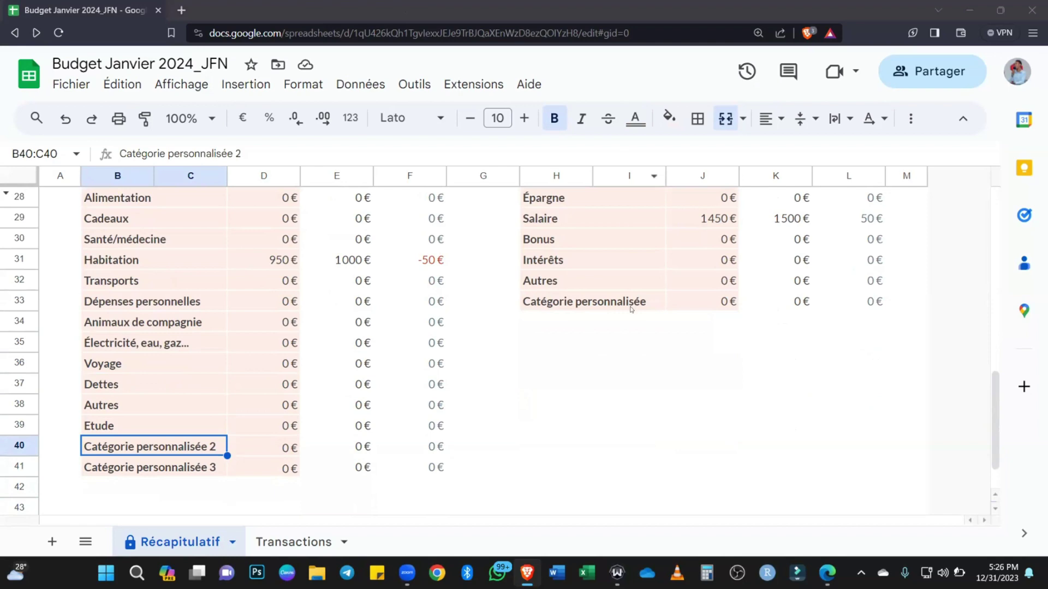
Format the Solde de départ amount in cell L8 as Gourde haïtienne currency.
scroll(644, 311, "up", 8)
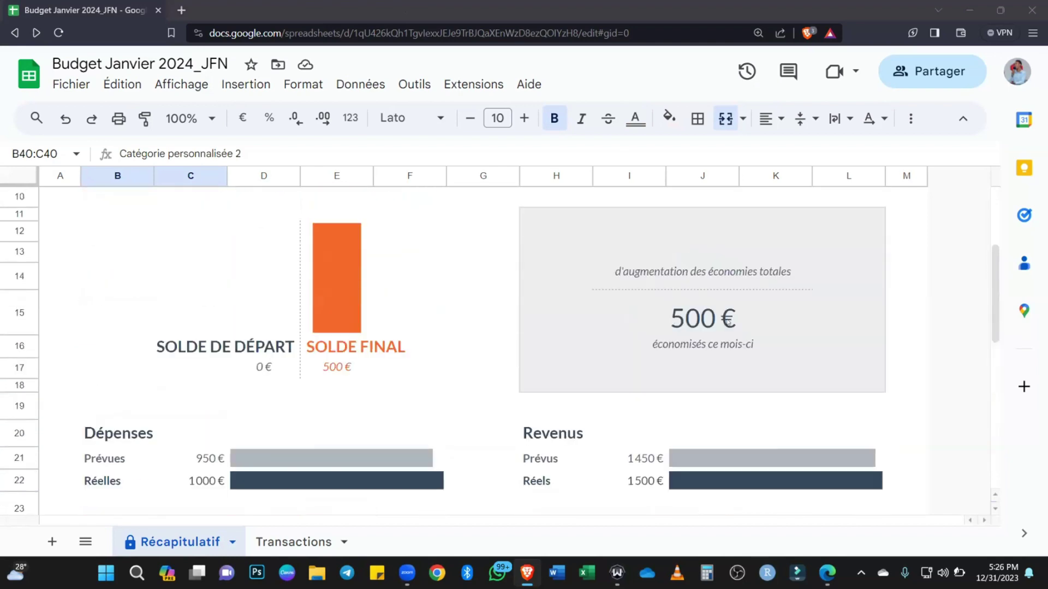
scroll(727, 322, "up", 3)
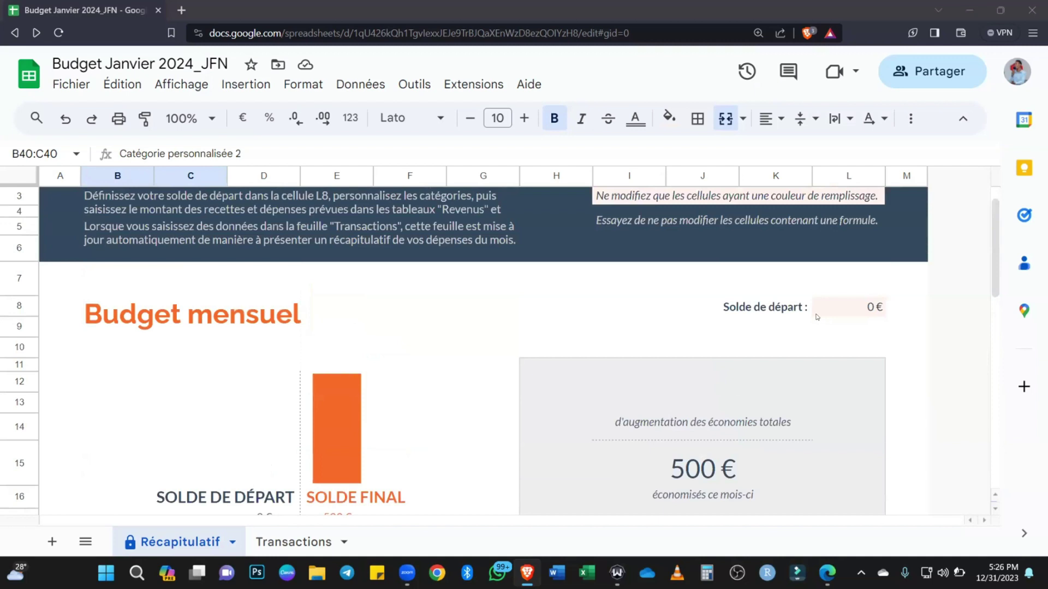
left_click(857, 312)
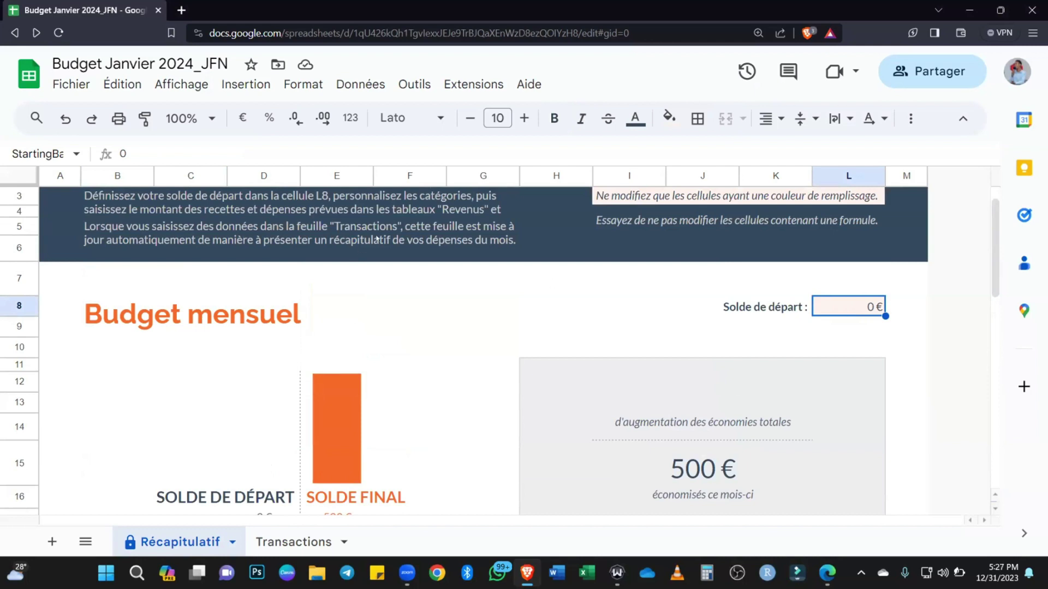
left_click(350, 118)
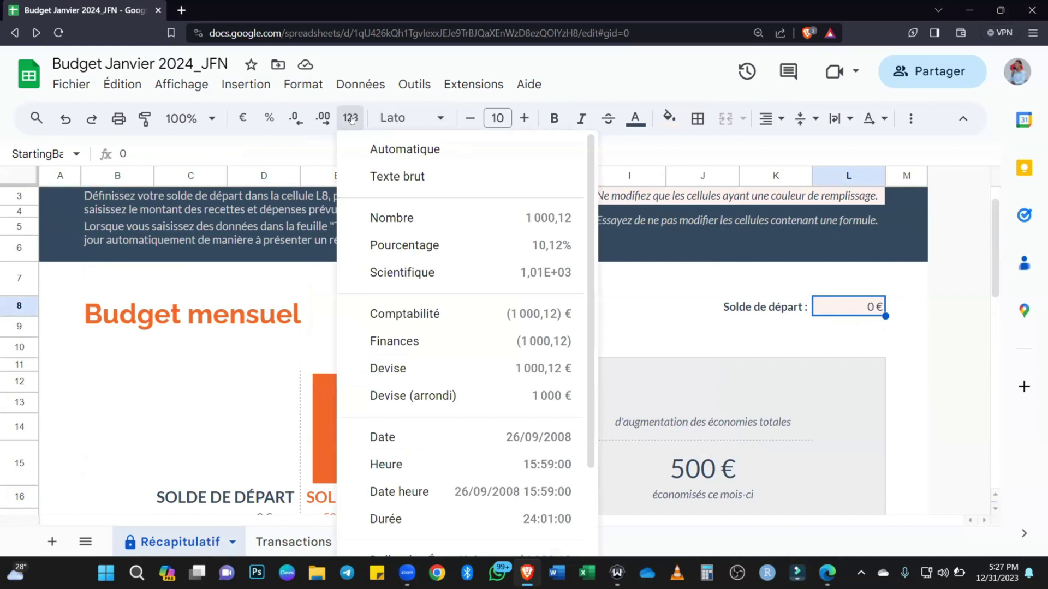
scroll(477, 452, "down", 3)
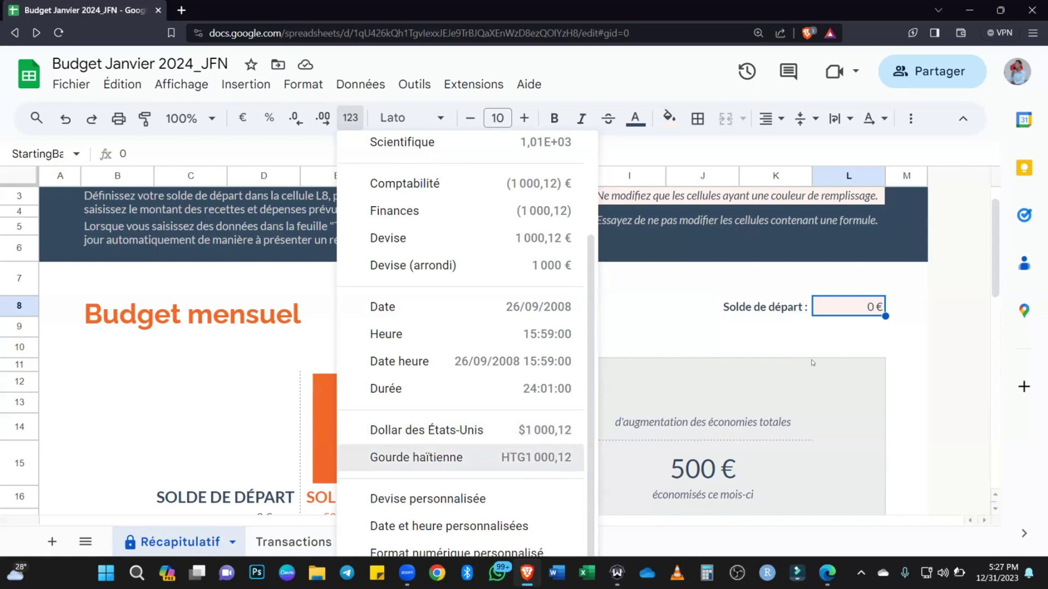
key("Return")
Format the Prévues and Réelles amounts of the Dépenses table, D26:E41, as Gourde haïtienne, accepting the protected-range edit.
scroll(835, 308, "down", 5)
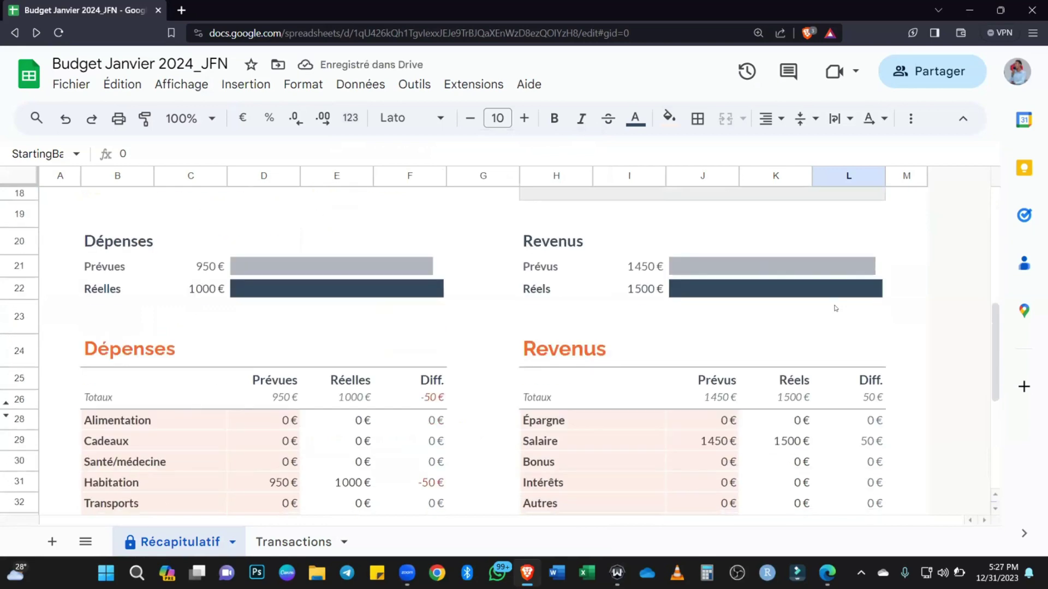
scroll(834, 306, "down", 3)
scroll(275, 266, "up", 1)
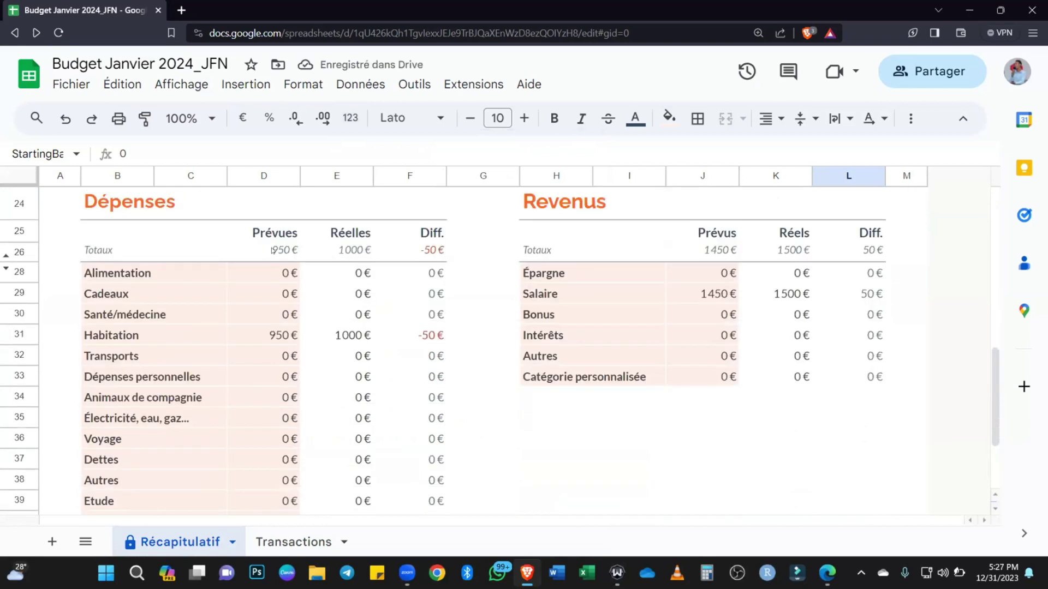
left_click_drag(272, 250, 275, 406)
key("shift+Right")
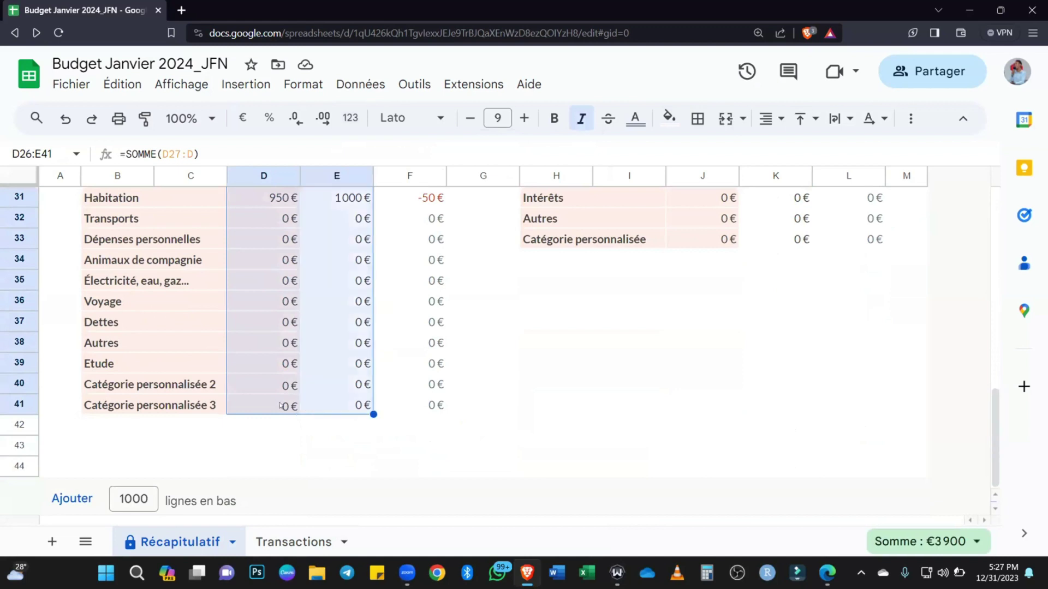
left_click(351, 117)
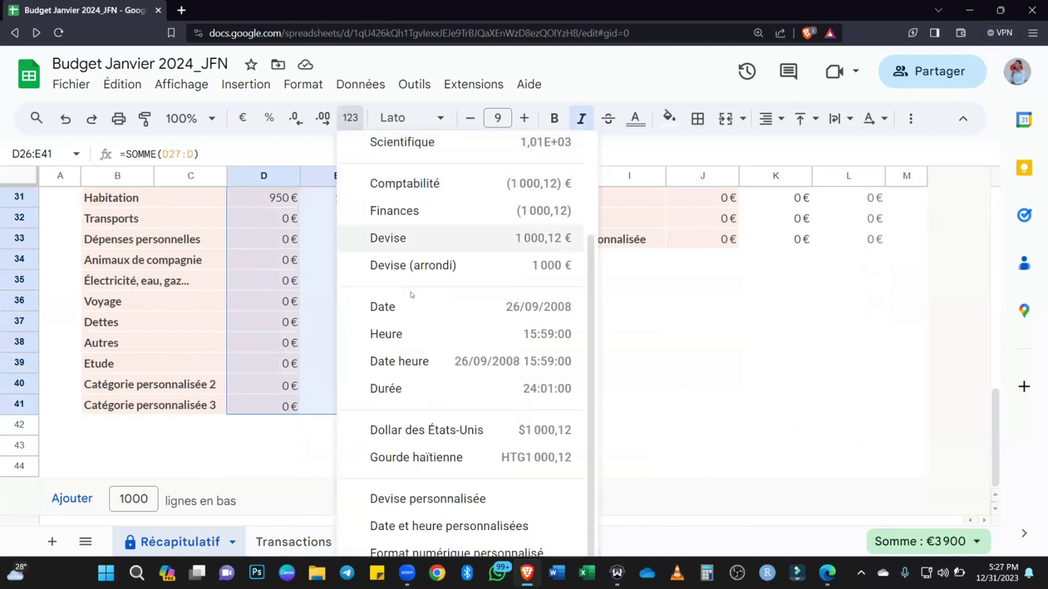
left_click(450, 455)
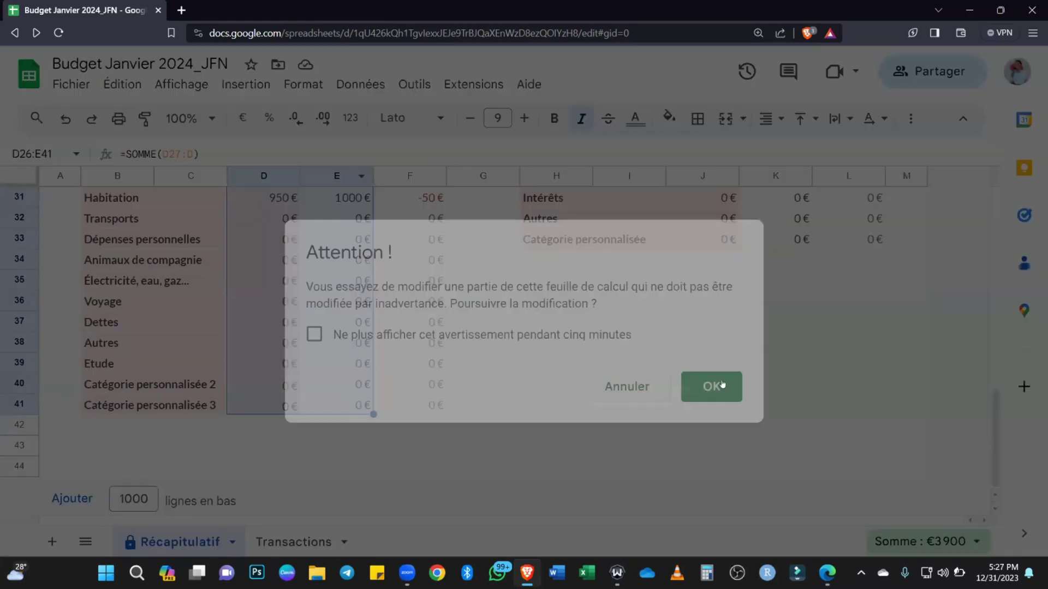
left_click(301, 308)
Apply the Gourde haïtienne currency format to the Diff. column of the Dépenses table, F26:F39.
scroll(361, 304, "up", 3)
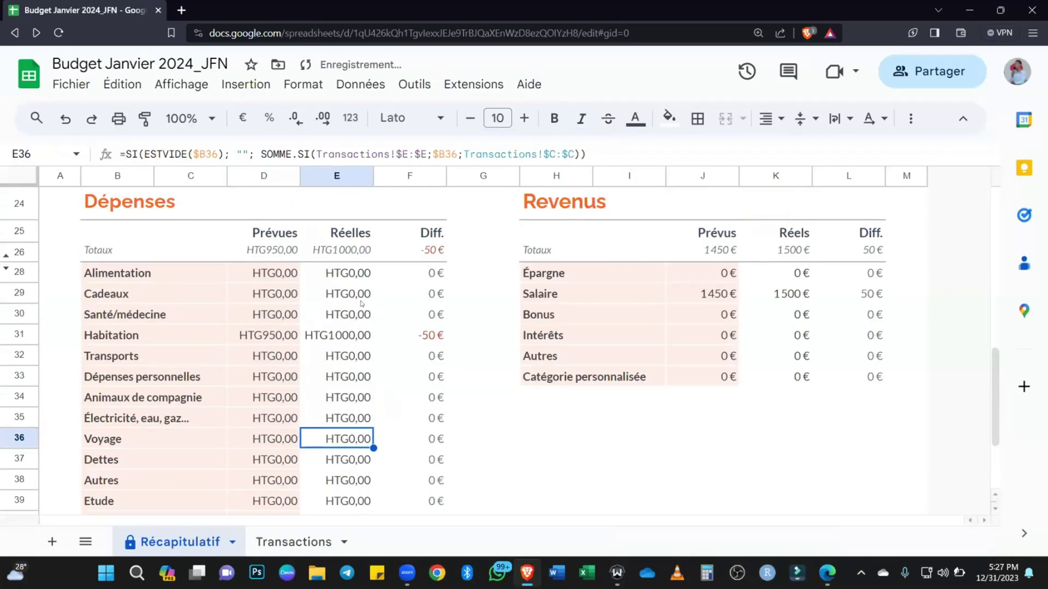
left_click_drag(411, 254, 417, 501)
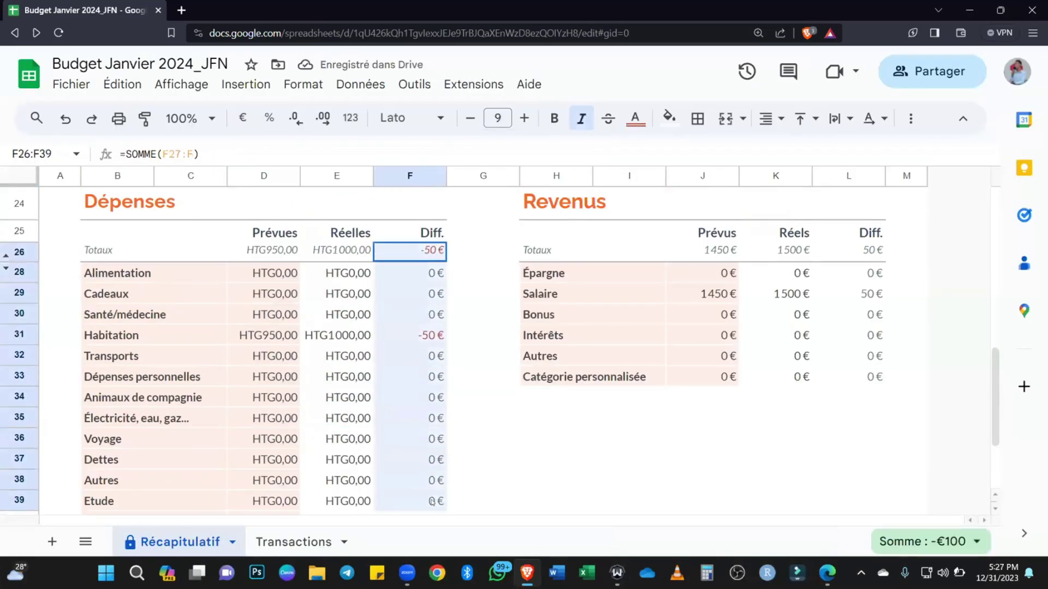
left_click(352, 119)
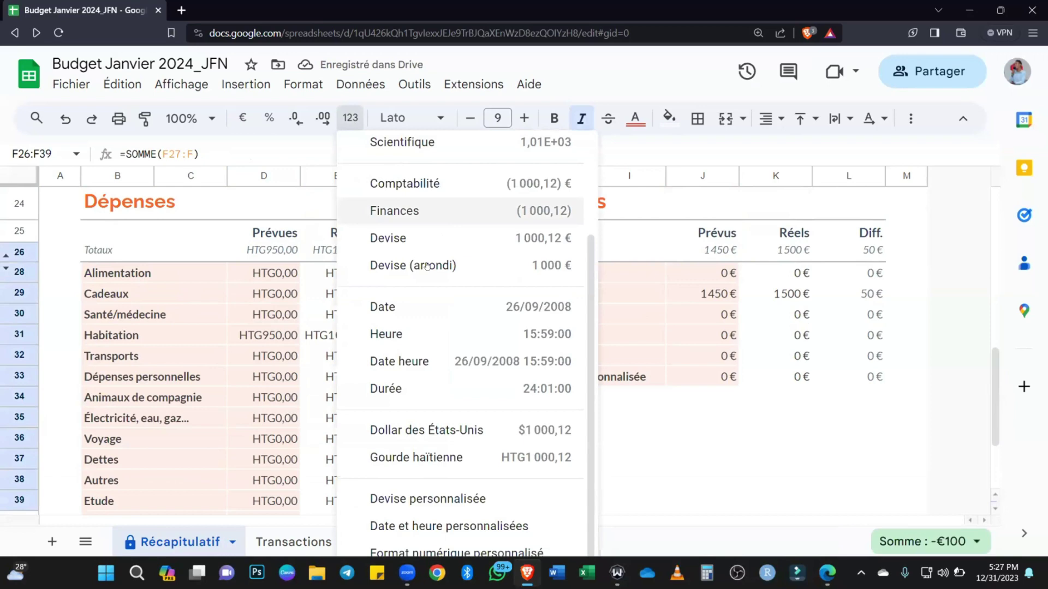
left_click(450, 456)
left_click(717, 388)
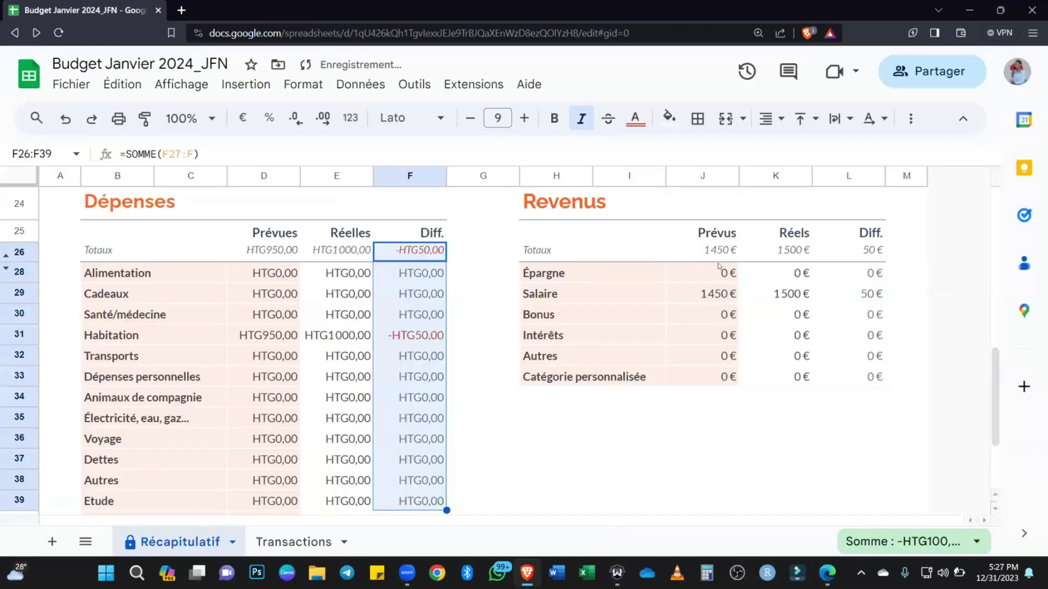
Apply the Gourde haïtienne format to the Prévus and Réels amounts of the Revenus table, J26:K33.
left_click_drag(718, 251, 800, 376)
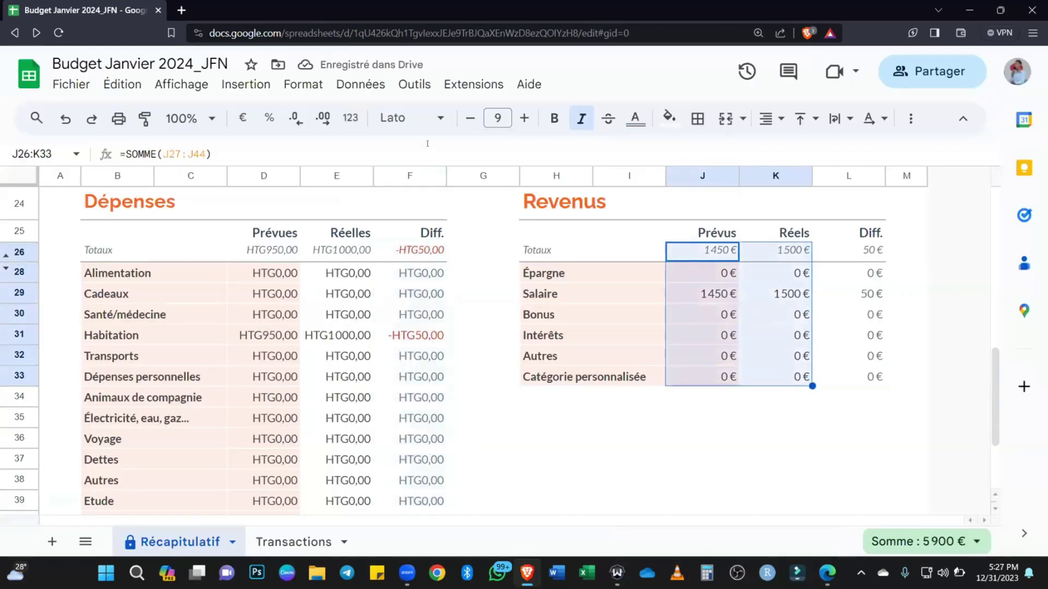
left_click(360, 125)
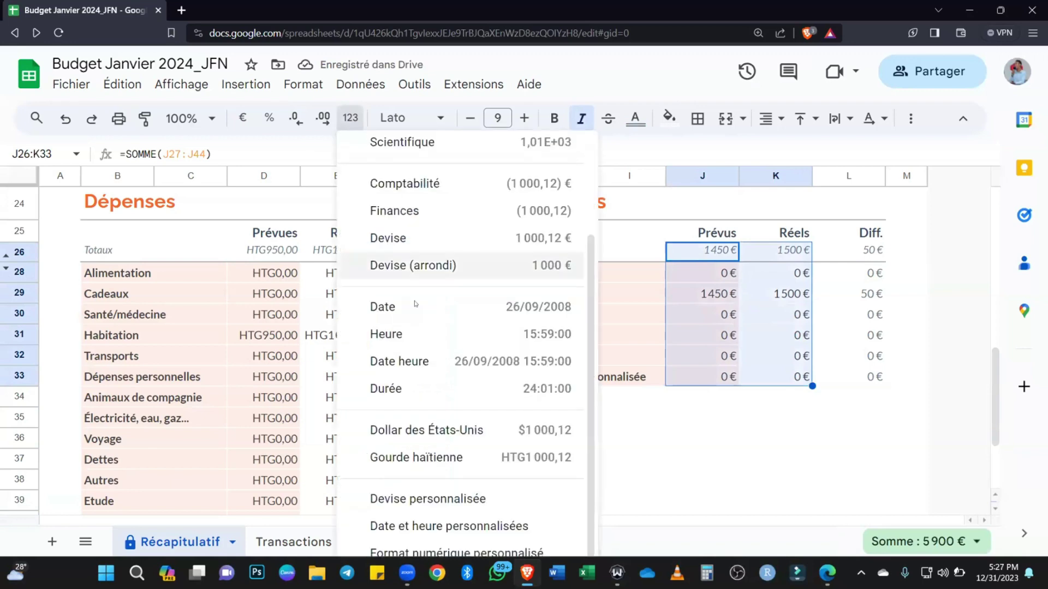
left_click(435, 455)
left_click(698, 386)
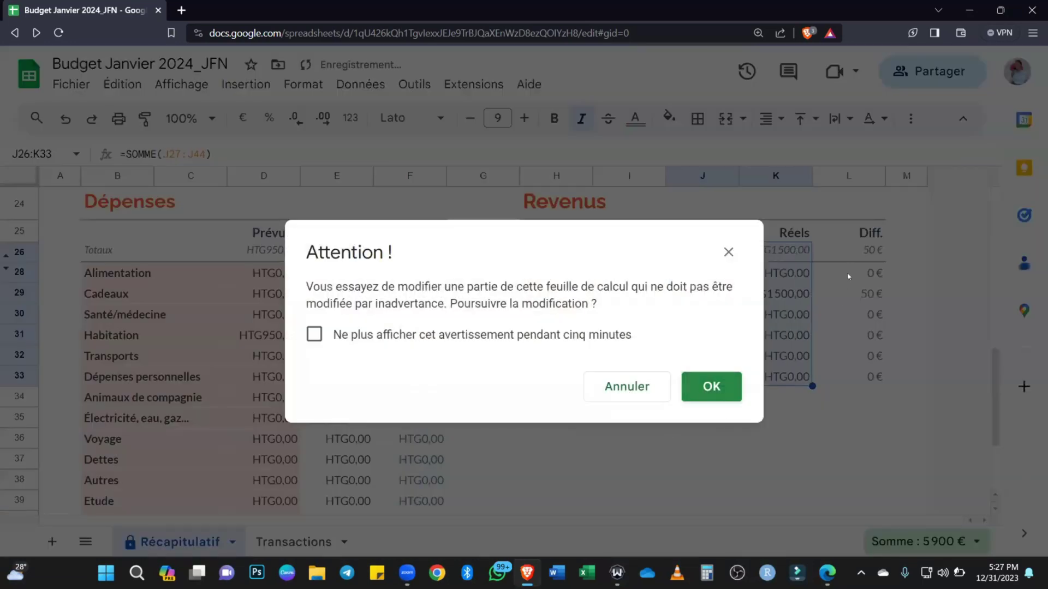
Format the Diff. column of the Revenus table, L26:L33, as Gourde haïtienne and accept the protected-range edit.
left_click_drag(848, 251, 849, 376)
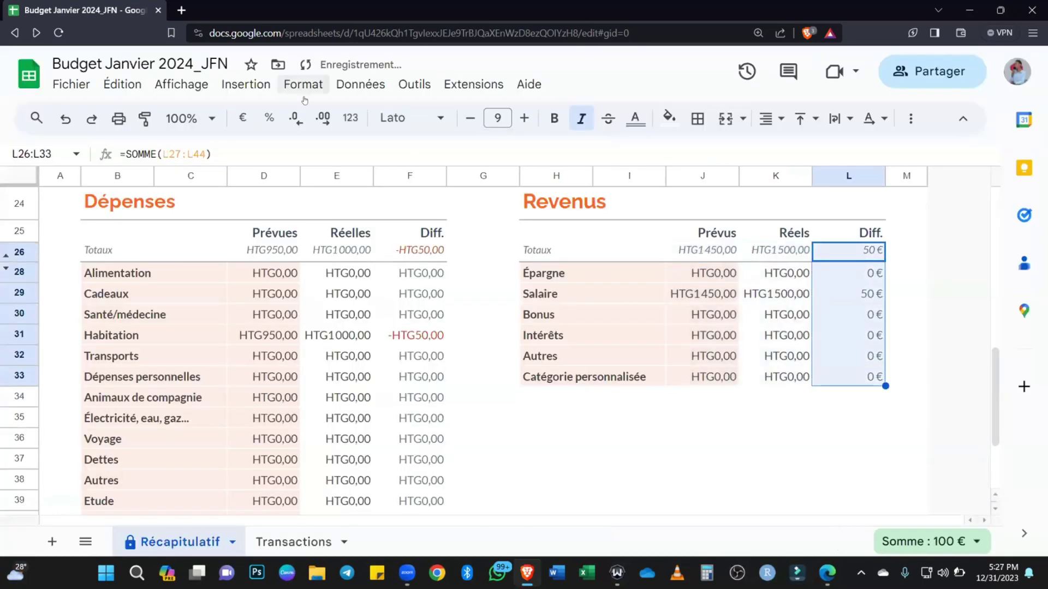
left_click(348, 119)
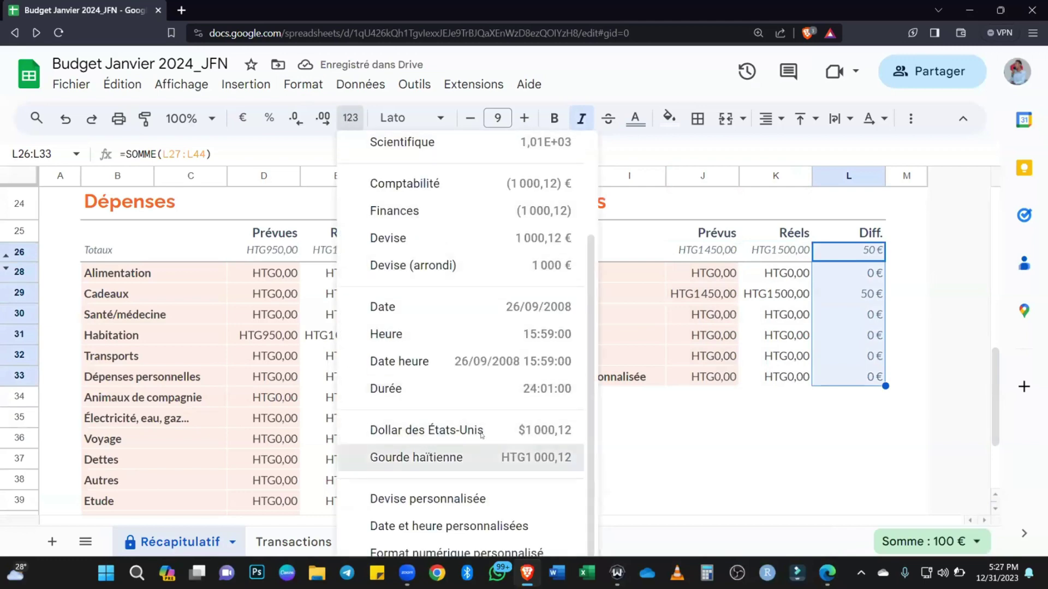
left_click(435, 456)
left_click(699, 386)
left_click(702, 437)
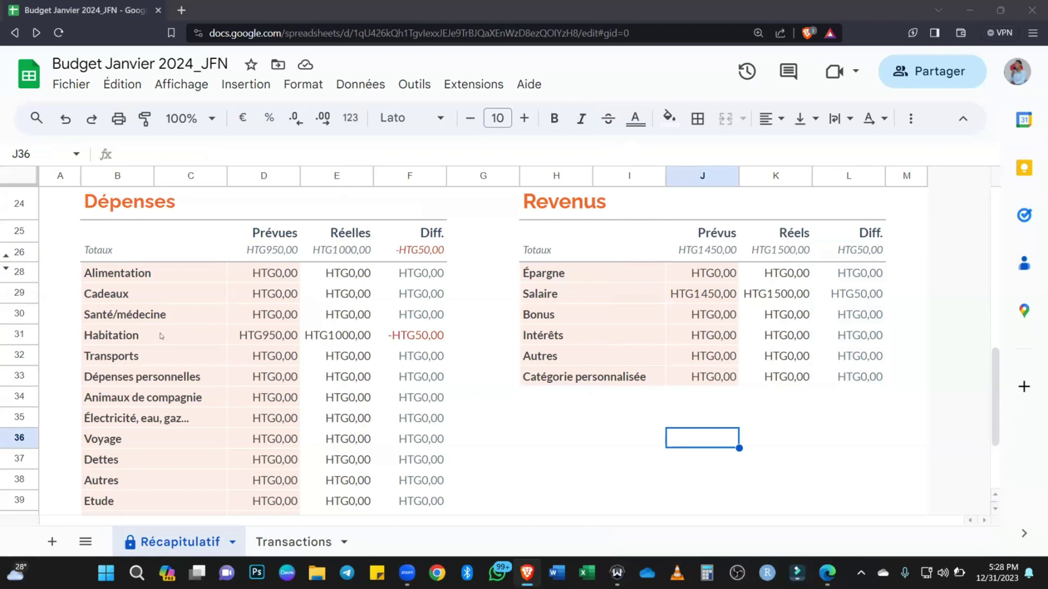
Review the reformatted expense rows and go through the income categories of the Revenus table from Épargne to Catégorie personnalisée.
scroll(162, 336, "down", 2)
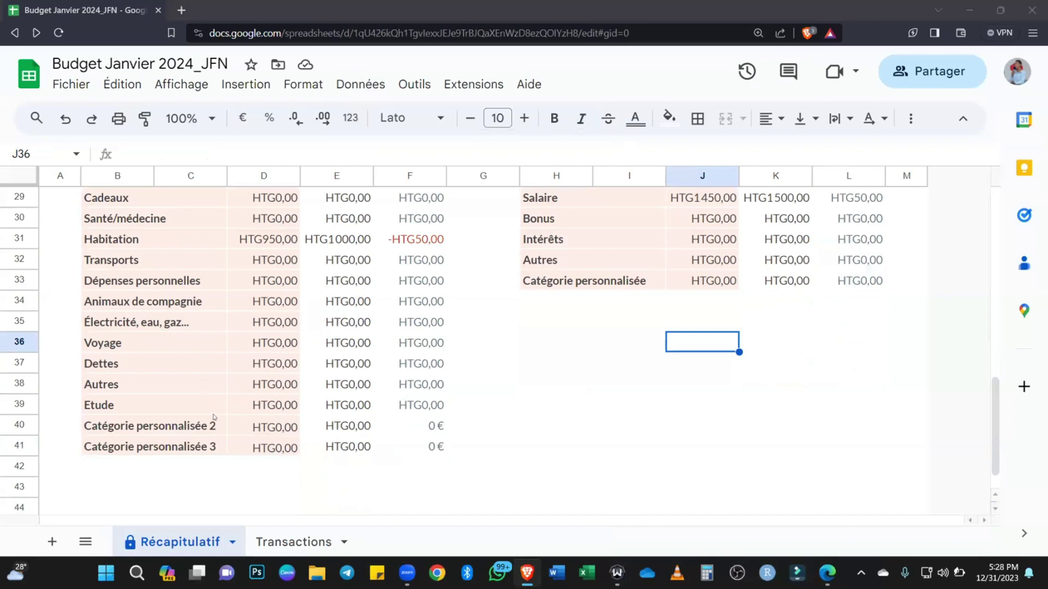
scroll(213, 418, "up", 3)
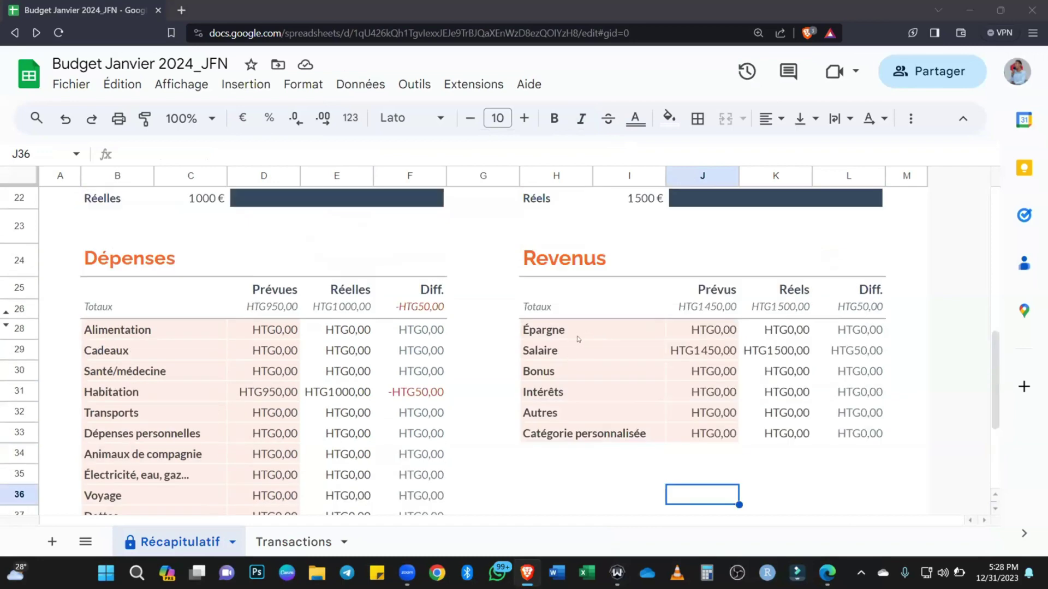
left_click(578, 339)
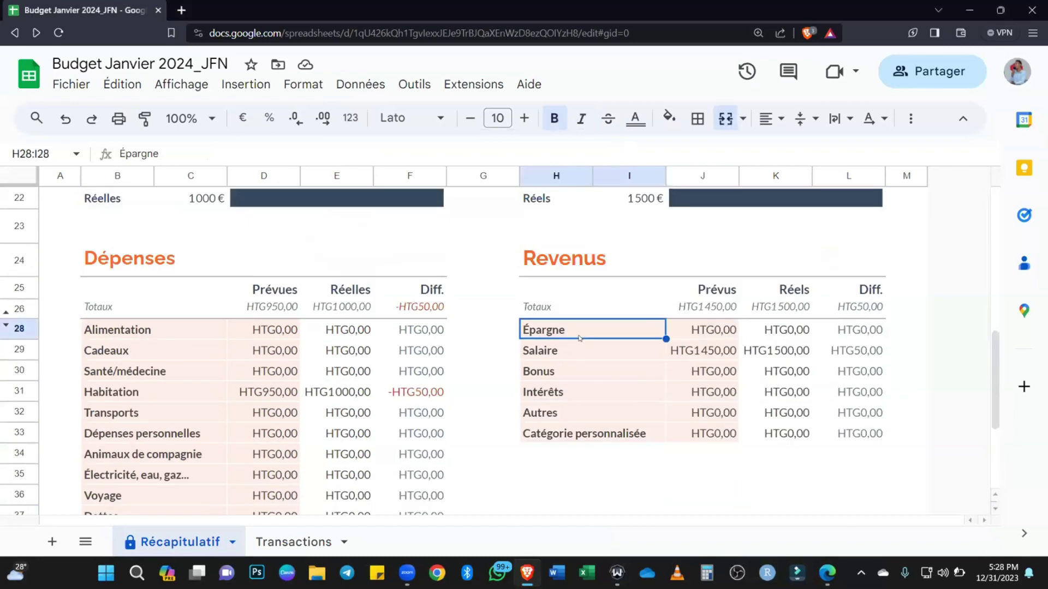
key("Down")
key("Down")
key("Down")
key("Down")
key("Down")
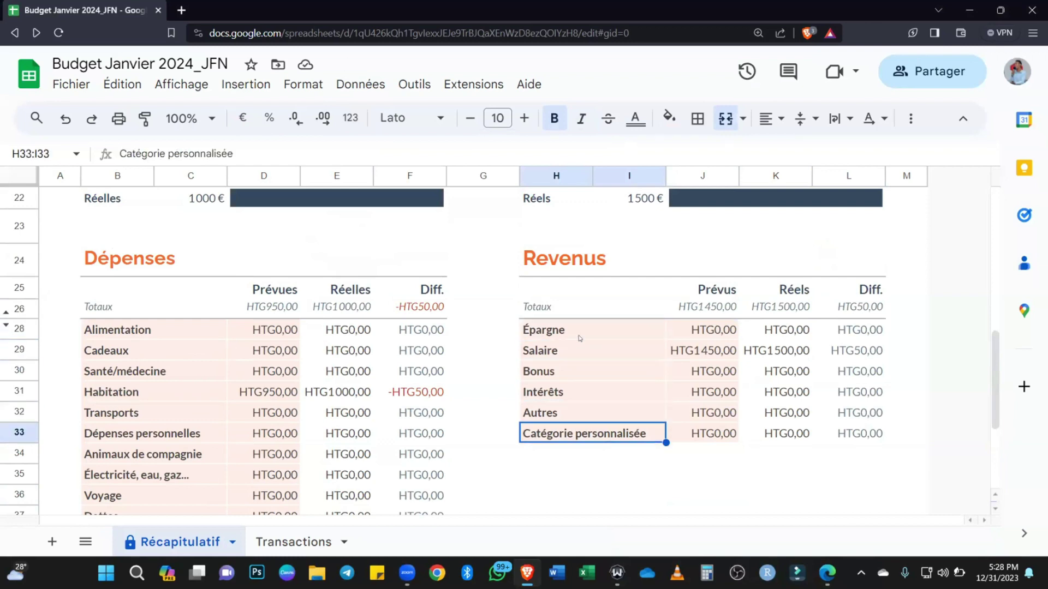
key("Up")
key("Up")
key("Up")
key("Up")
key("Up")
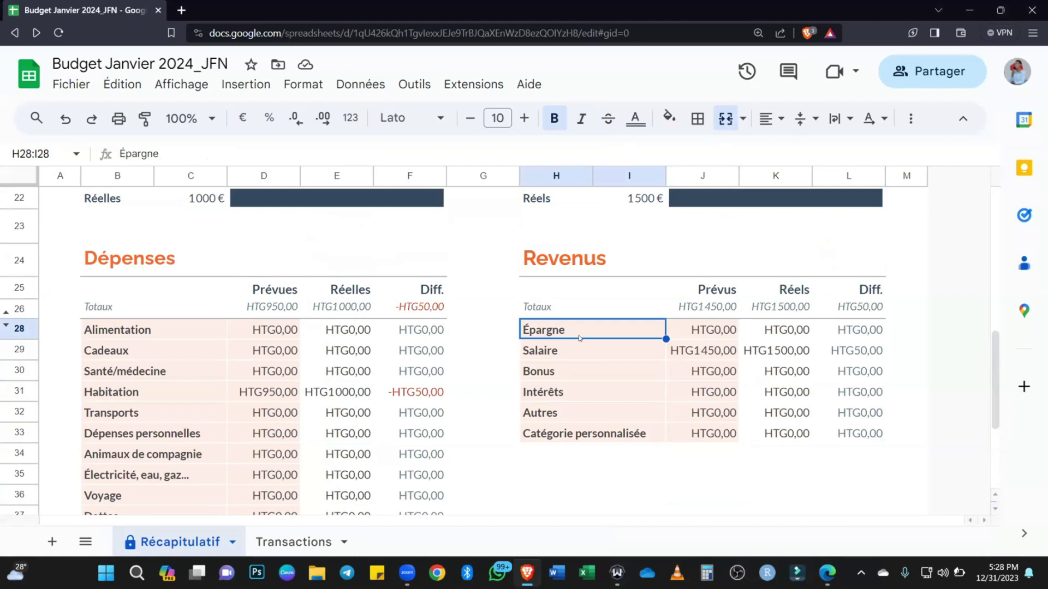
Rename the first four income categories of the Revenus table as Travail, Job 2, Job 3 and Alllocation.
type("Travail")
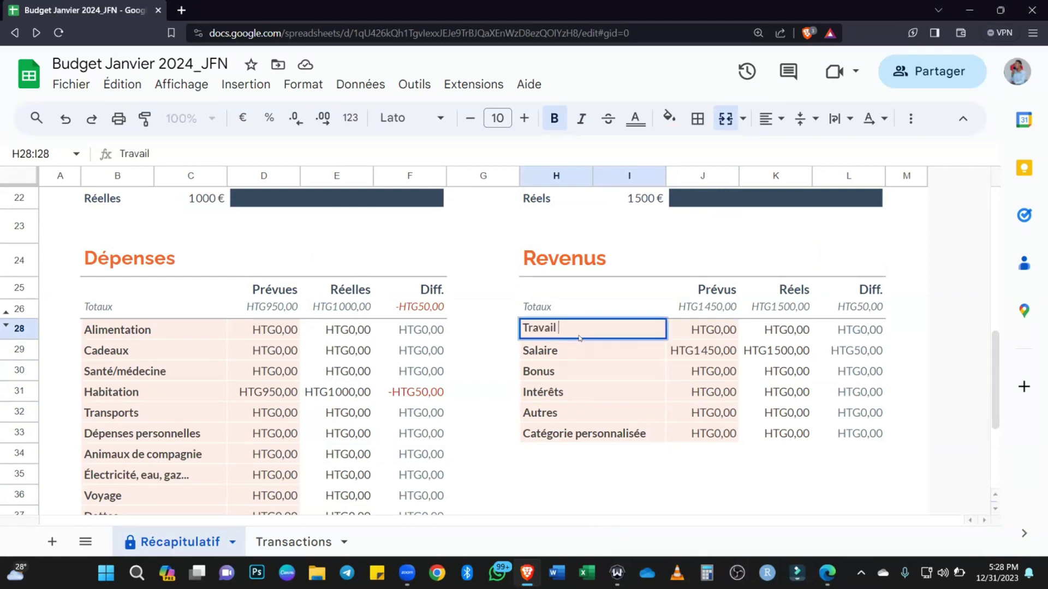
key("Return")
type("Job")
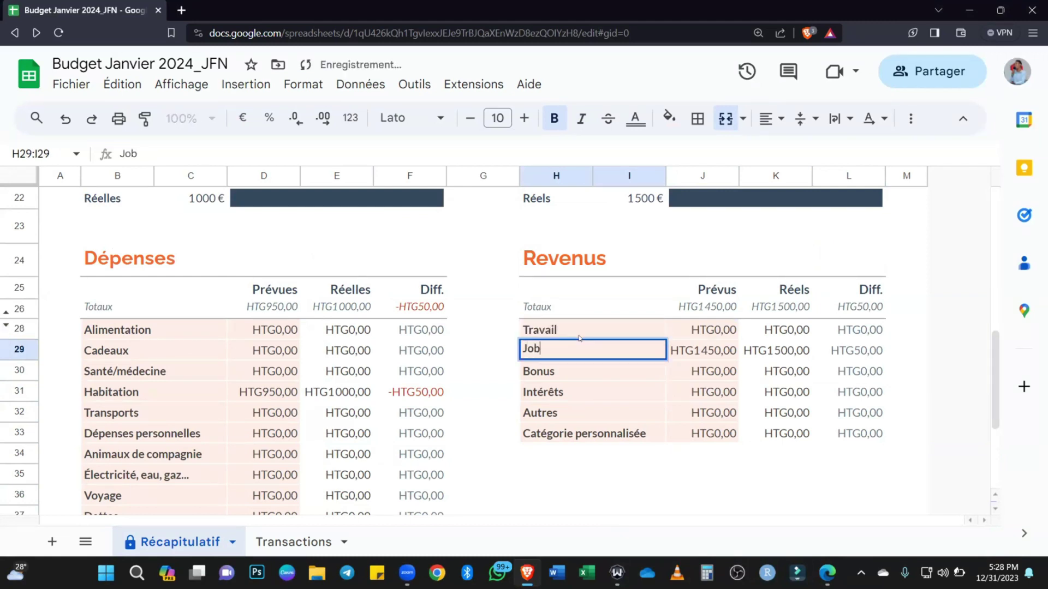
type(" 2")
key("Return")
type("Jo")
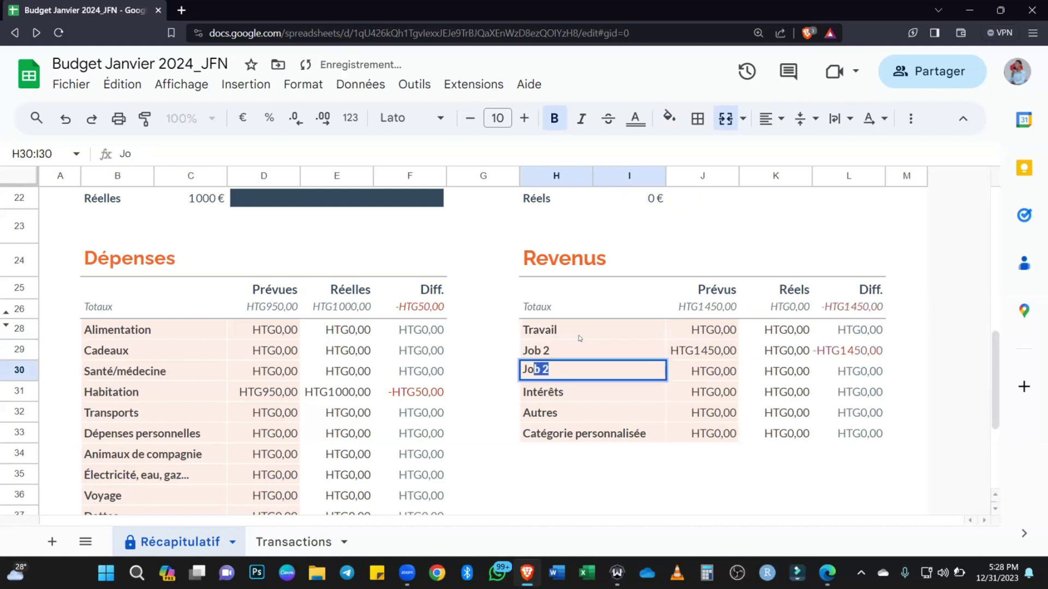
type("b 3")
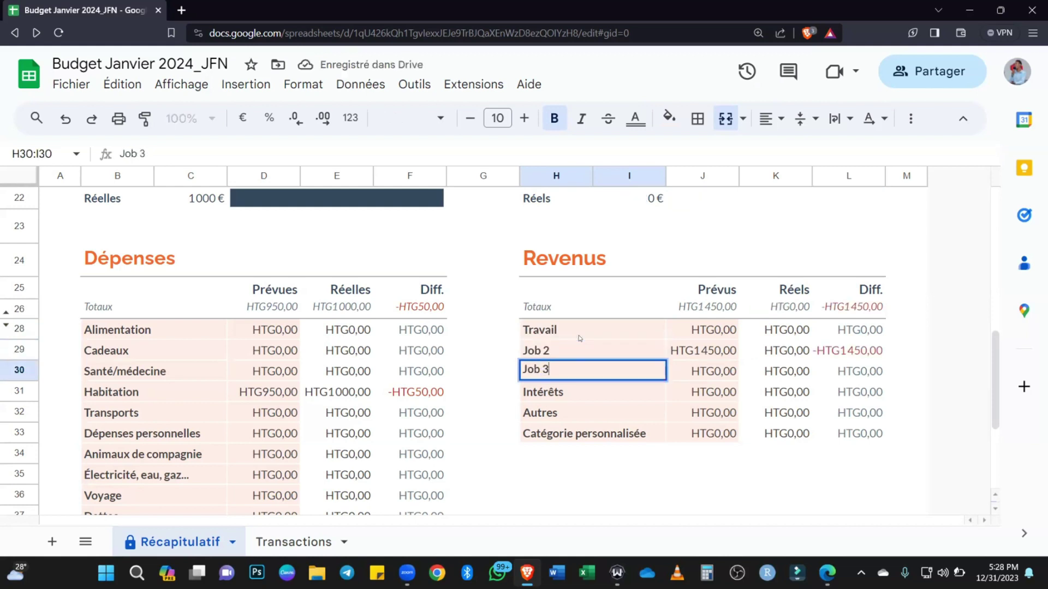
key("Return")
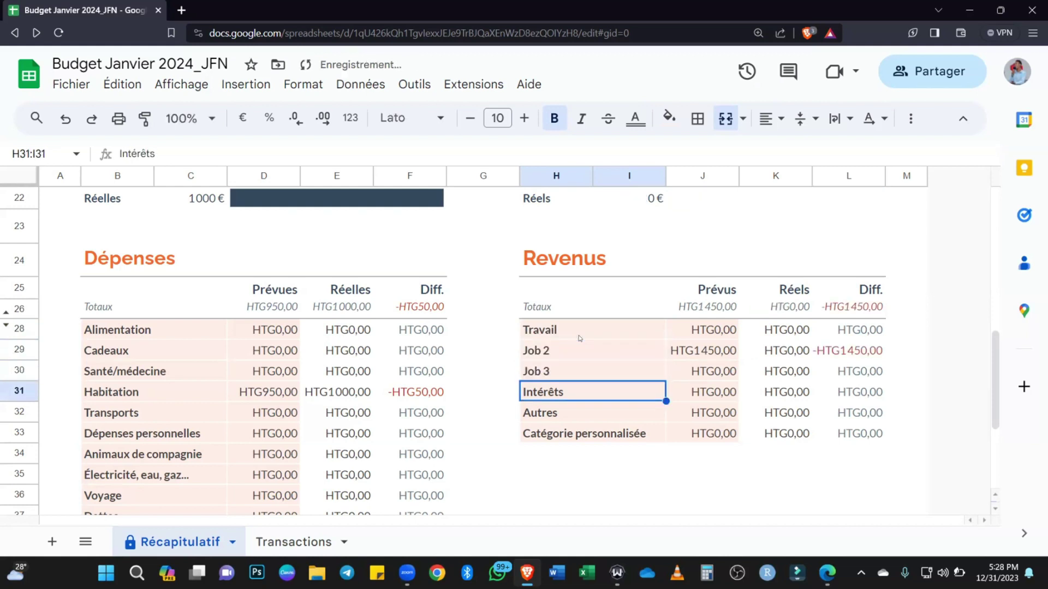
type("Alll")
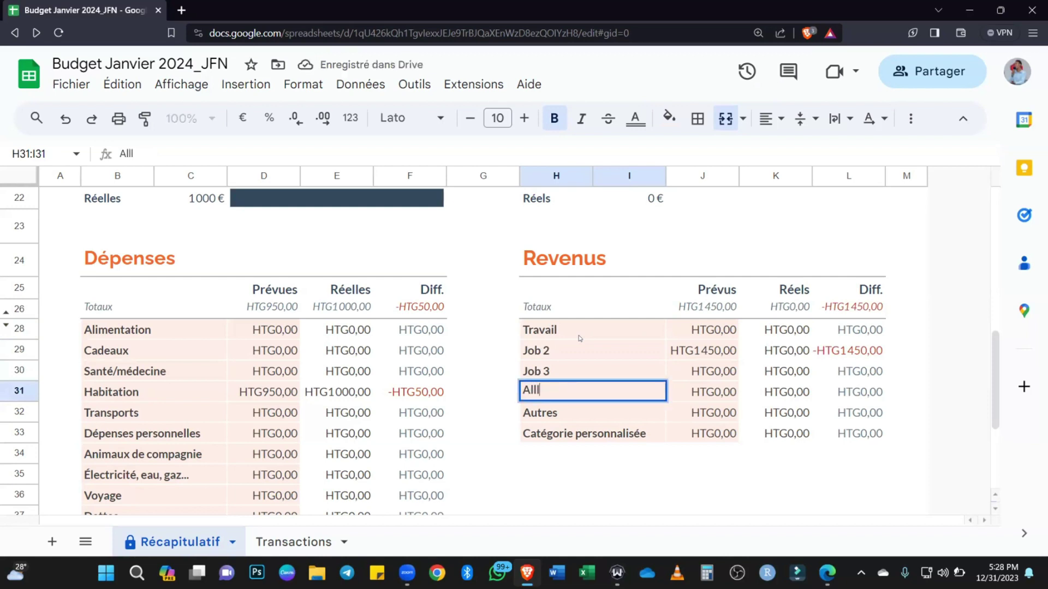
type("ocation")
key("Return")
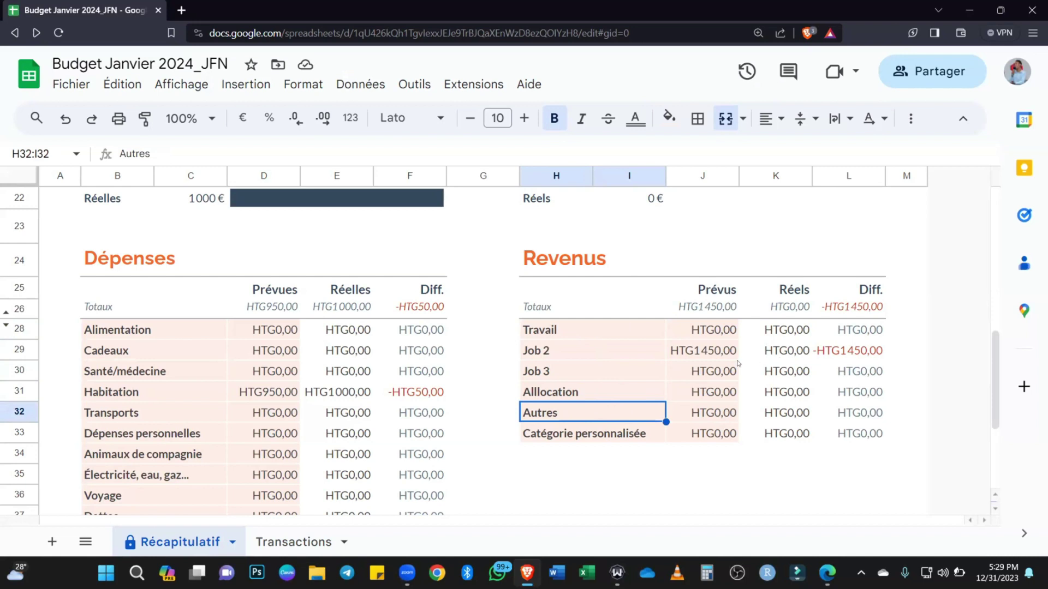
Set the Prévus amount of Job 2 to 0 and that of Travail to 100 in the Revenus table.
left_click(717, 354)
type("0")
key("Return")
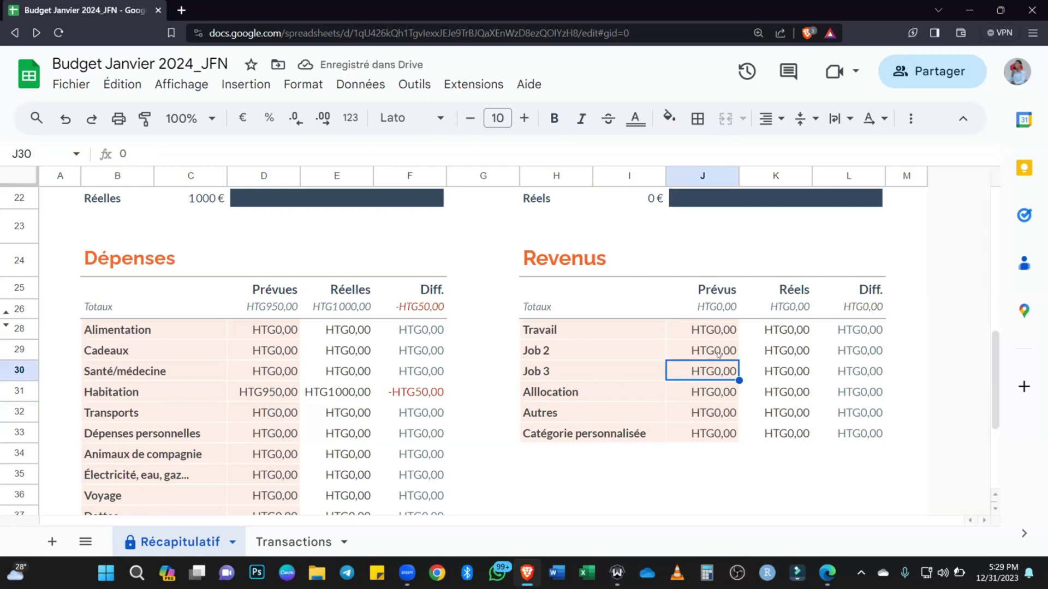
left_click(721, 330)
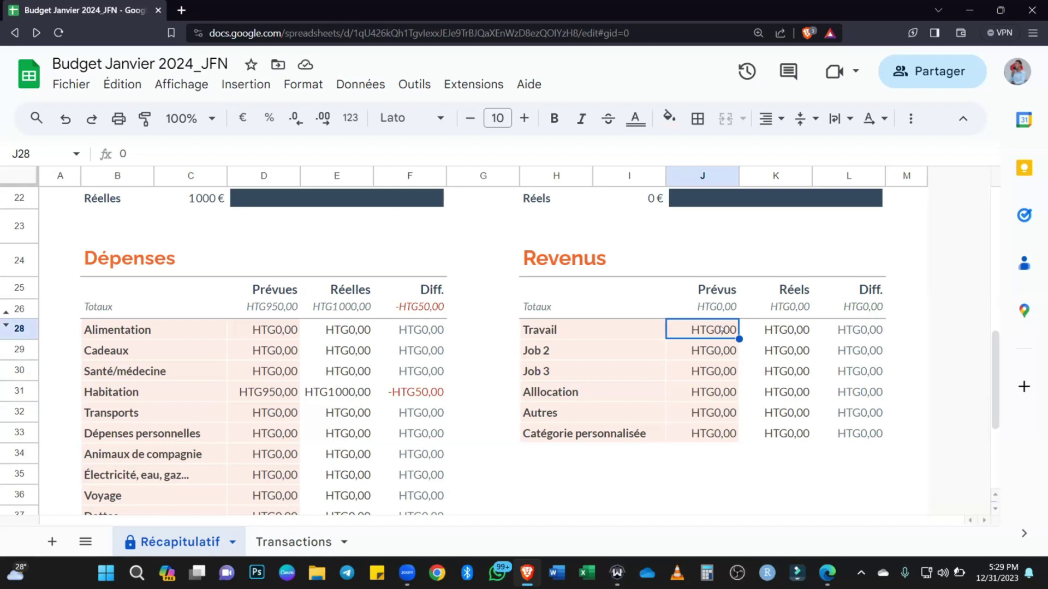
type("1000")
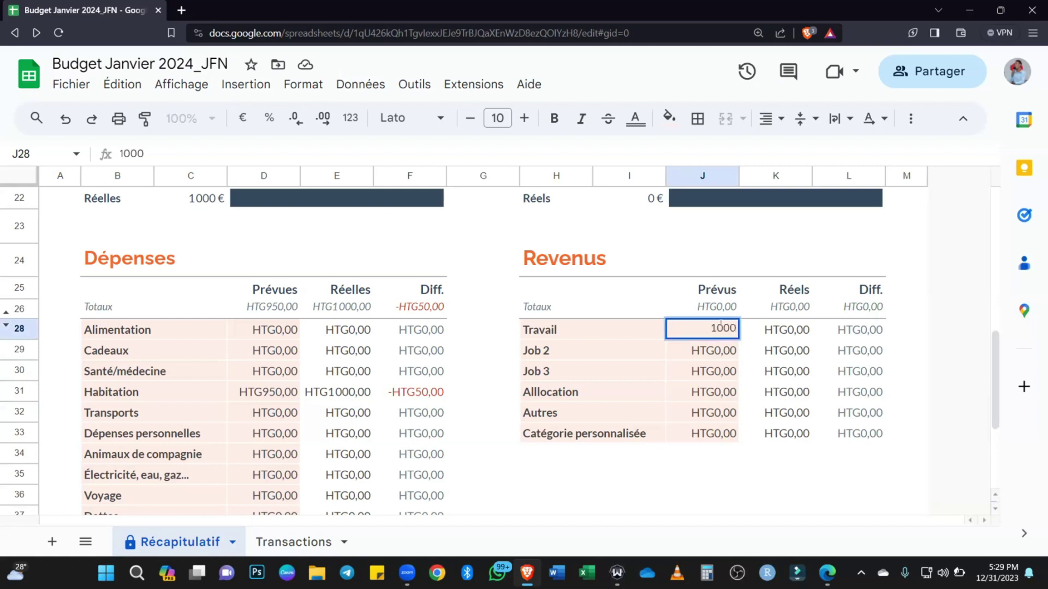
key("Return")
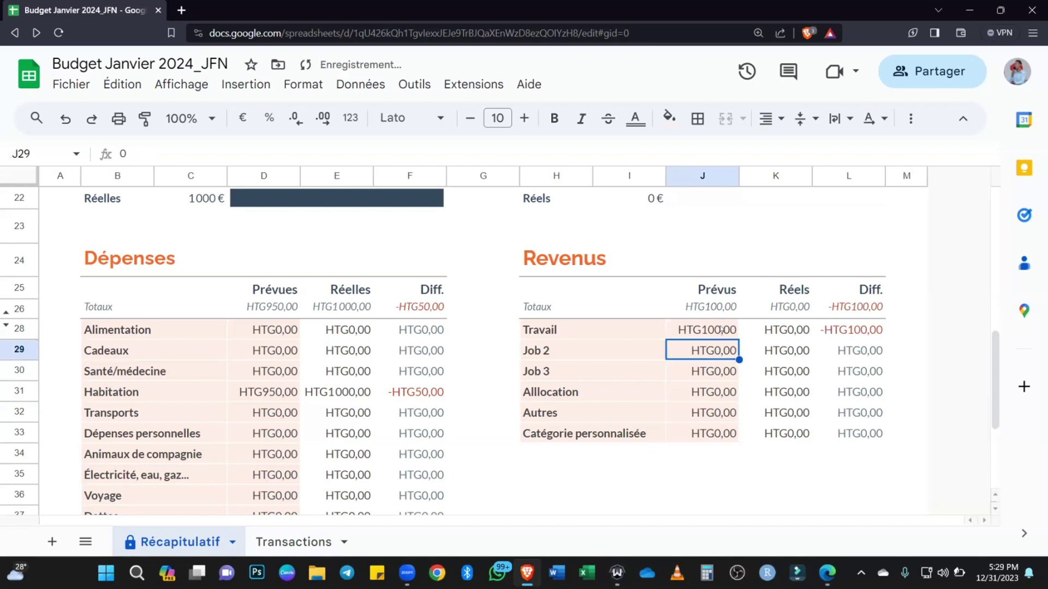
Turn the Prévus amount of Travail in J28 into the formula =100*135.
left_click(721, 330)
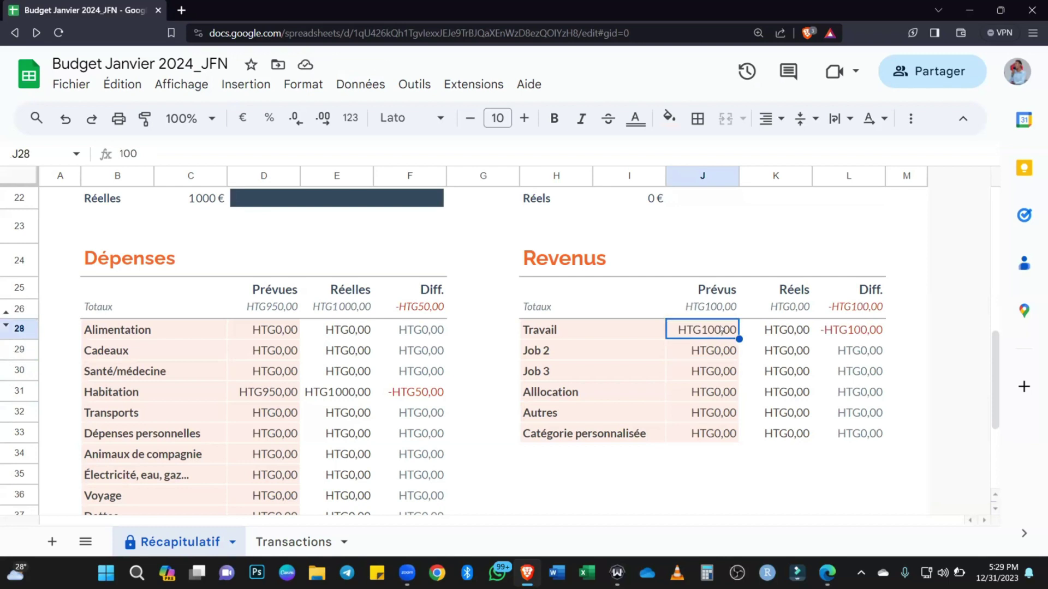
left_click(117, 149)
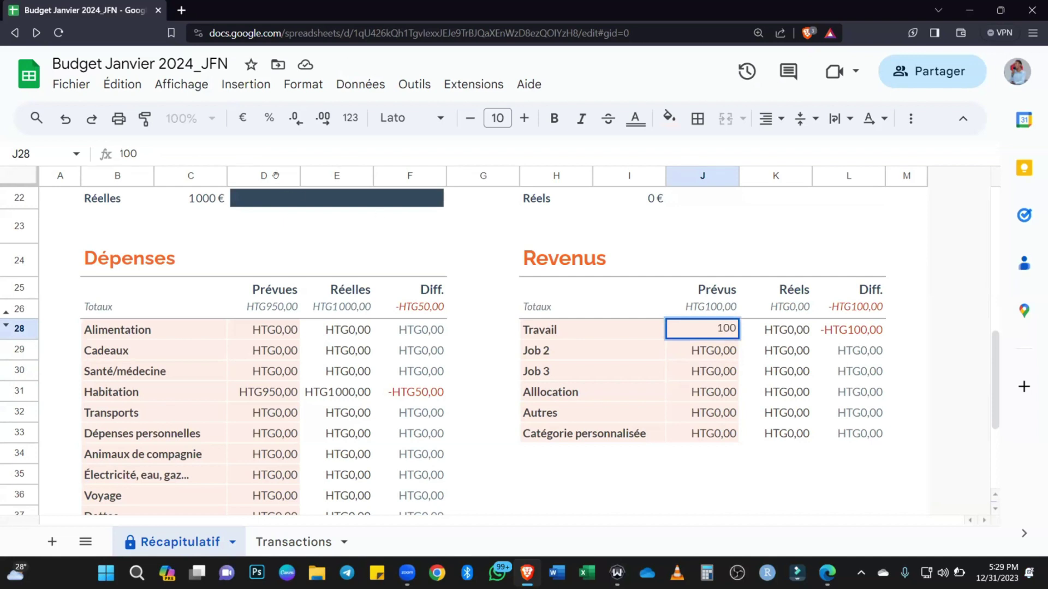
type("=")
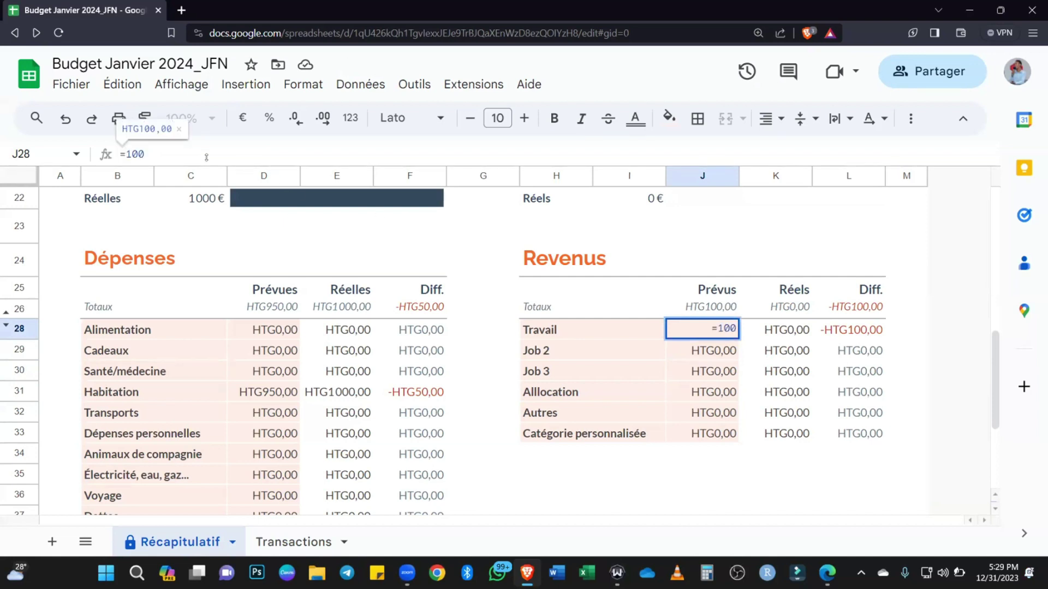
left_click(146, 154)
type("*")
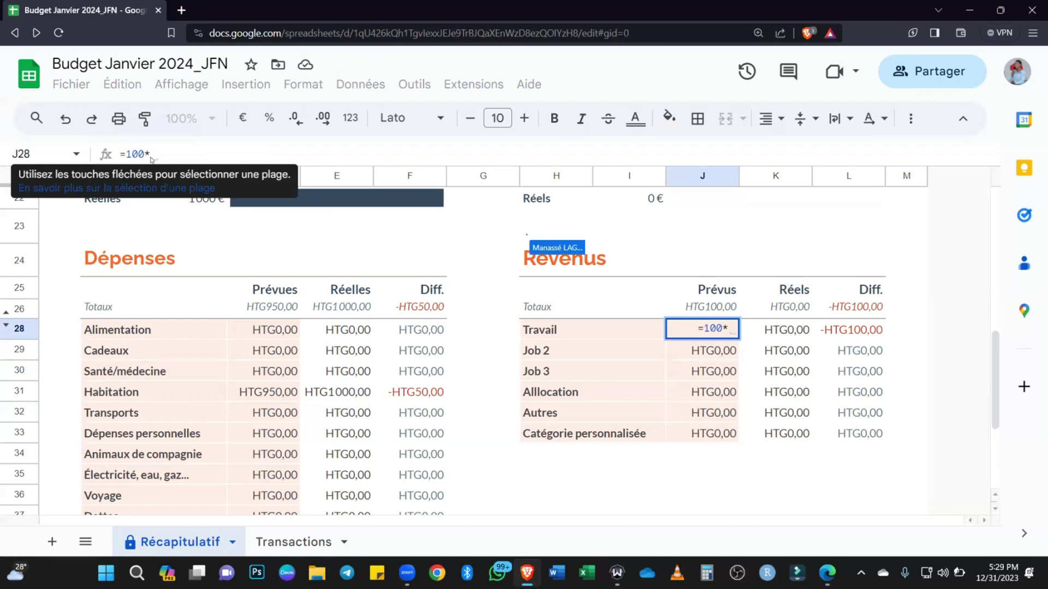
type("135")
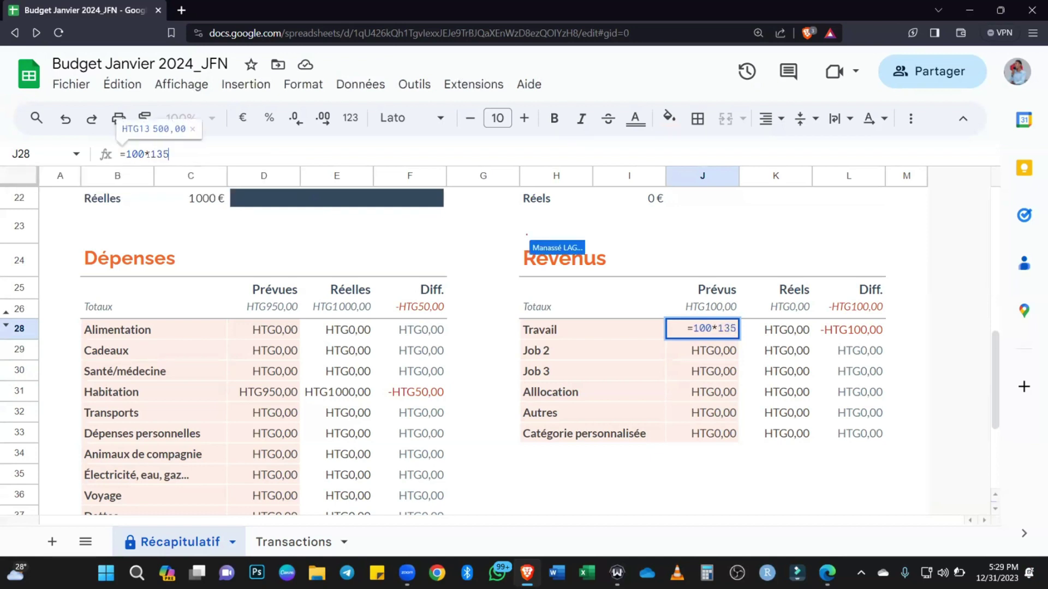
key("Return")
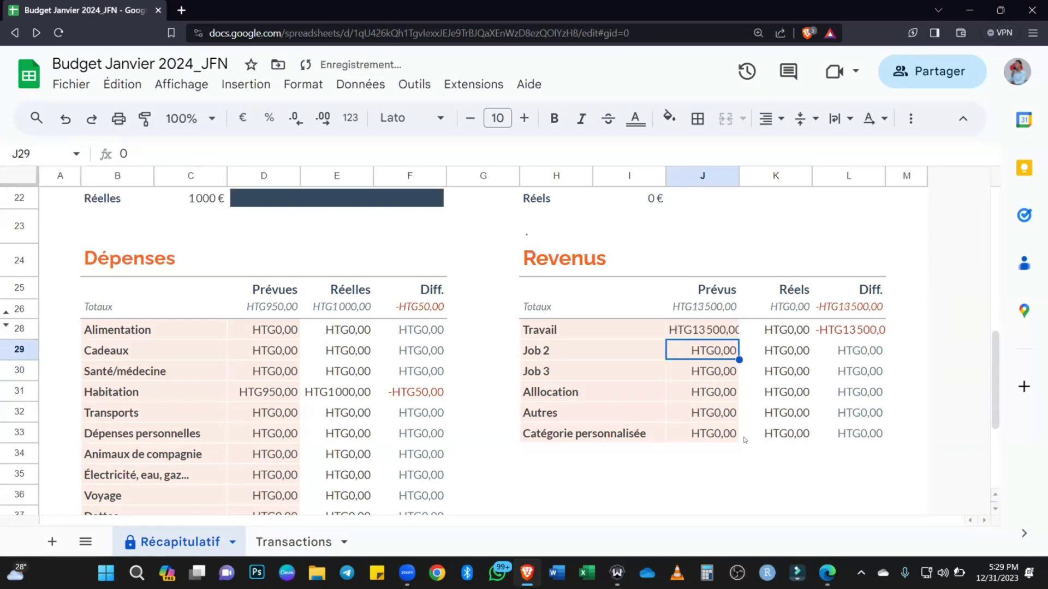
left_click(721, 329)
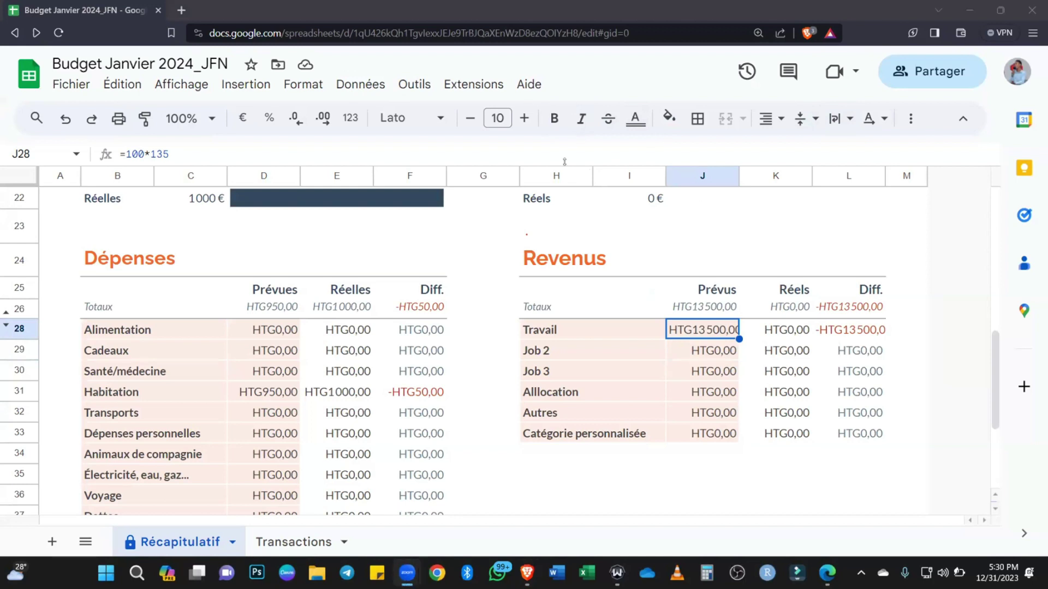
left_click_drag(735, 175, 739, 175)
left_click(735, 250)
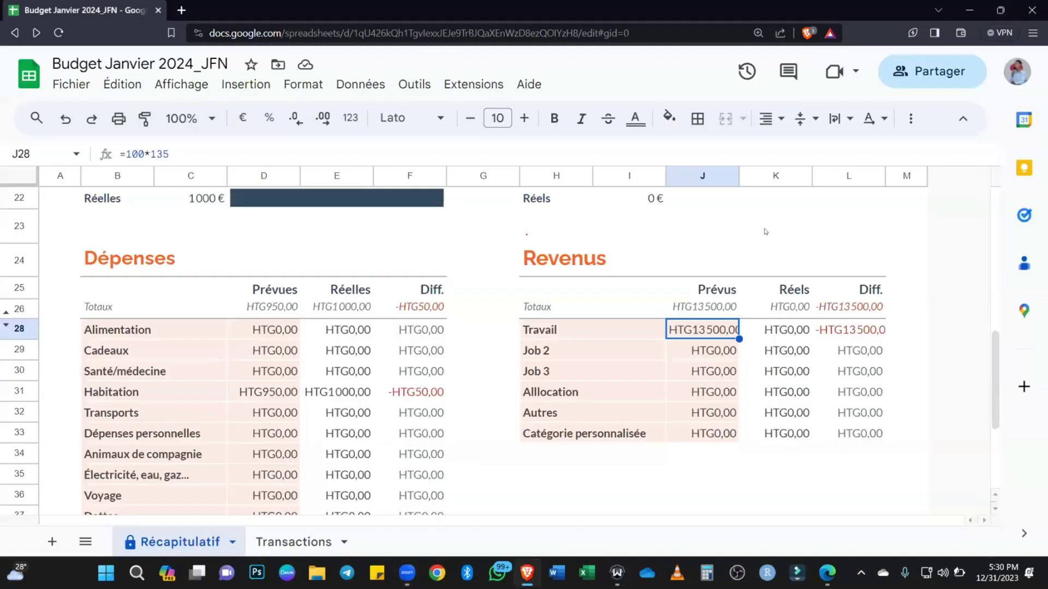
left_click(737, 226)
left_click_drag(739, 175, 745, 177)
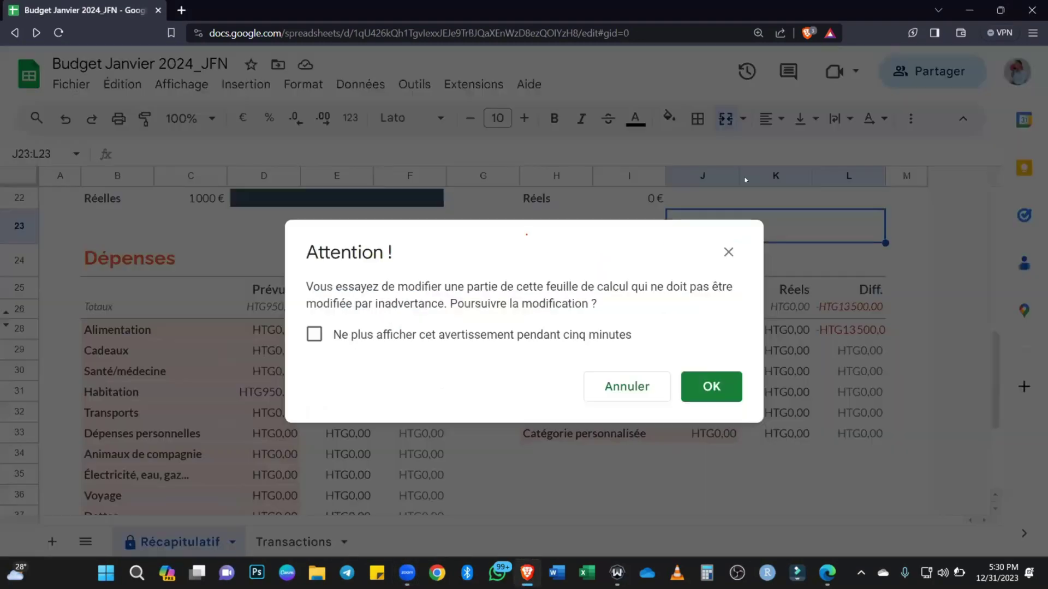
left_click(734, 250)
left_click(795, 354)
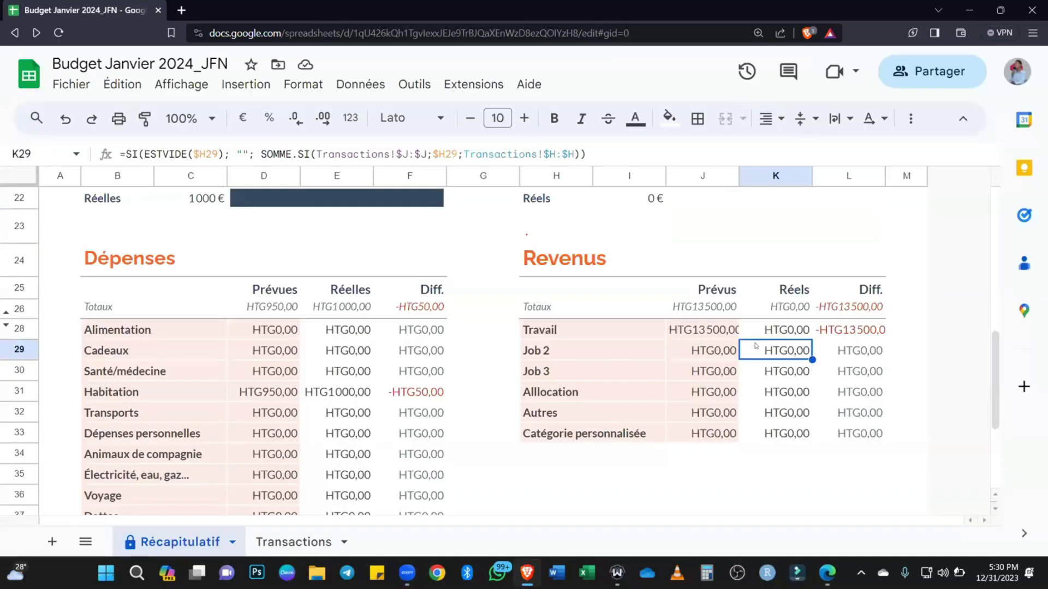
left_click(712, 181)
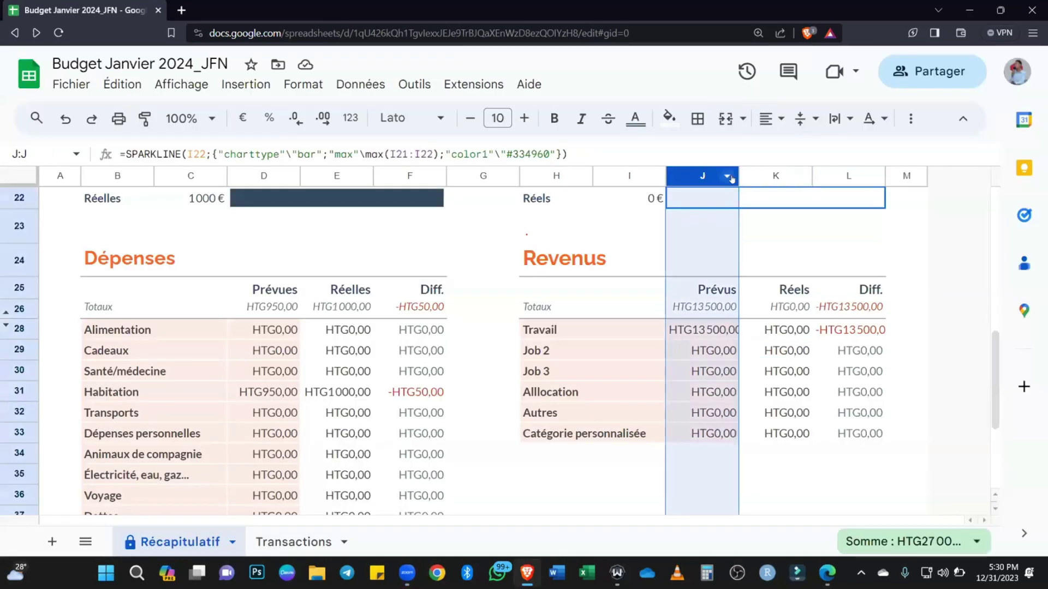
left_click_drag(739, 175, 741, 175)
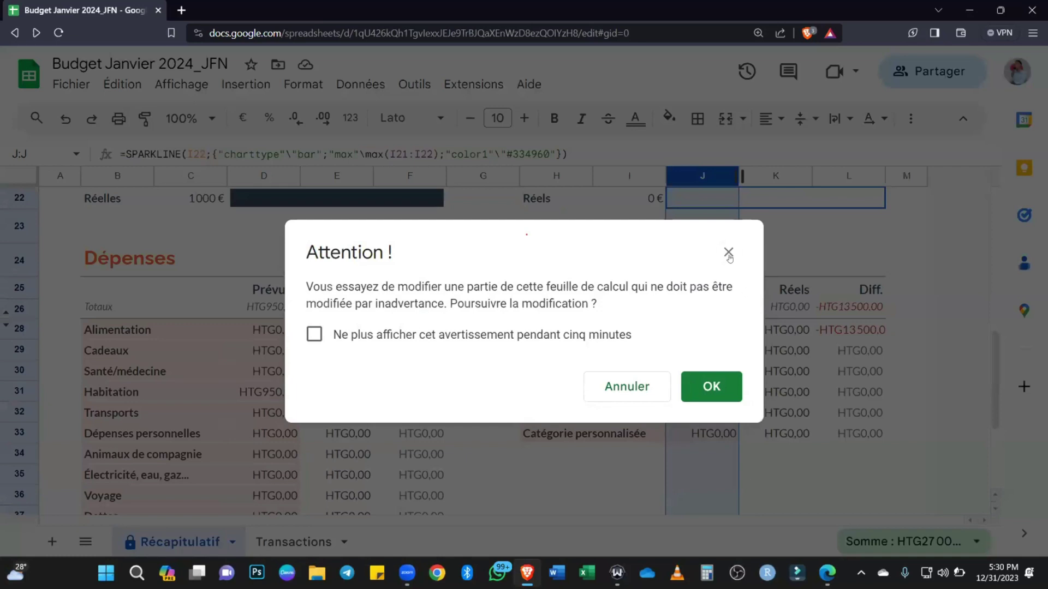
left_click(729, 251)
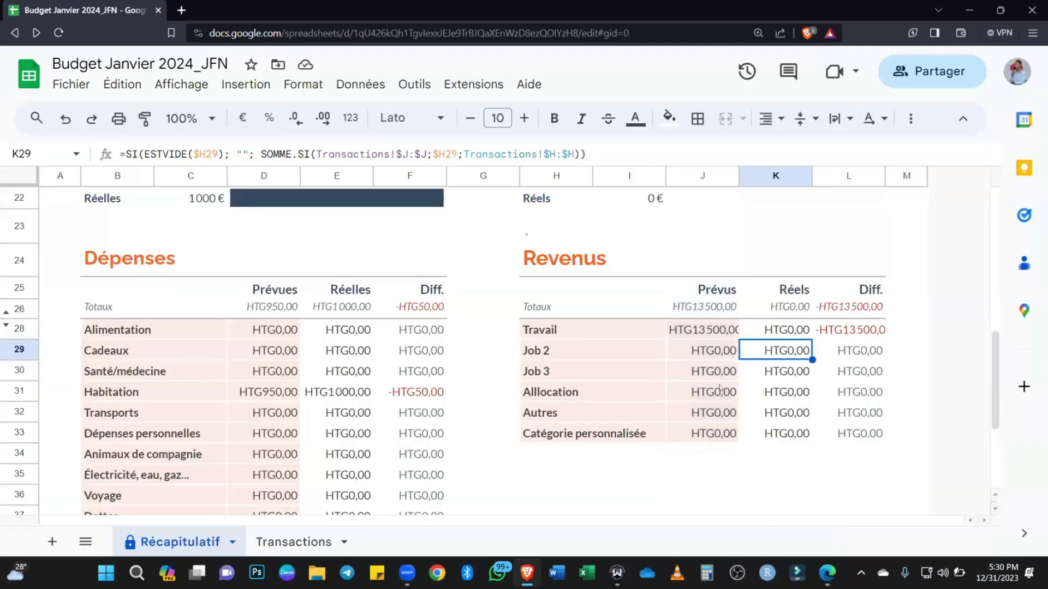
Apply the Gourde haïtienne format to the Dépenses summary amounts in C21:C22 and accept the protected-range edit.
left_click(580, 391)
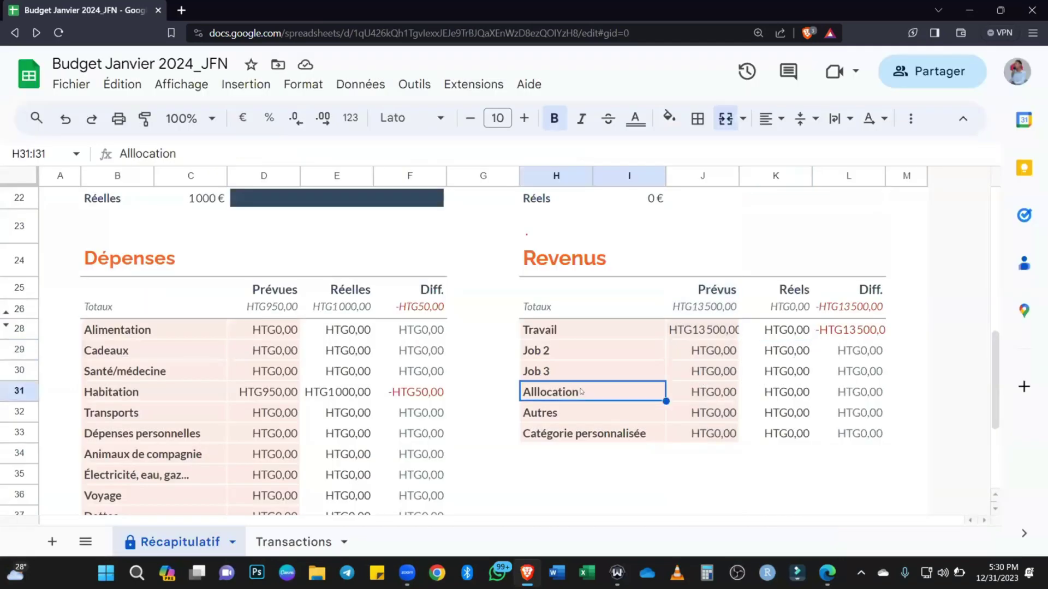
scroll(581, 392, "up", 3)
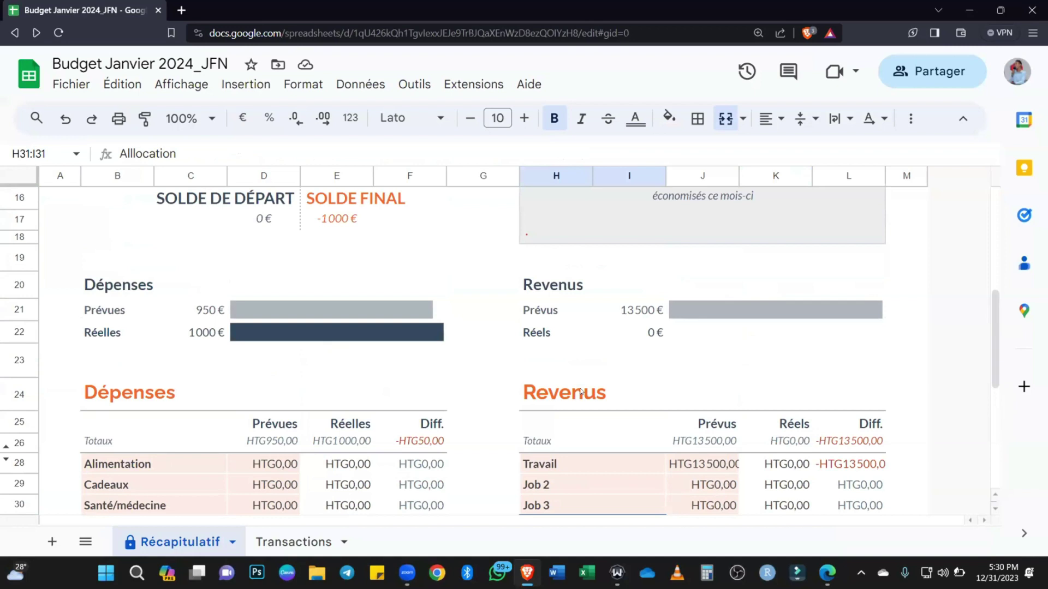
left_click_drag(211, 311, 214, 329)
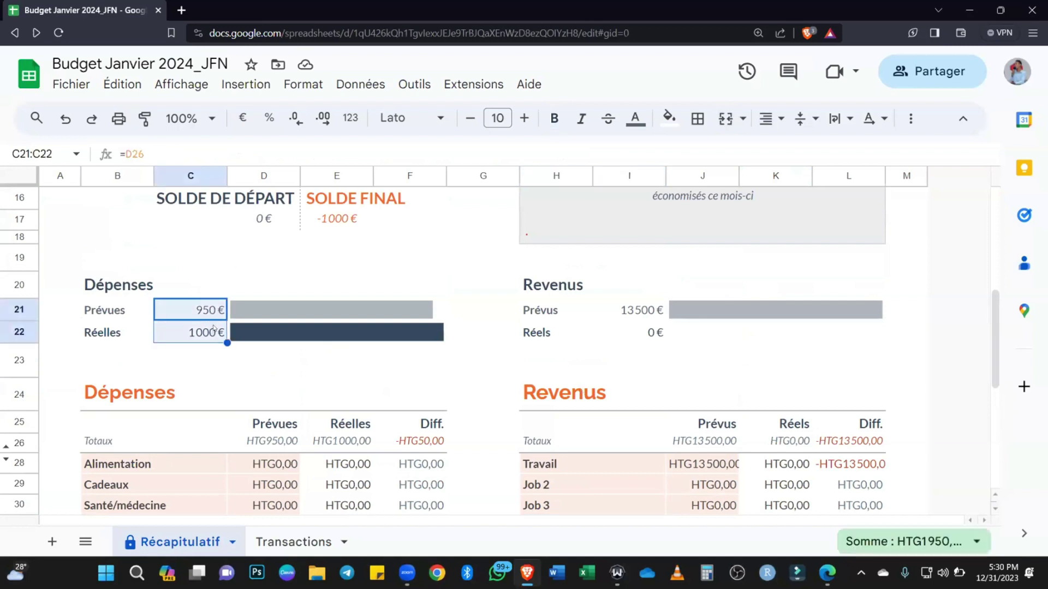
left_click(344, 127)
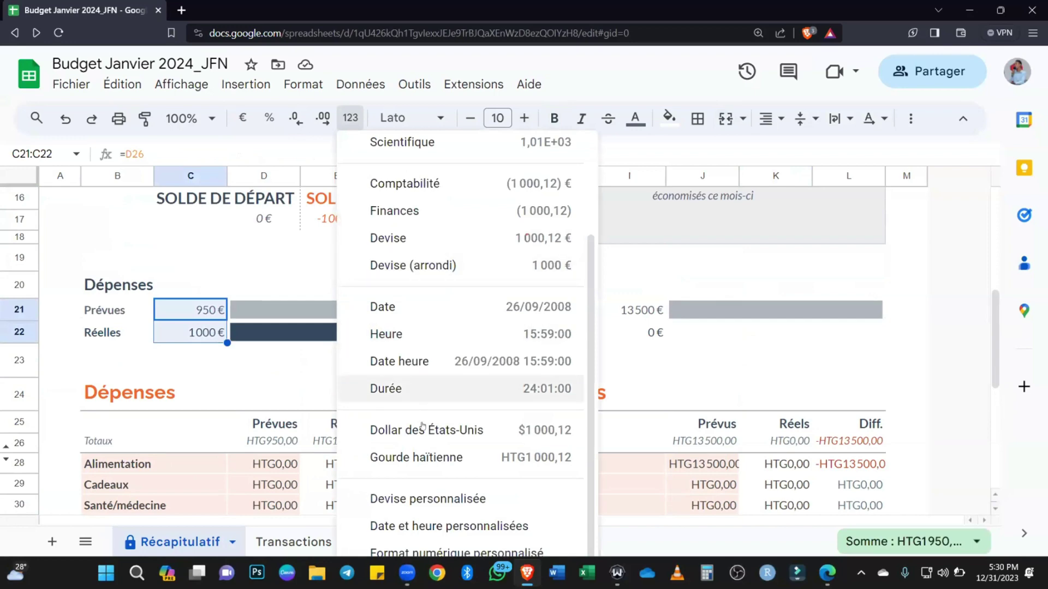
left_click(440, 453)
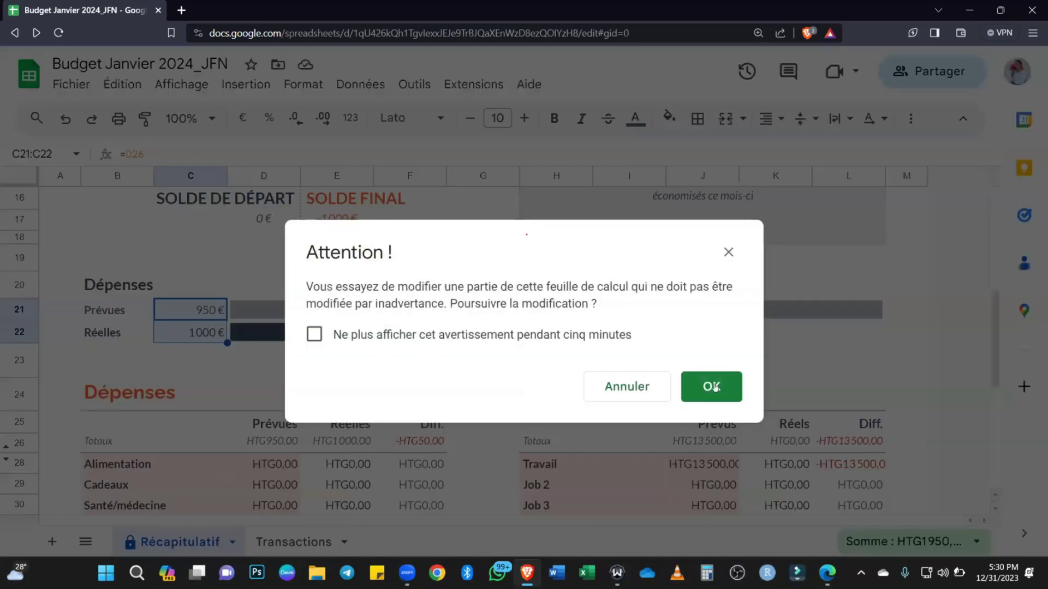
left_click(712, 385)
Format the Revenus summary amounts in I21:I22 as Gourde haïtienne and accept the protected-range edit.
left_click_drag(632, 318, 633, 332)
left_click(345, 125)
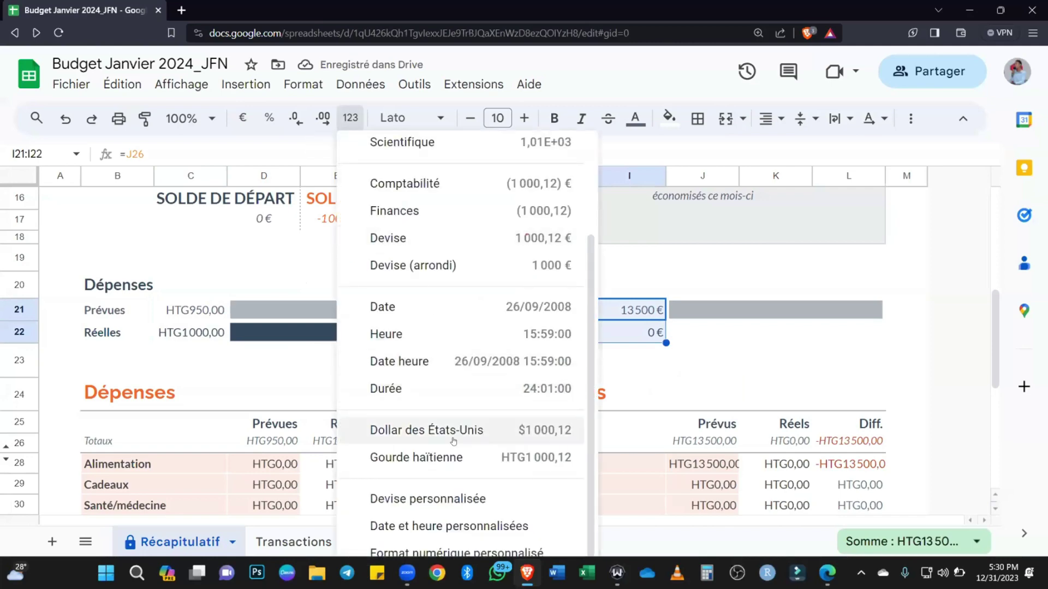
left_click(433, 458)
left_click(692, 388)
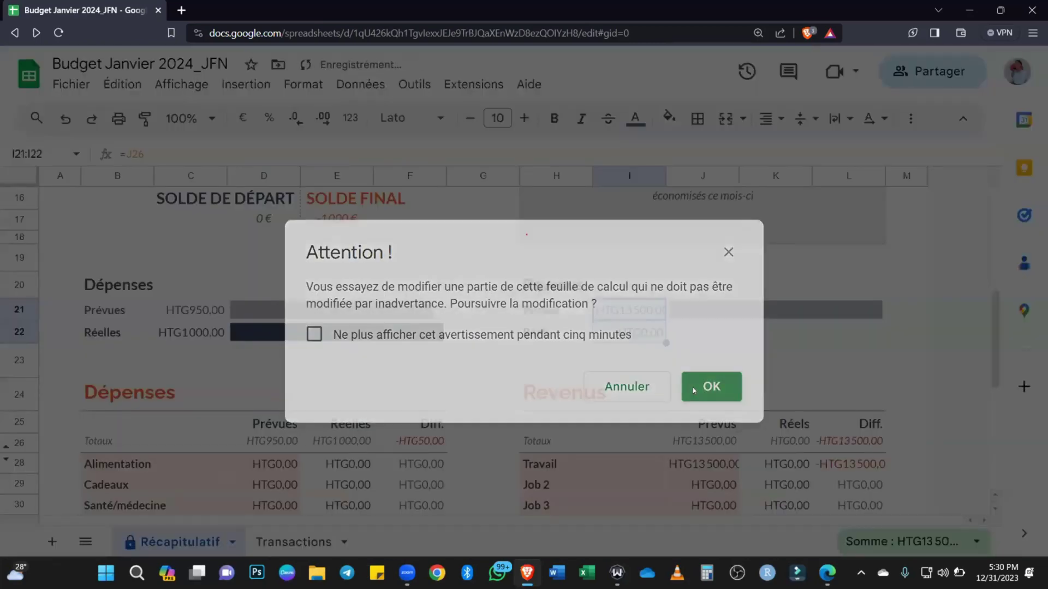
left_click(718, 331)
Rename the Catégorie personnalisée row of the Revenus table as Epagne.
scroll(718, 330, "down", 2)
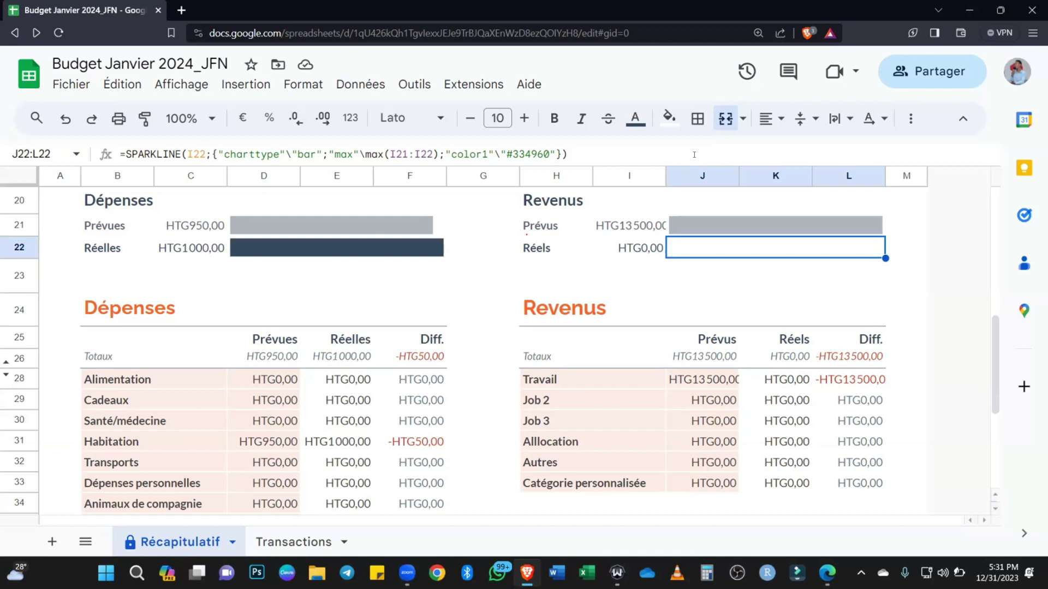
left_click(632, 483)
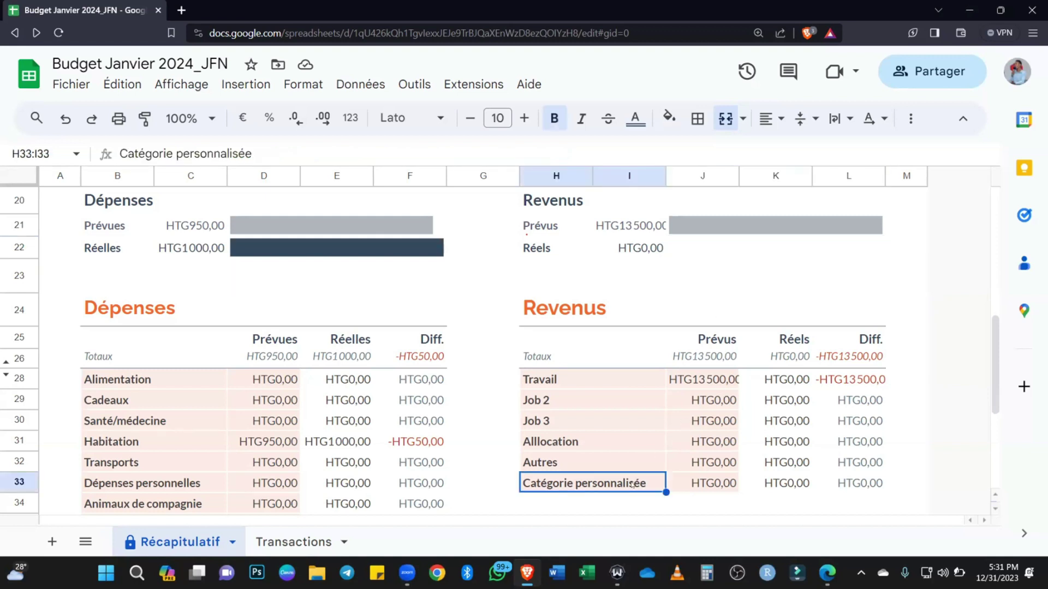
type("Eo")
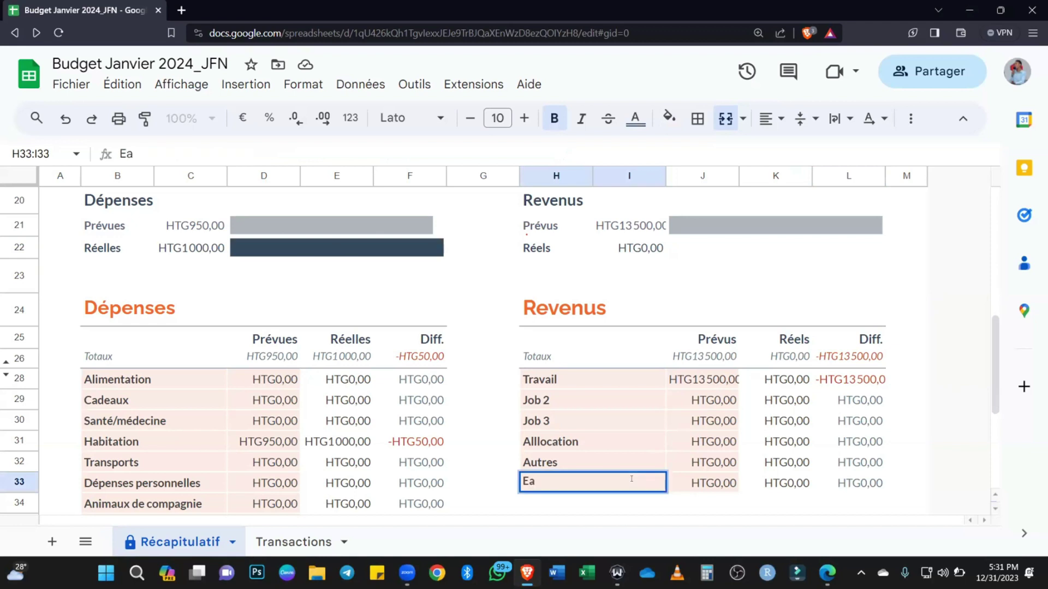
key("BackSpace")
type("pagne")
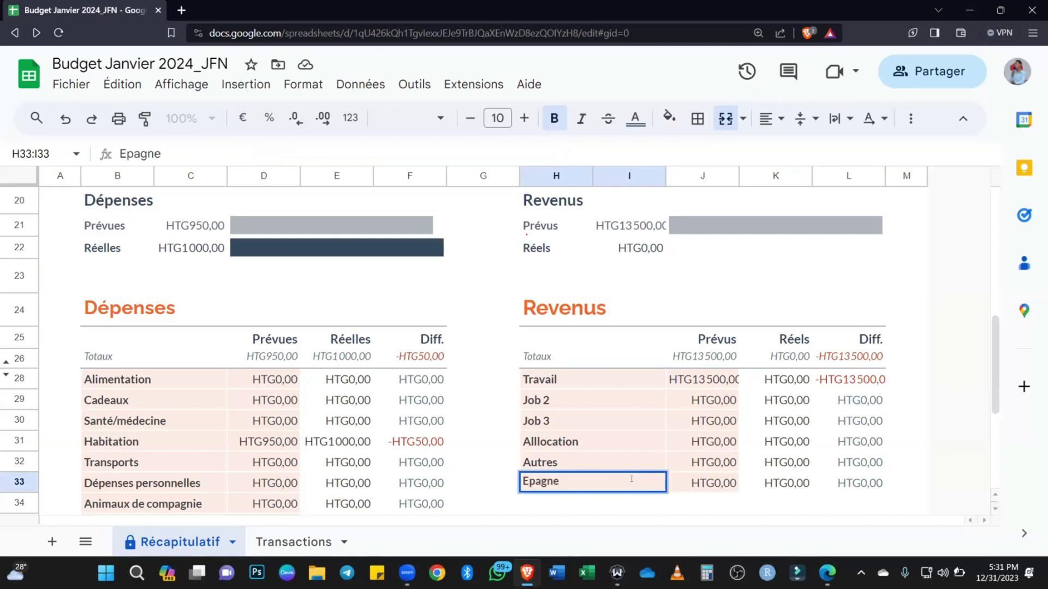
key("Tab")
key("Tab")
key("Left")
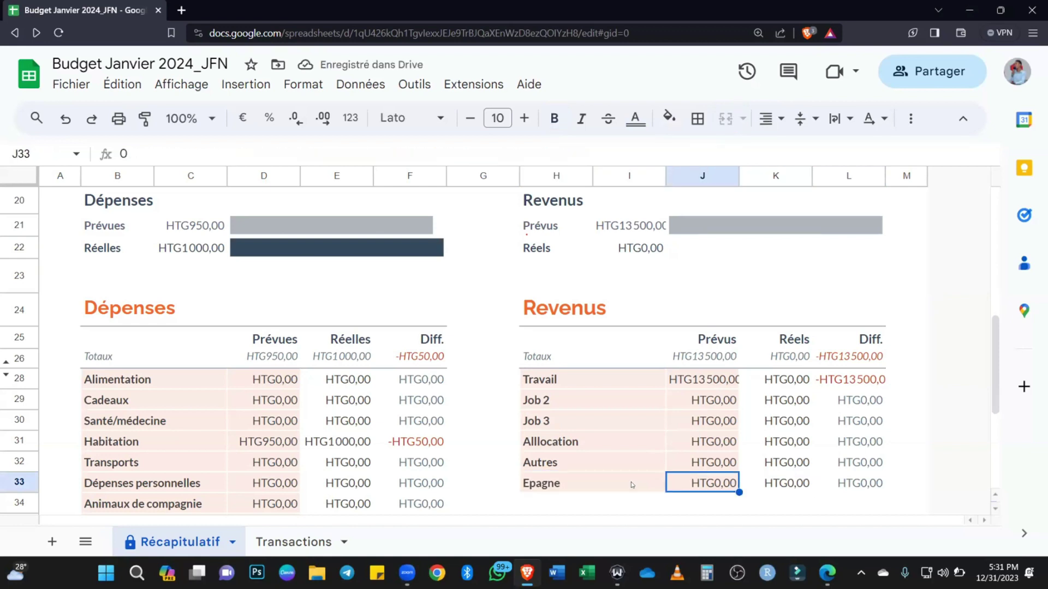
Begin a formula in the Prévus cell of Epagne (J33) with the parenthesised sum =(J28+J29+J30+J31+J32).
type("=")
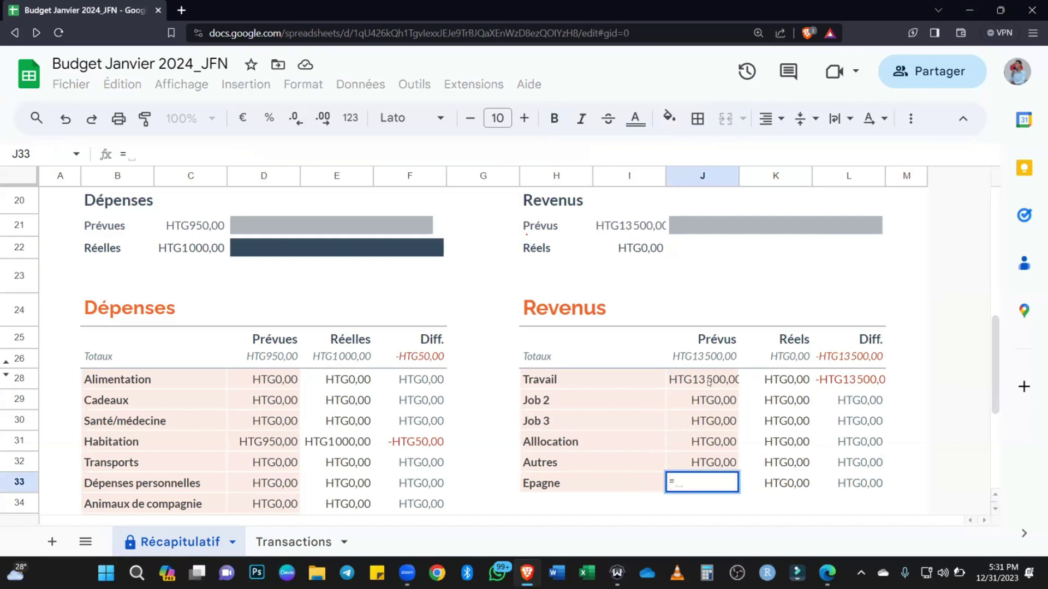
type("(")
left_click(708, 381)
type("+")
left_click(712, 404)
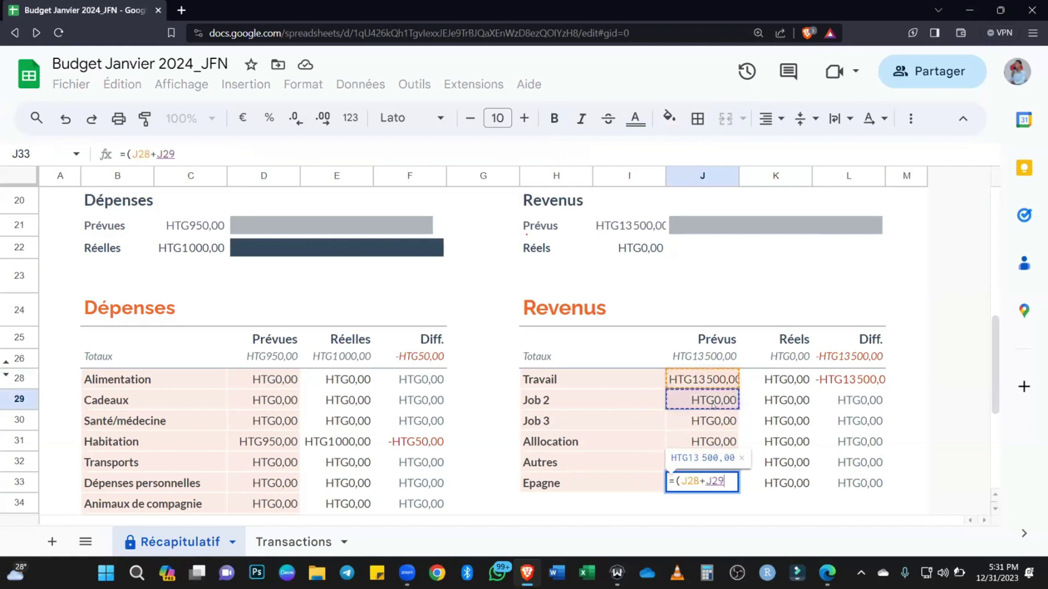
type("+")
left_click(714, 419)
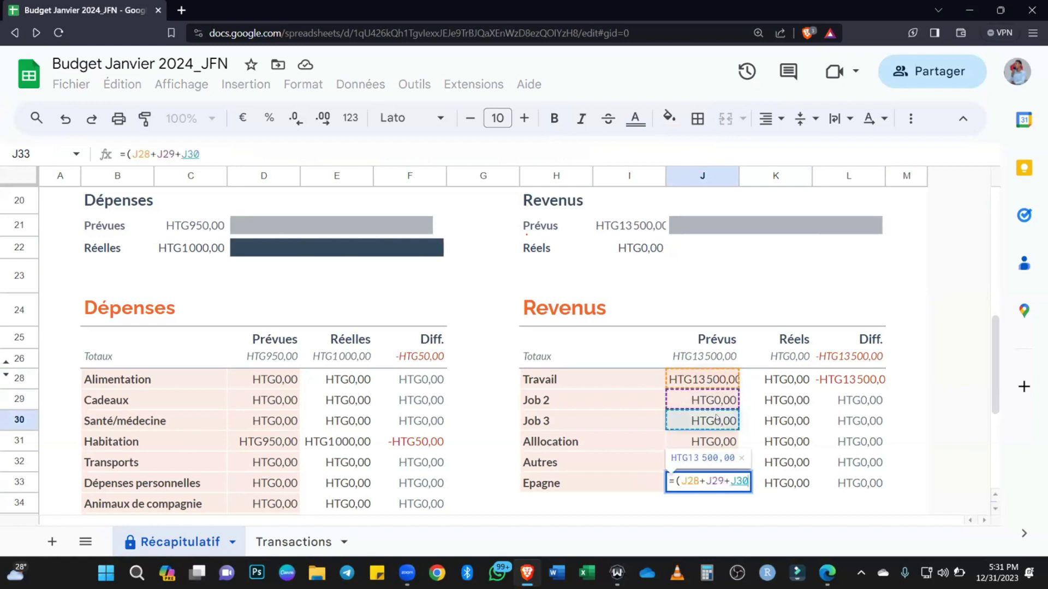
type("+")
left_click(718, 441)
type("+")
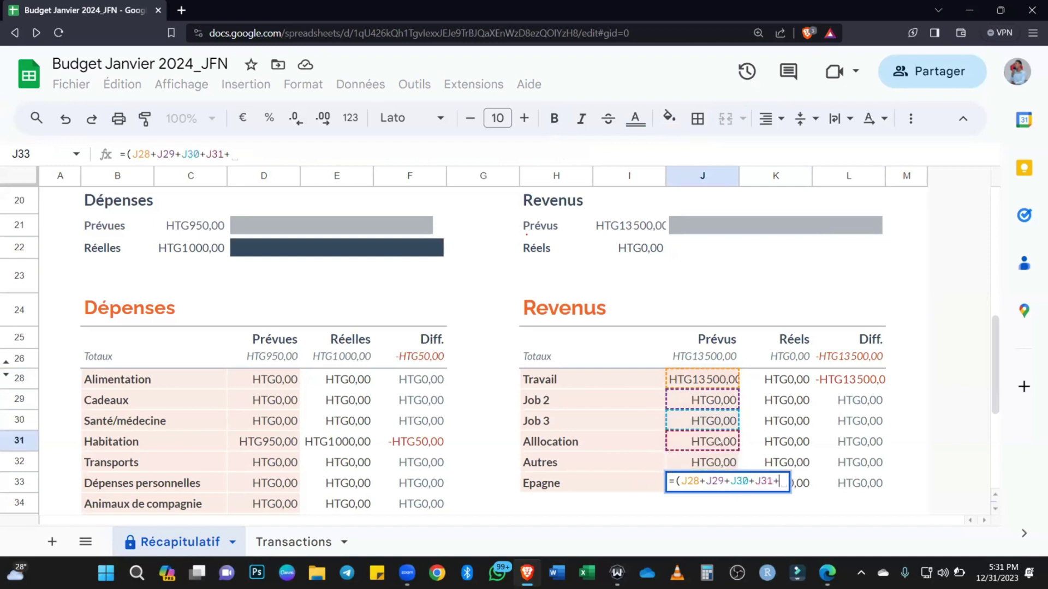
left_click(716, 462)
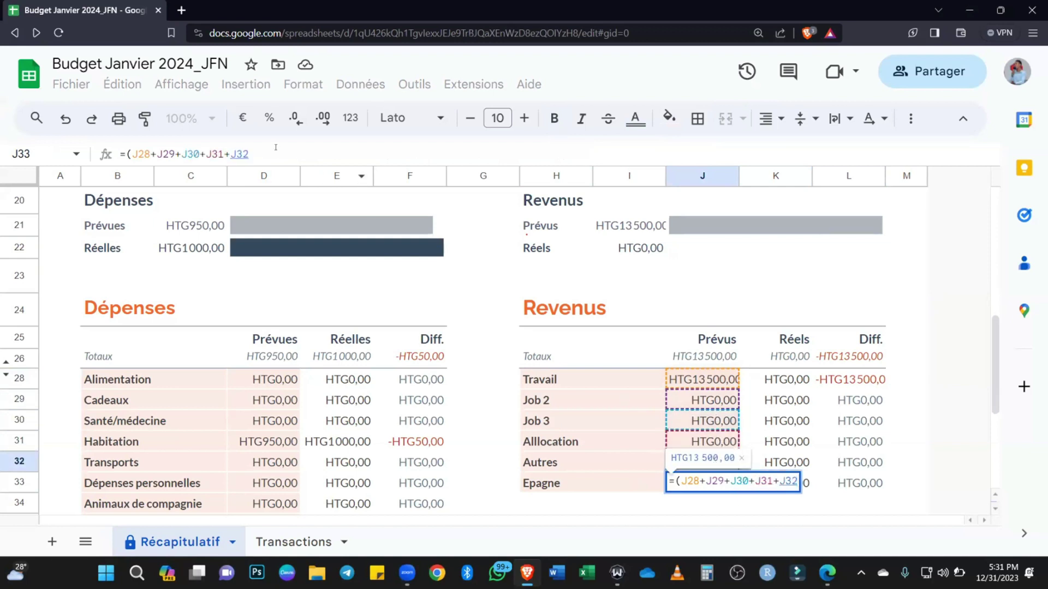
type(")")
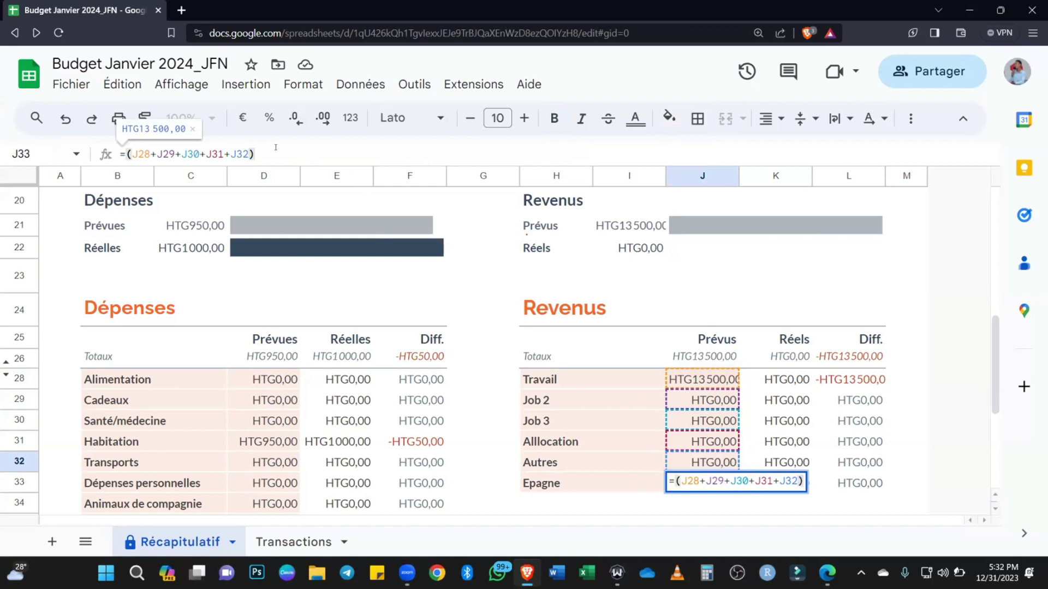
Multiply the sum in J33 by ,3 and put a minus sign before it to complete the Epagne formula.
type("*,3")
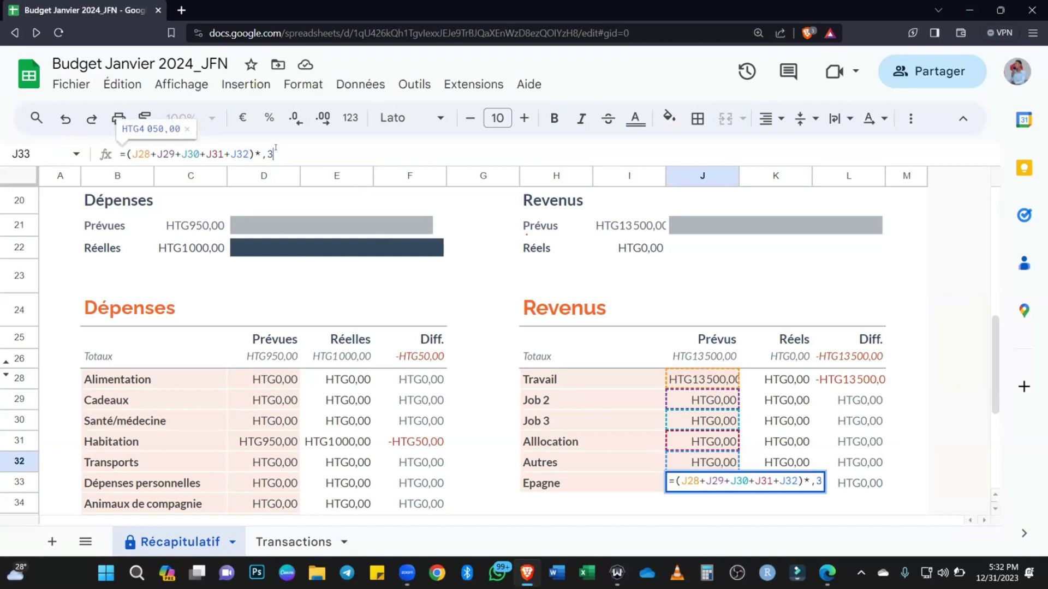
left_click(125, 153)
type("-")
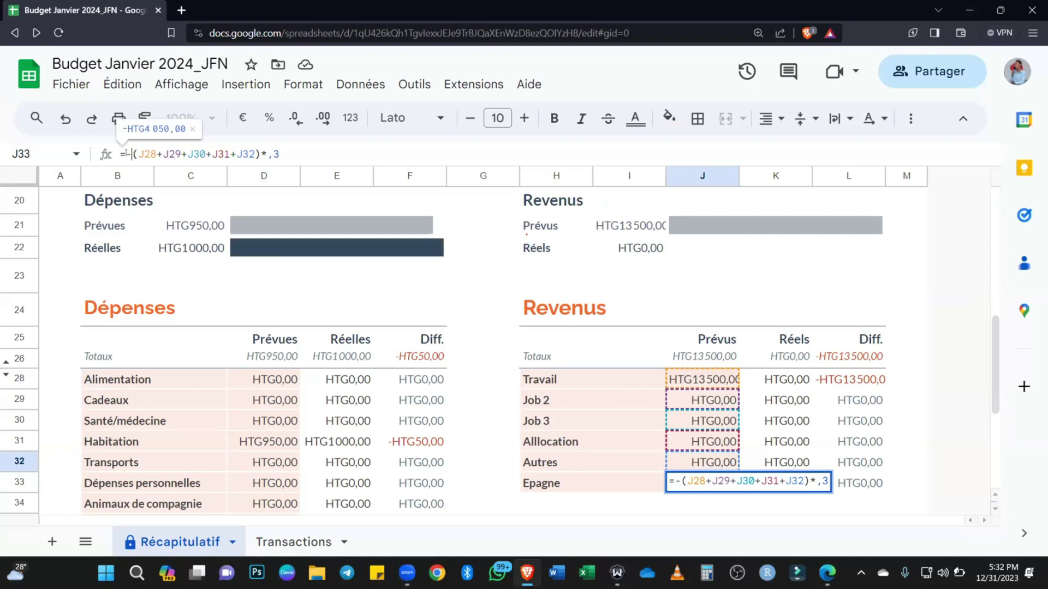
key("Return")
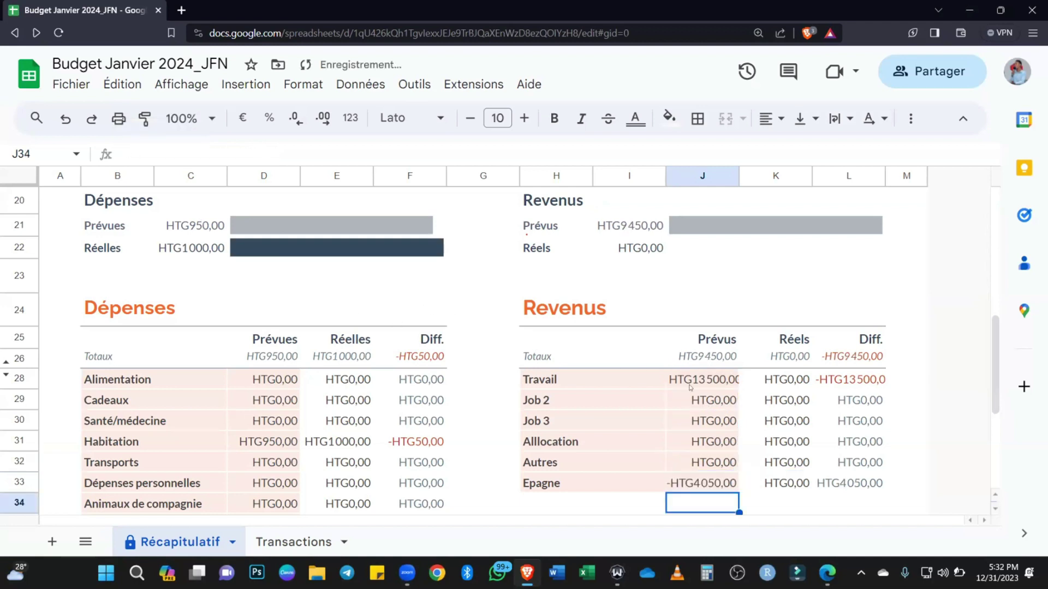
Copy the Epagne formula in J33 without its equals sign and replace the cell's content with =0.
left_click(720, 481)
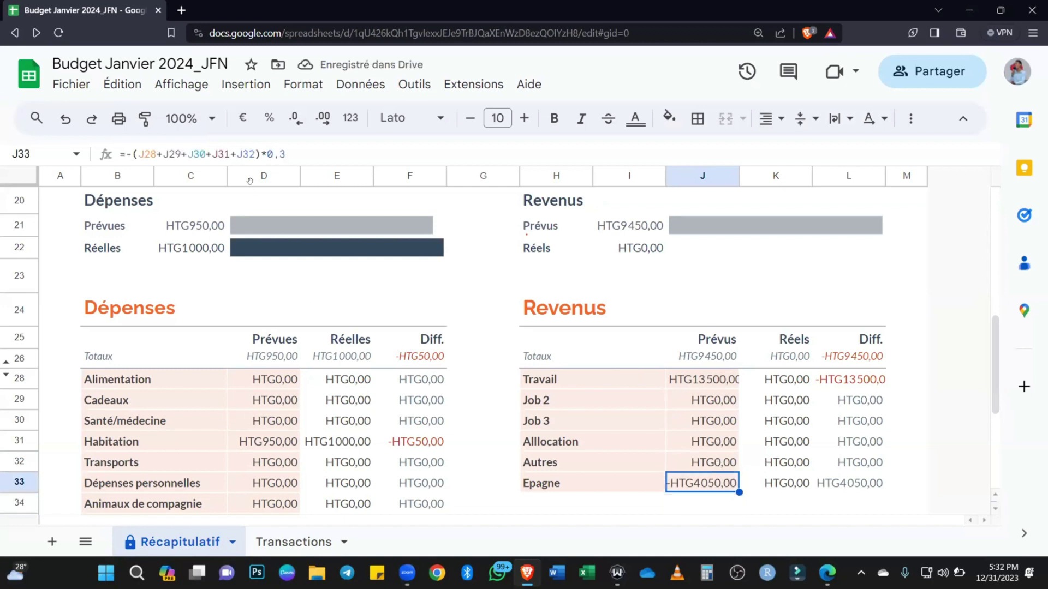
left_click_drag(285, 154, 125, 154)
key("ctrl+c")
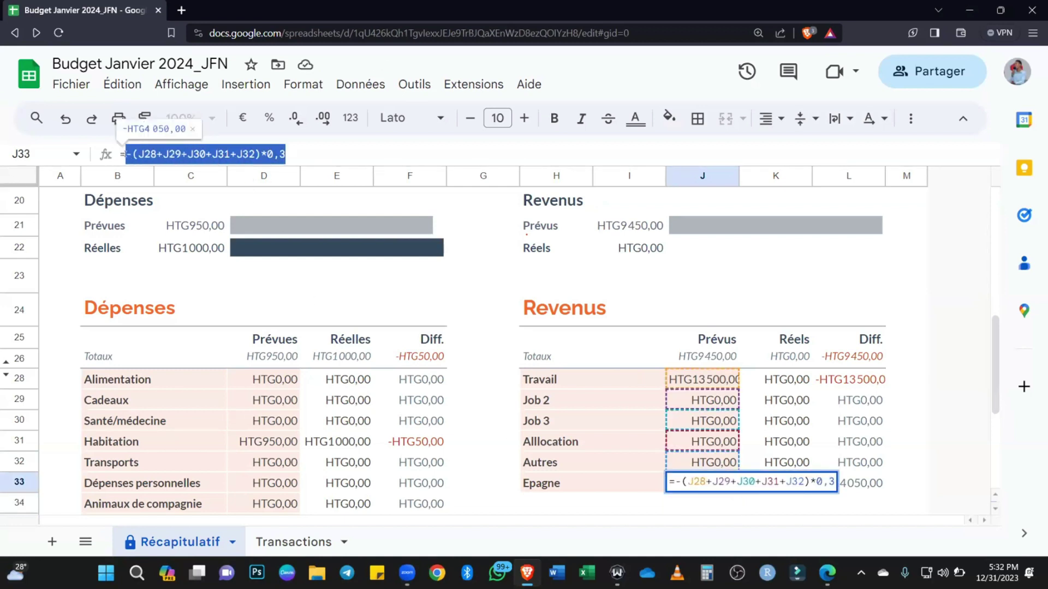
key("BackSpace")
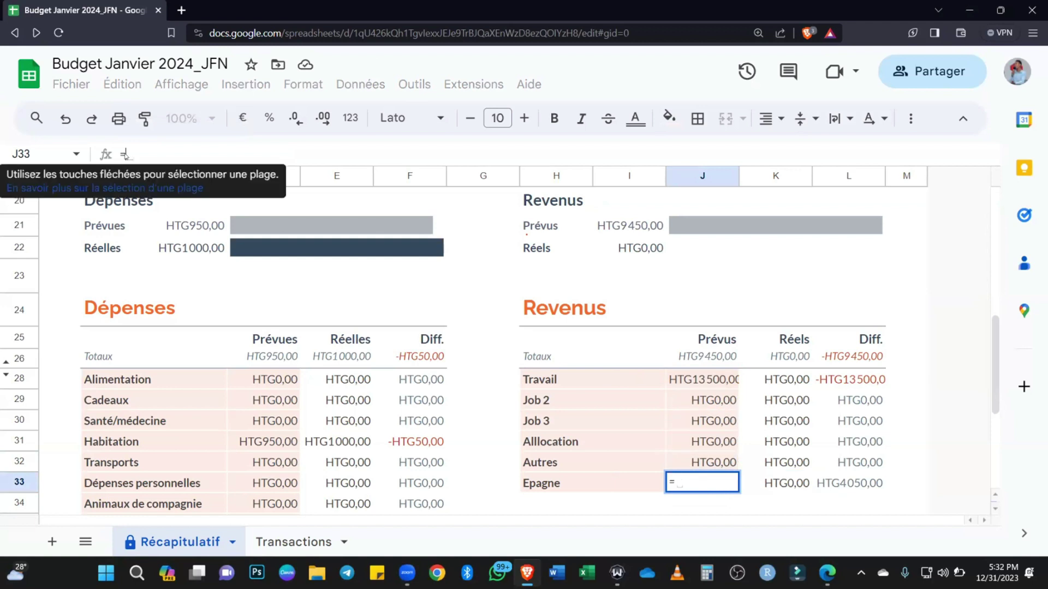
type("0")
key("Return")
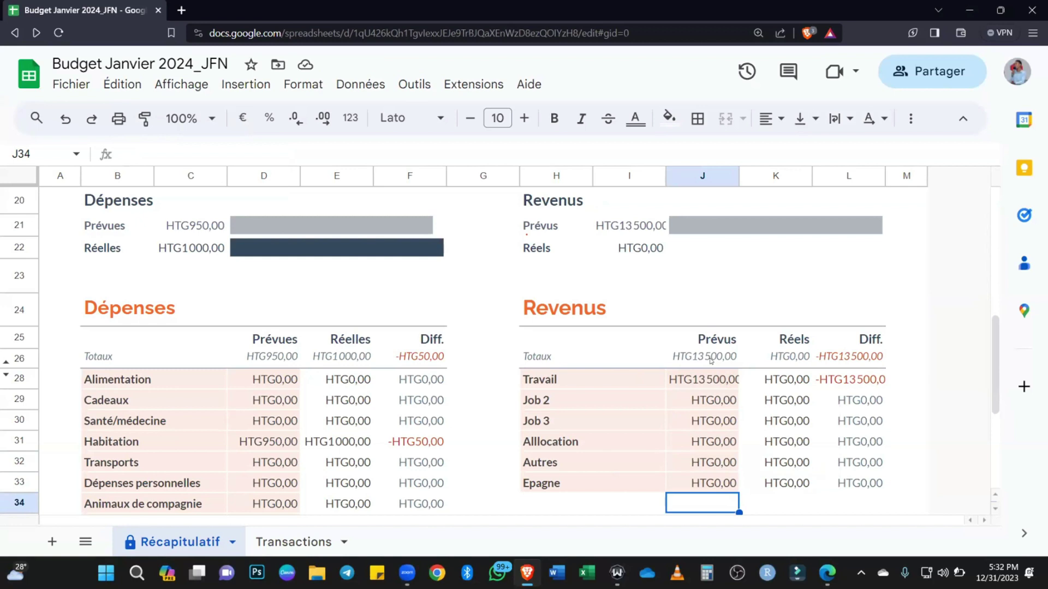
Paste the copied expression back into J33 so it reads =-(J28+J29+J30+J31+J32)*0,3.
left_click(712, 382)
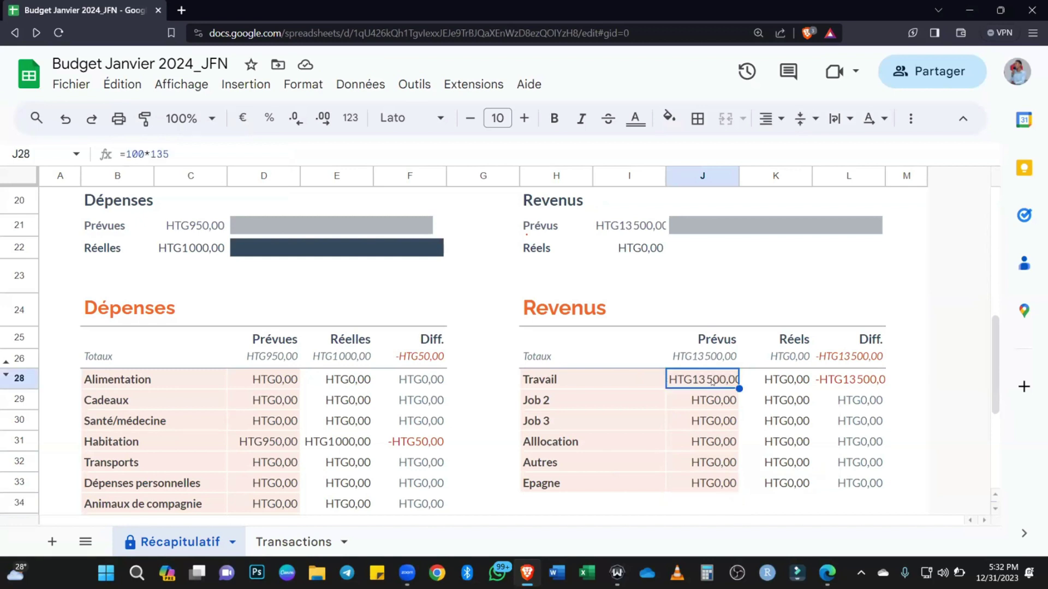
left_click(726, 481)
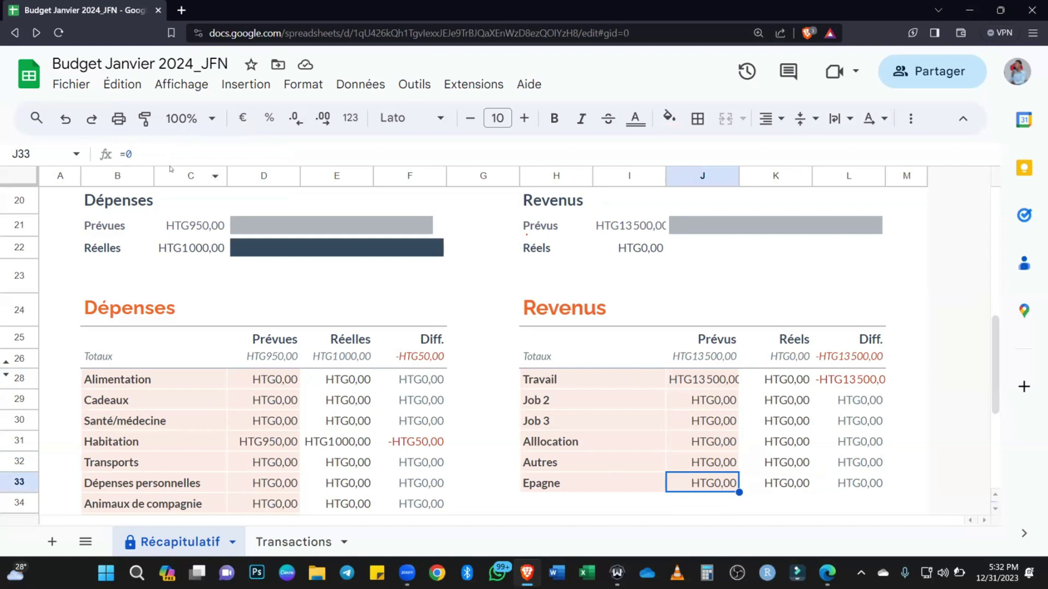
type("=")
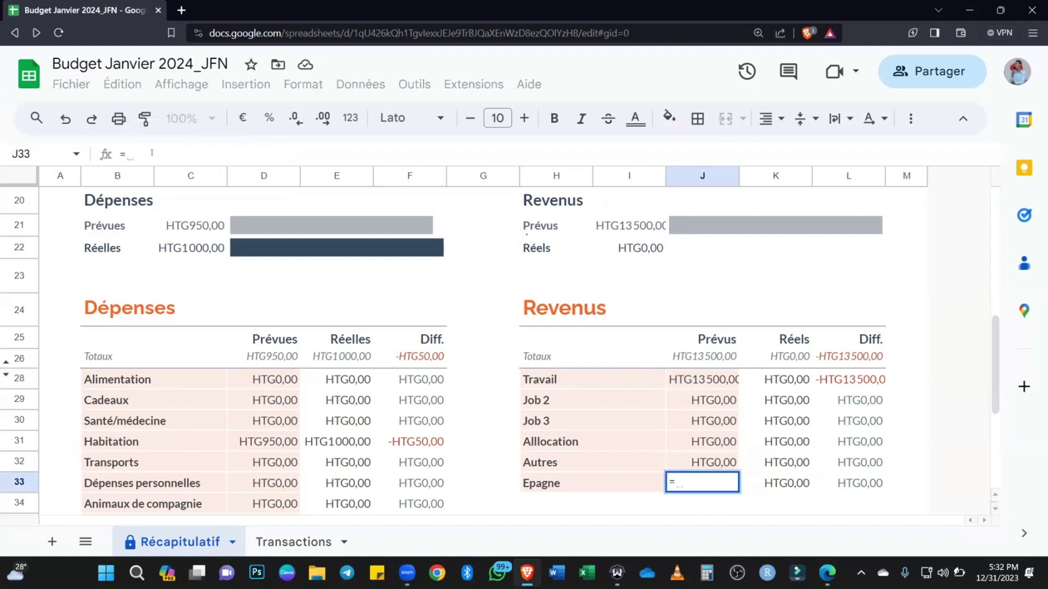
key("ctrl+v")
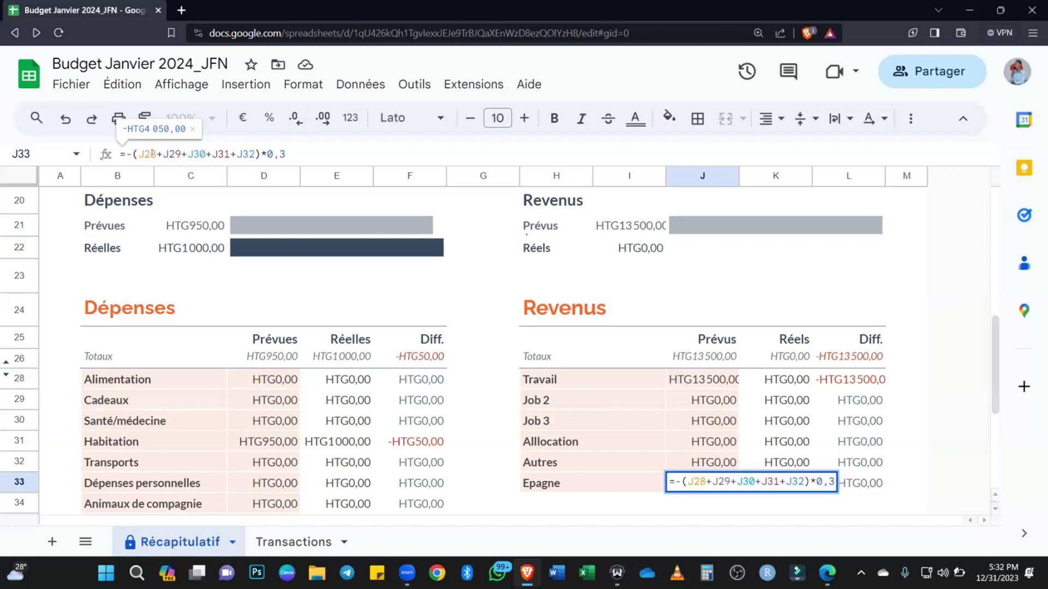
key("Return")
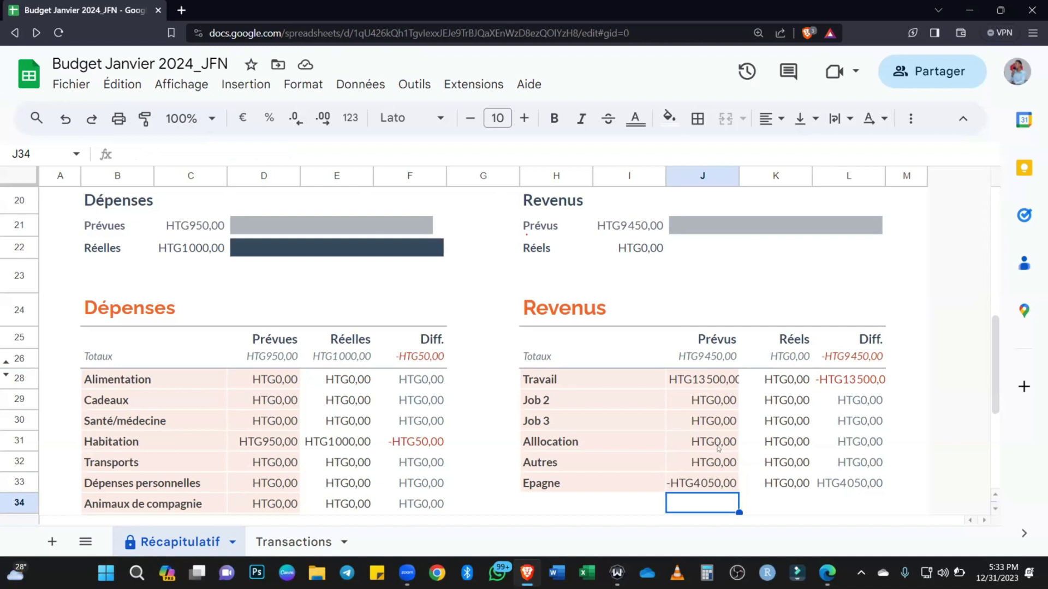
Fill the Epagne formula from J33 across to the Réels cell K33 and accept the protected-range edit.
left_click(733, 484)
left_click_drag(736, 490, 769, 483)
left_click(729, 398)
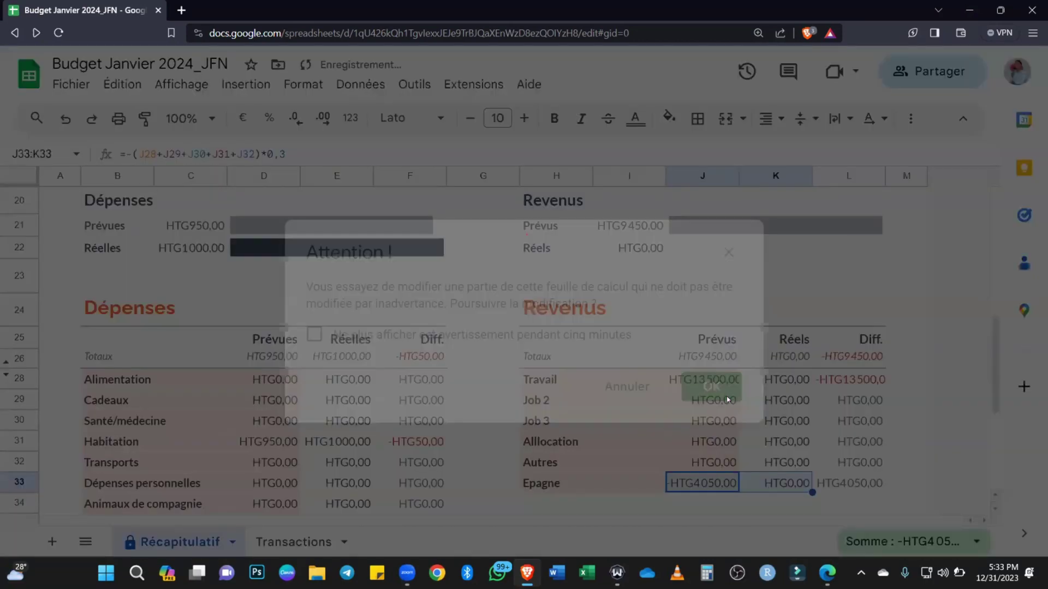
left_click(781, 487)
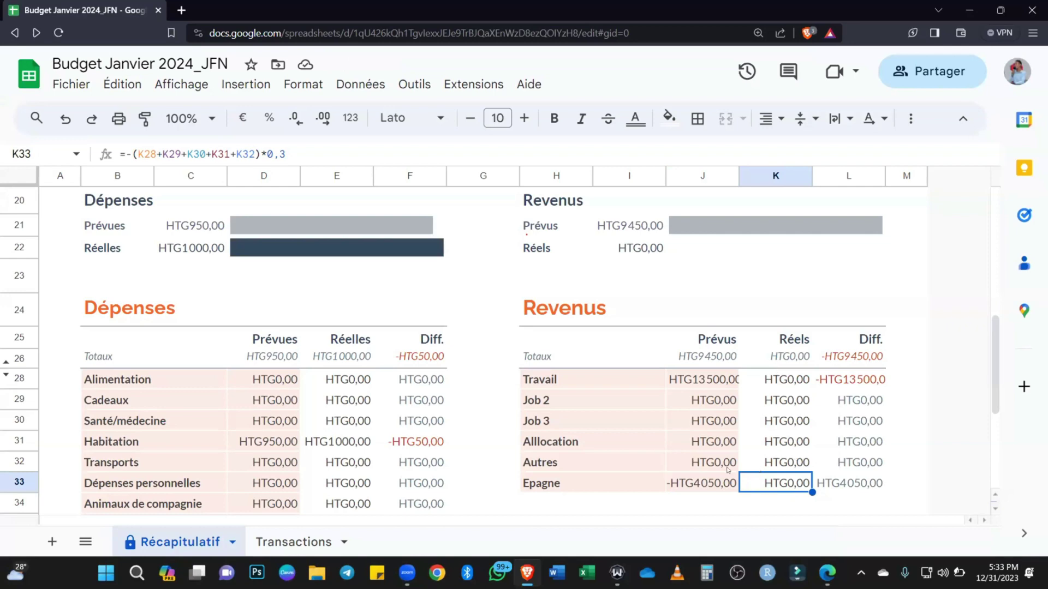
Rename Catégorie personnalisée 2 in the Dépenses table as Epagne.
scroll(696, 467, "down", 5)
scroll(684, 396, "up", 1)
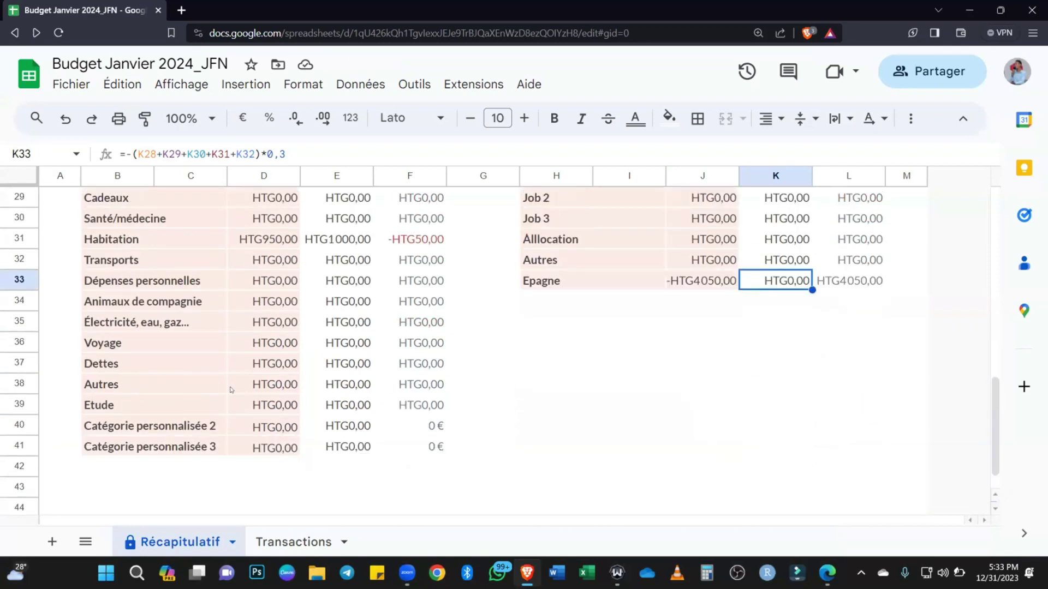
left_click(152, 434)
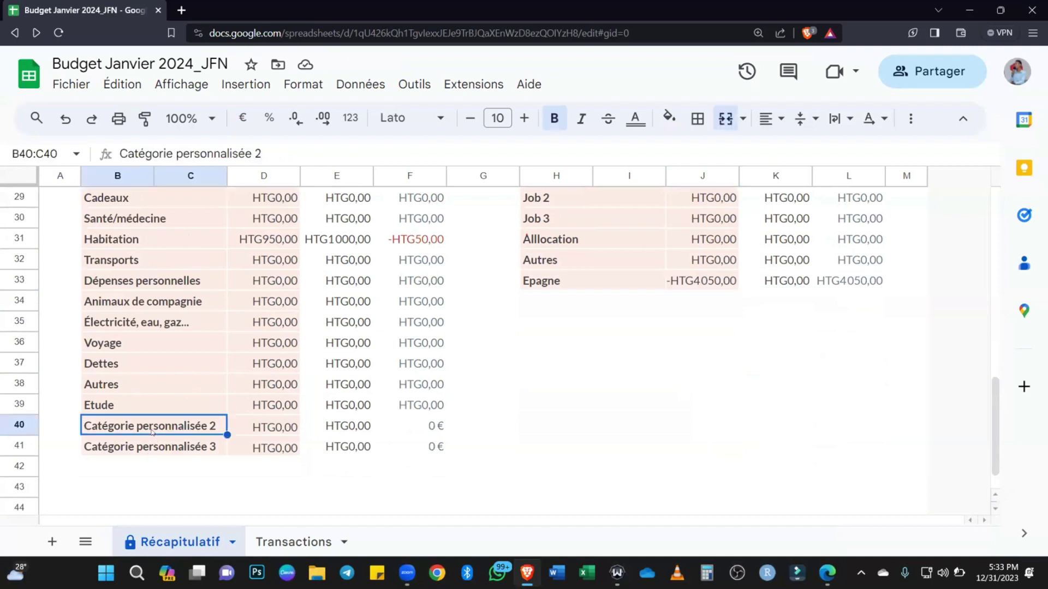
type("Ep")
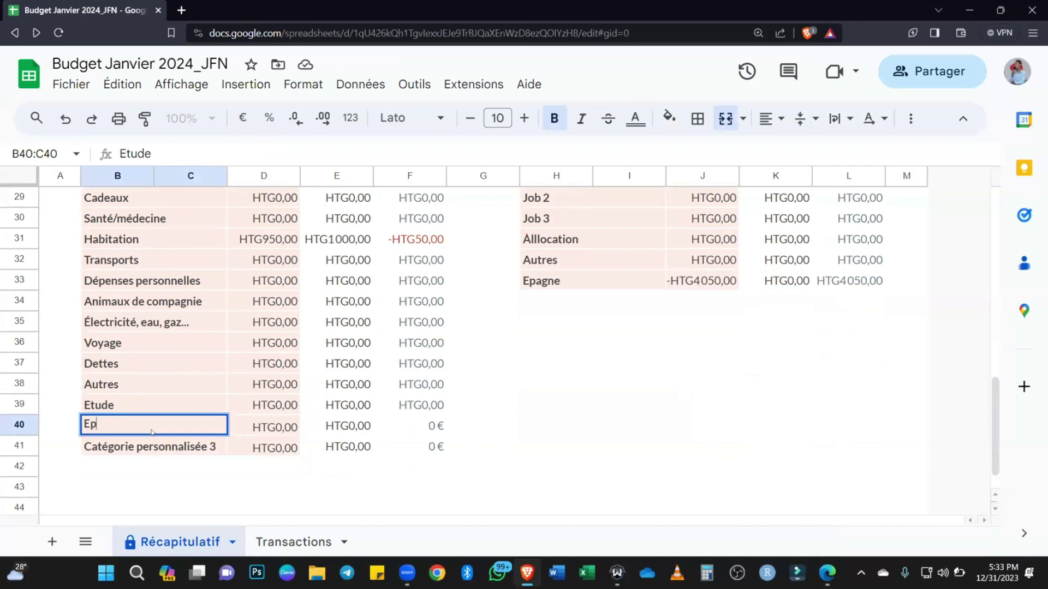
key("BackSpace")
type("pagne")
key("Tab")
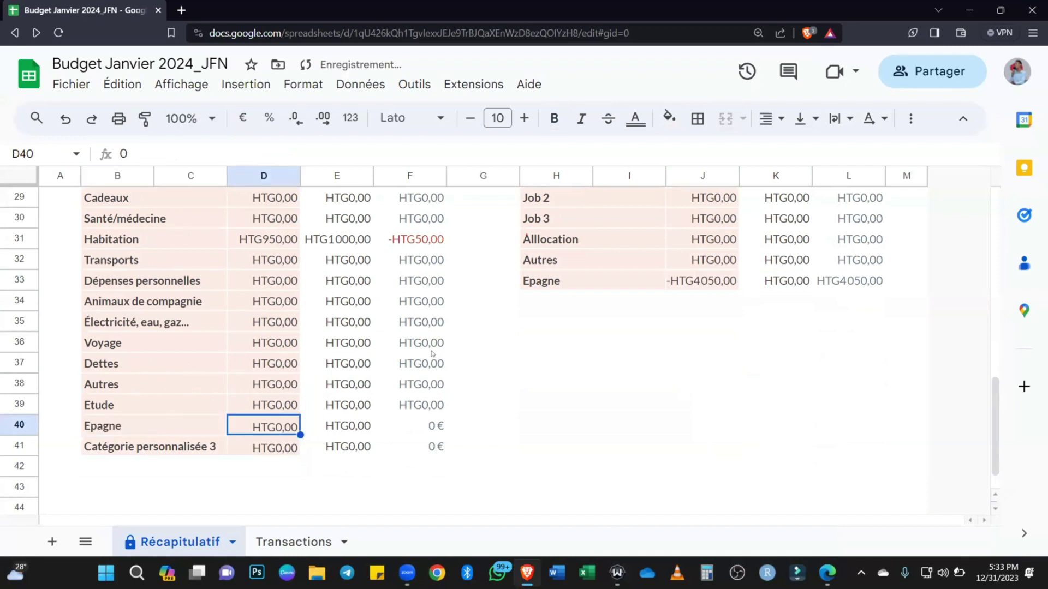
Review the Dépenses and Revenus tables and inspect the Prévus formula of Epagne in J33.
scroll(797, 293, "up", 5)
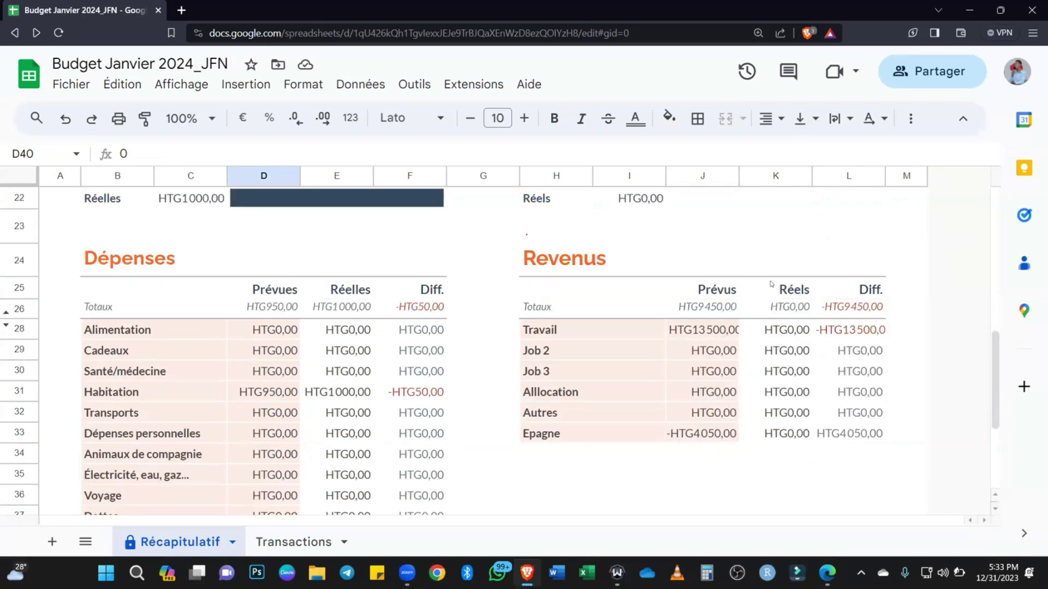
scroll(771, 284, "down", 5)
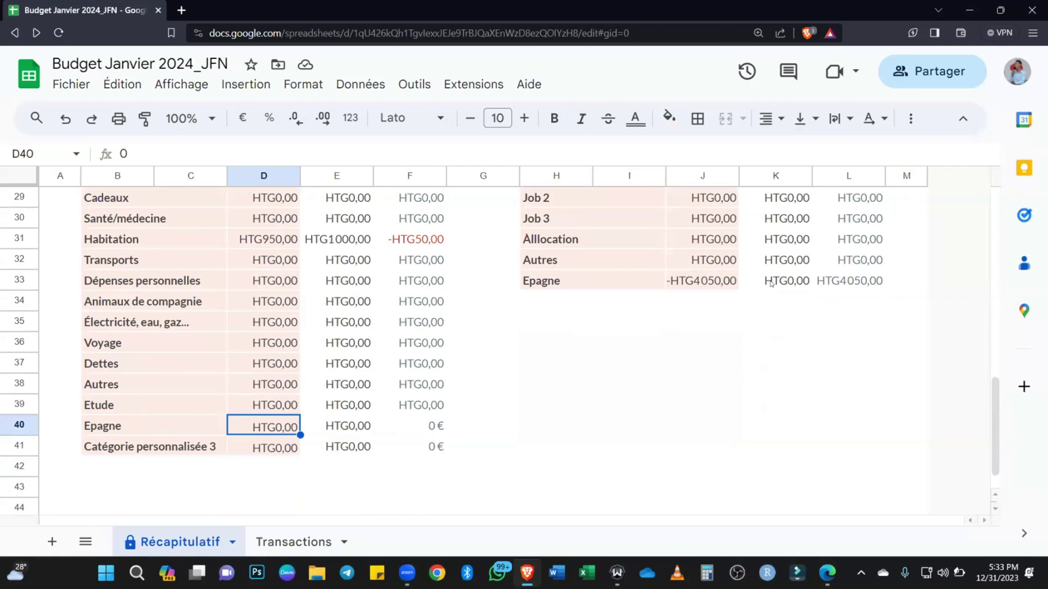
scroll(770, 259, "up", 3)
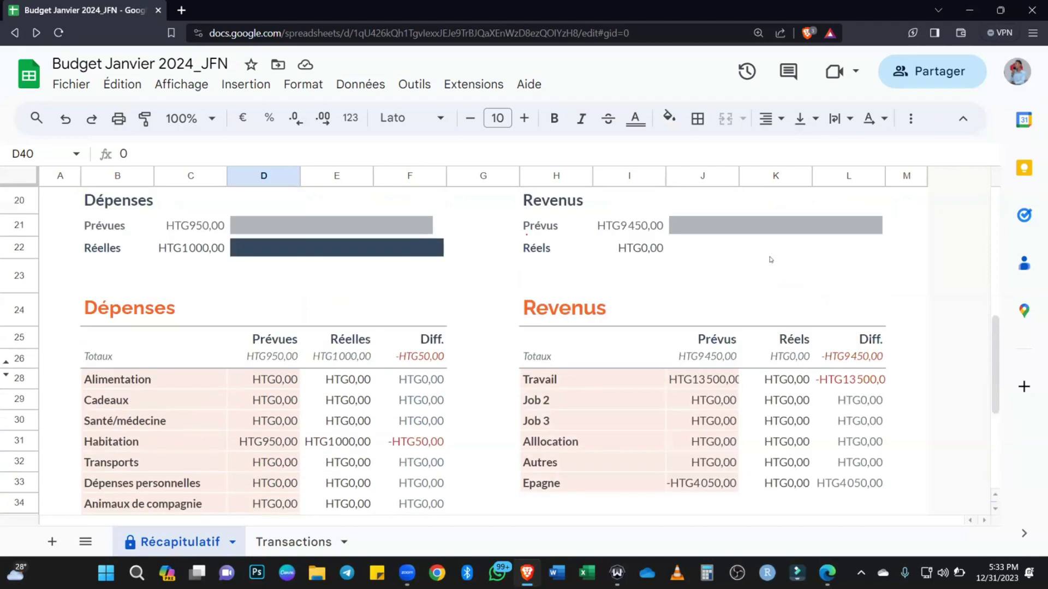
scroll(771, 260, "down", 3)
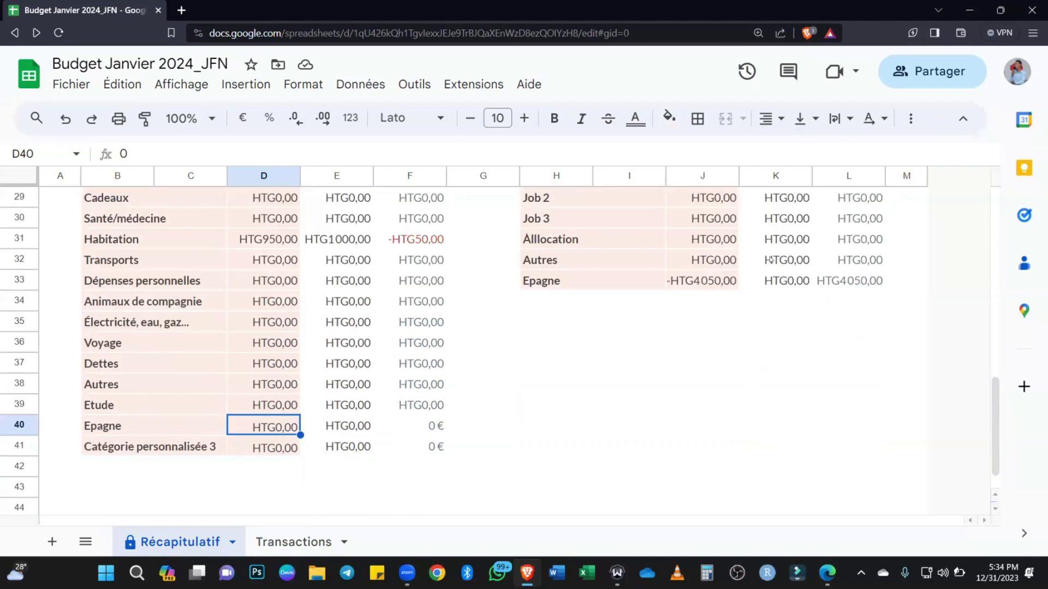
scroll(770, 259, "up", 2)
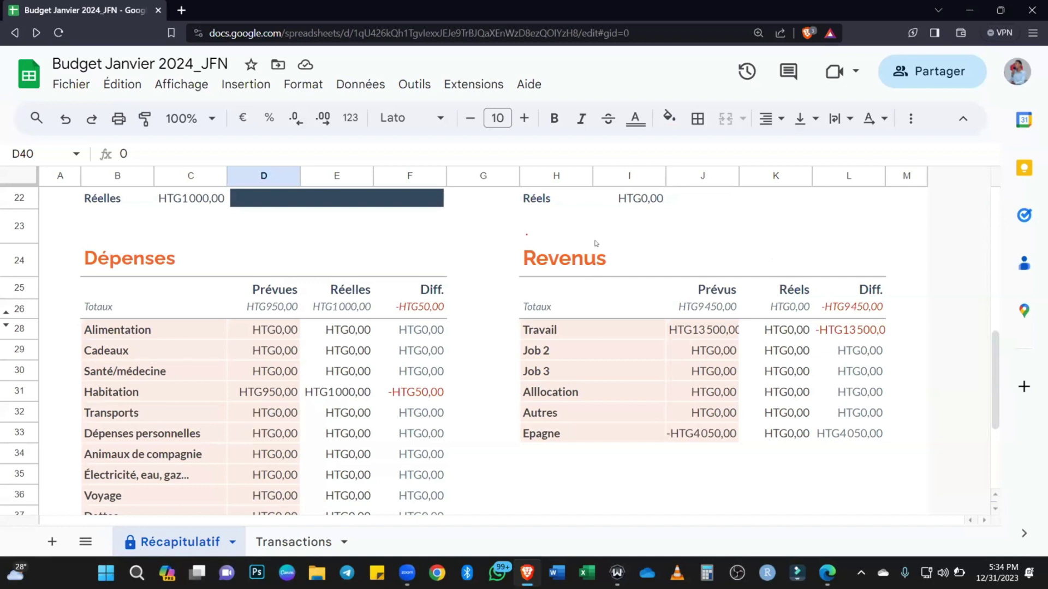
left_click(720, 433)
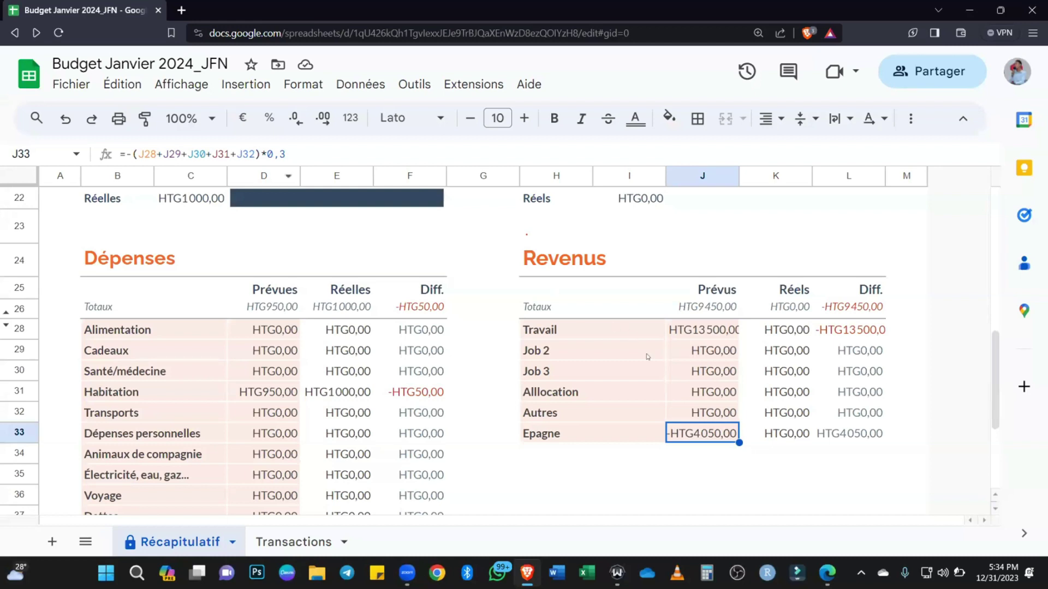
In the Prévus column of Revenus, set Job 2 to 10000 and reset Travail to 0.
left_click(728, 460)
left_click(704, 434)
left_click(712, 355)
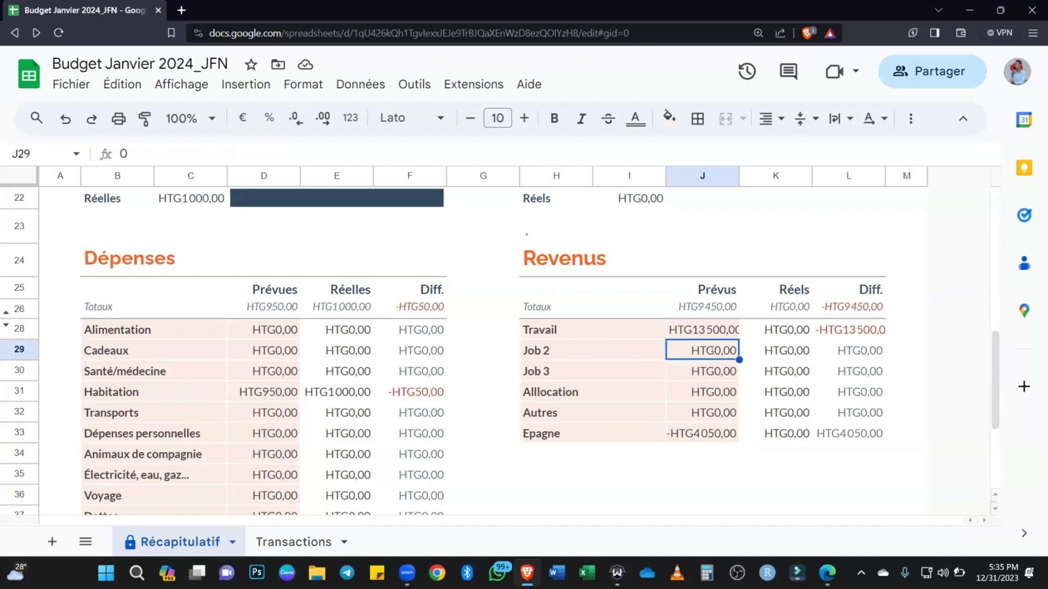
type("10000")
key("Return")
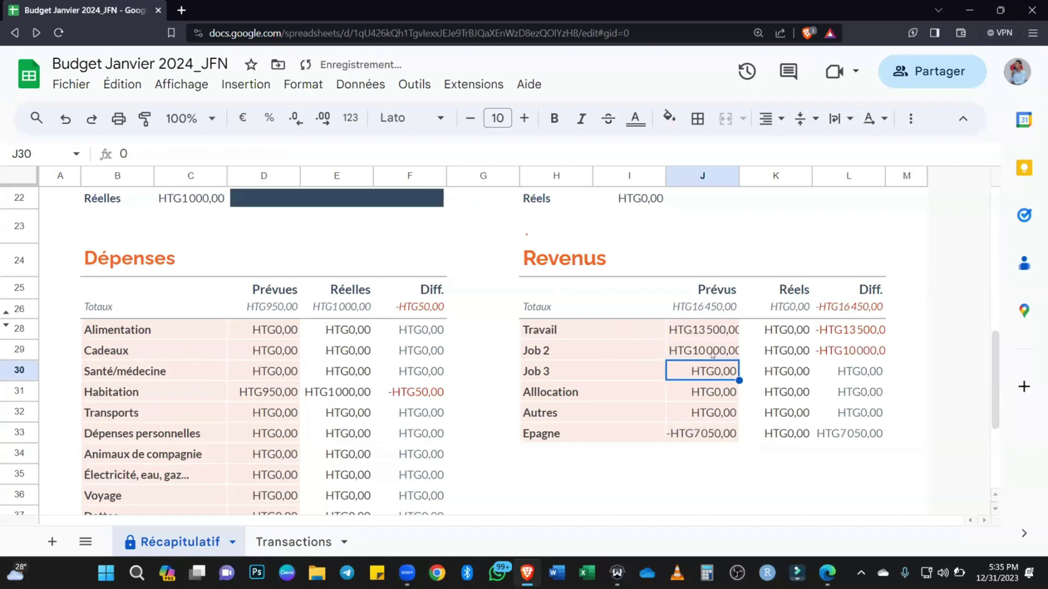
left_click(713, 328)
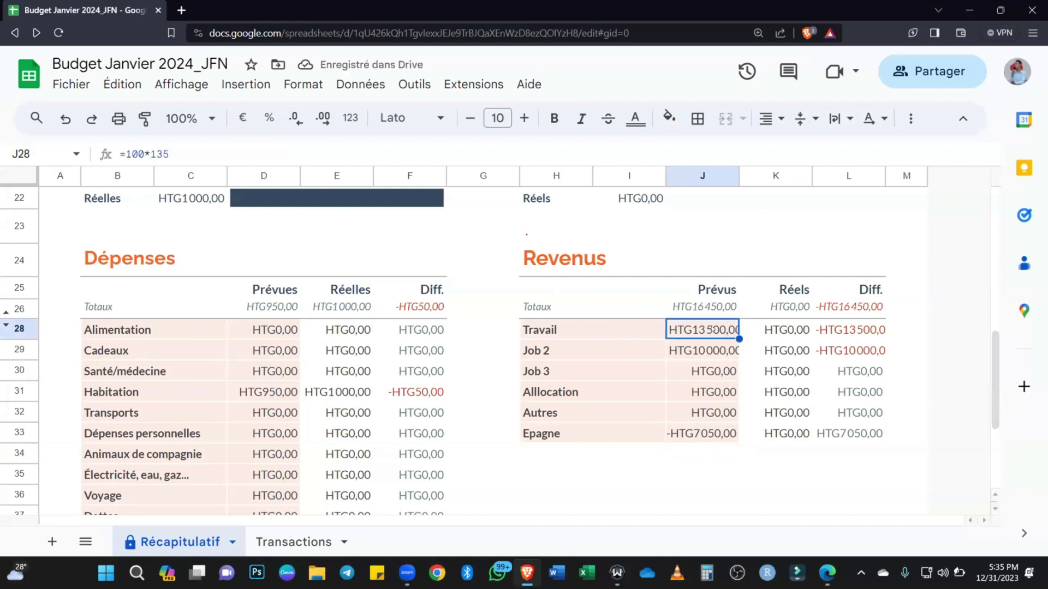
type("0")
key("Return")
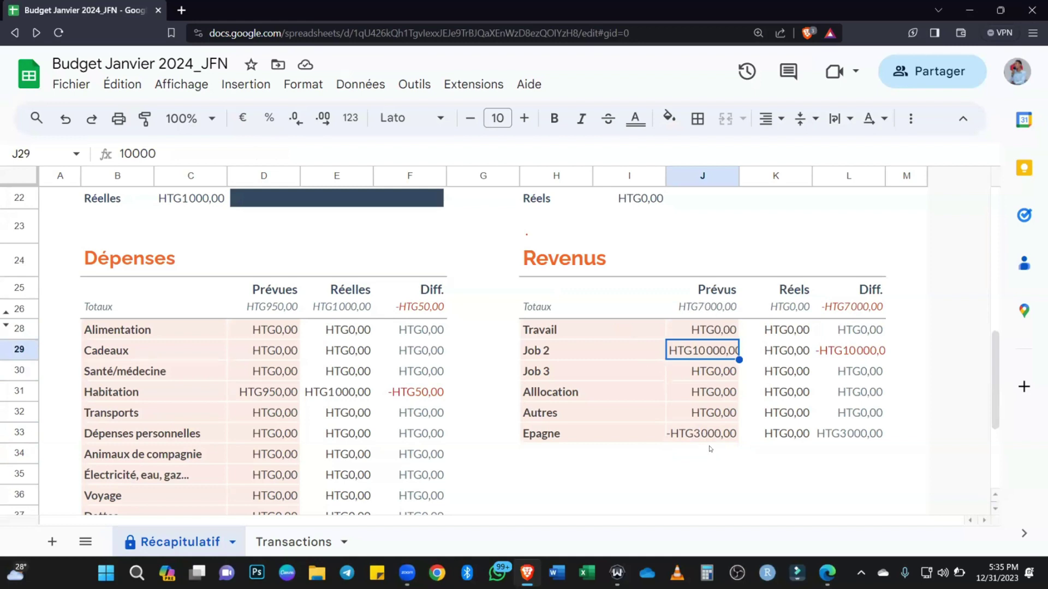
Set the Prévus amount of Alllocation in the Revenus table to 10000.
left_click(709, 391)
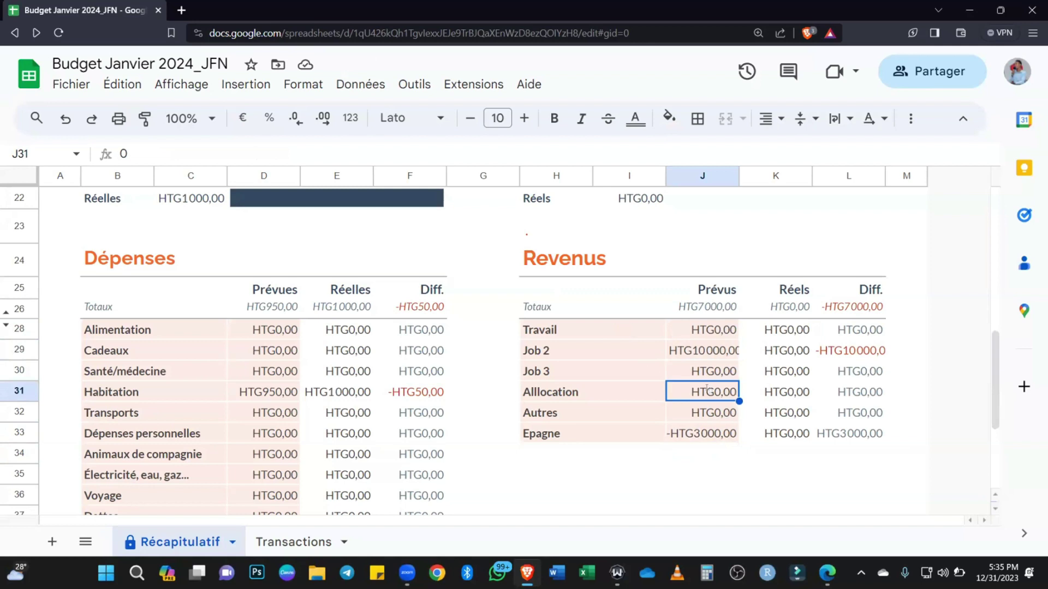
type("10000")
key("Return")
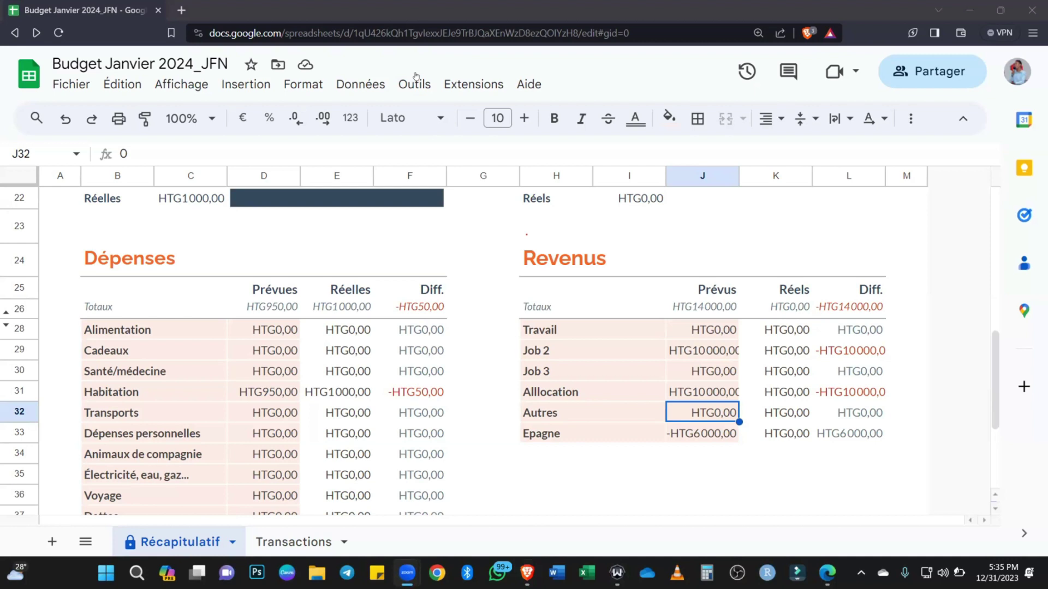
Examine the number formats and the custom currency list for the Job 3 Prévus cell without applying any.
left_click(713, 371)
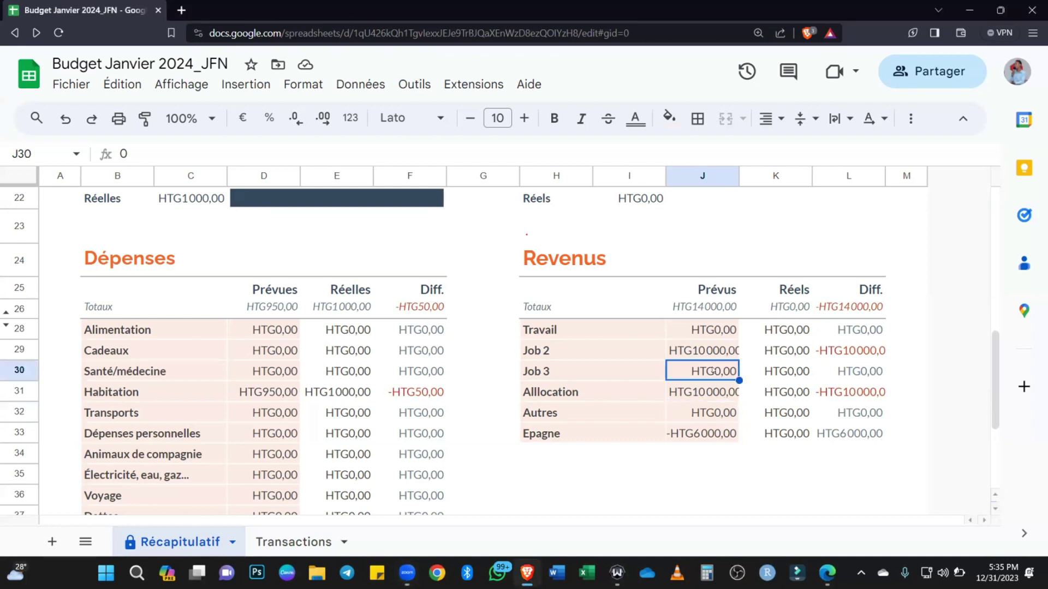
left_click(352, 118)
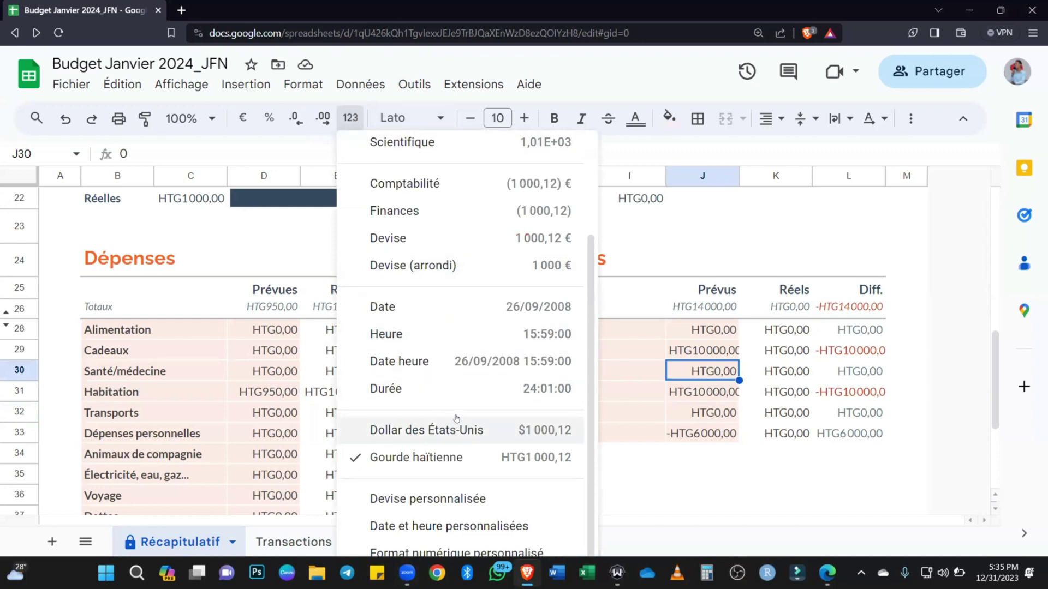
left_click(462, 500)
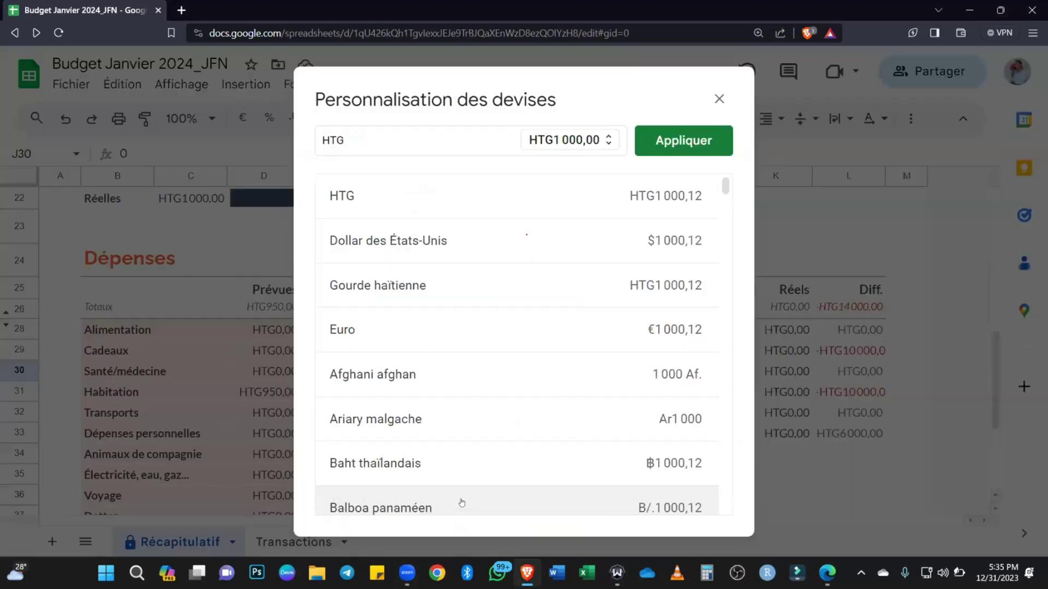
left_click(719, 98)
left_click(349, 118)
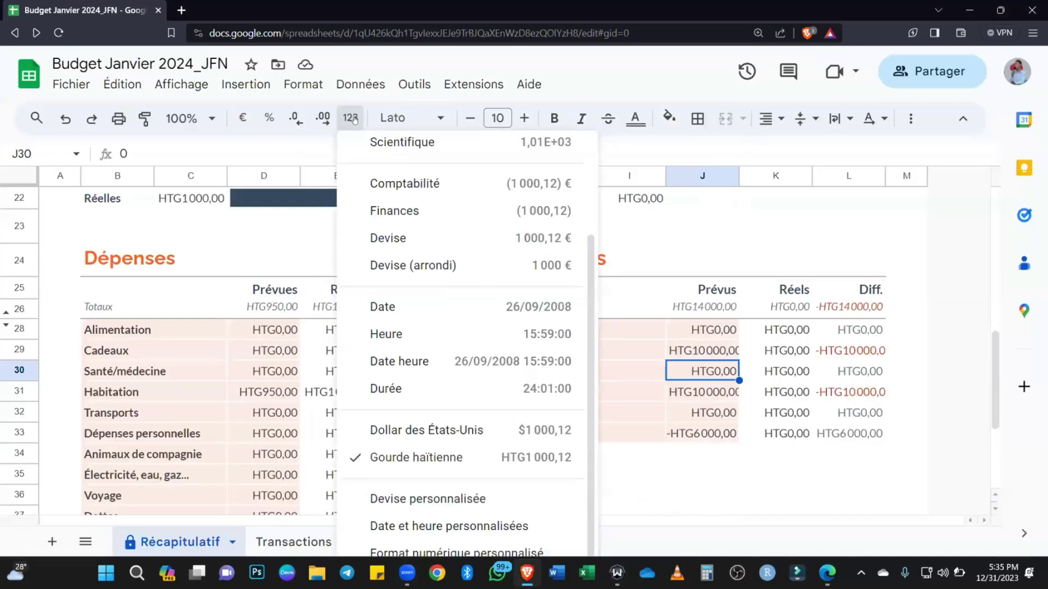
left_click(448, 499)
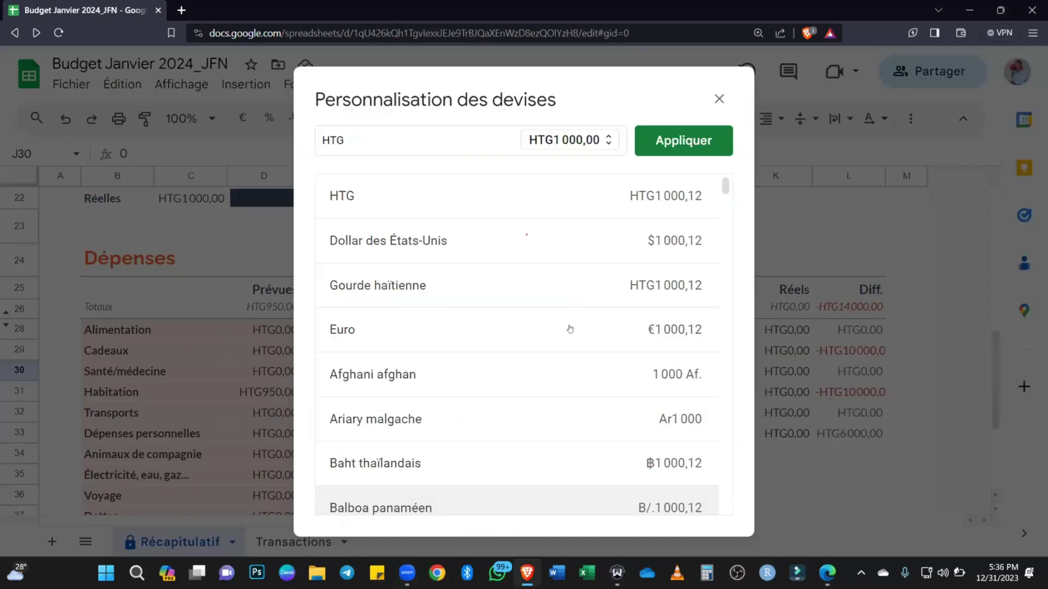
left_click(719, 99)
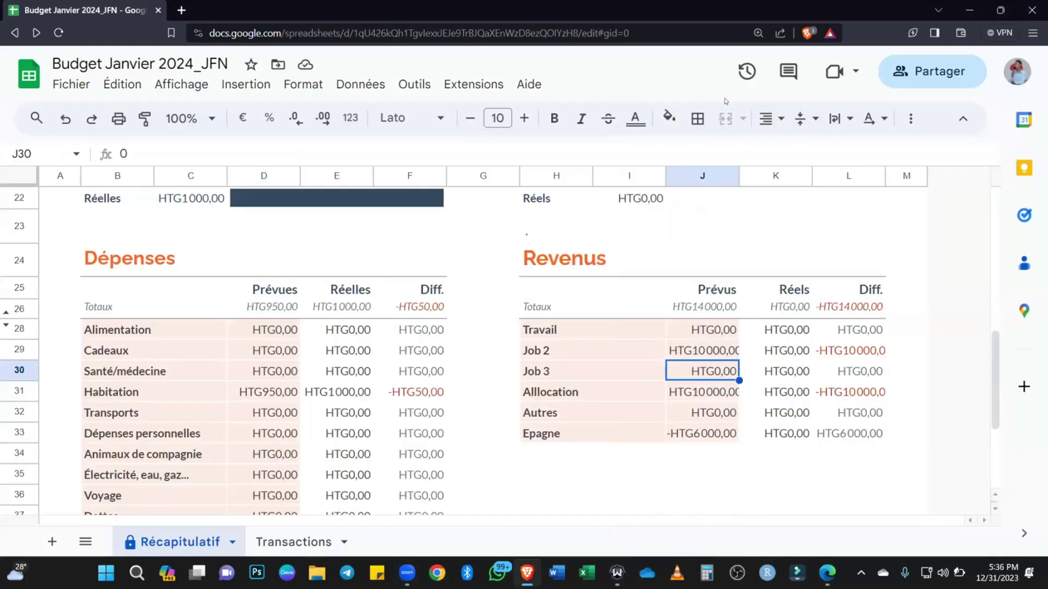
left_click(359, 123)
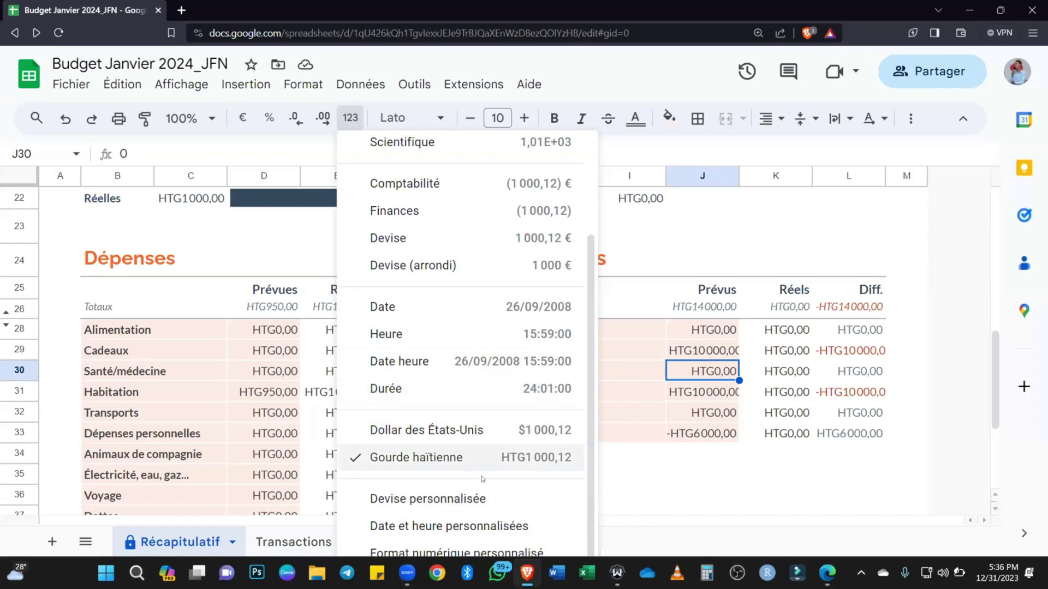
left_click(436, 500)
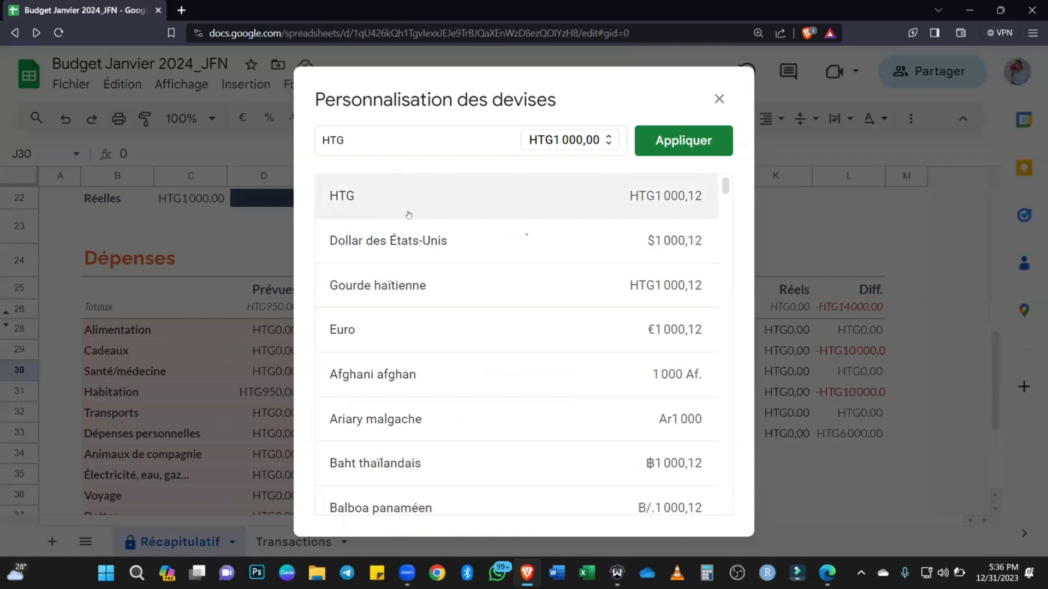
scroll(388, 377, "down", 5)
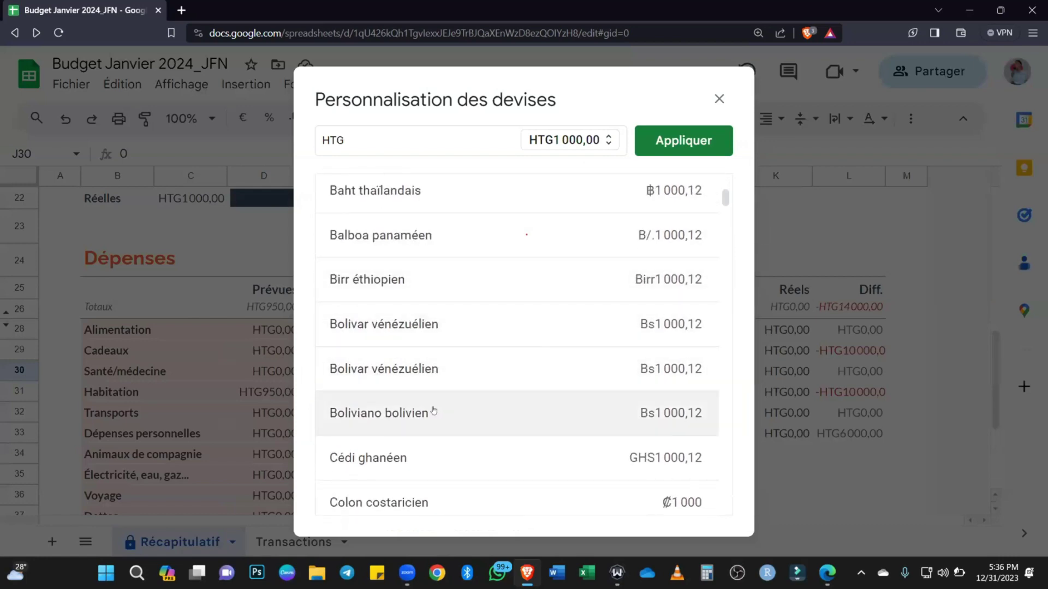
scroll(444, 406, "down", 3)
scroll(443, 388, "down", 3)
scroll(443, 386, "down", 12)
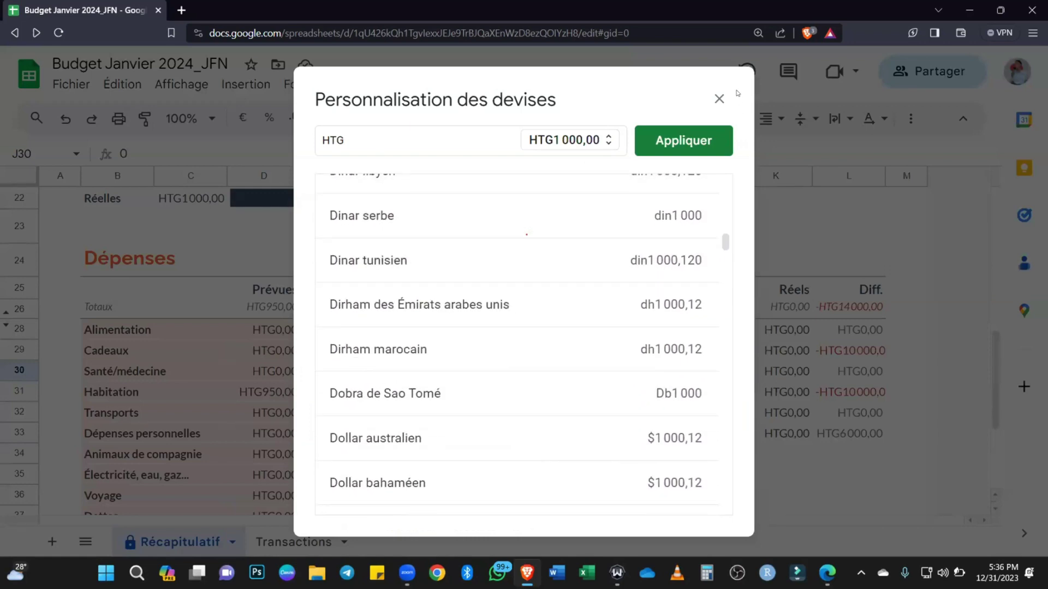
left_click(718, 97)
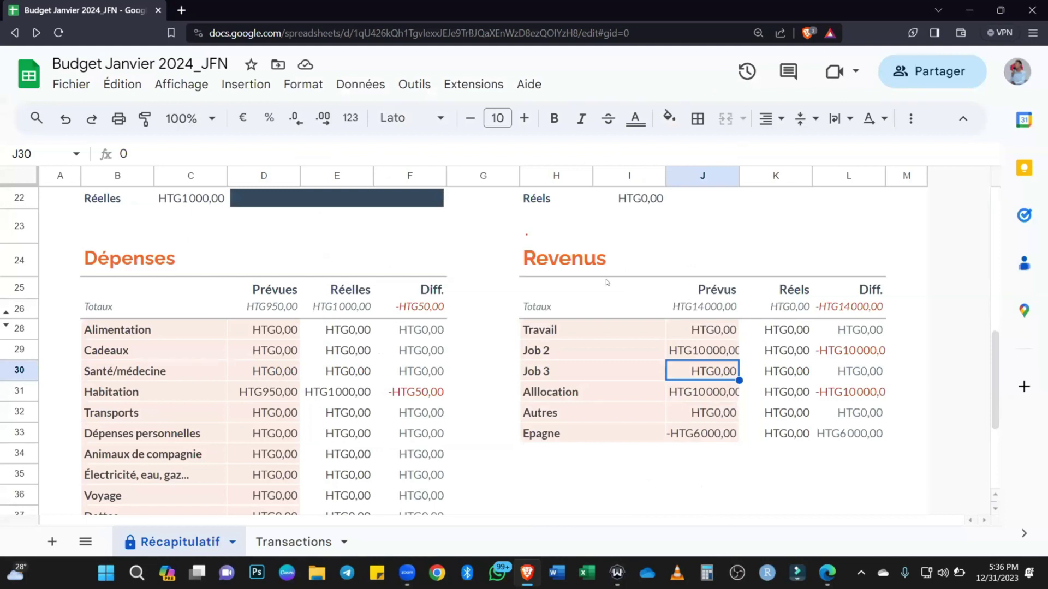
Enter the Prévues amounts in the Dépenses table as 10000 for Alimentation and 500 for Cadeaux.
scroll(663, 374, "up", 1)
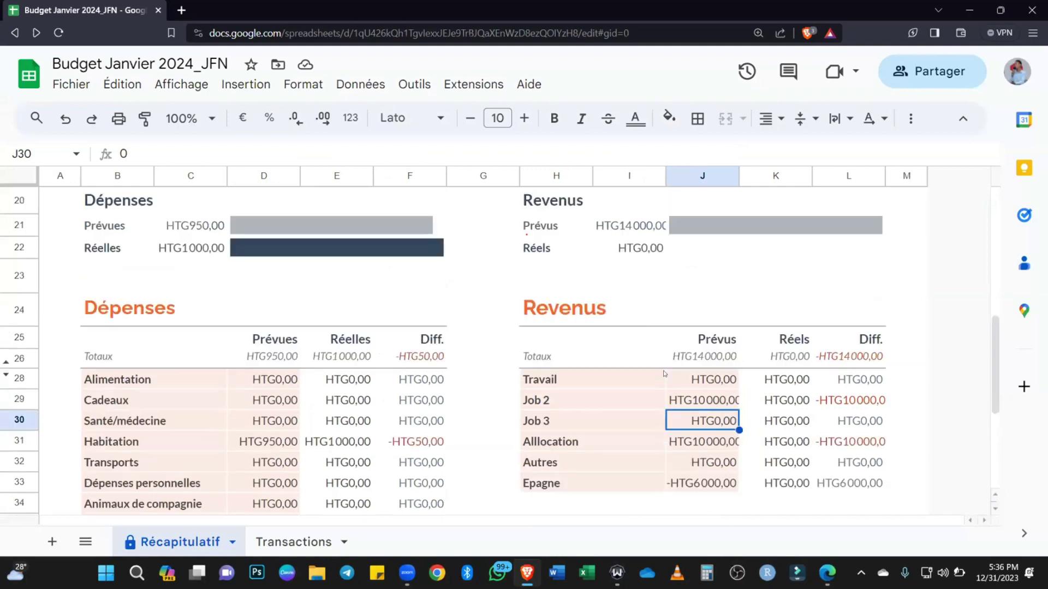
scroll(664, 373, "down", 1)
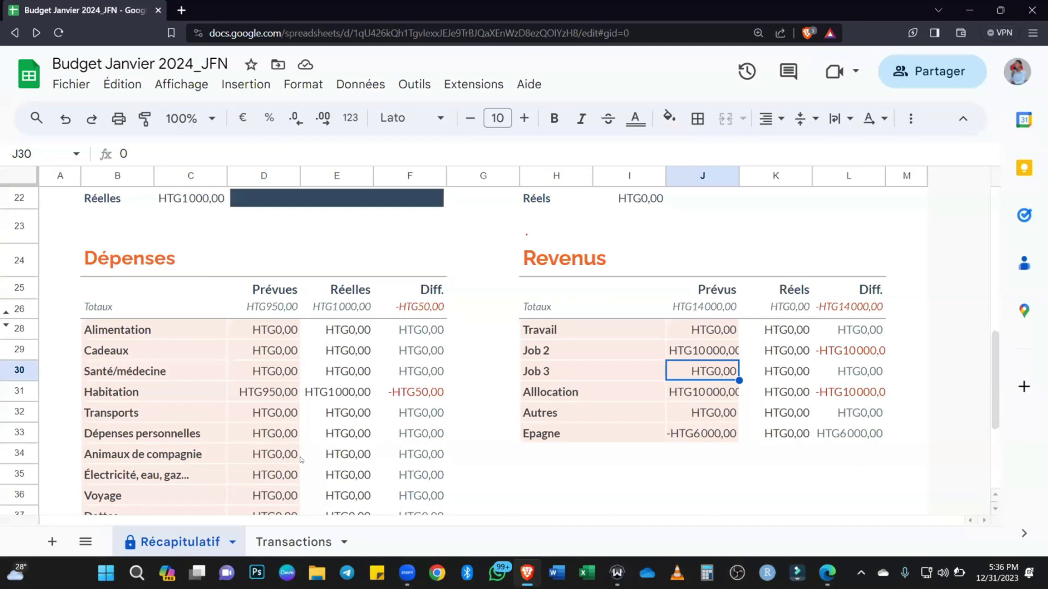
left_click(269, 329)
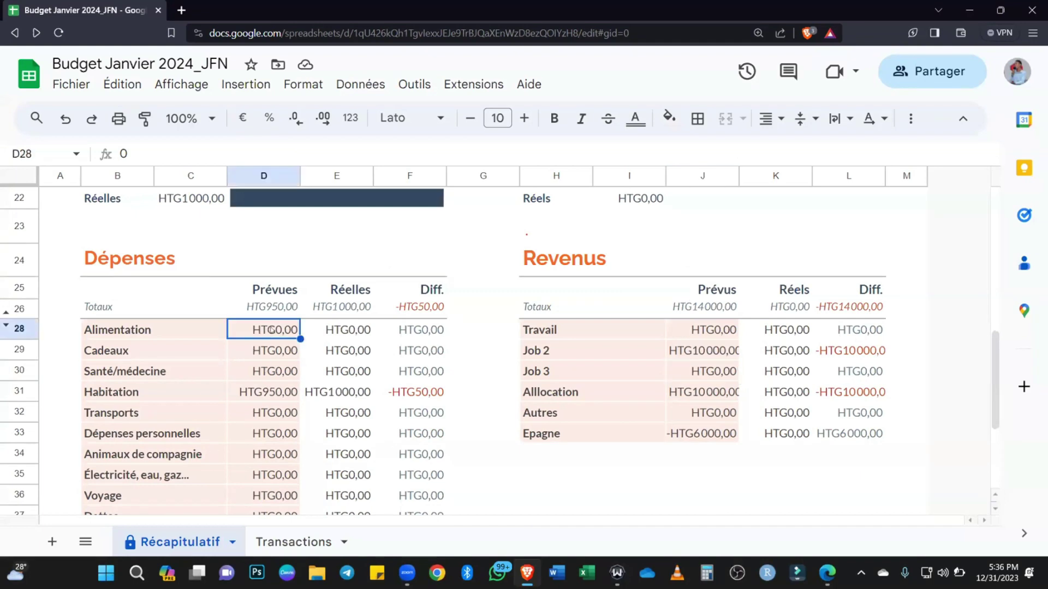
type("10000")
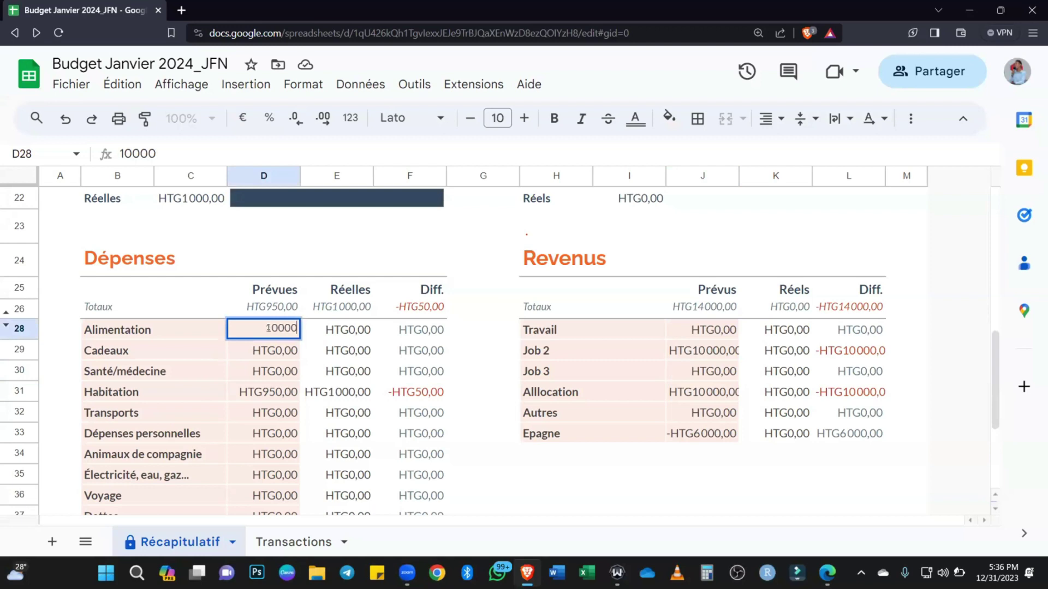
key("Return")
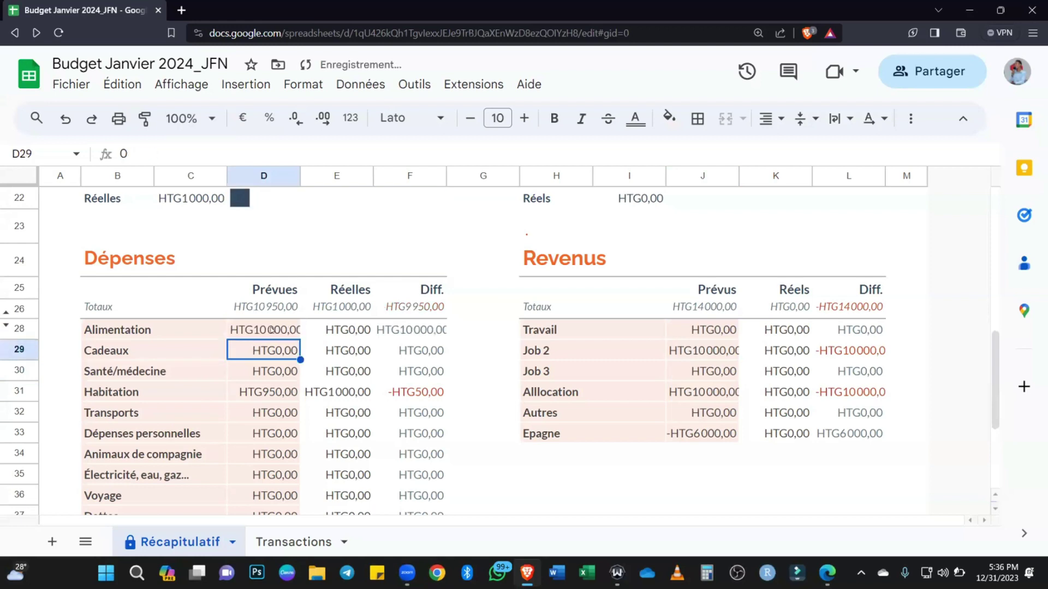
type("500")
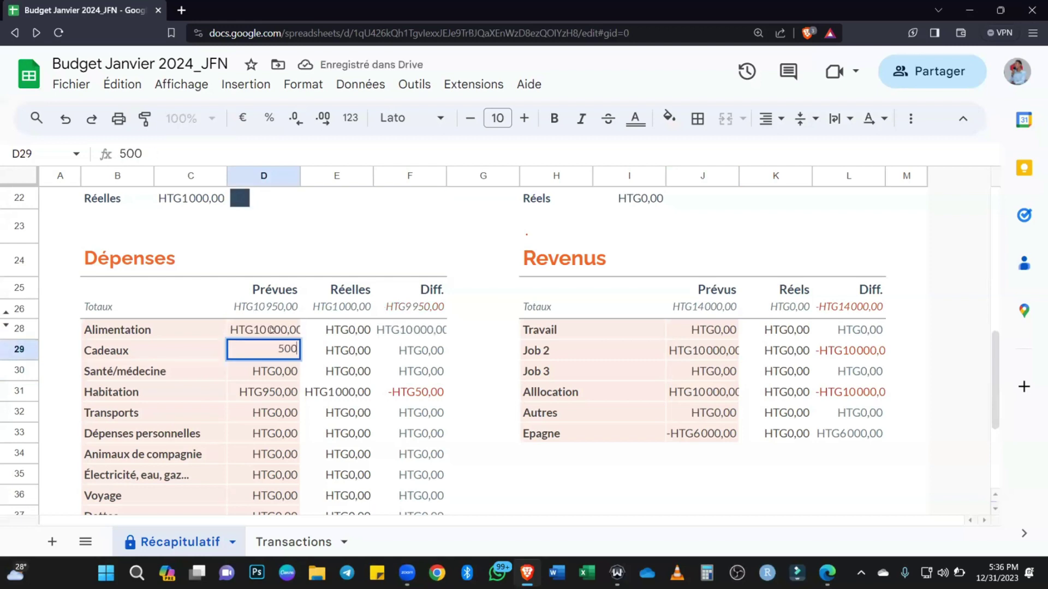
key("Return")
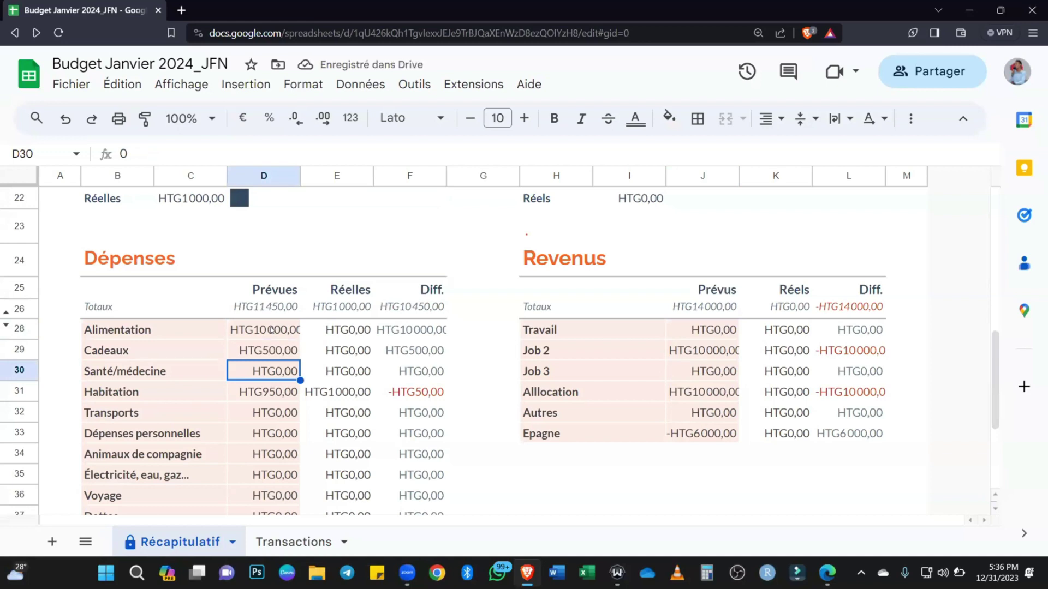
Set the Prévues expenses of Santé/médecine to 1500 and Transports to 2500.
type("1500")
key("Return")
key("Down")
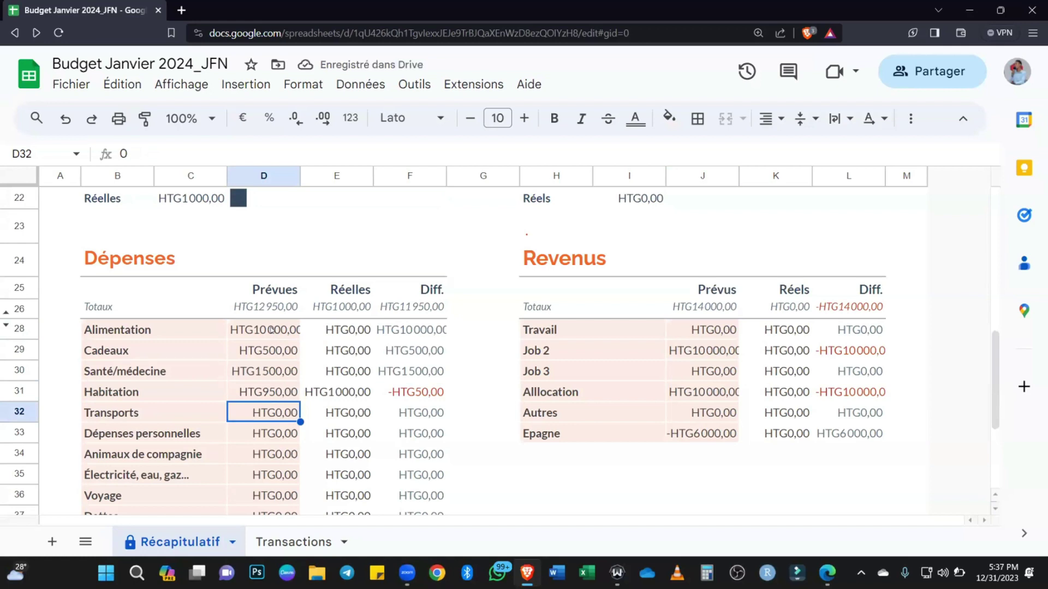
type("2500")
key("Return")
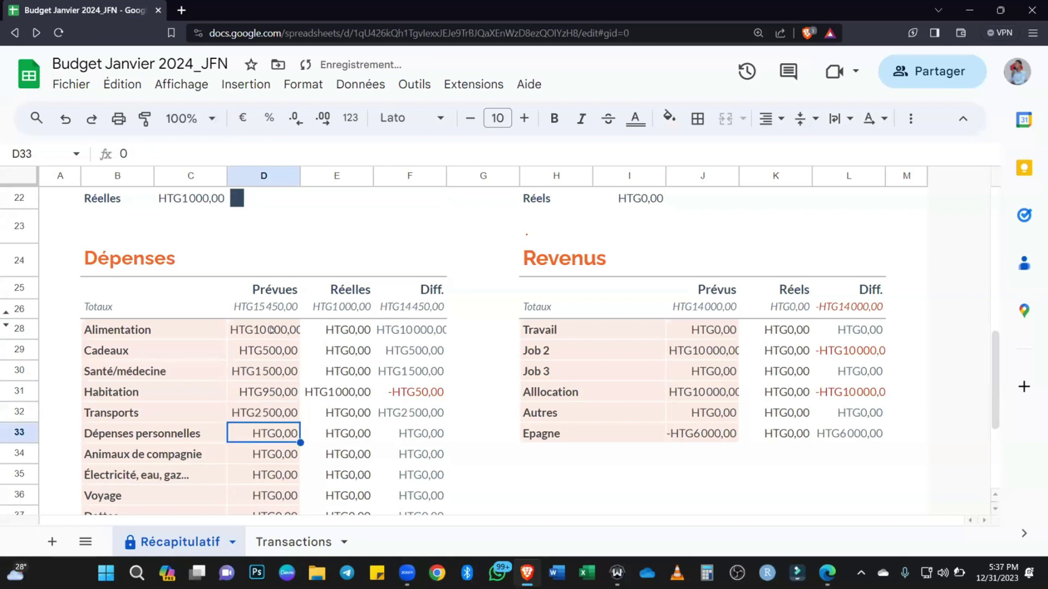
Enter Prévues amounts of 0 for Dépenses personnelles and Voyage, and 2000 for Électricité, eau, gaz.
key("Down")
key("Up")
type("0")
key("Return")
key("Down")
key("Down")
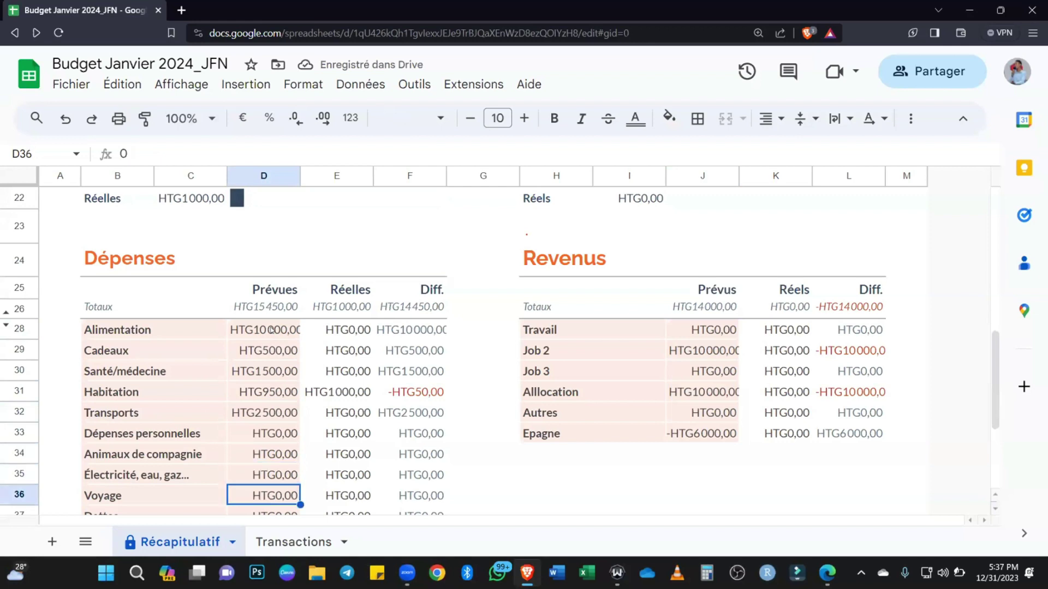
type("0")
key("Up")
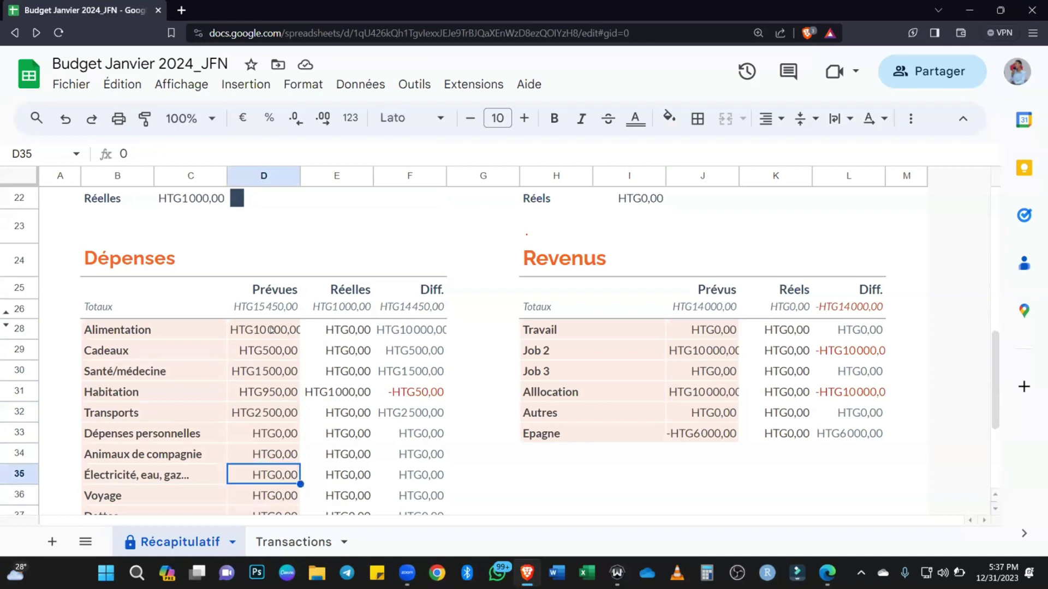
type("20")
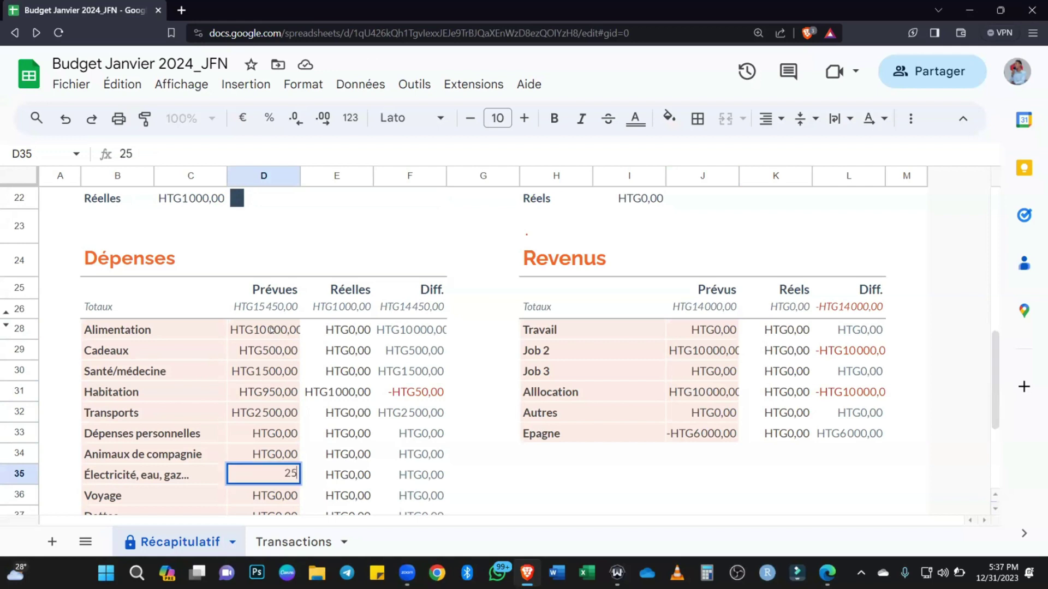
type("00")
key("Return")
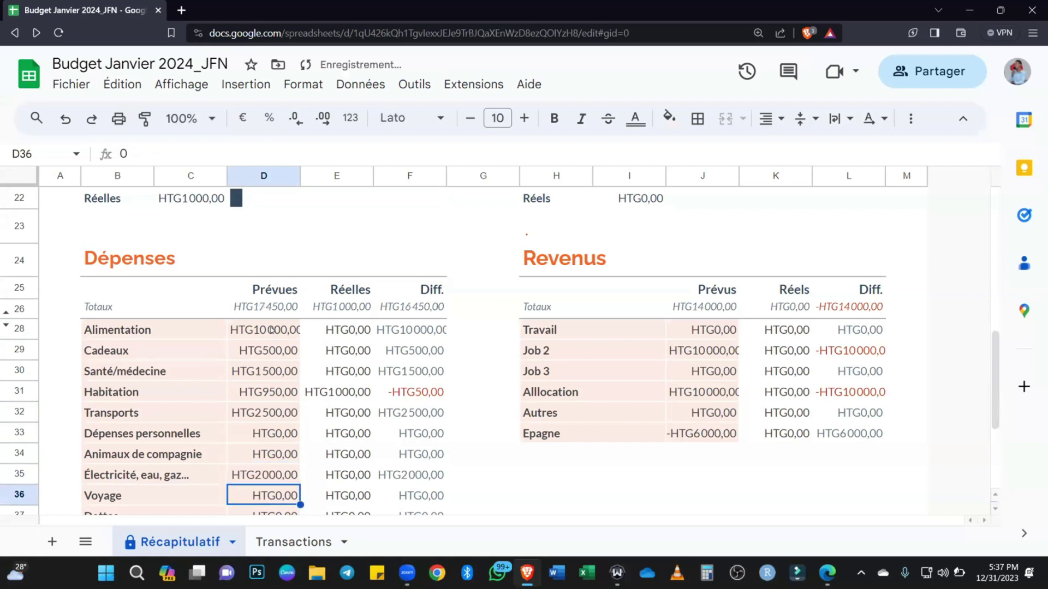
Set the Prévues amount of Etude in the Dépenses table to 500.
key("Down")
key("Down")
key("Down")
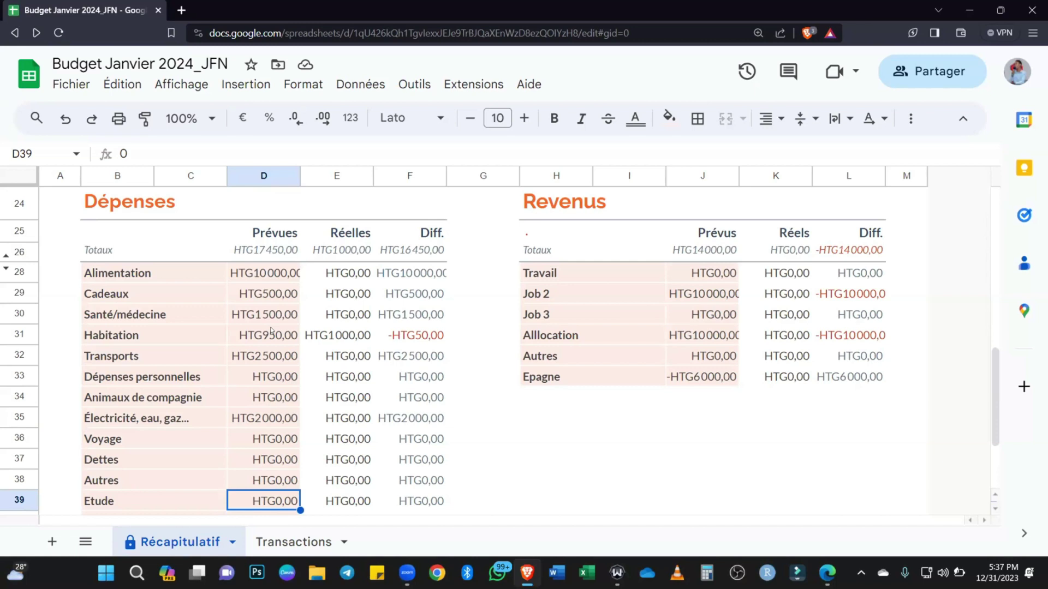
type("500")
key("Return")
key("Return")
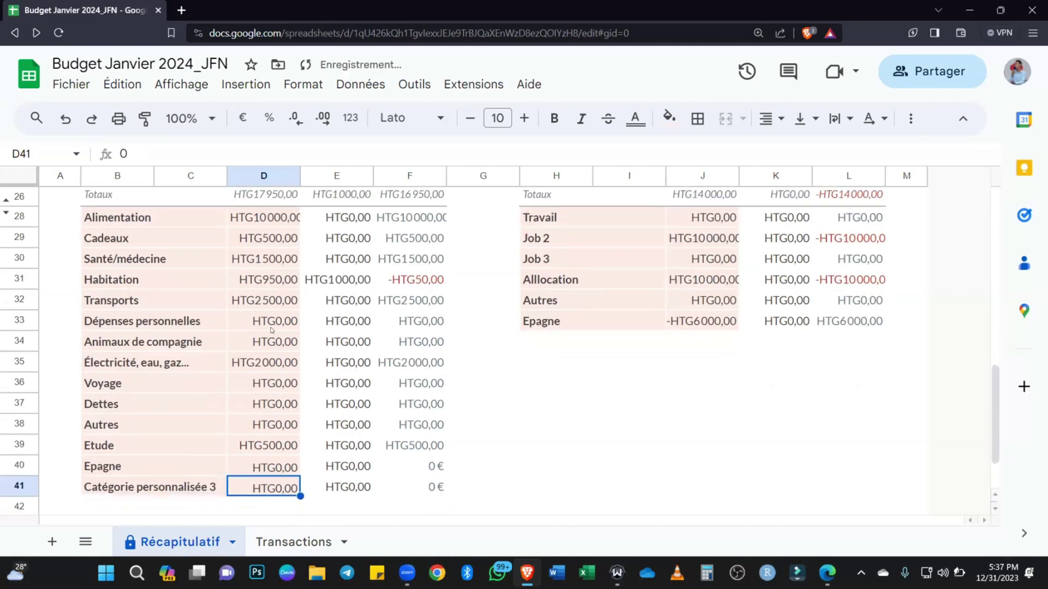
Review the planned amounts and the overall totals of the Dépenses and Revenus tables.
key("Up")
key("Up")
key("Up")
key("Up")
key("Up")
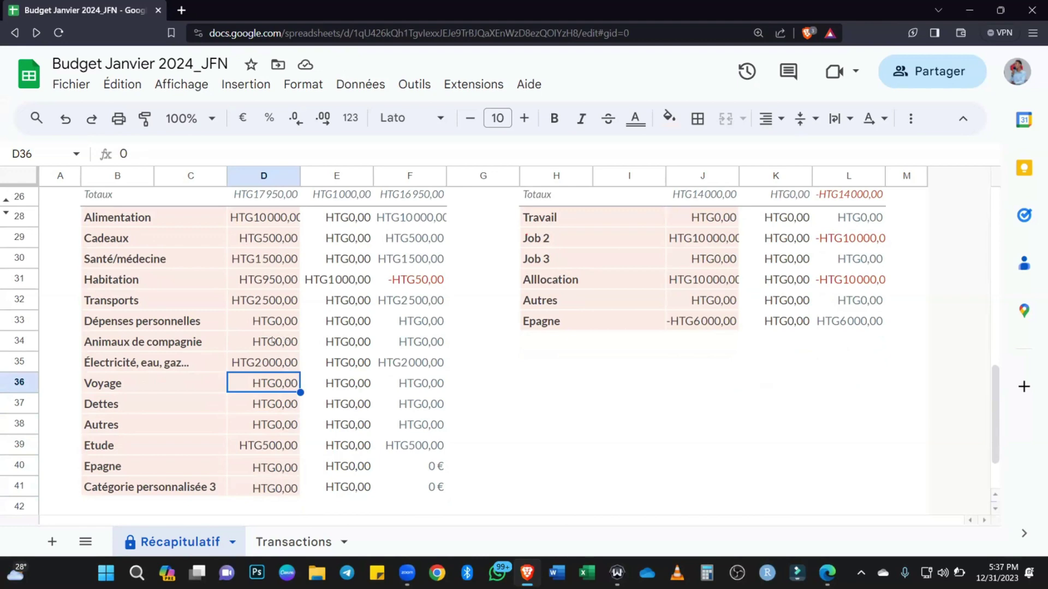
scroll(274, 341, "up", 3)
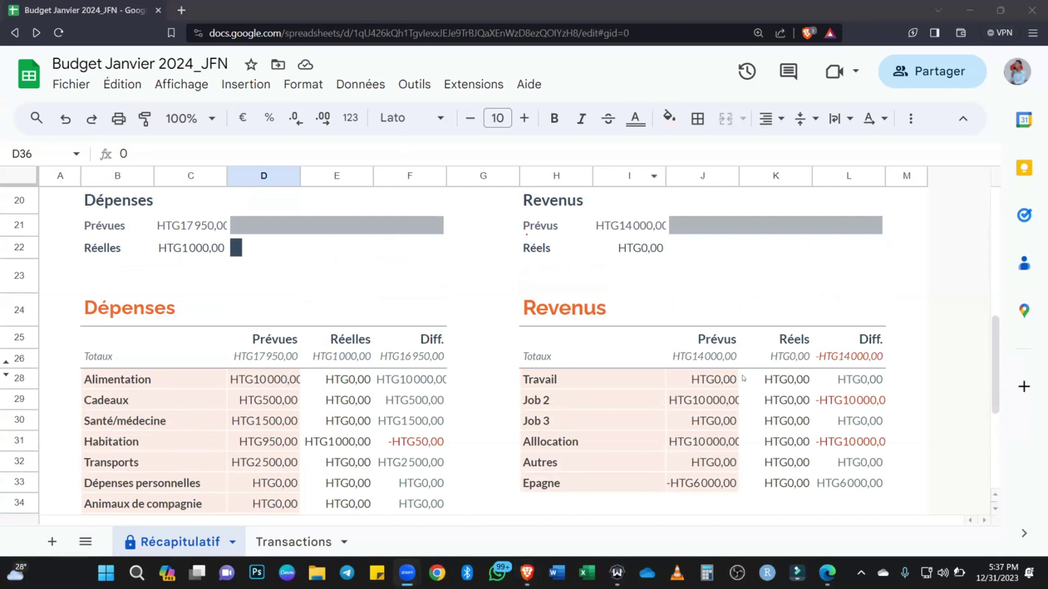
scroll(743, 374, "down", 1)
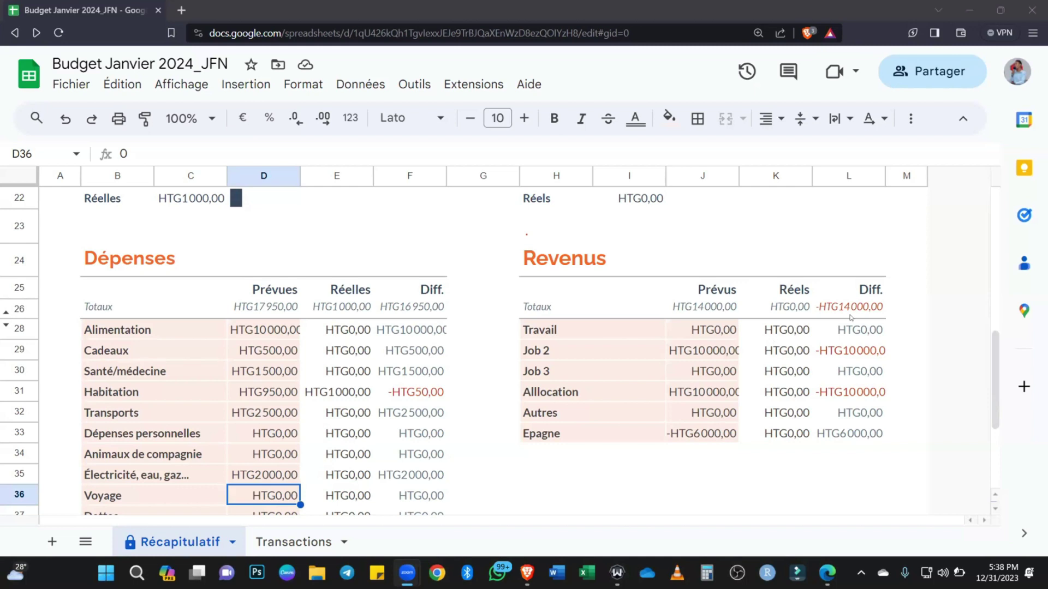
Set the Prévues amount of Alimentation in the Dépenses table to 9000.
left_click(283, 329)
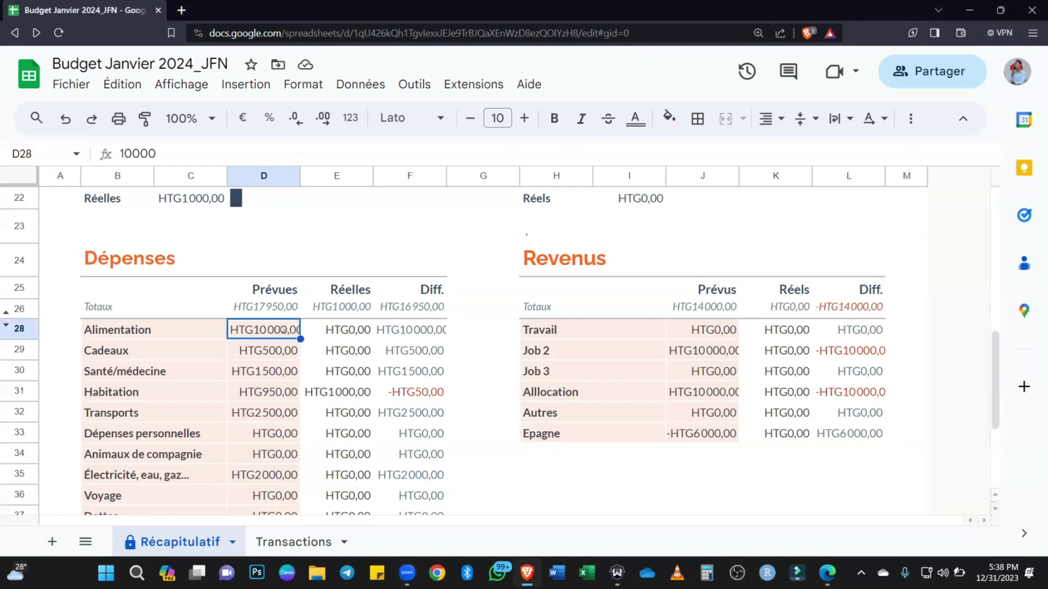
type("9000")
key("Return")
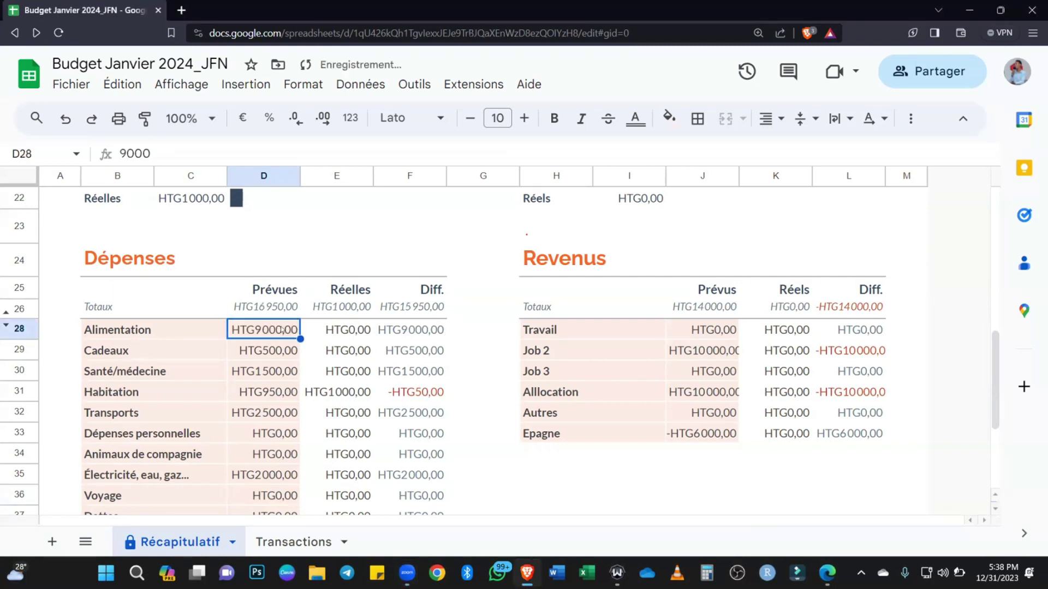
key("Down")
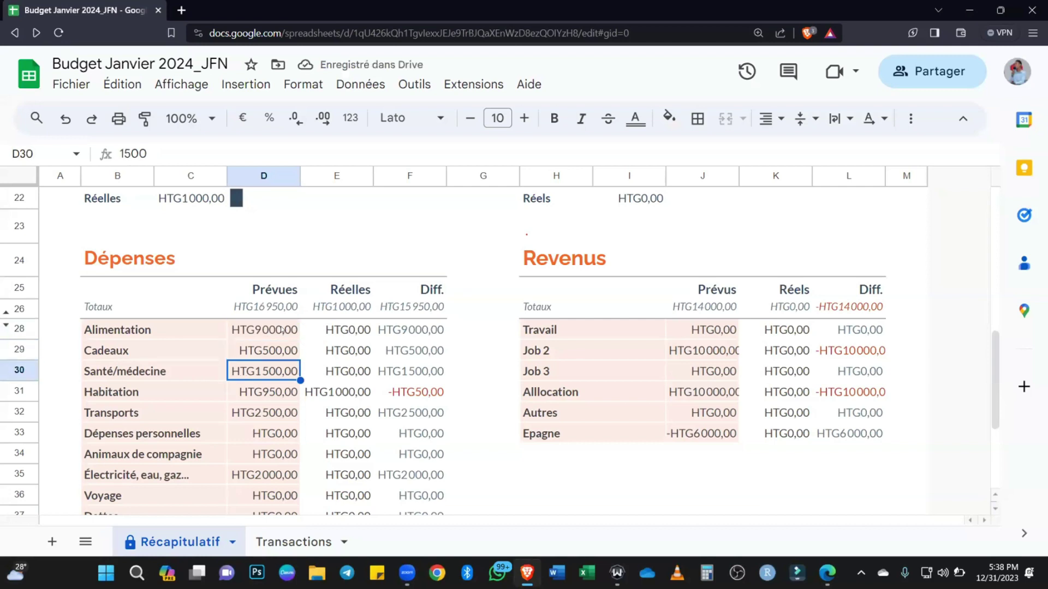
Set the Prévues amount of Transports in the Dépenses table to 2000.
key("Down")
key("Down")
key("Down")
key("Up")
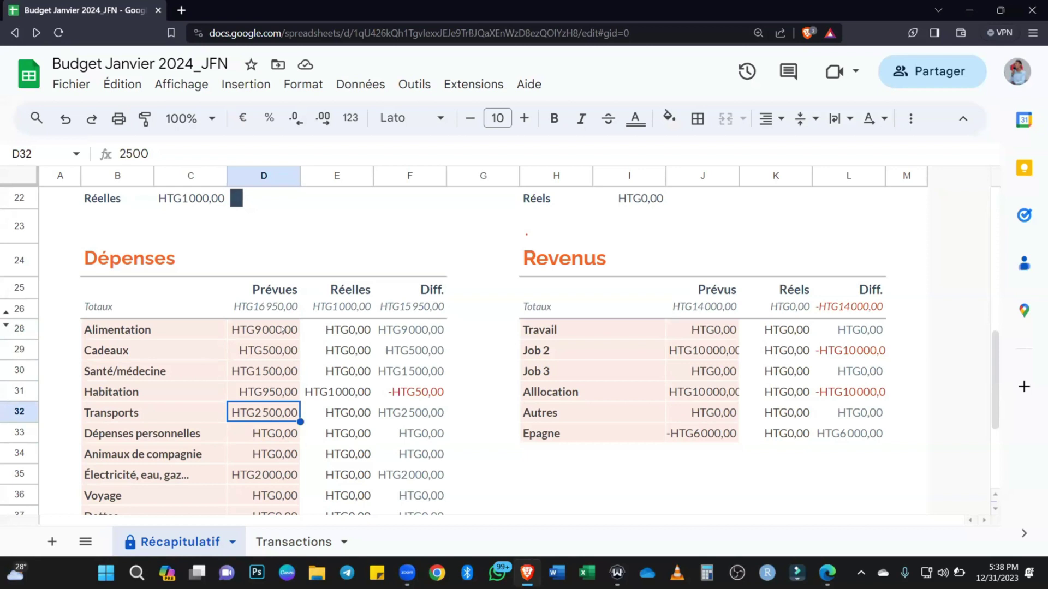
type("2000")
key("Return")
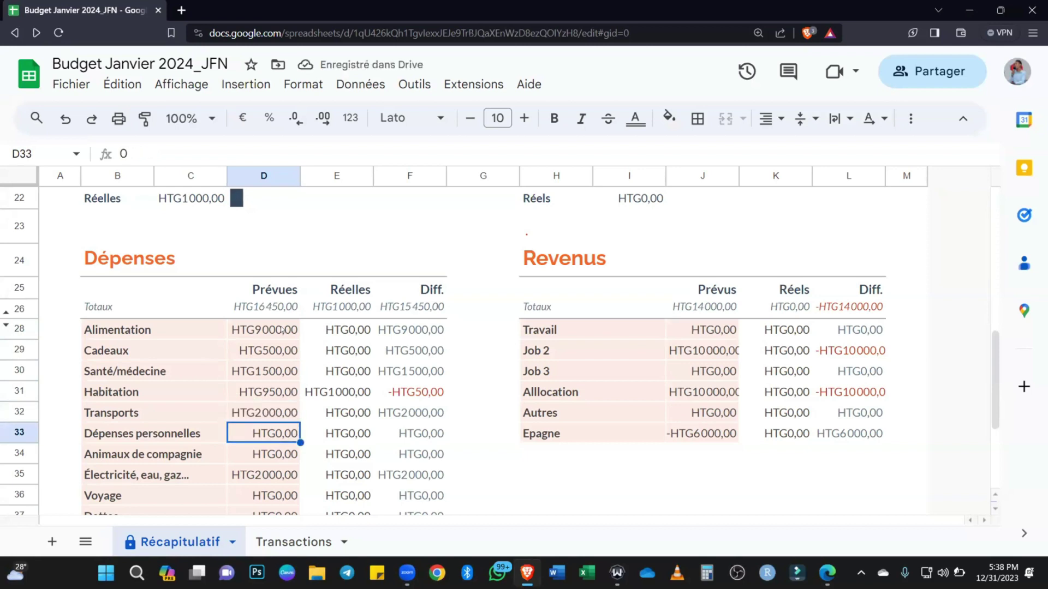
Set the Prévues amount of Électricité, eau, gaz in the Dépenses table to 1500.
key("Down")
key("Down")
key("Down")
key("Down")
key("Up")
key("Up")
key("Up")
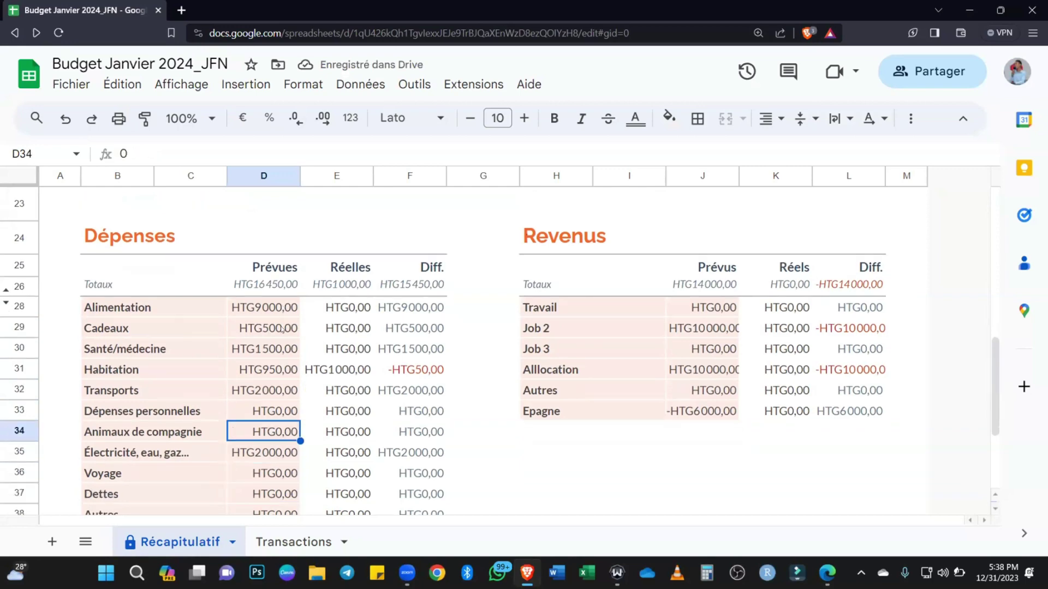
key("Down")
key("Down")
key("Up")
key("Down")
key("Down")
key("Down")
key("Down")
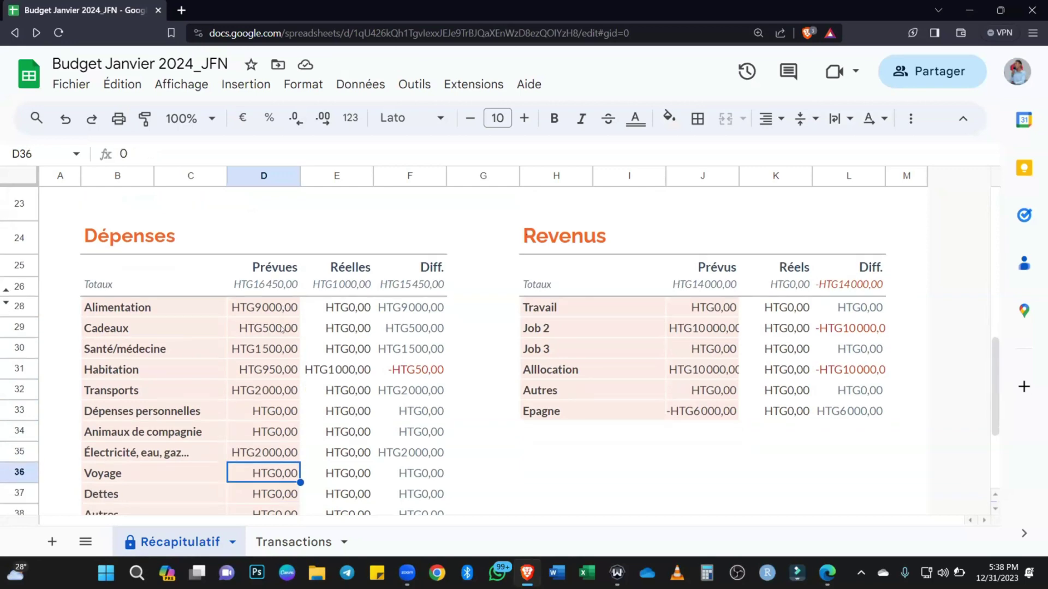
key("Down")
key("Up")
key("Up")
key("Up")
key("Up")
key("Up")
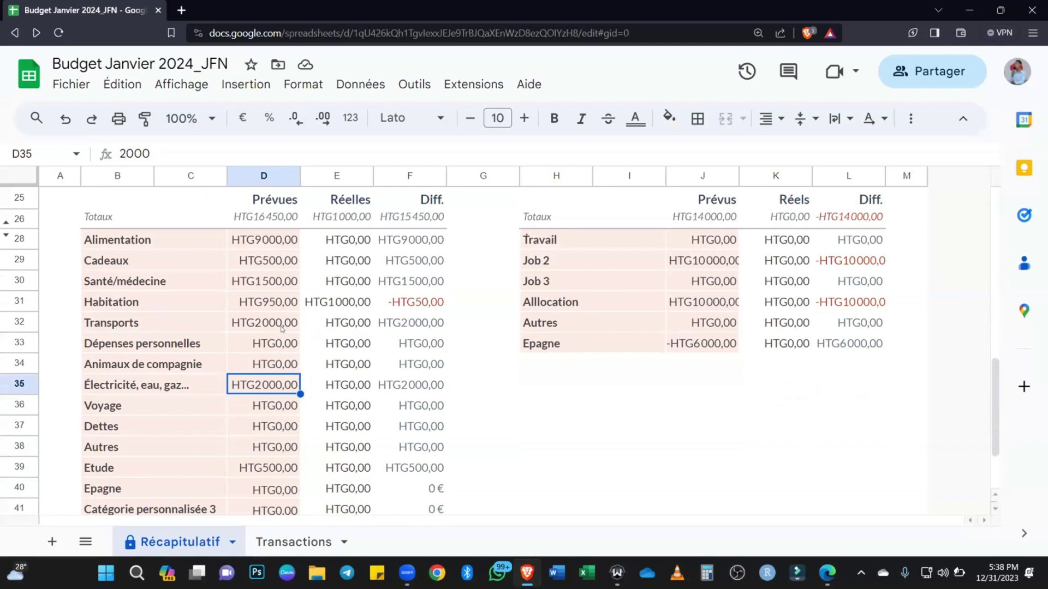
type("1500")
key("Return")
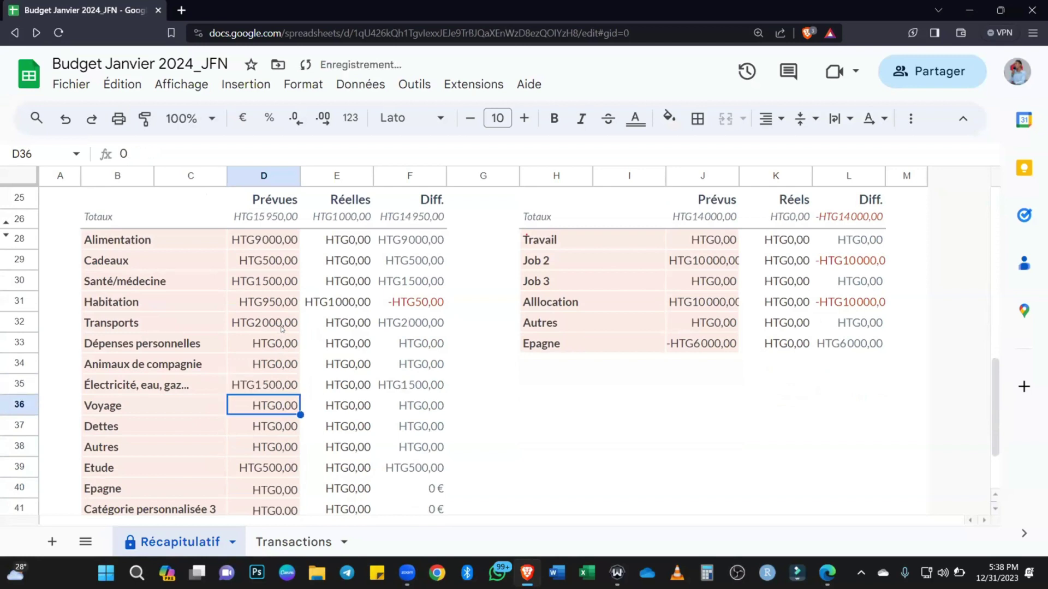
Set the Prévues amount of Etude in the Dépenses table to 400.
key("Down")
key("Down")
key("Down")
key("Down")
key("Down")
key("Down")
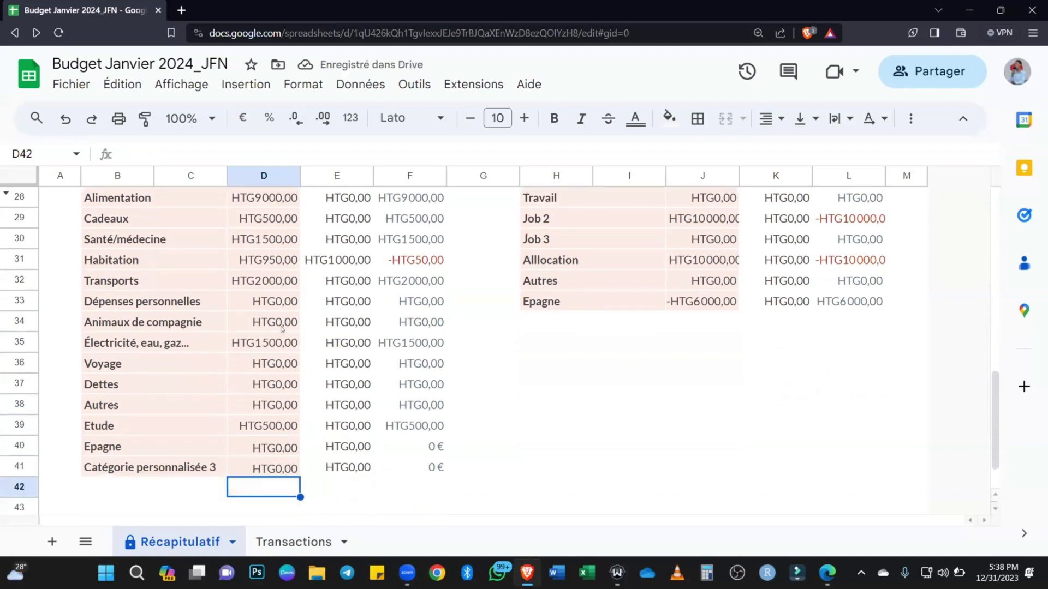
key("Up")
key("Up")
key("Up")
type("4000")
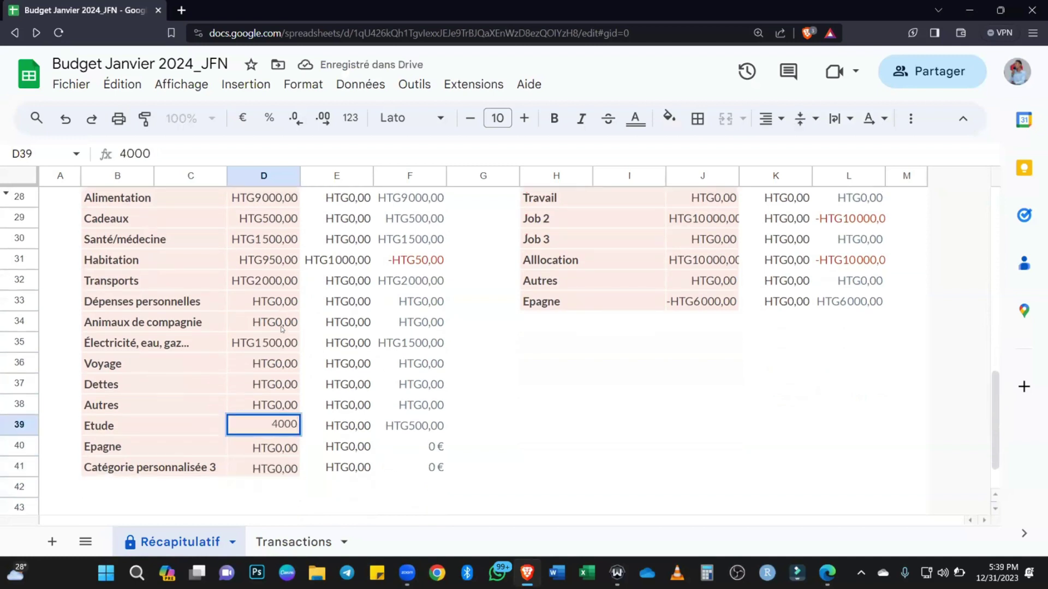
key("BackSpace")
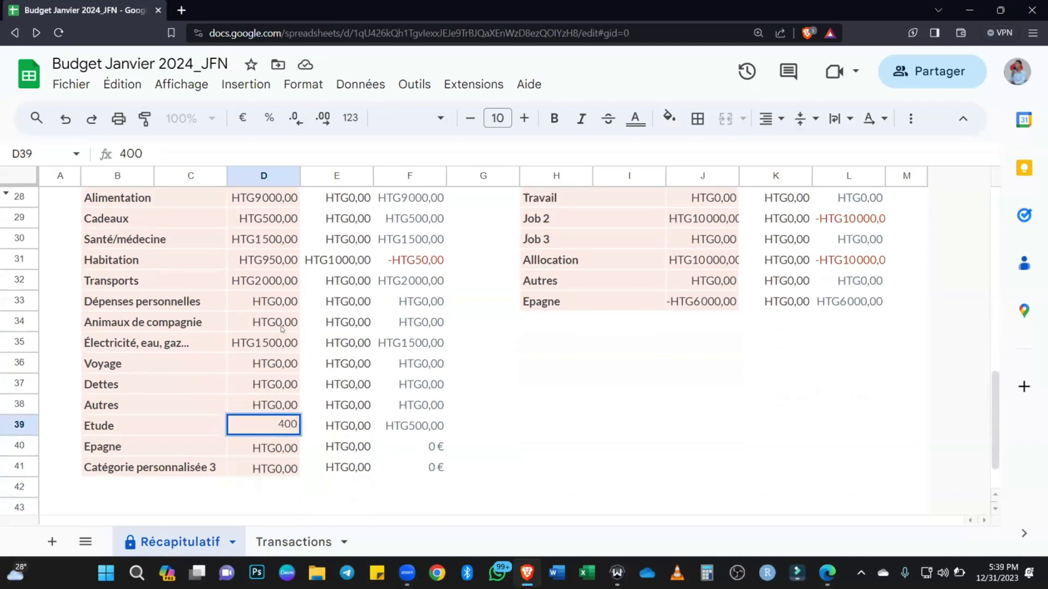
key("Up")
Check the planned expense amounts and compare the Dépenses total with the Revenus total.
key("Up")
key("Up")
key("Up")
key("Up")
key("Up")
key("Up")
key("Up")
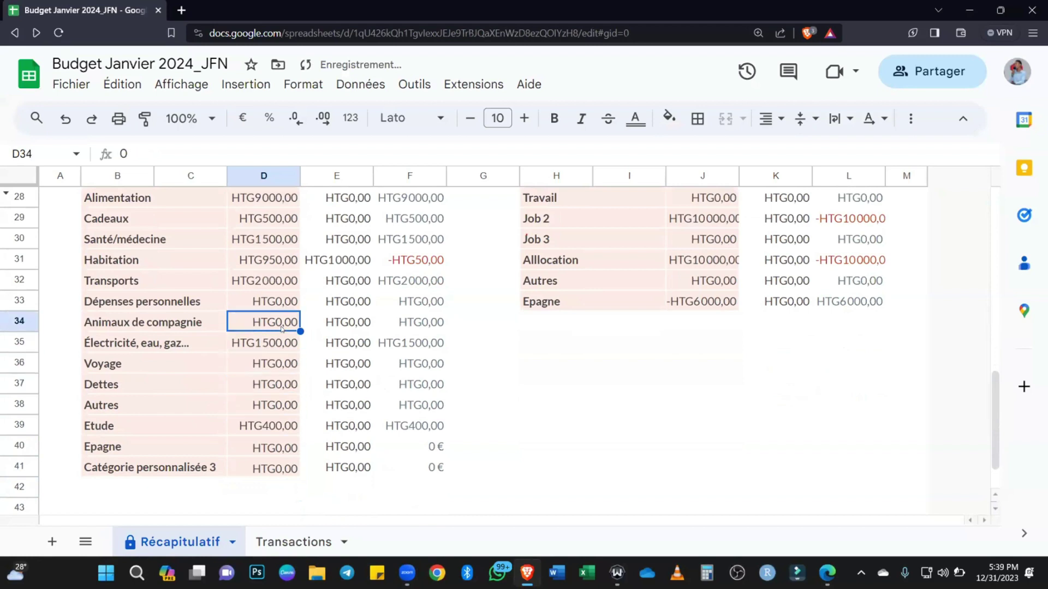
key("Up")
key("Up")
key("Up")
key("Up")
key("Up")
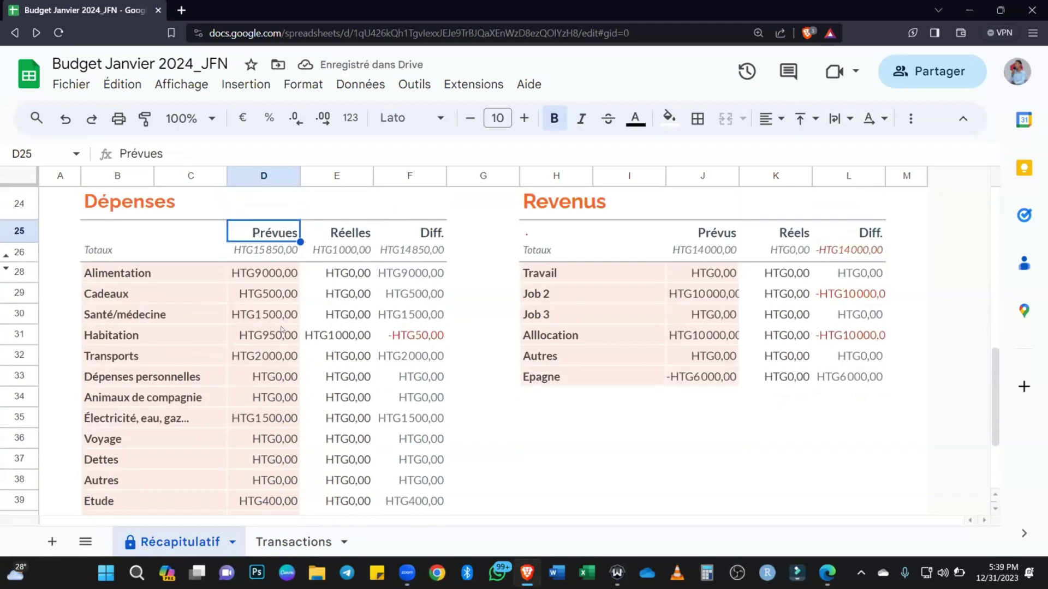
key("Down")
key("Down")
key("Down")
key("Up")
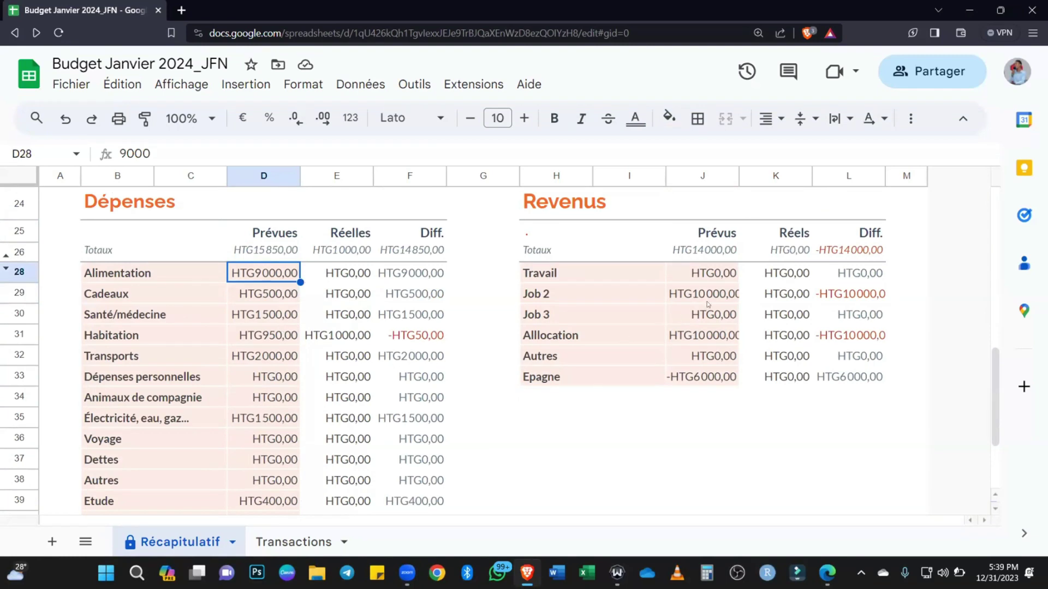
left_click(708, 353)
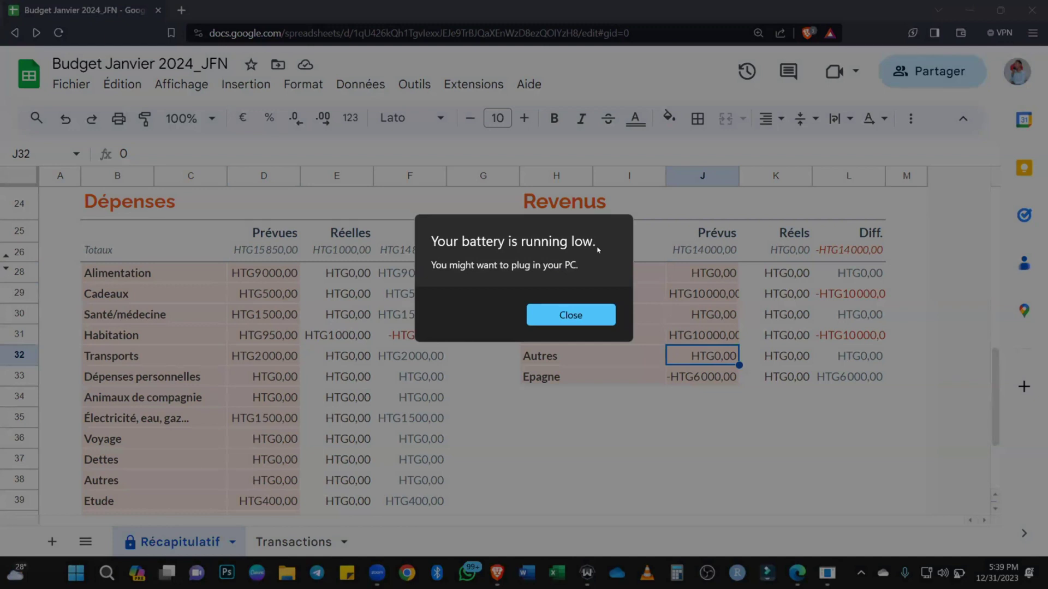
Dismiss the low-battery warning and set the Prévues amount of Alimentation to 8000.
left_click(611, 319)
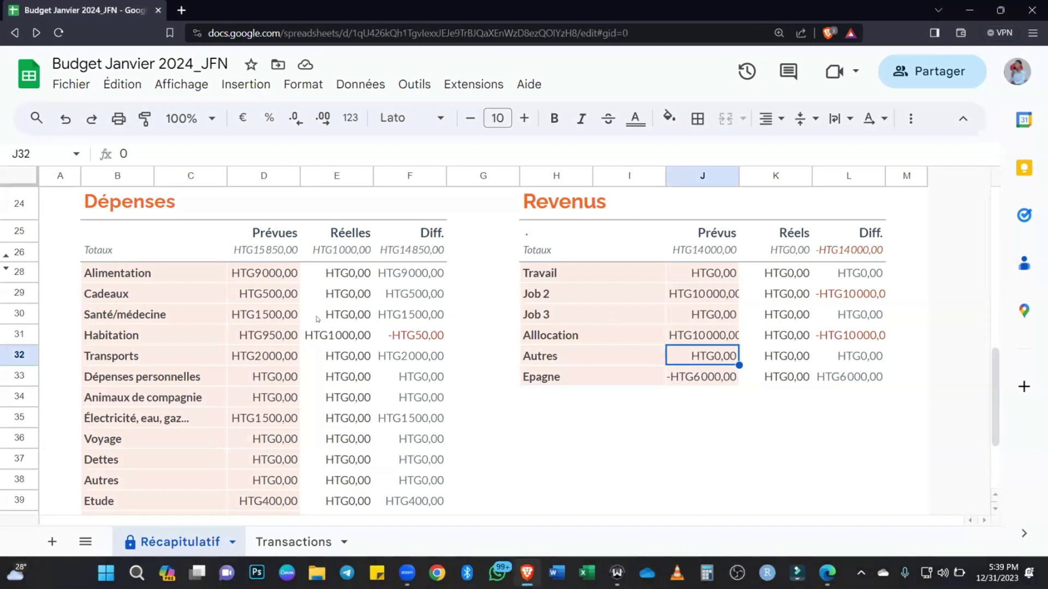
left_click(272, 274)
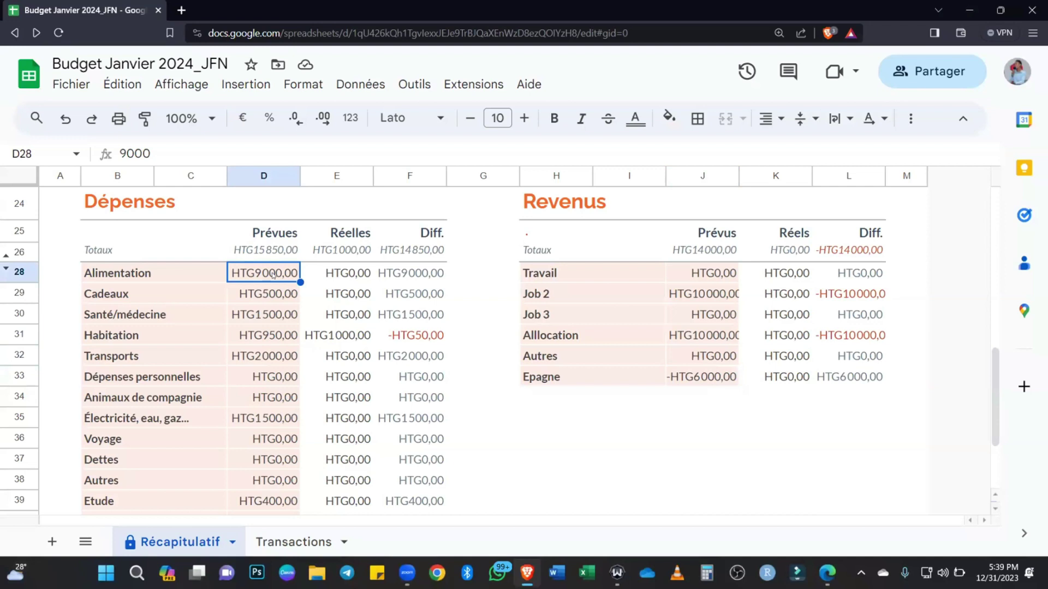
type("8000")
key("Tab")
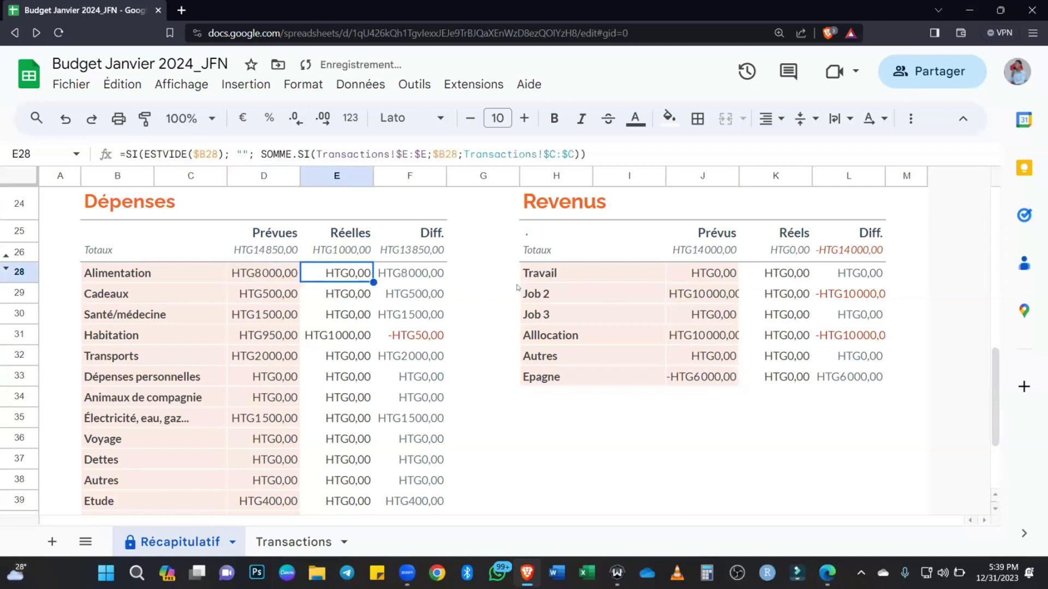
Set the Prévus amount of Travail in the Revenus table to 2500.
left_click(712, 277)
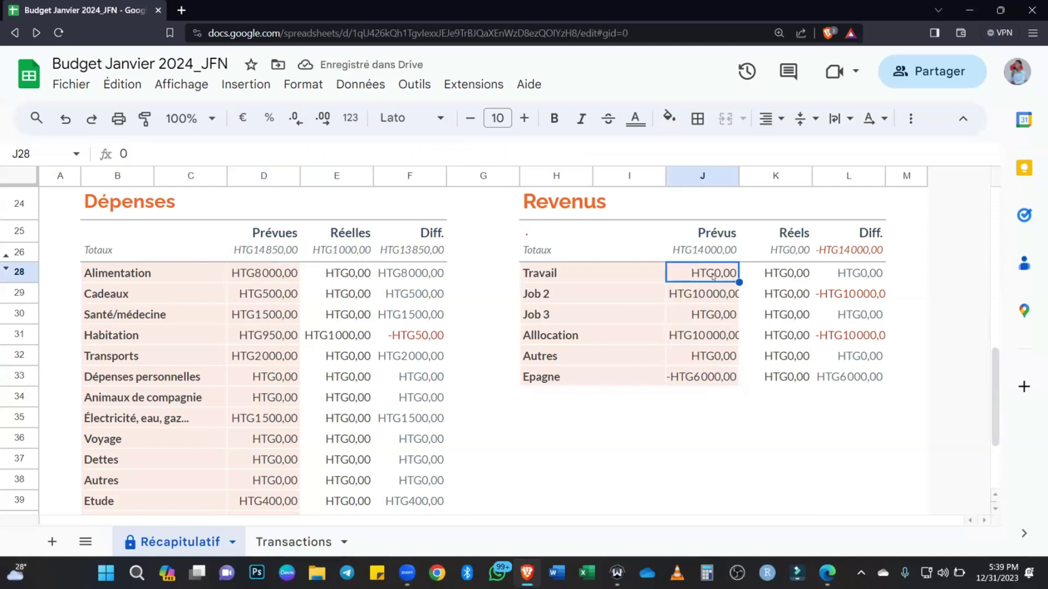
type("2500")
left_click(745, 414)
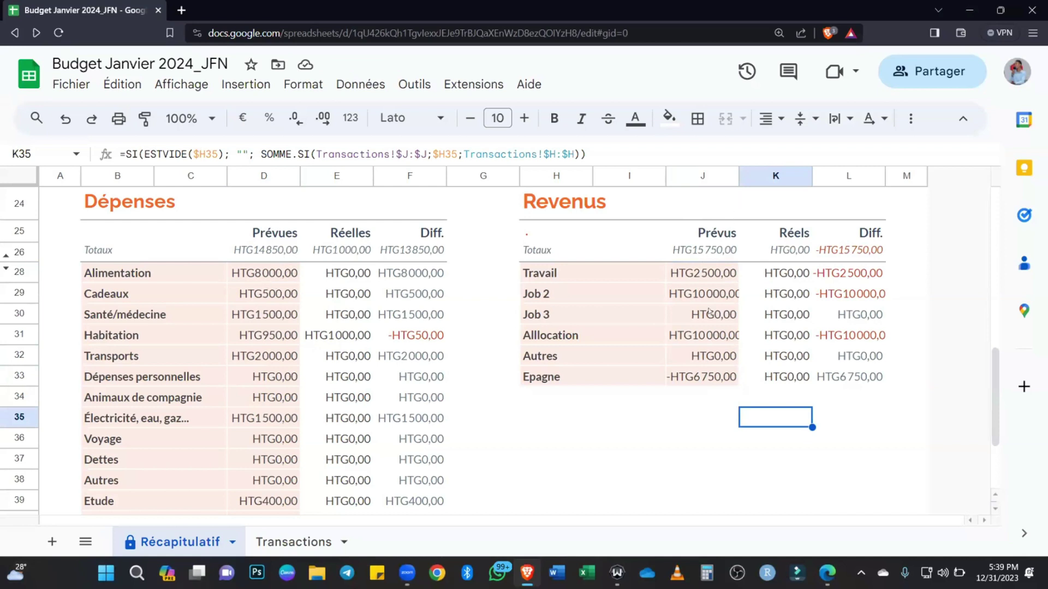
Make the Prévus amount of Epagne in the Revenus table bold.
left_click(712, 378)
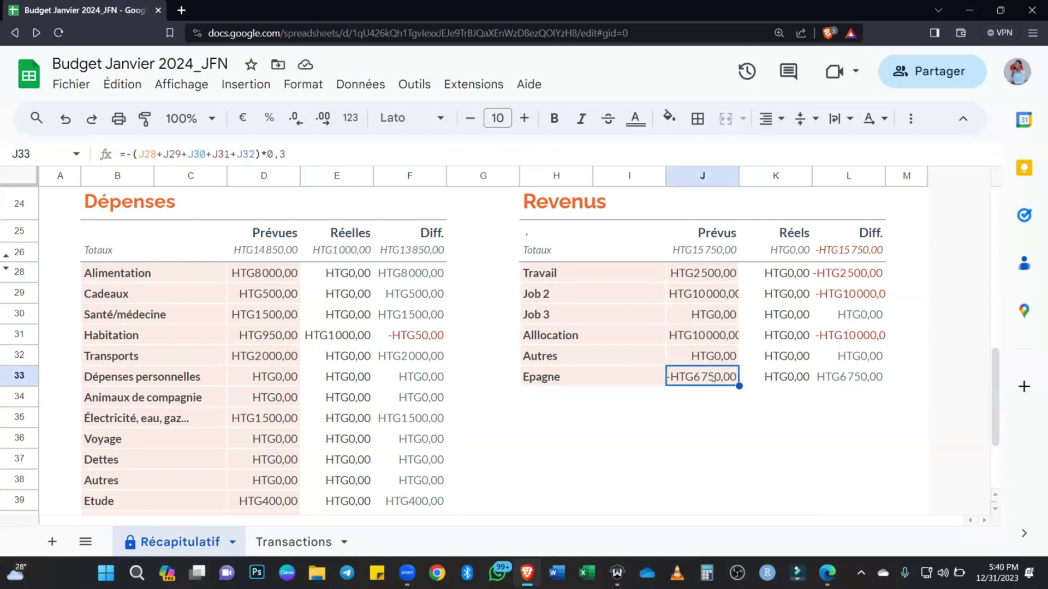
left_click(711, 420)
left_click(703, 381)
left_click(553, 118)
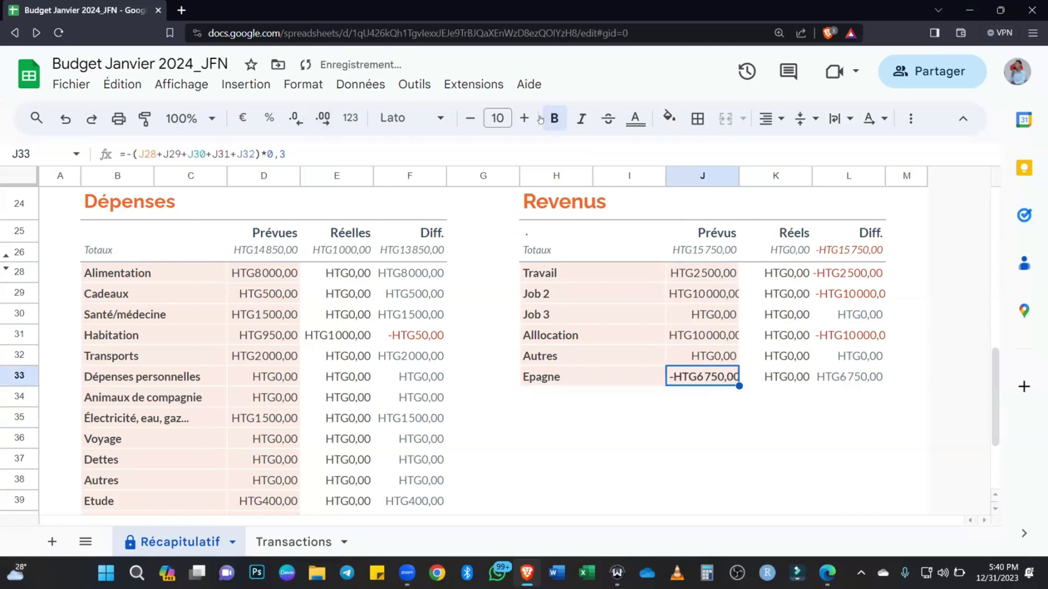
left_click(743, 442)
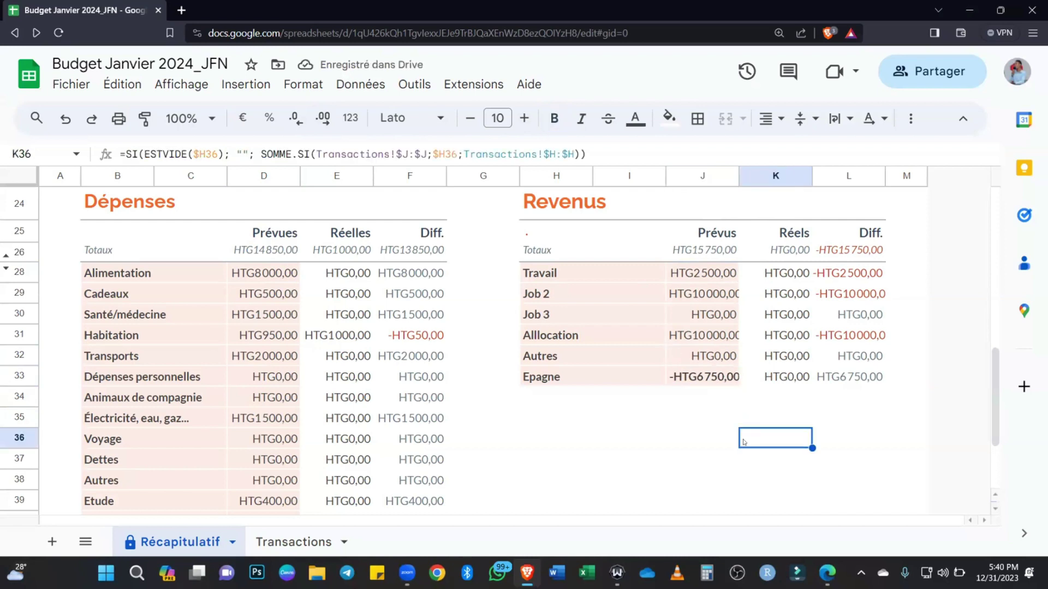
Rename Catégorie personnalisée 3 in the Dépenses table as Imprevus.
scroll(240, 382, "down", 3)
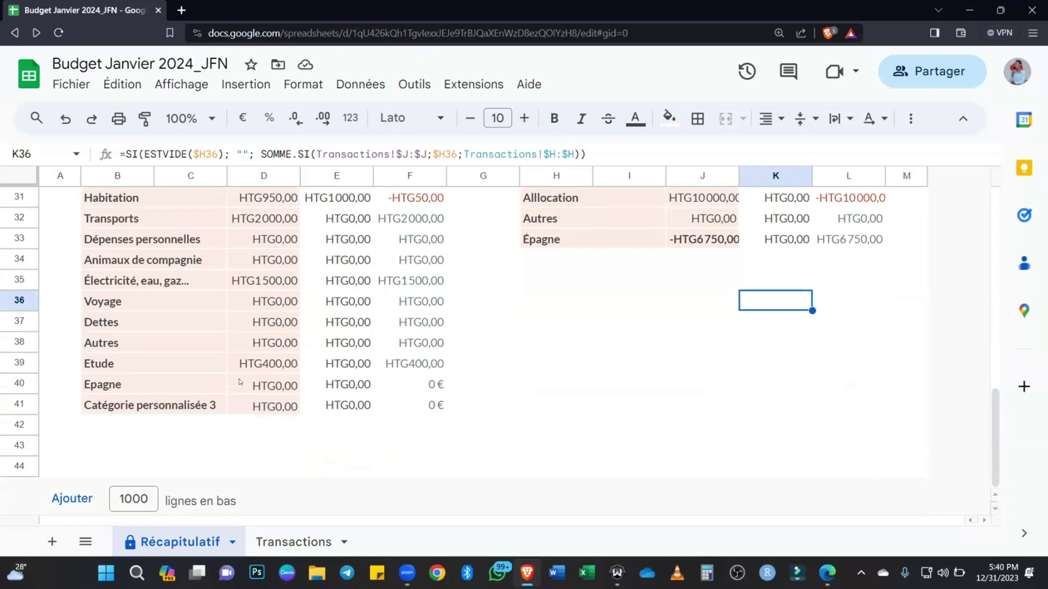
left_click(198, 407)
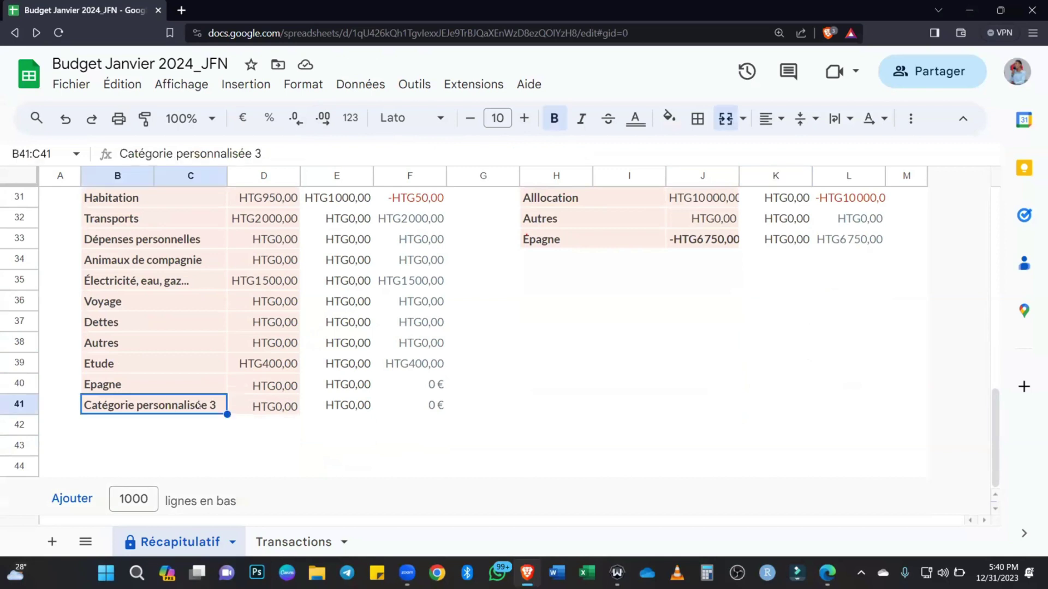
type("Imprev")
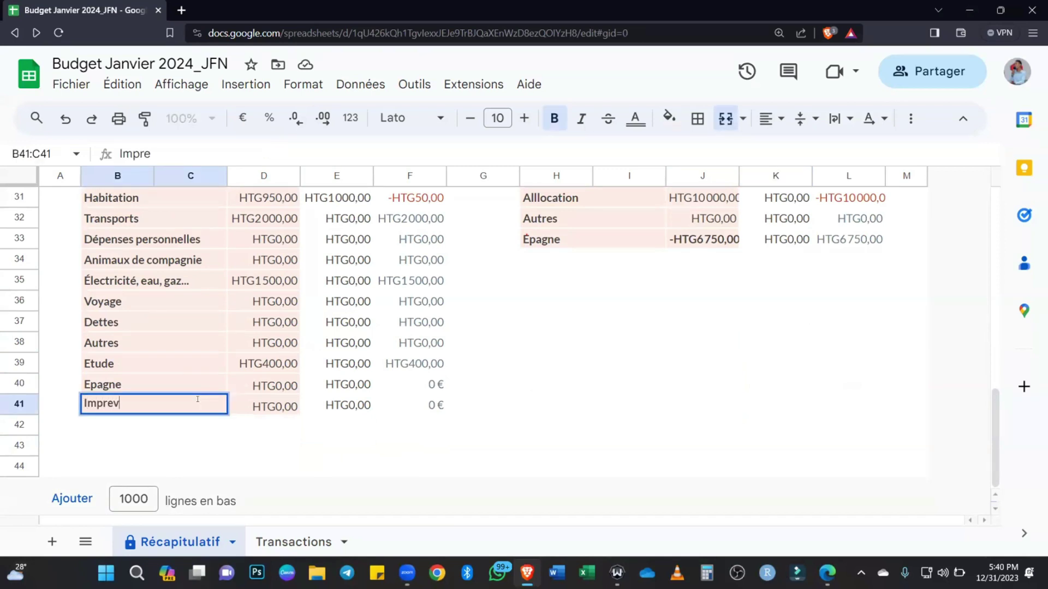
type("us")
key("Tab")
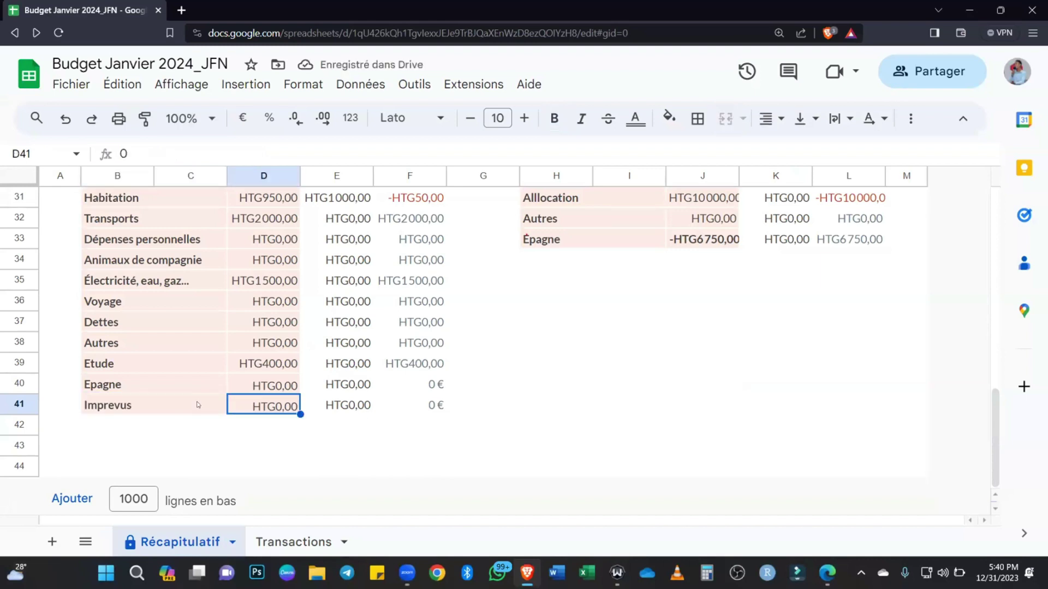
Set the Prévues amount of Imprevus in the Dépenses table to 500.
type("500")
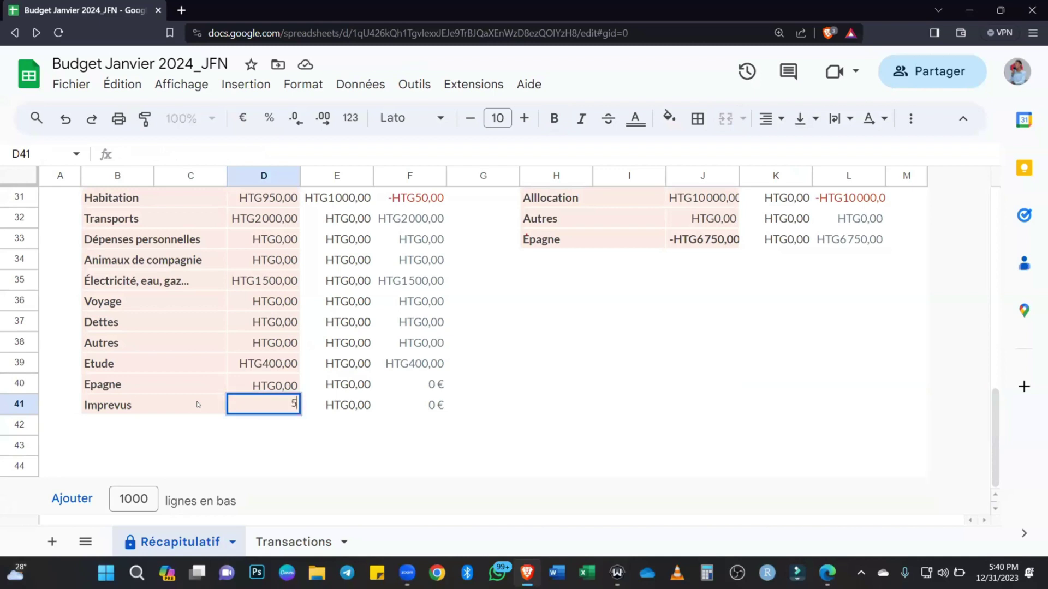
key("BackSpace")
key("BackSpace")
key("BackSpace")
type("100")
key("Return")
key("Up")
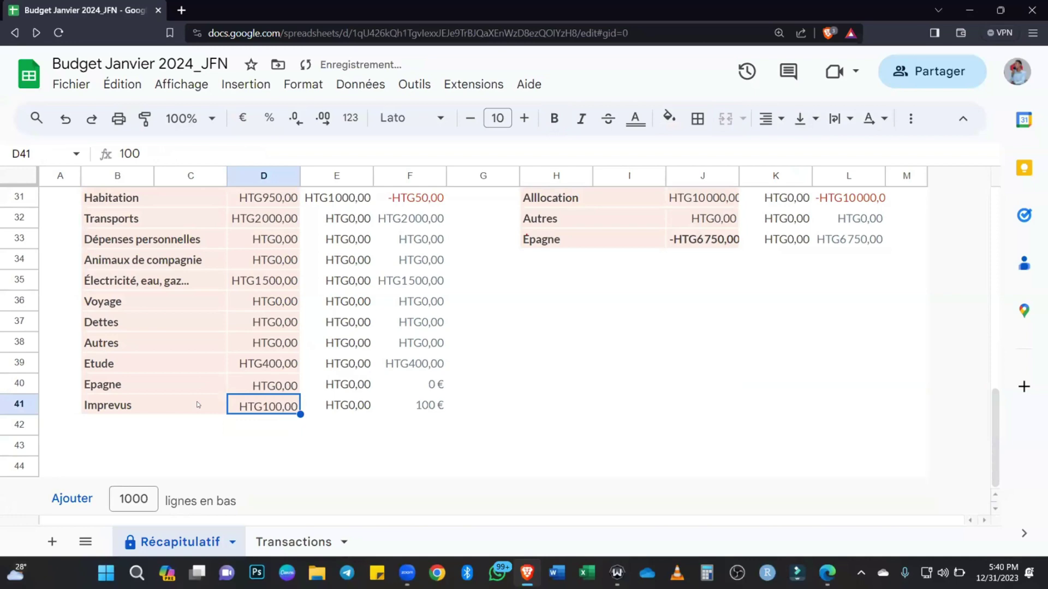
type("500")
key("Up")
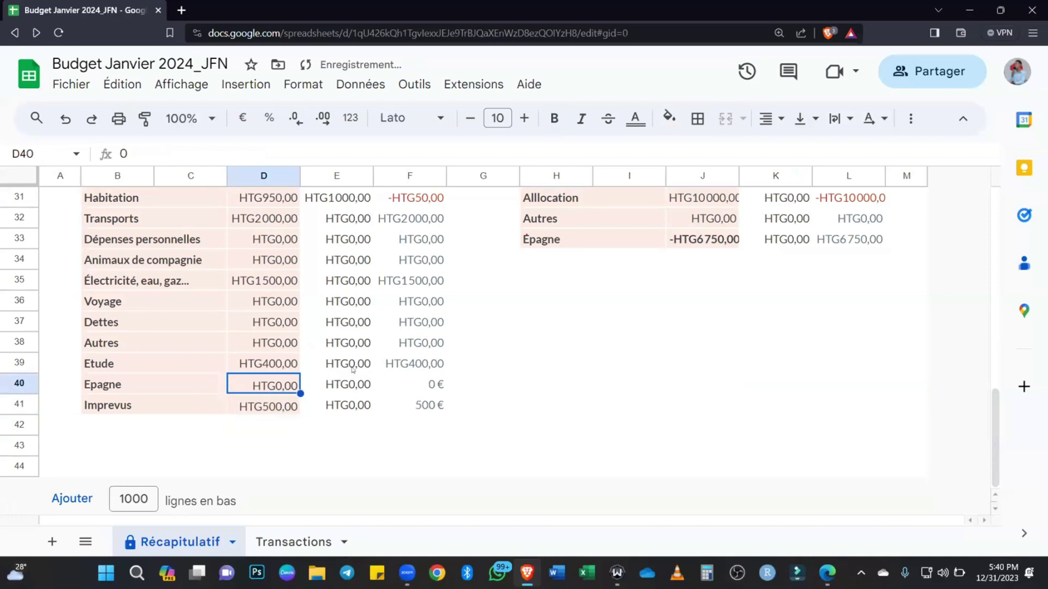
Compare the planned totals of Dépenses and Revenus, and look over the Transactions sheet before returning to Récapitulatif.
scroll(352, 370, "up", 8)
scroll(352, 370, "down", 2)
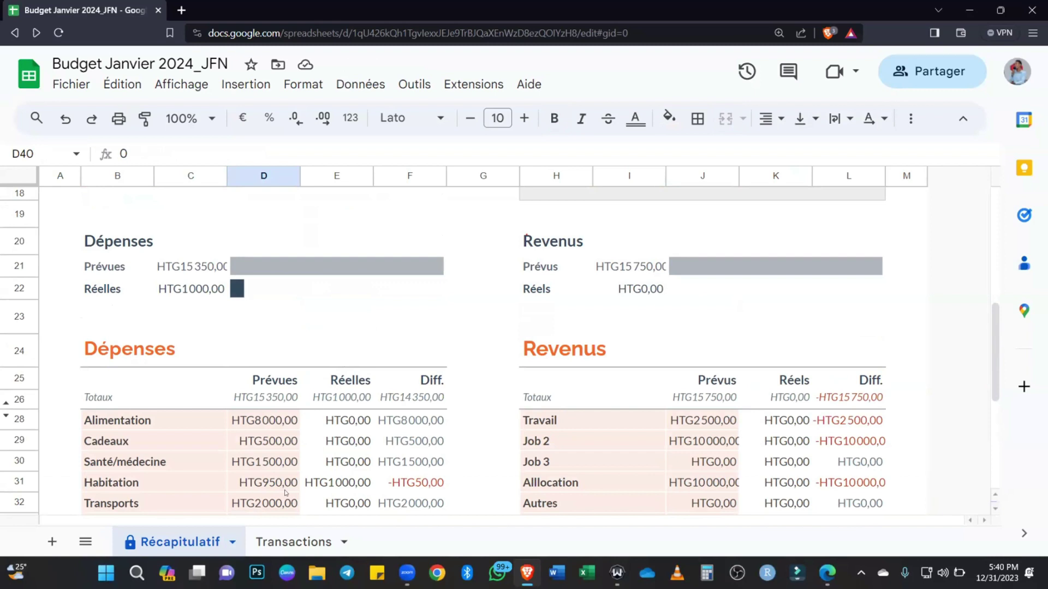
left_click(279, 544)
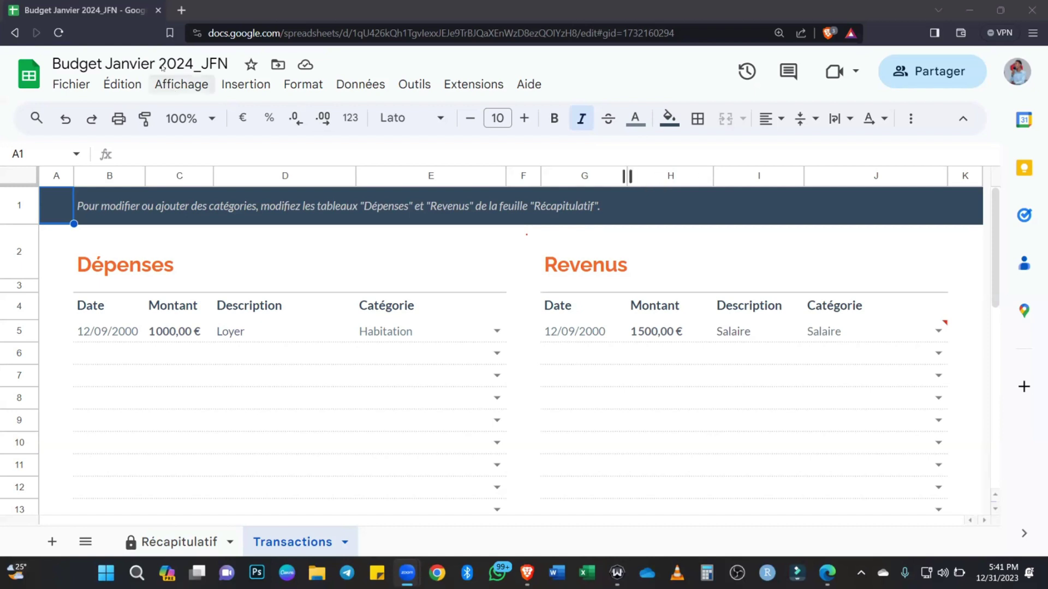
left_click(212, 535)
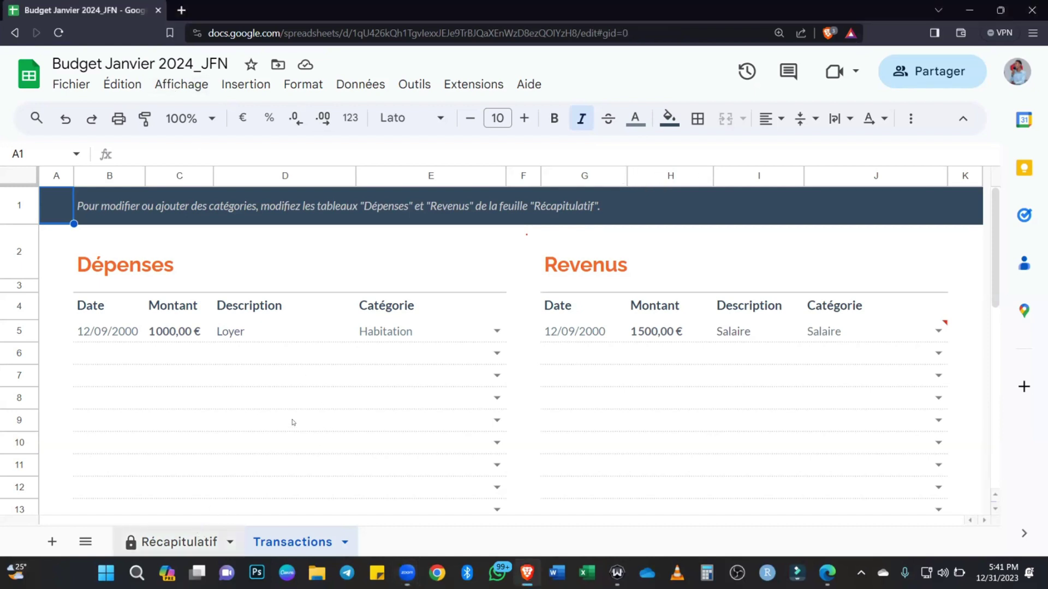
left_click(254, 424)
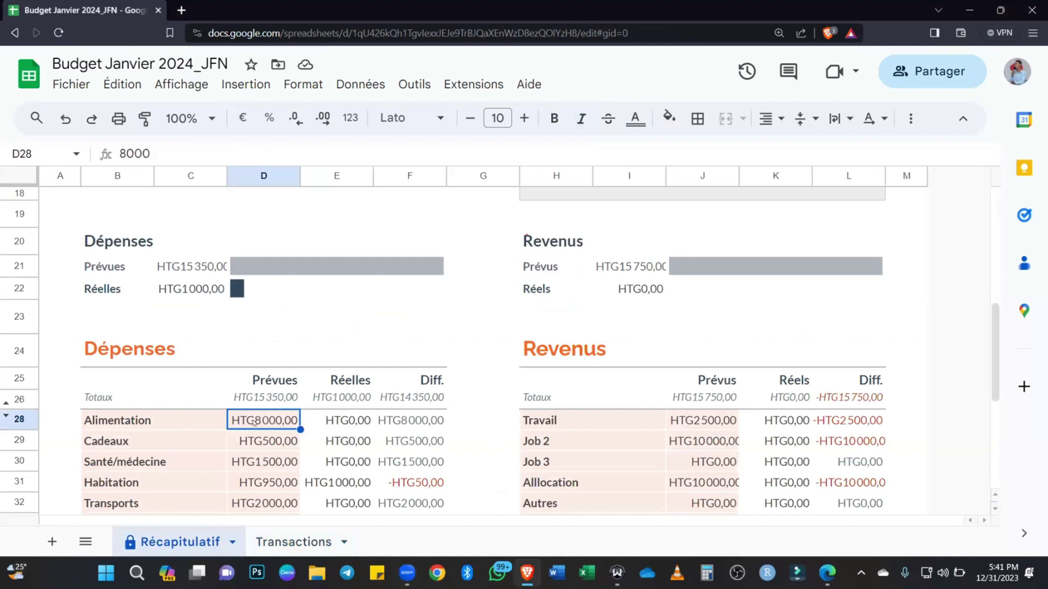
Format all Prévues, Réelles and Diff. amounts of the Dépenses categories, from Alimentation to Imprevus, as Gourde haïtienne, accepting the protection warning.
scroll(233, 379, "down", 1)
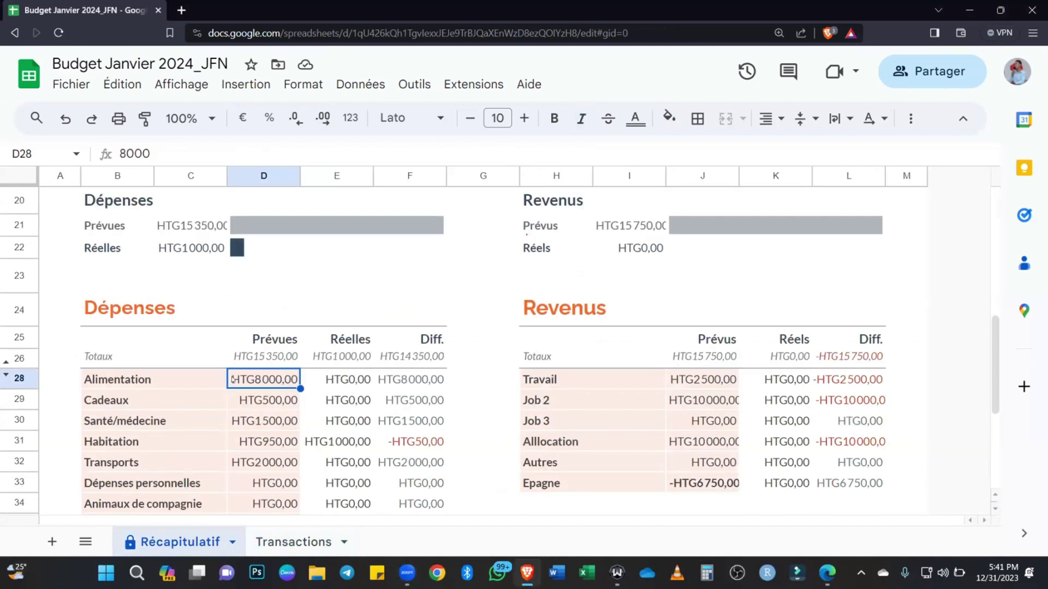
left_click(267, 398)
left_click(276, 384)
scroll(393, 396, "down", 3)
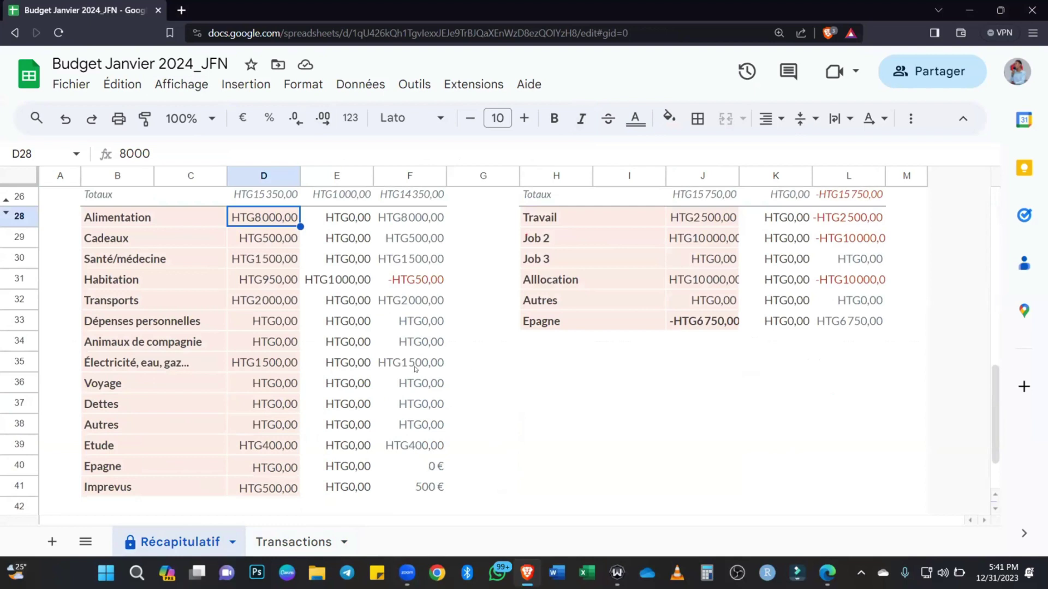
left_click(579, 363)
left_click_drag(249, 216, 431, 486)
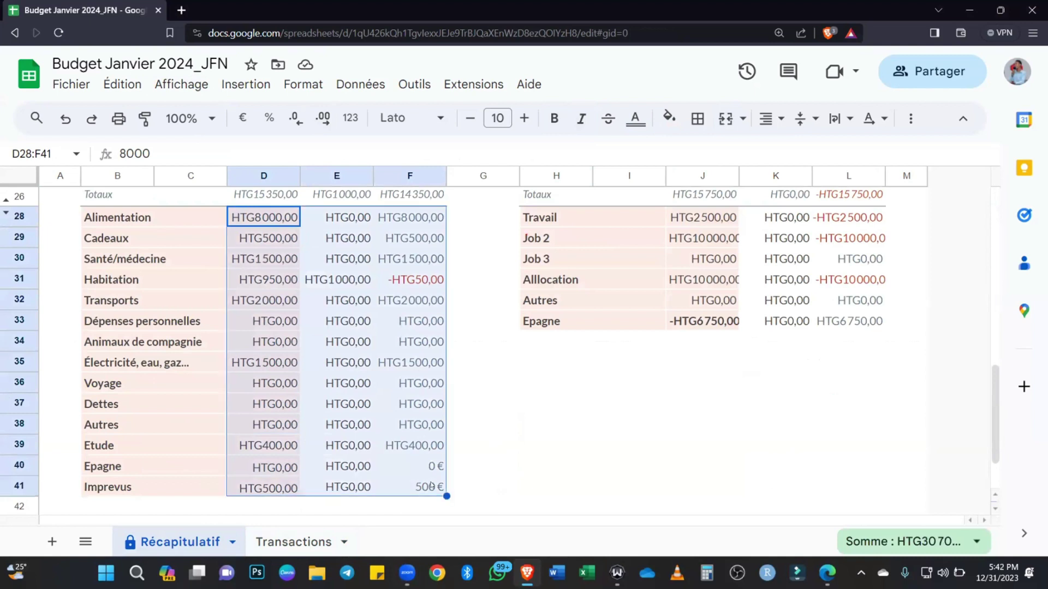
left_click(349, 118)
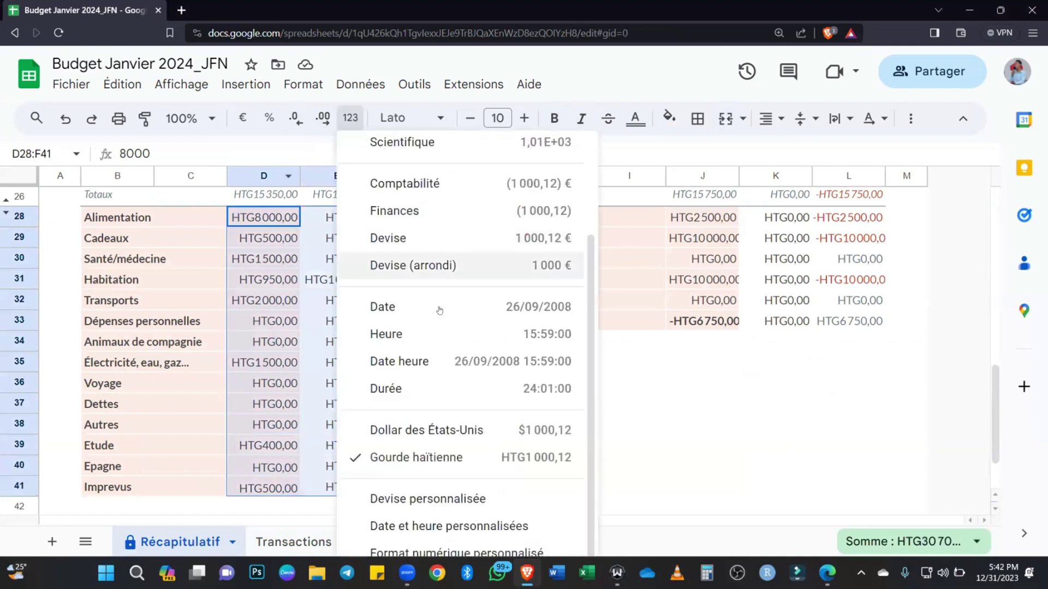
left_click(440, 453)
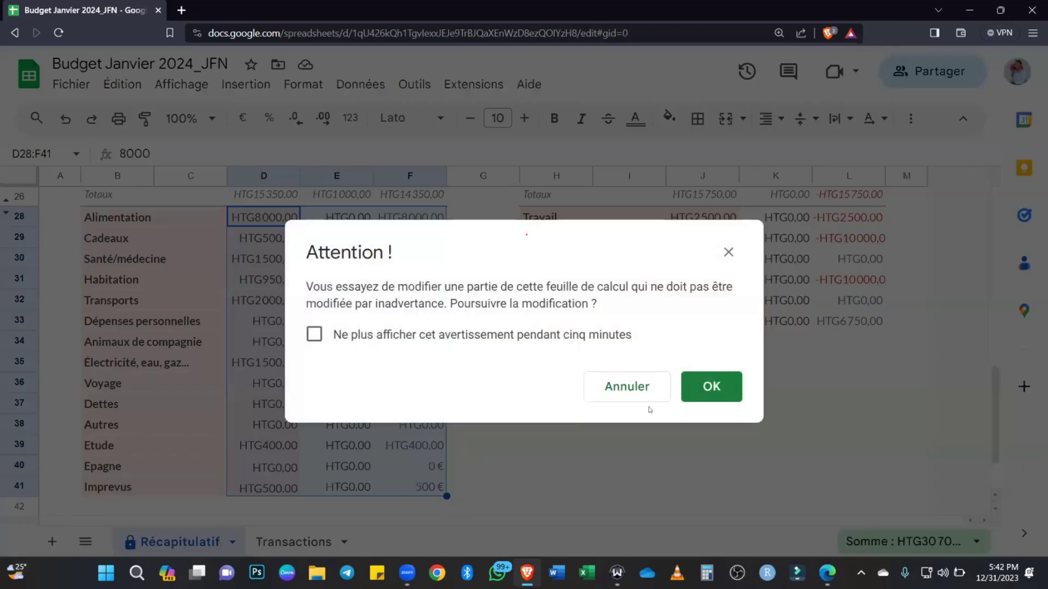
left_click(696, 390)
left_click(547, 425)
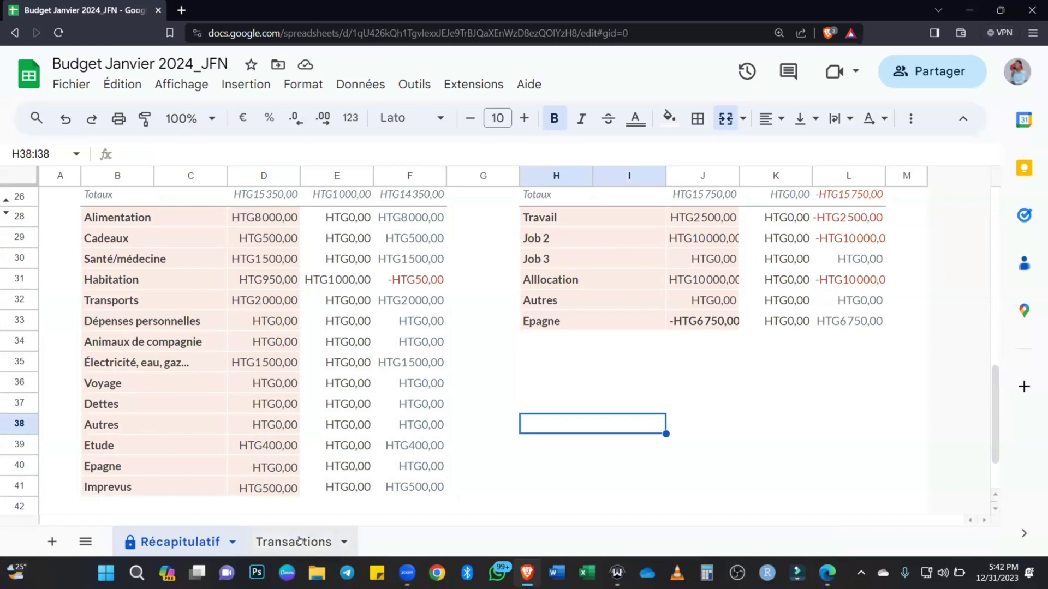
On the Transactions sheet, set the date of the first Dépenses entry to 01/01/2024.
left_click(299, 540)
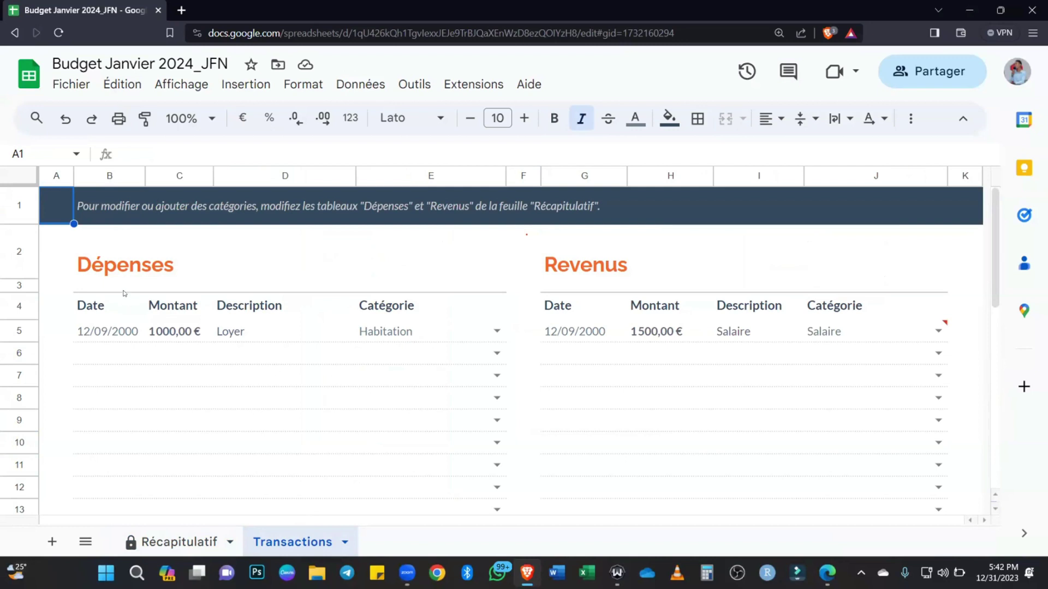
left_click(104, 331)
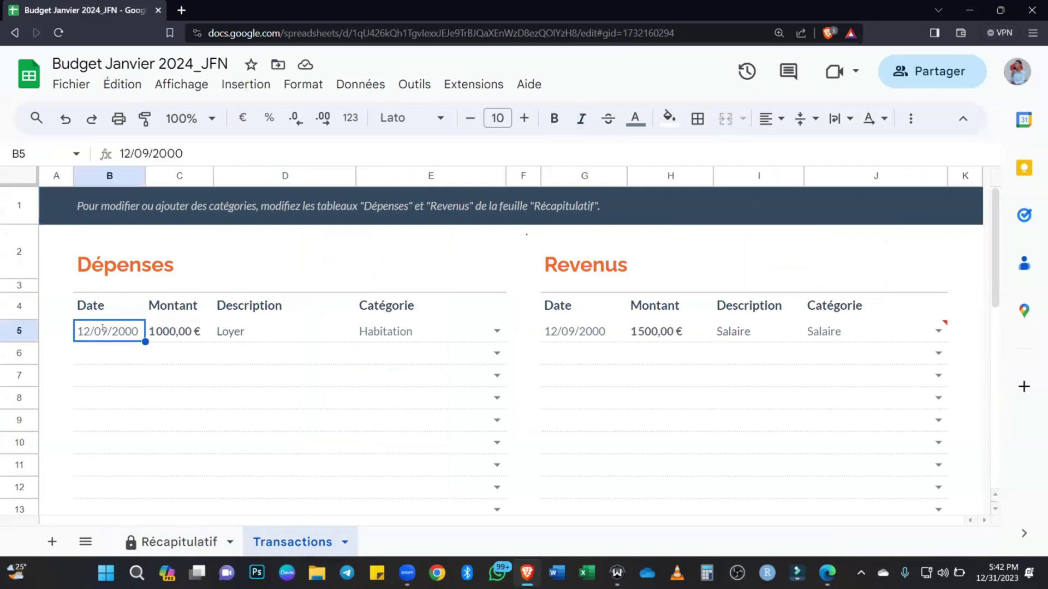
type("01/0")
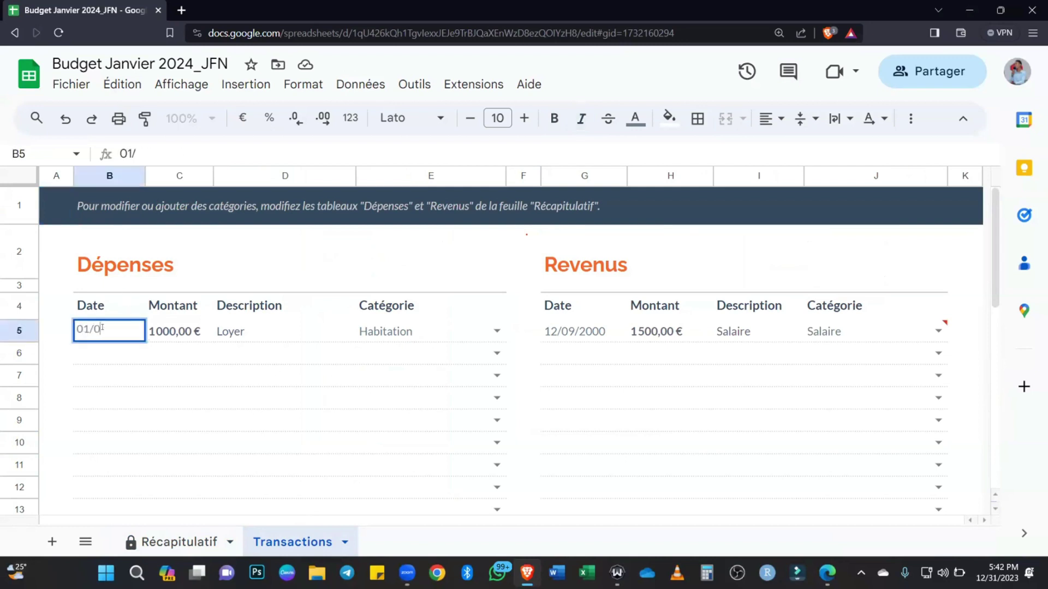
type("1/2024")
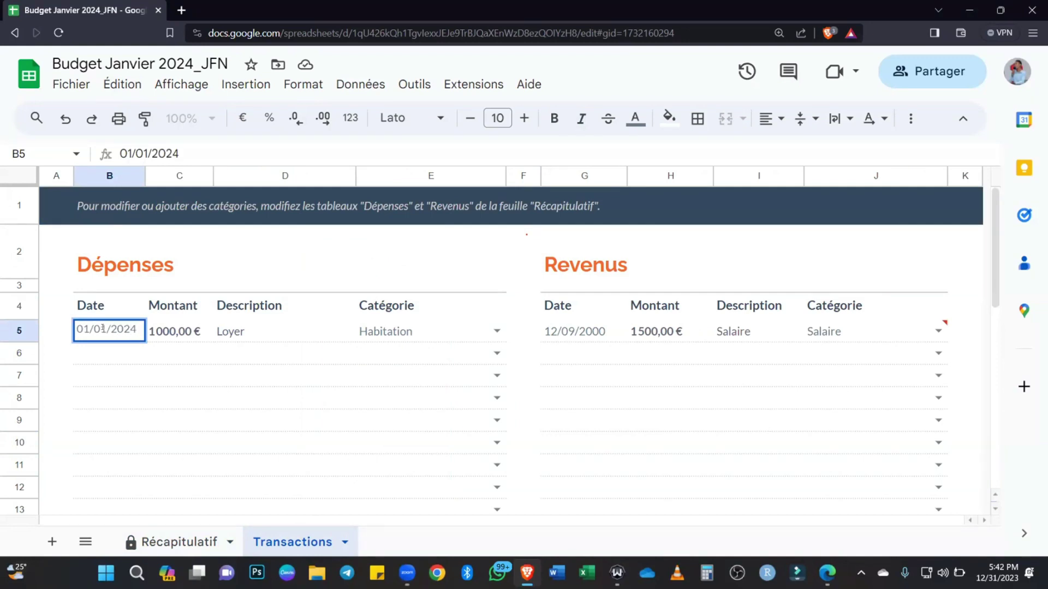
key("Tab")
Format the Montant columns of both the Dépenses and Revenus transaction tables as Gourde haïtienne.
left_click(180, 176)
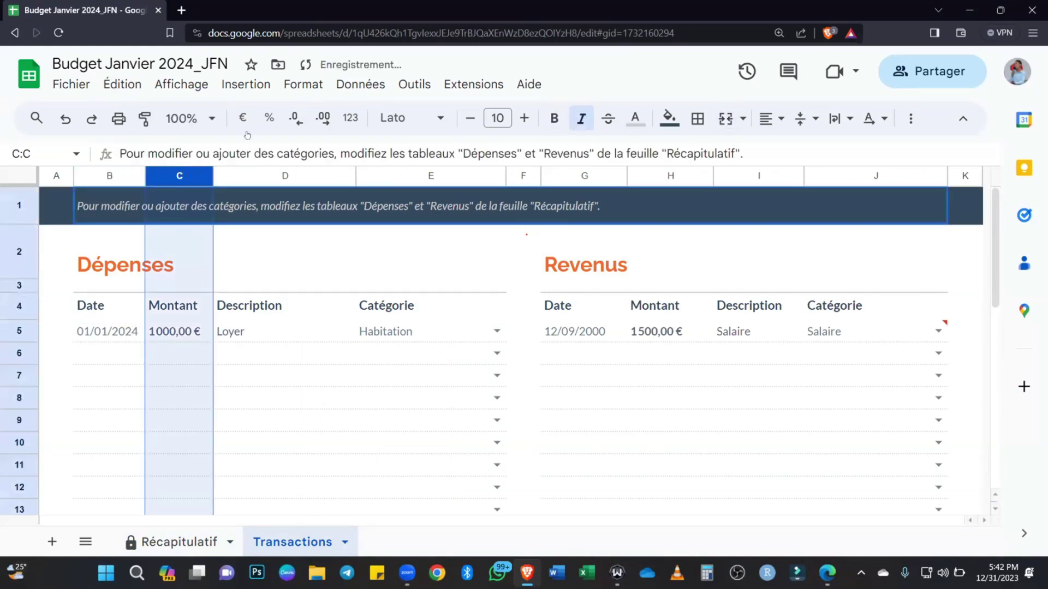
left_click(350, 118)
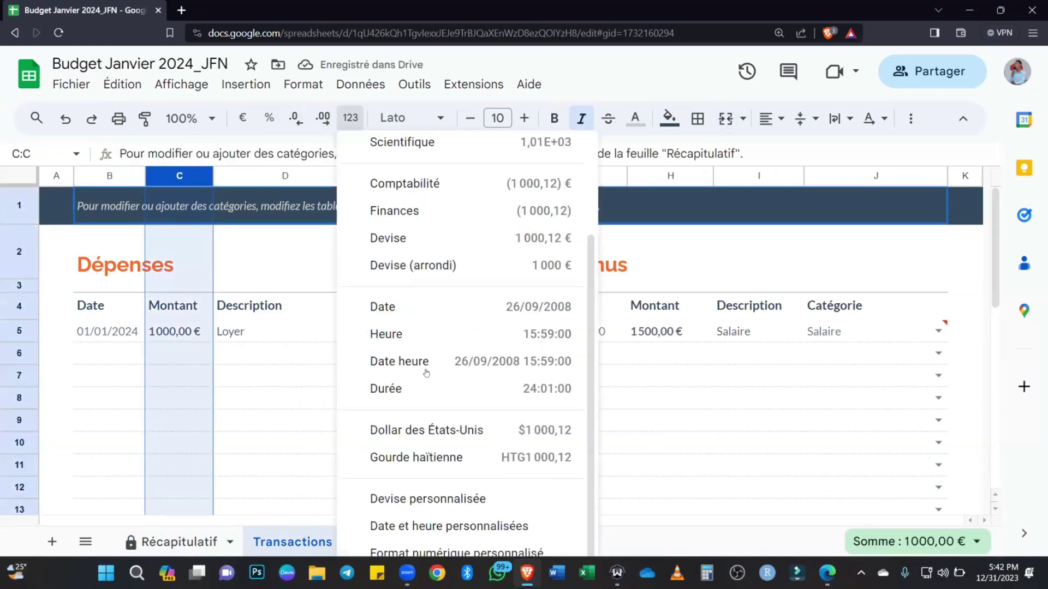
left_click(455, 458)
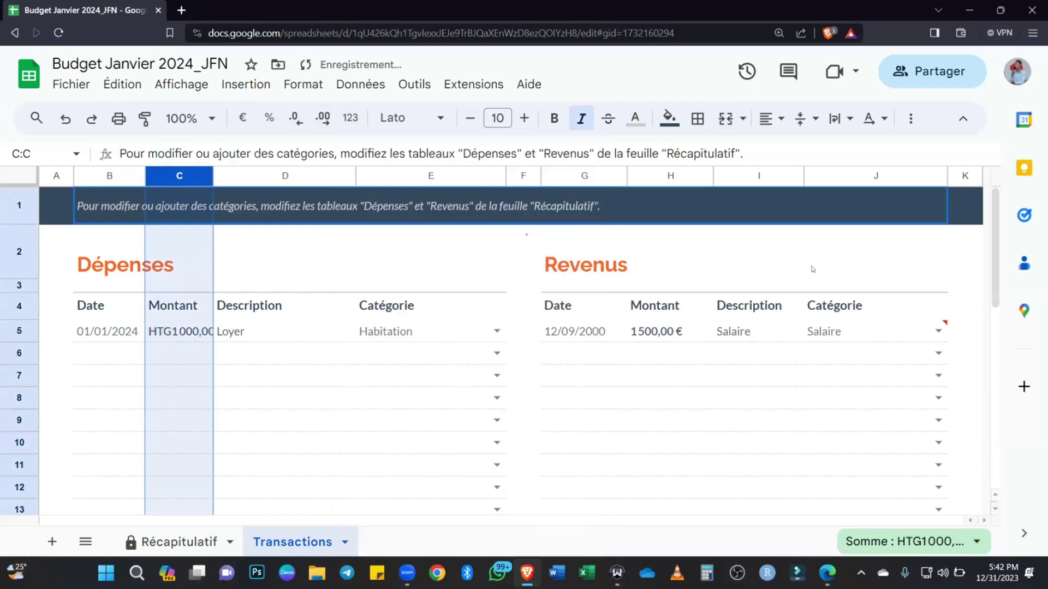
left_click(666, 177)
left_click(350, 117)
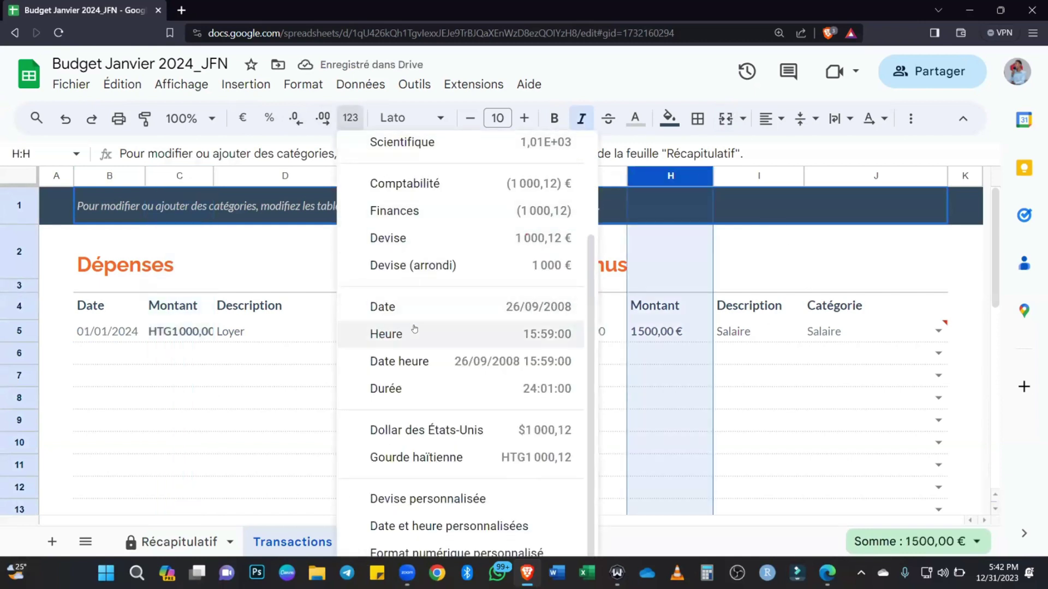
left_click(431, 453)
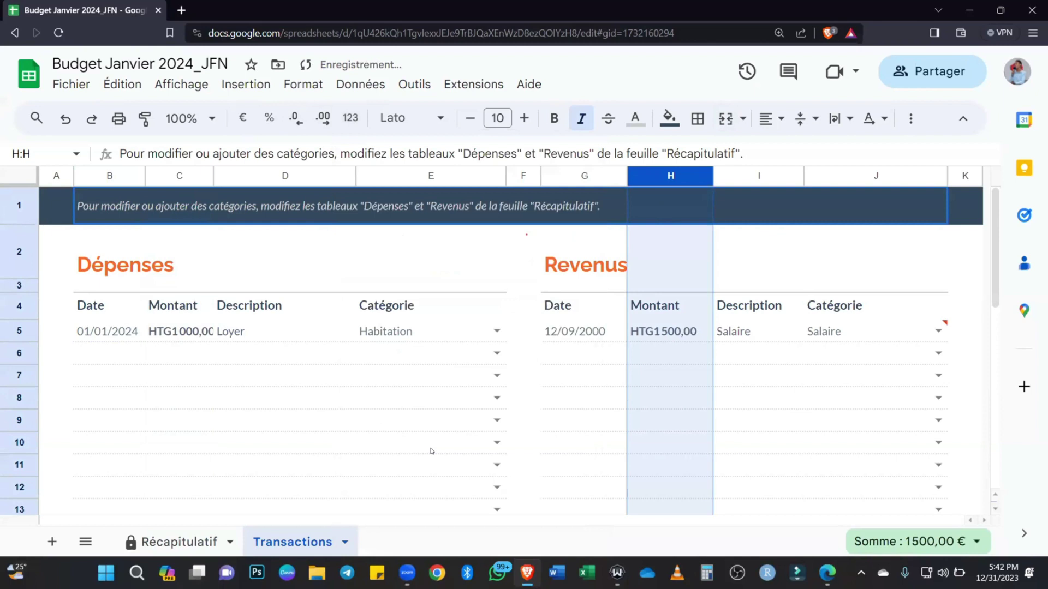
left_click(336, 447)
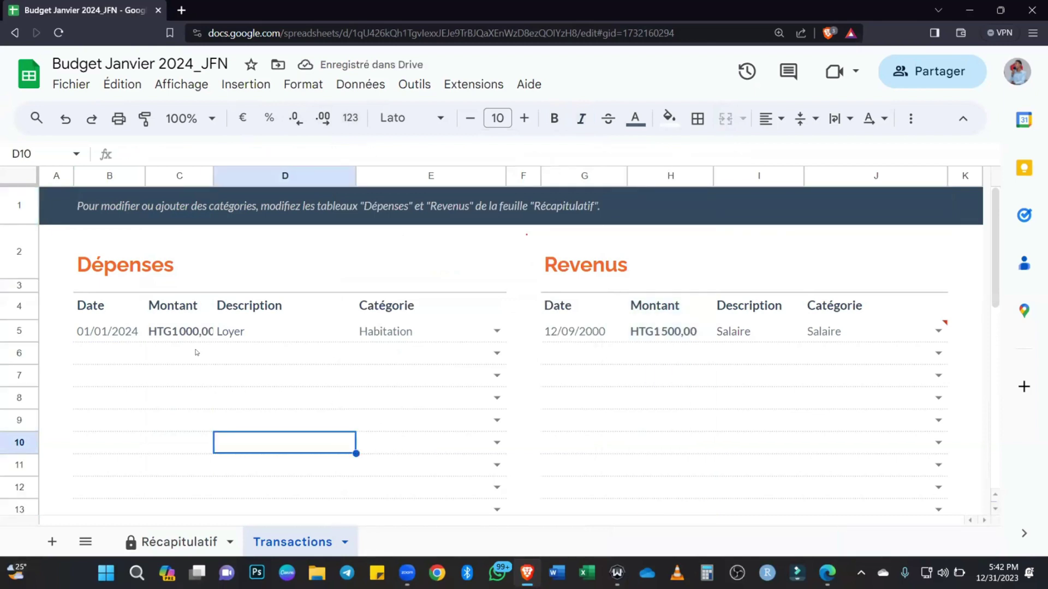
Set the first Dépenses transaction's amount to 250 and its description to nourr.
left_click(177, 338)
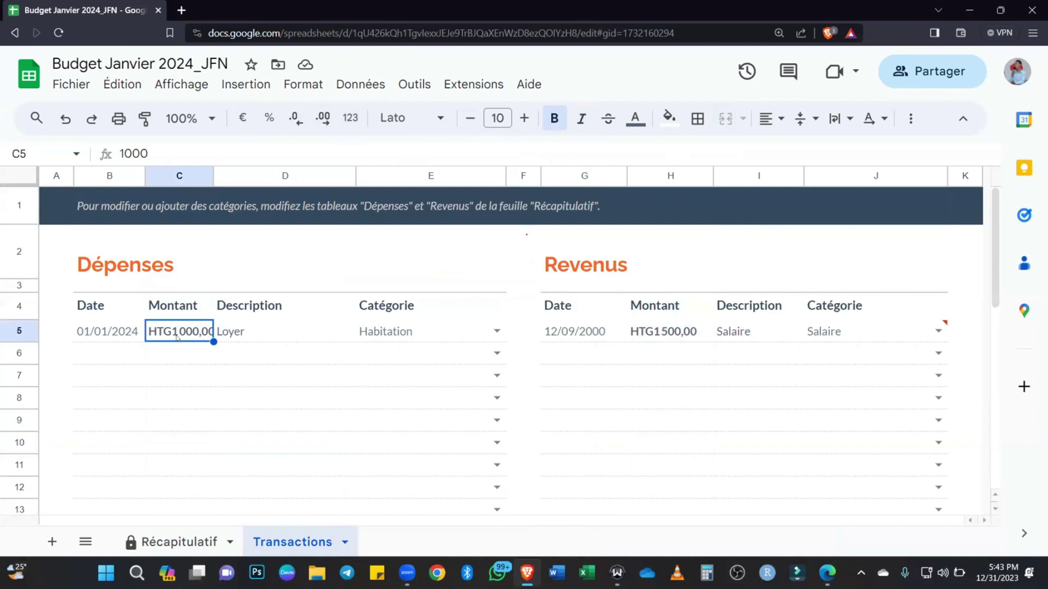
type("1")
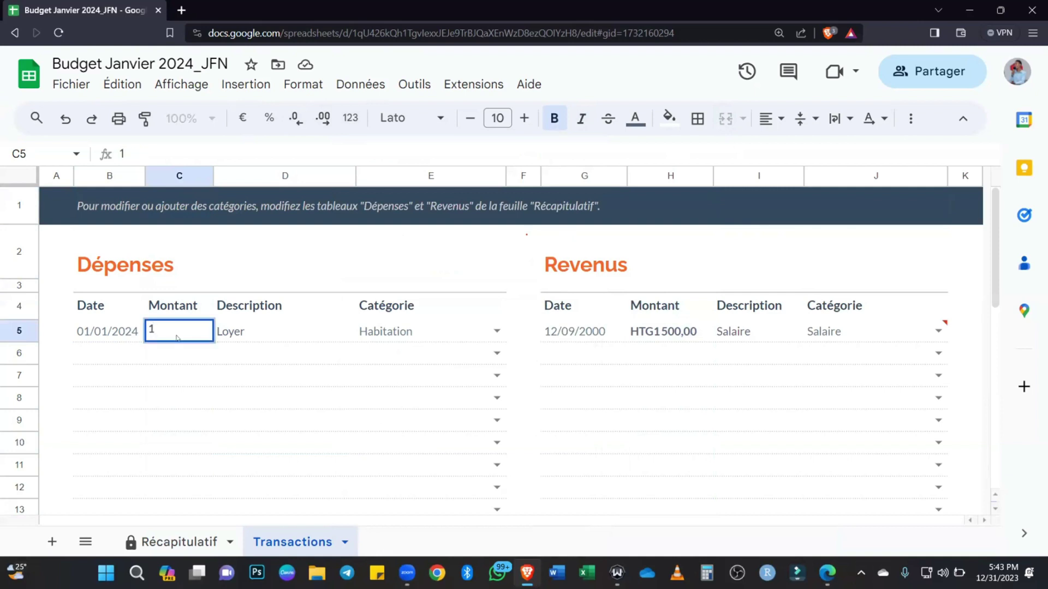
key("BackSpace")
type("250")
key("Tab")
type("nourr")
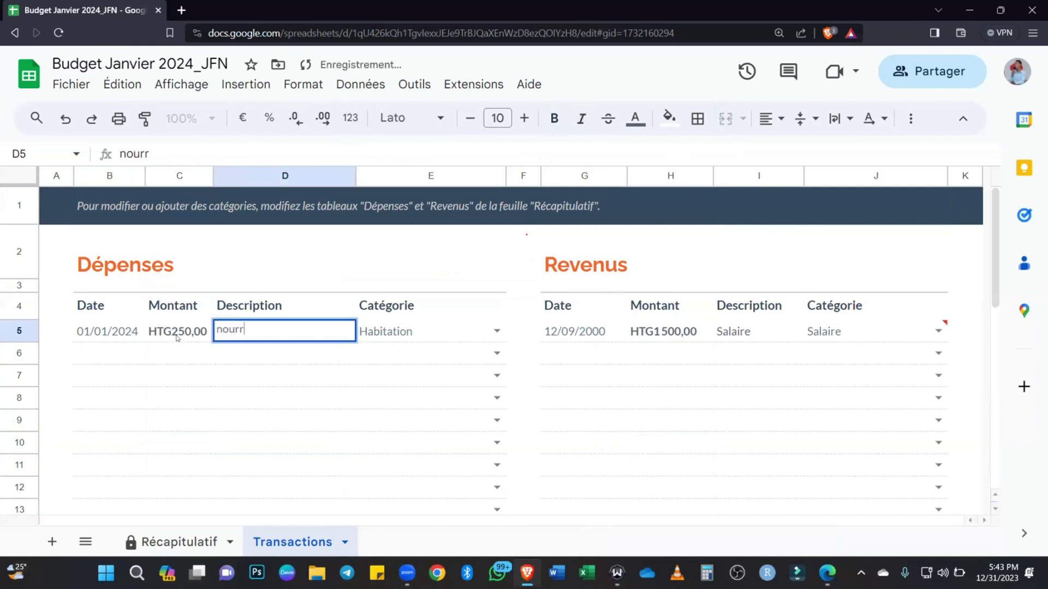
key("Tab")
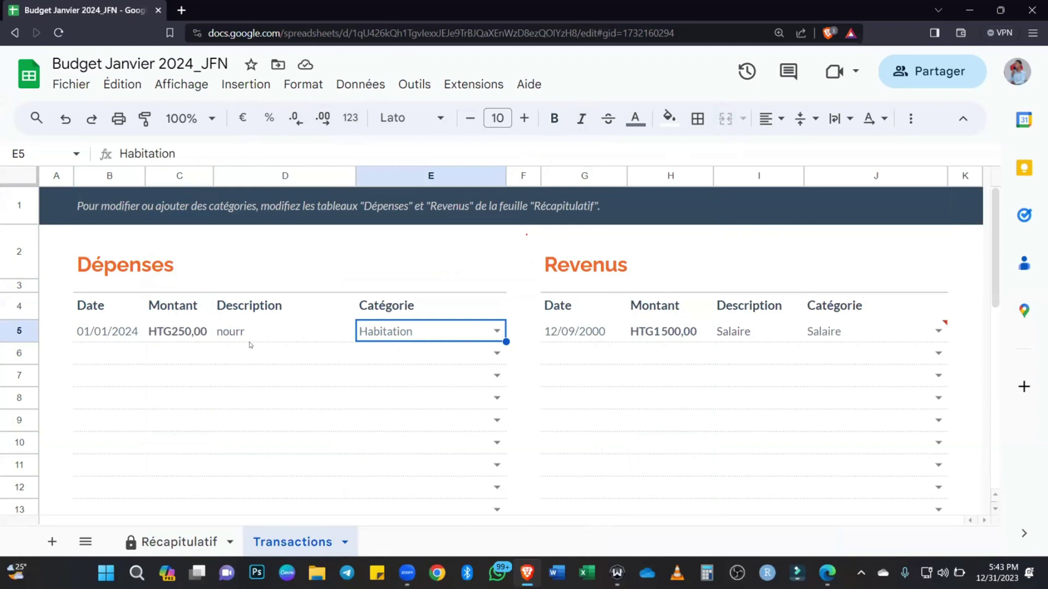
Look through the available expense categories and assign Alimentation to the first Dépenses transaction.
left_click(496, 329)
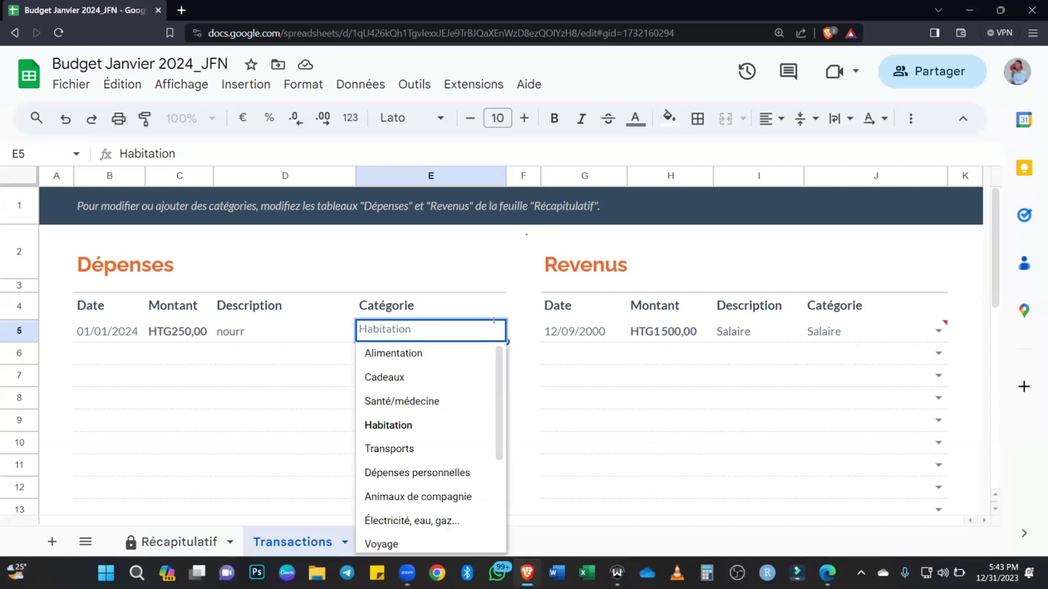
scroll(480, 416, "down", 3)
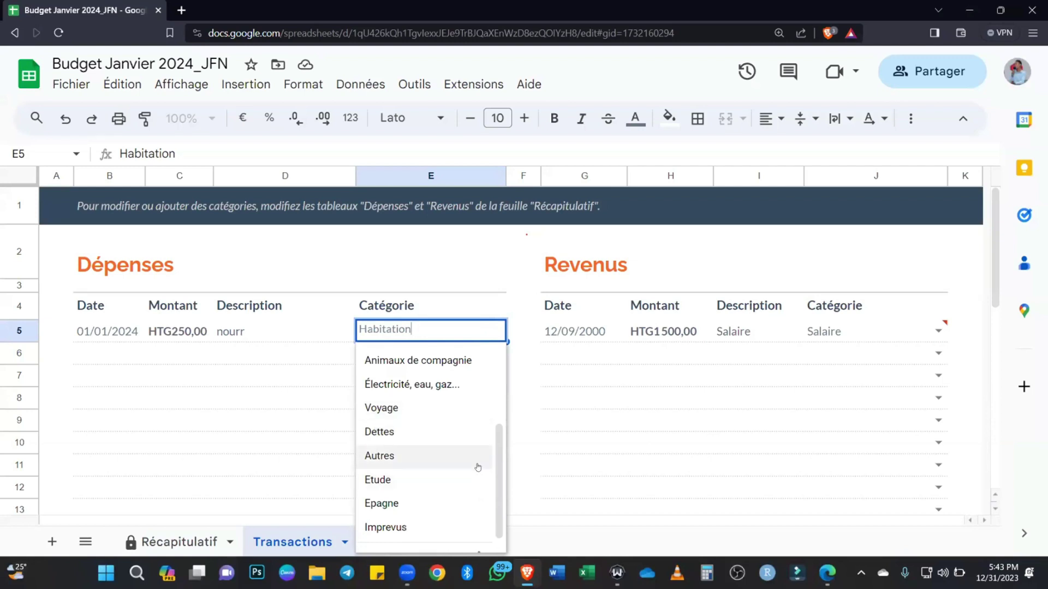
scroll(474, 479, "up", 3)
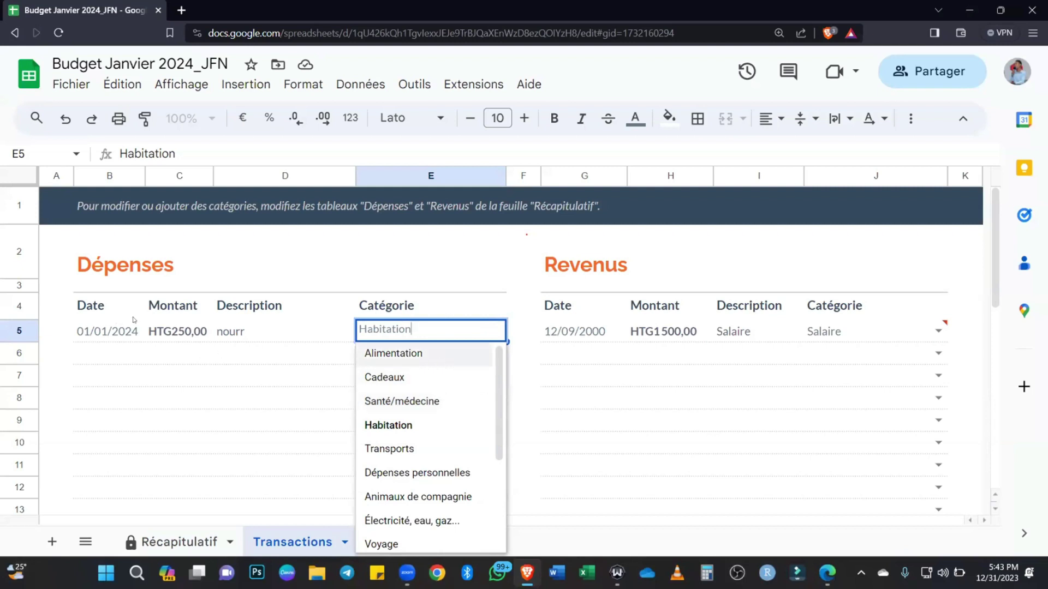
left_click(418, 355)
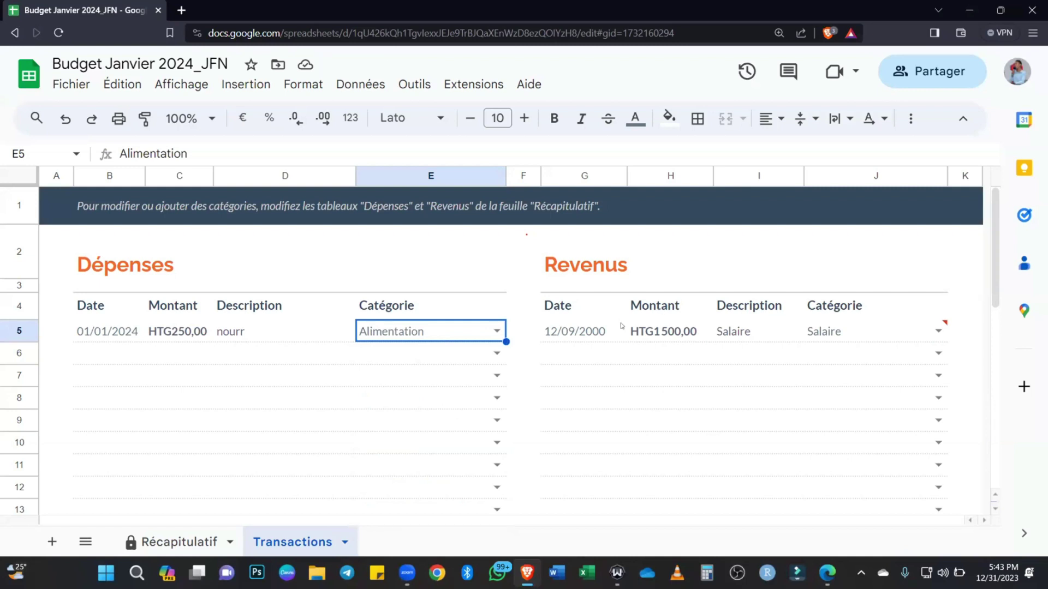
Set the first Revenus transaction's date to 01/01/2024 and its amount to 2500.
left_click(589, 331)
type("01")
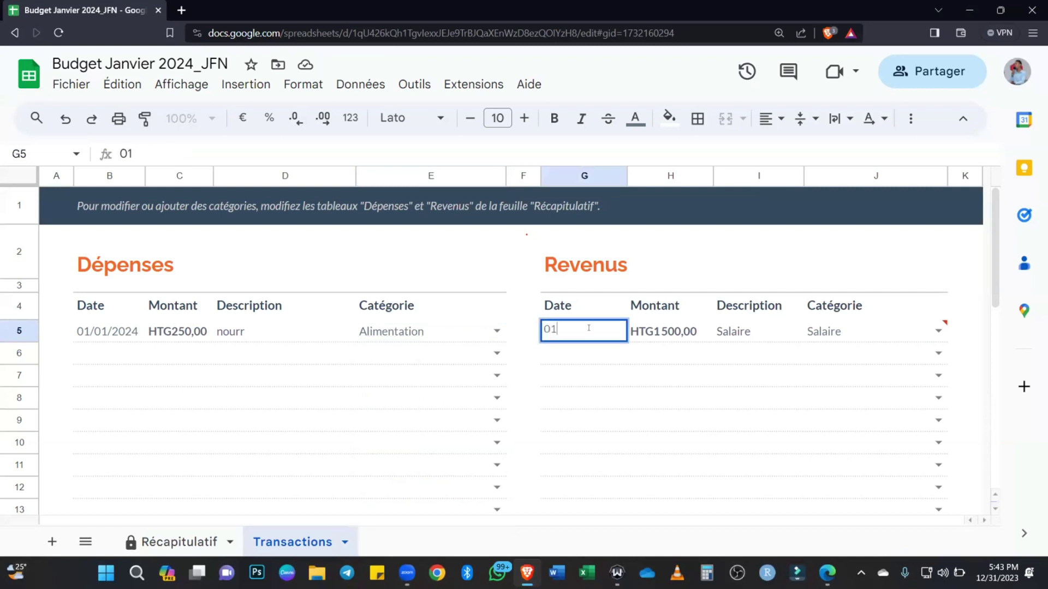
type("/01/2024")
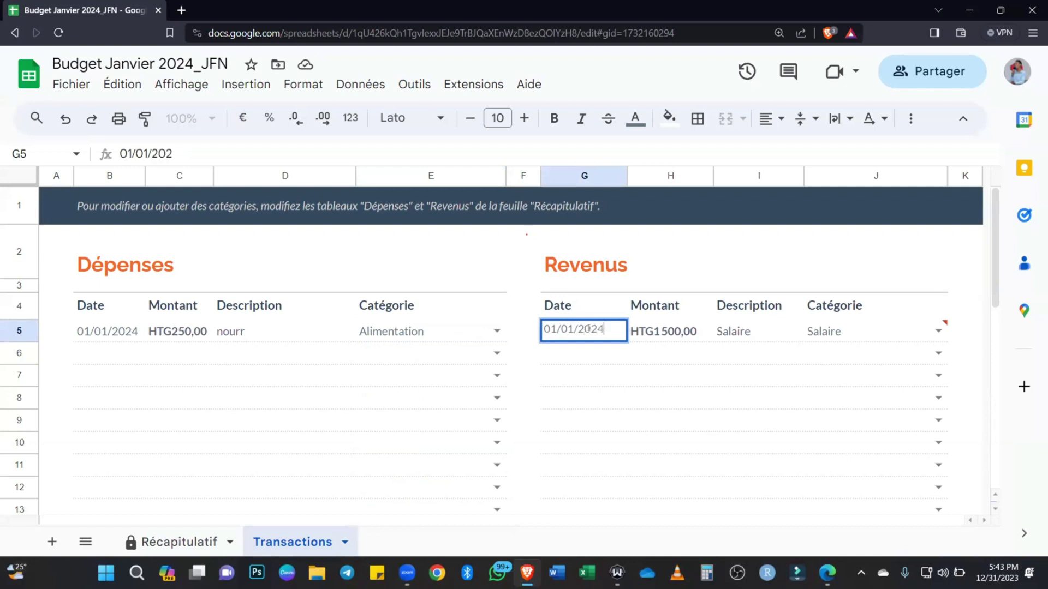
key("Tab")
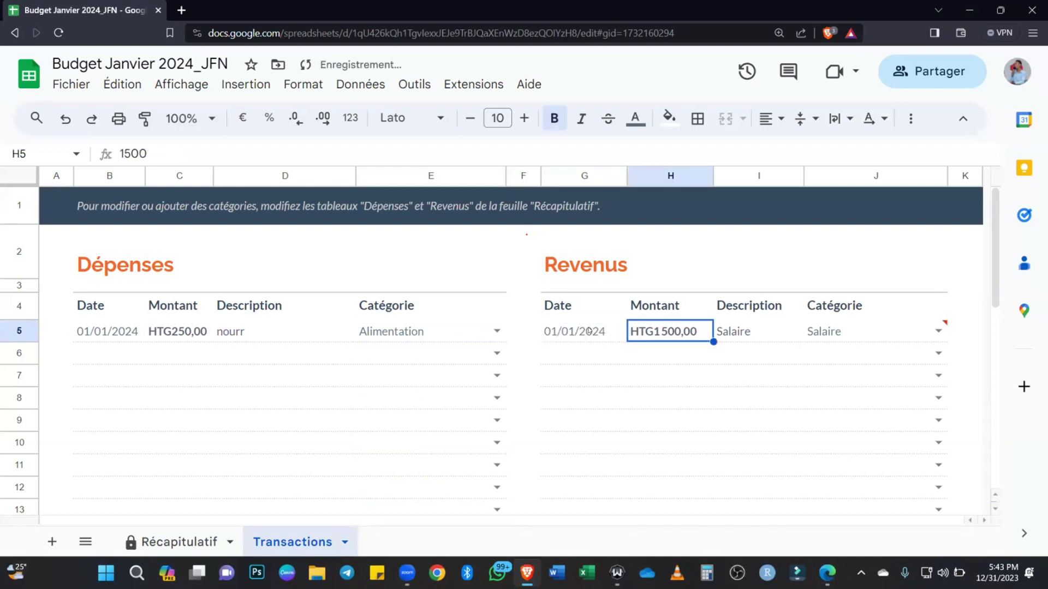
type("2500")
key("Tab")
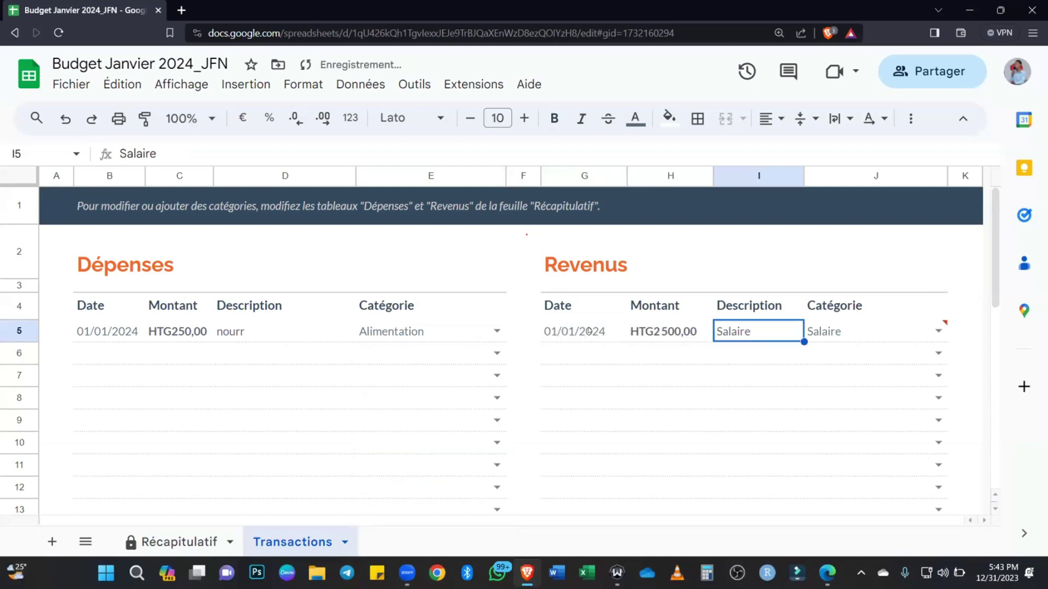
Enter job 2 as the description of the first Revenus transaction.
type("jo")
key("BackSpace")
key("BackSpace")
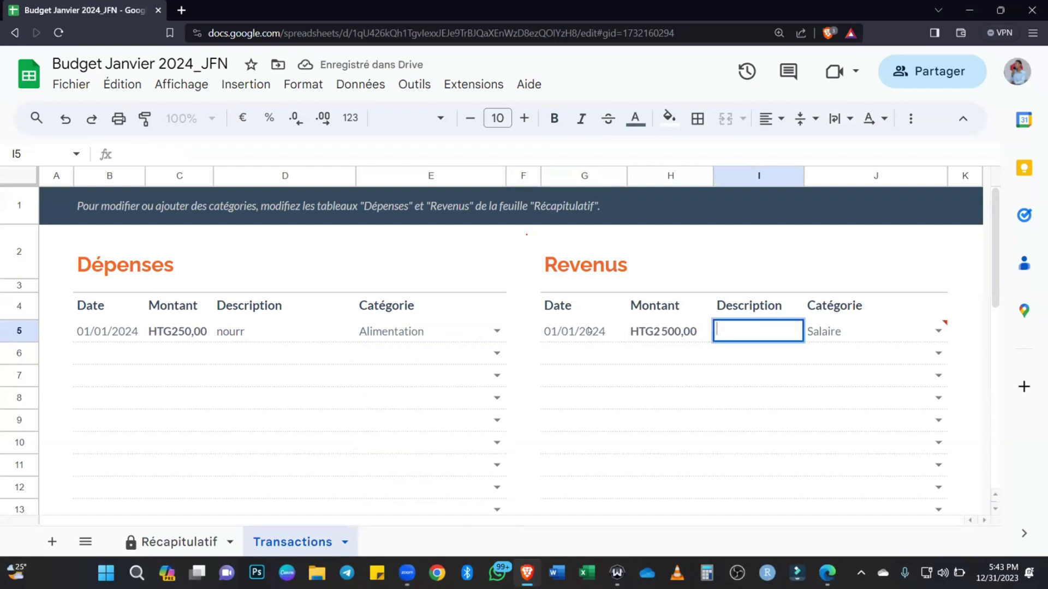
type("job 2")
key("Tab")
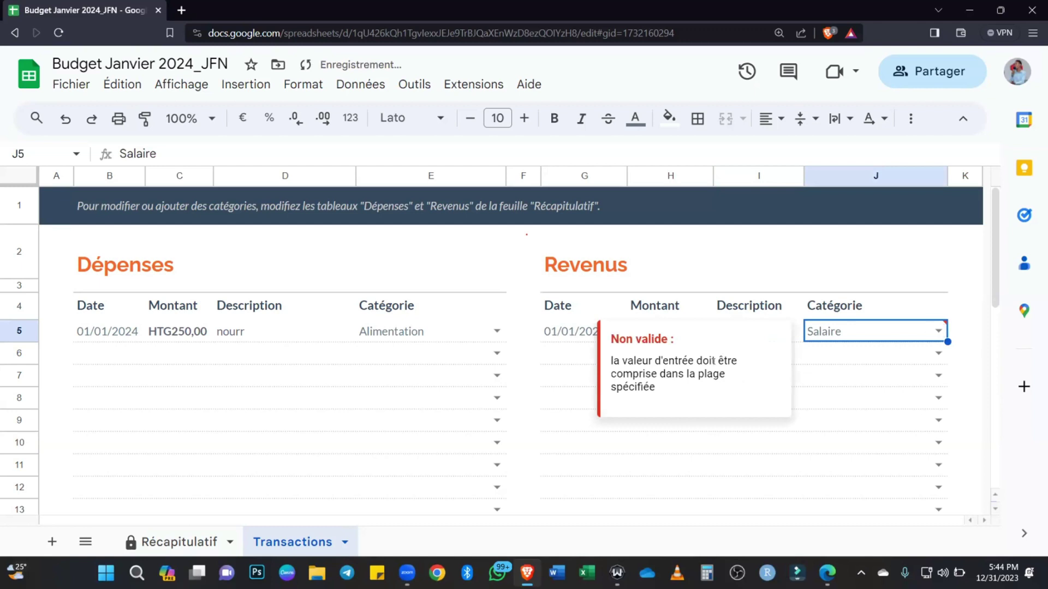
key("Down")
key("Down")
key("Down")
Set the first Revenus transaction's description to autres and its category to Autres.
left_click(737, 337)
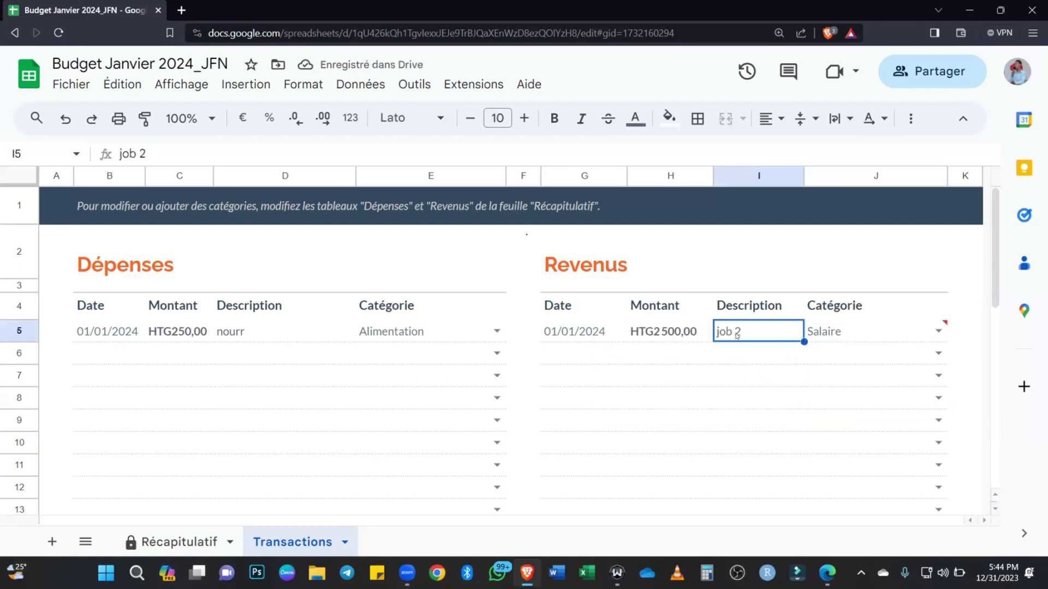
type("autres")
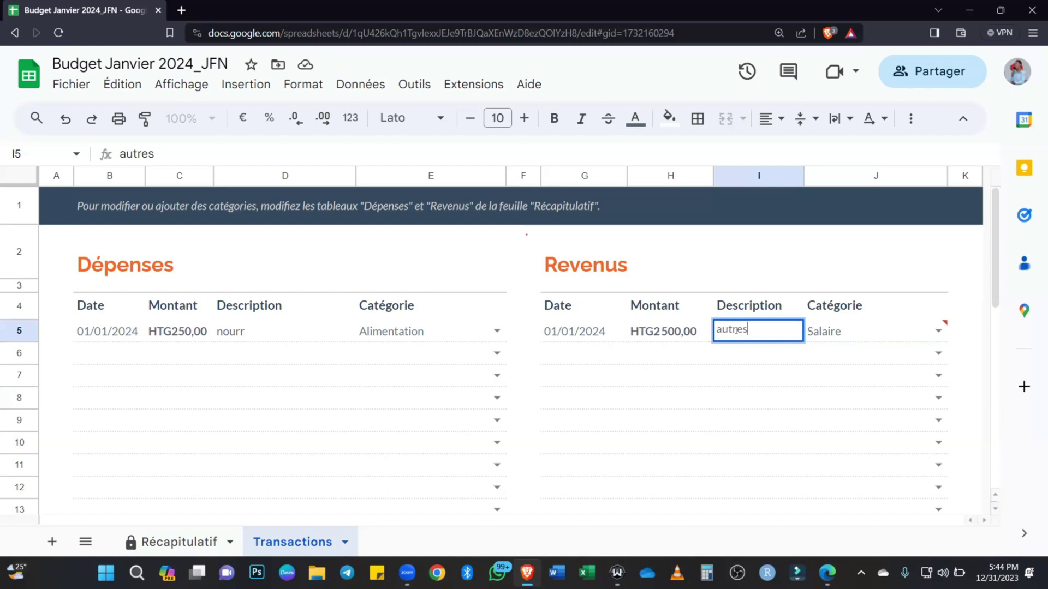
key("Tab")
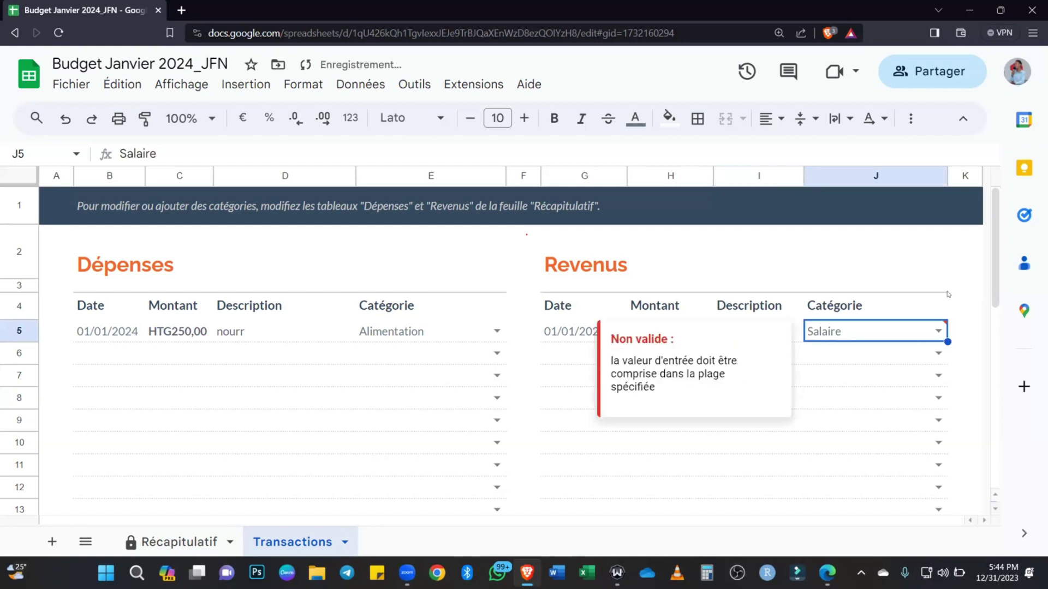
left_click(938, 330)
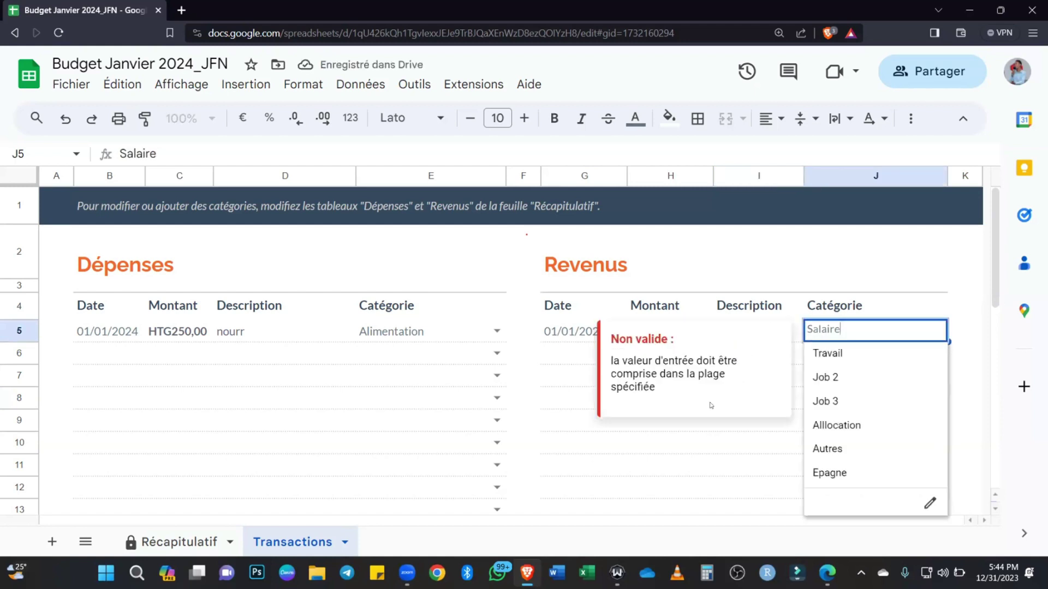
left_click(849, 453)
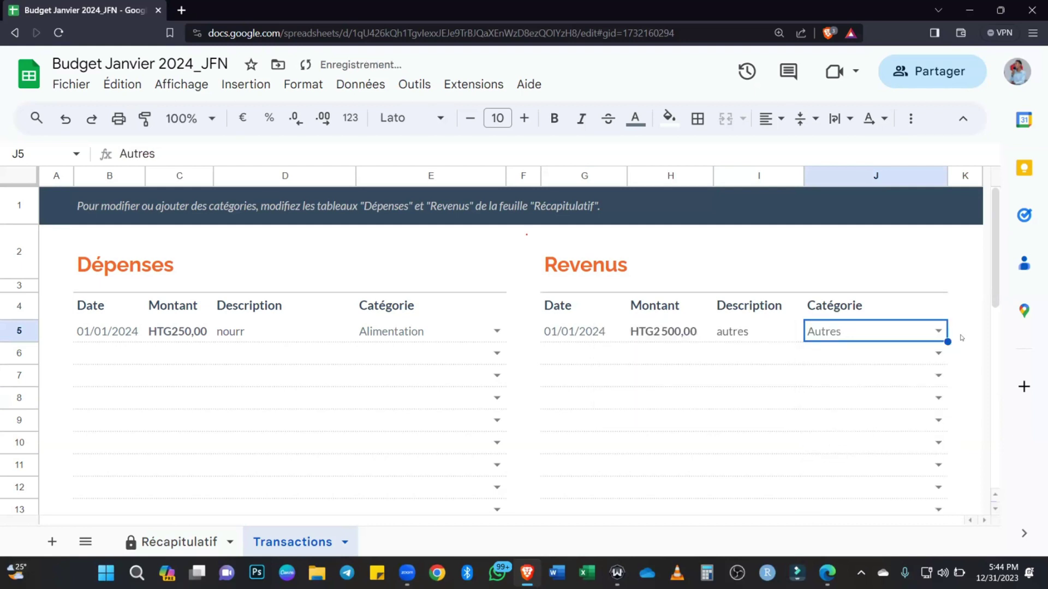
Change the first Revenus transaction's category to Alllocation.
left_click(938, 331)
left_click(851, 428)
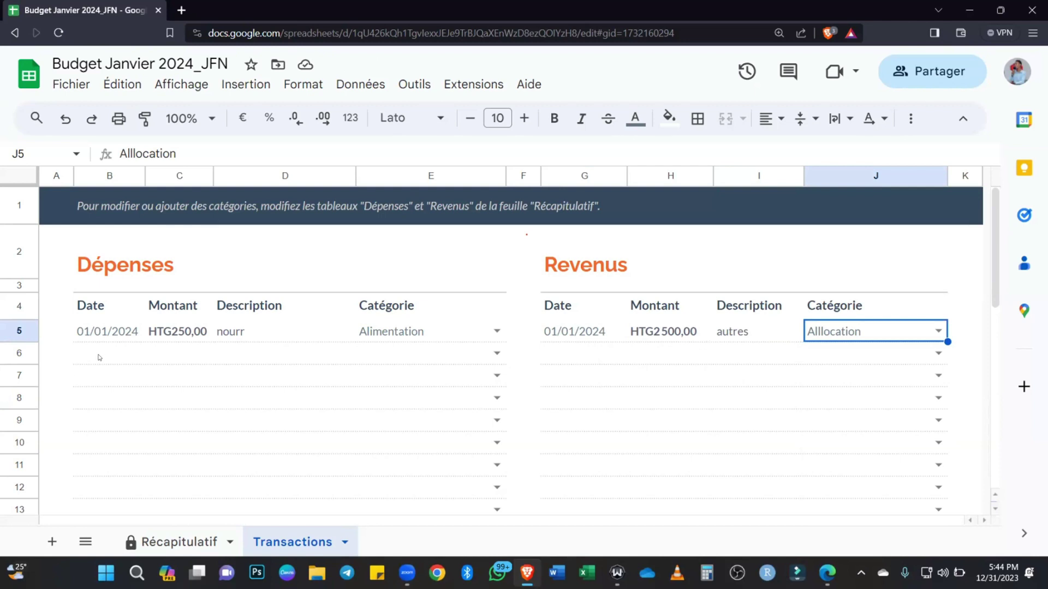
Set the second Dépenses transaction's date to 01/01/2024 and its amount to 150.
left_click(137, 339)
left_click_drag(145, 342, 143, 361)
left_click(98, 353)
double_click(99, 354)
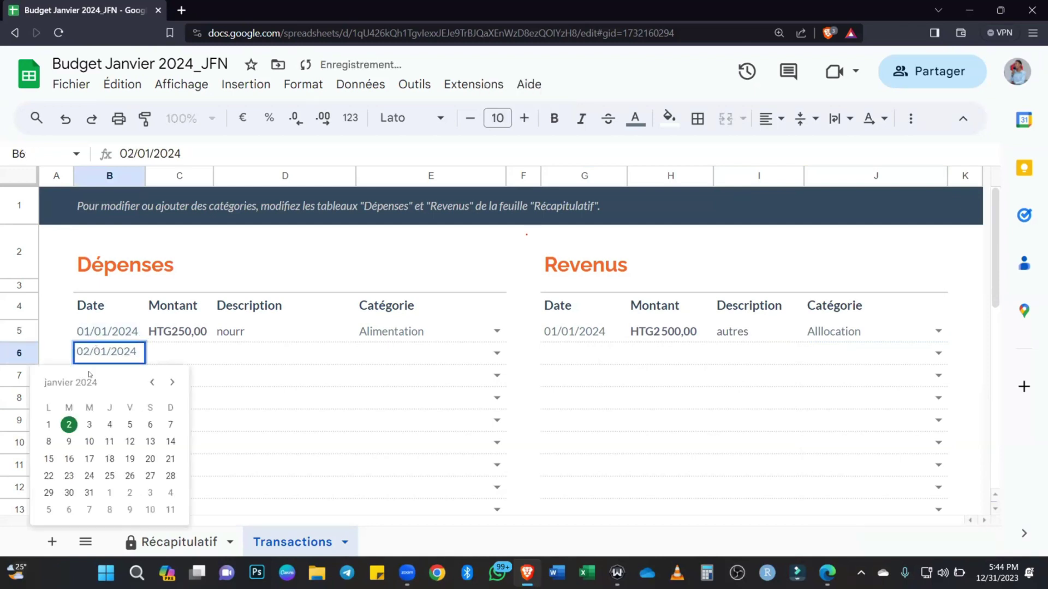
left_click(49, 424)
left_click(166, 362)
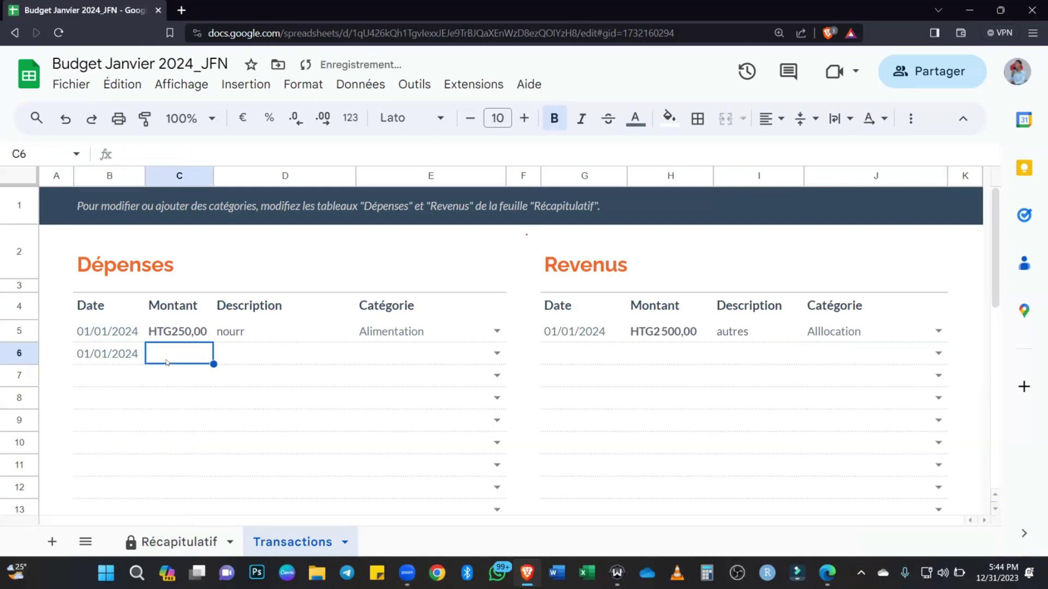
type("150")
key("Tab")
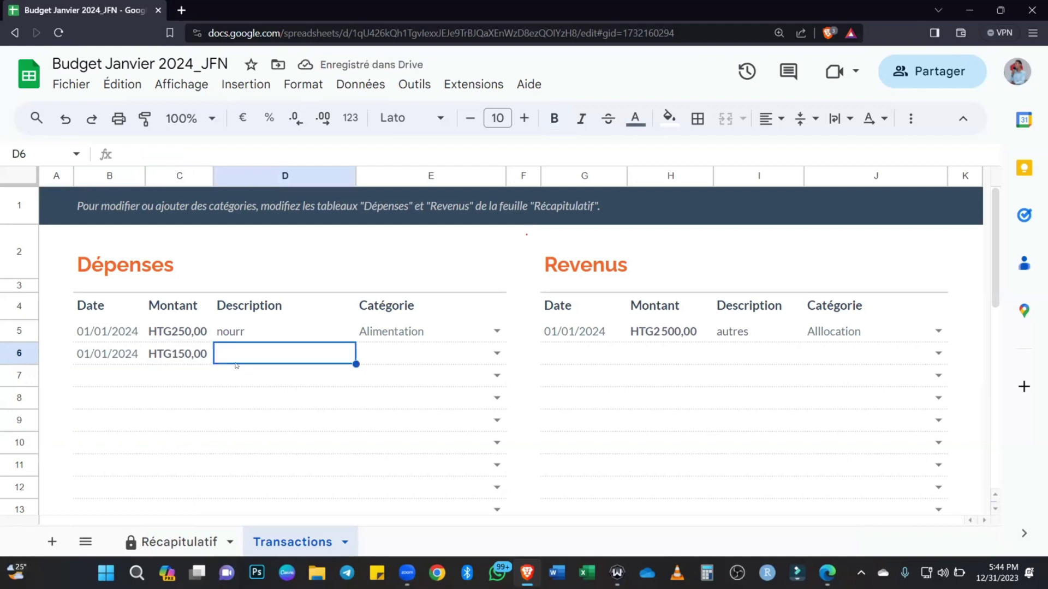
Describe the second Dépenses transaction as camoinette and assign it the Transports category.
type("camoinet")
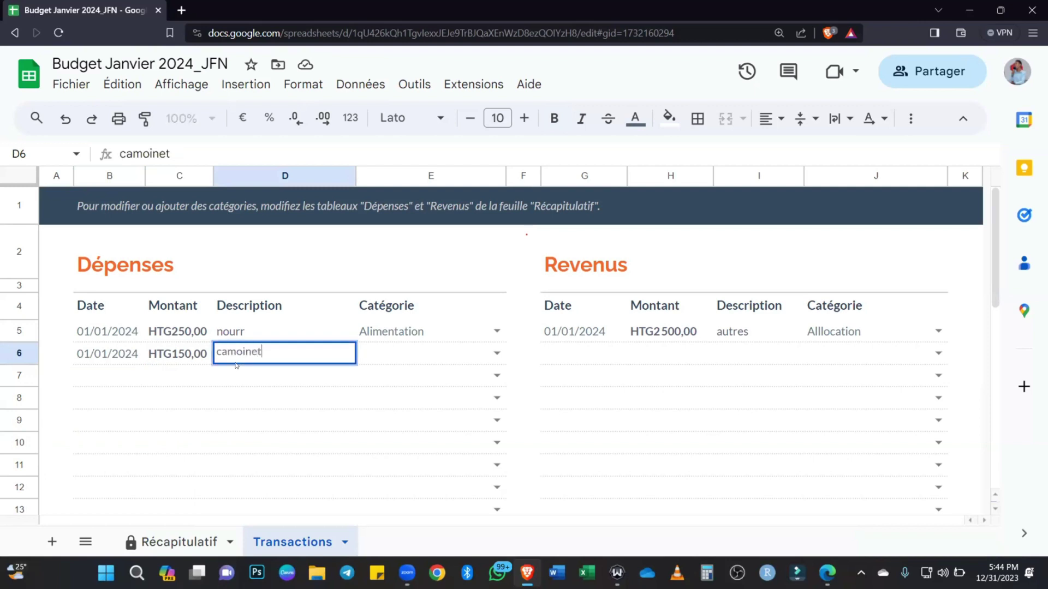
key("BackSpace")
type("tte")
key("Tab")
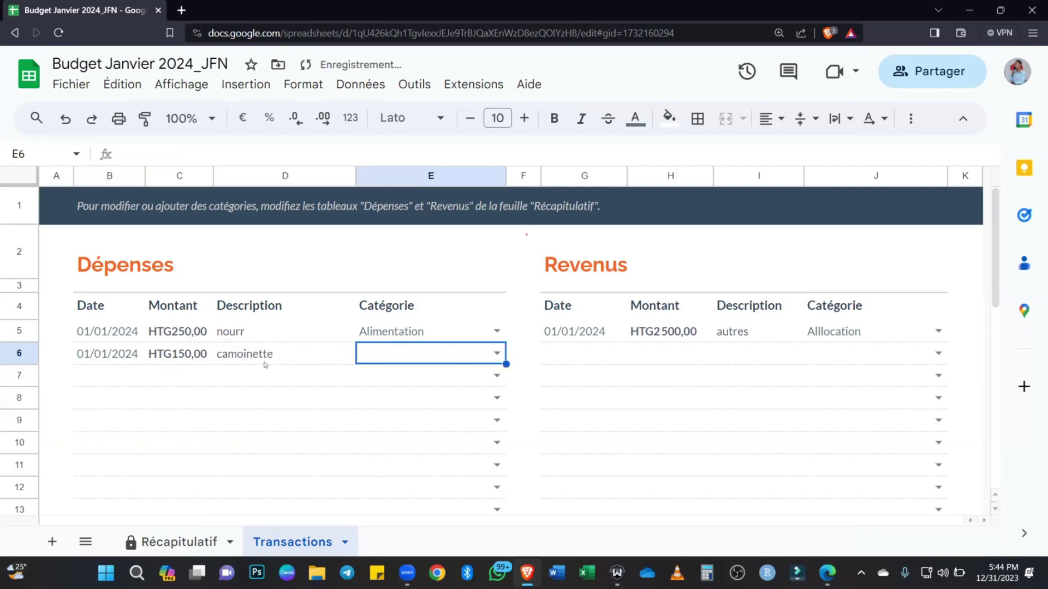
left_click(497, 355)
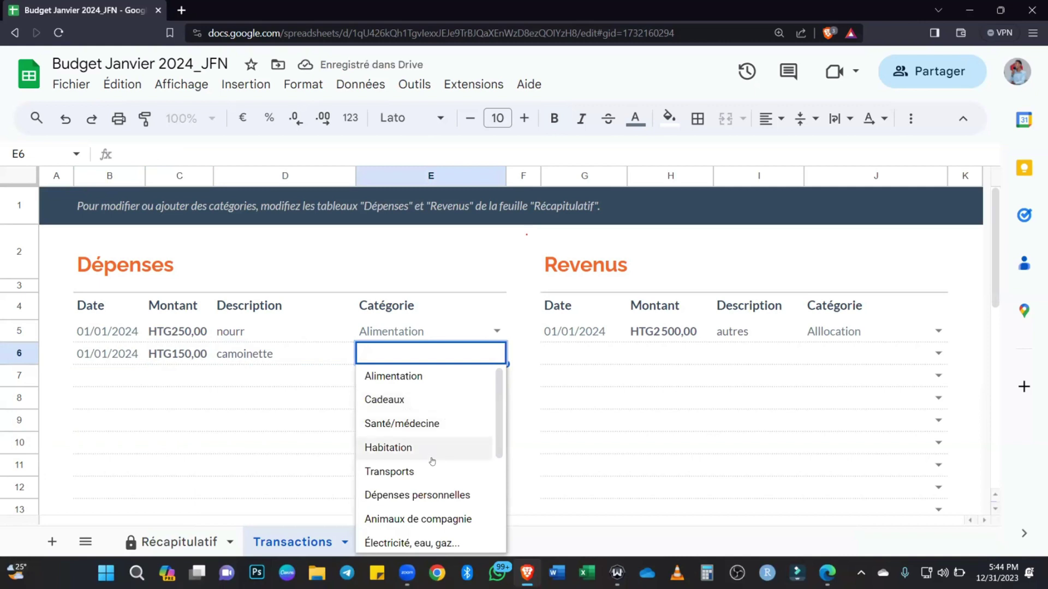
left_click(389, 471)
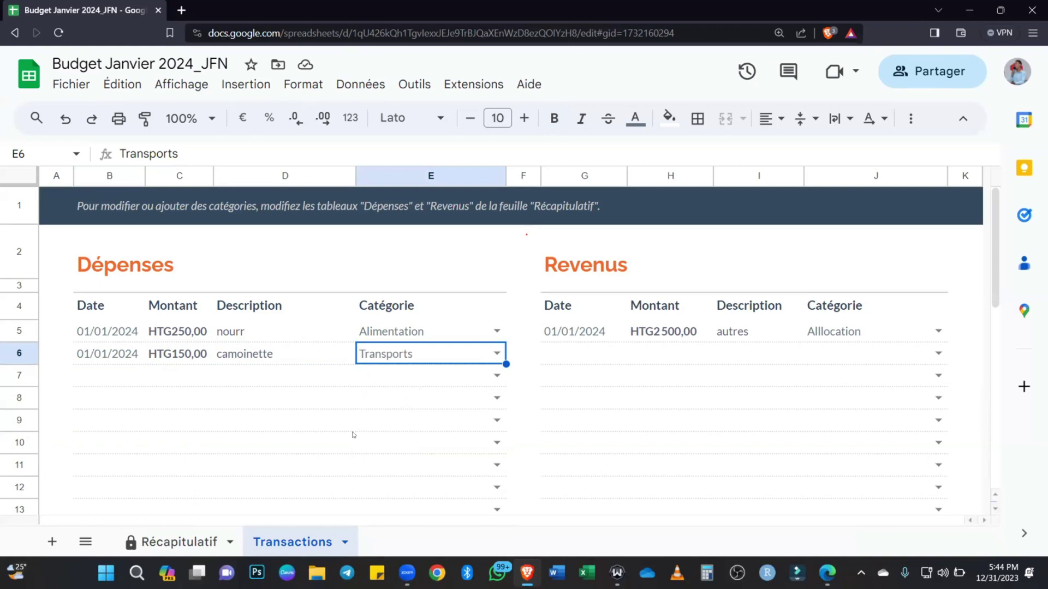
Compare the actual and planned amounts per category on the Récapitulatif sheet, and return to the Transactions sheet.
left_click(173, 543)
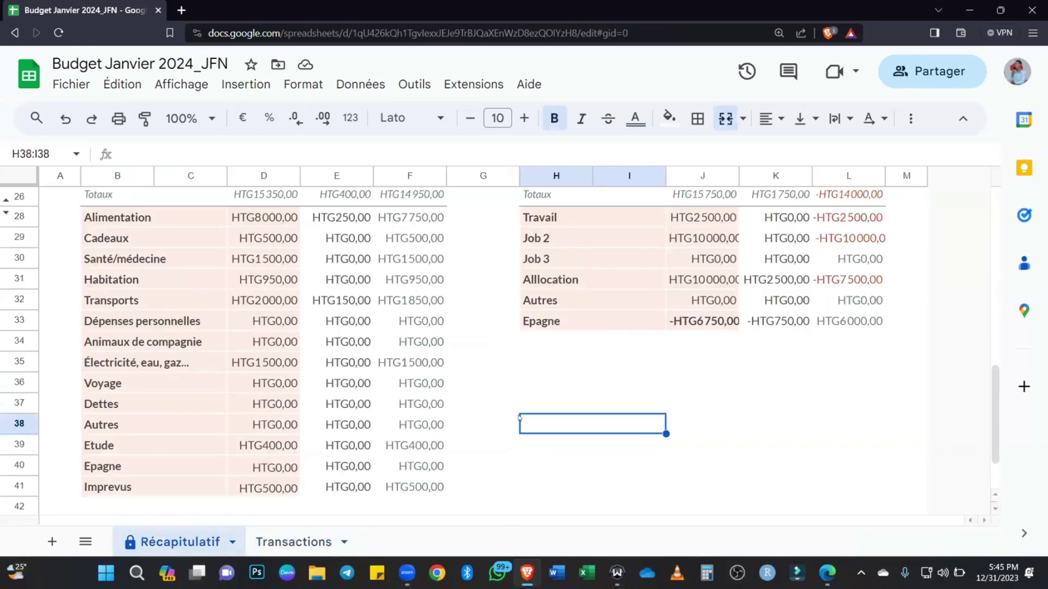
scroll(518, 418, "up", 2)
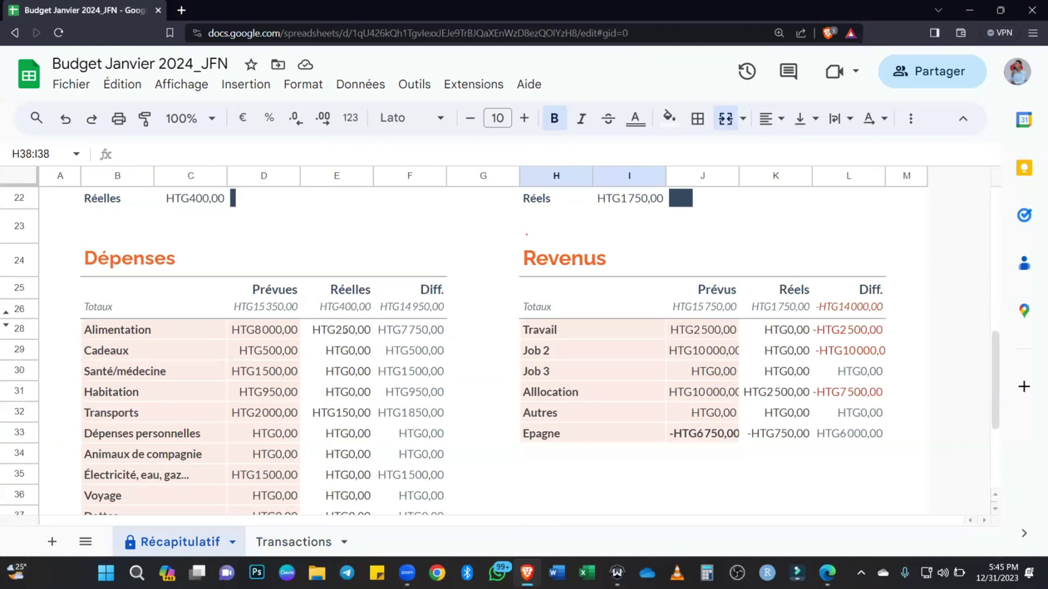
left_click(284, 547)
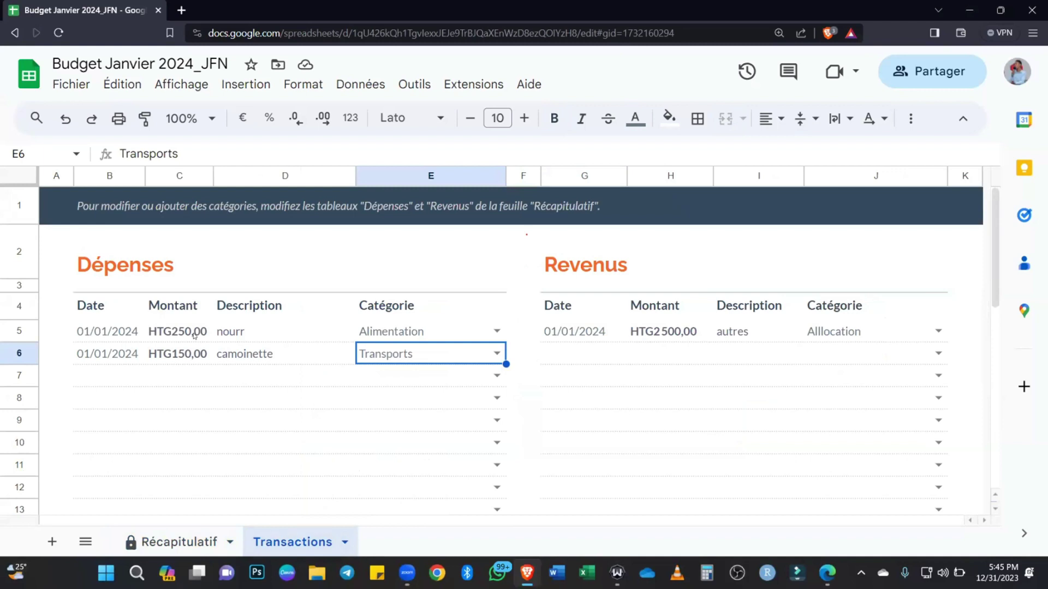
Try Cadeaux as the first Dépenses transaction's category and check the effect on the Récapitulatif sheet.
left_click(496, 331)
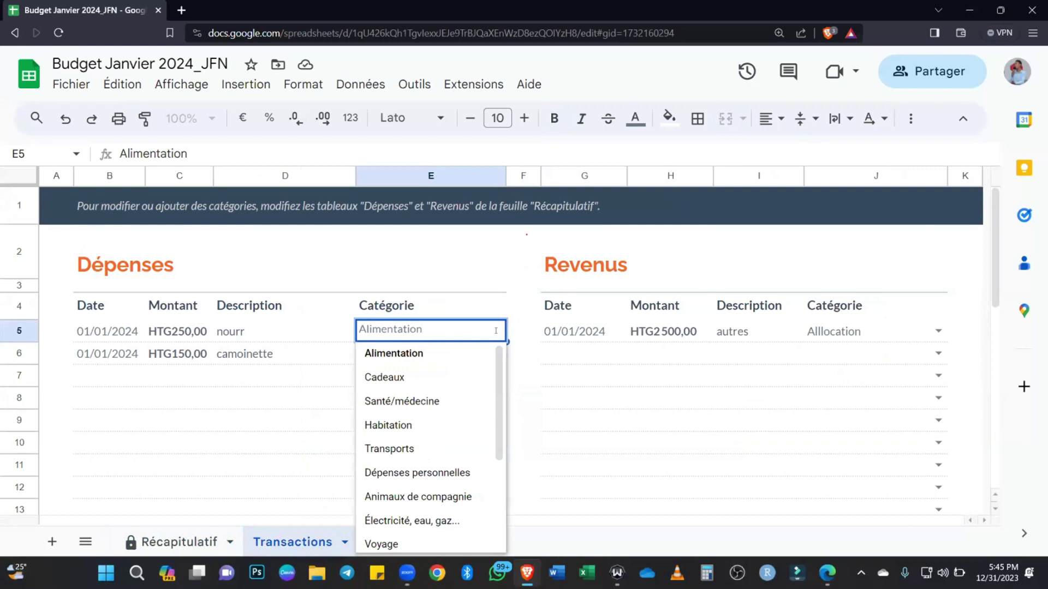
left_click(467, 373)
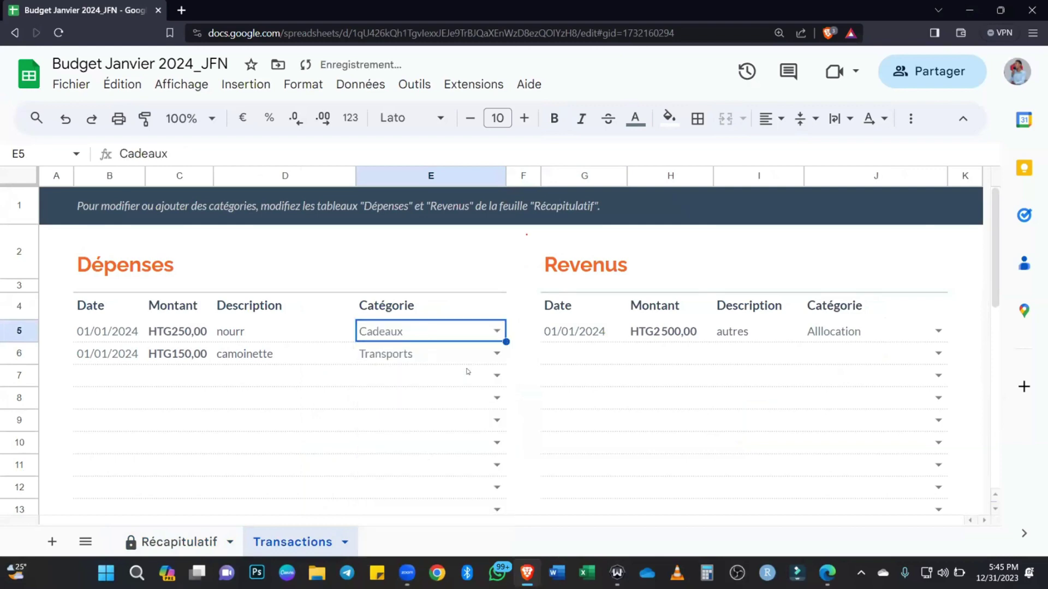
left_click(190, 553)
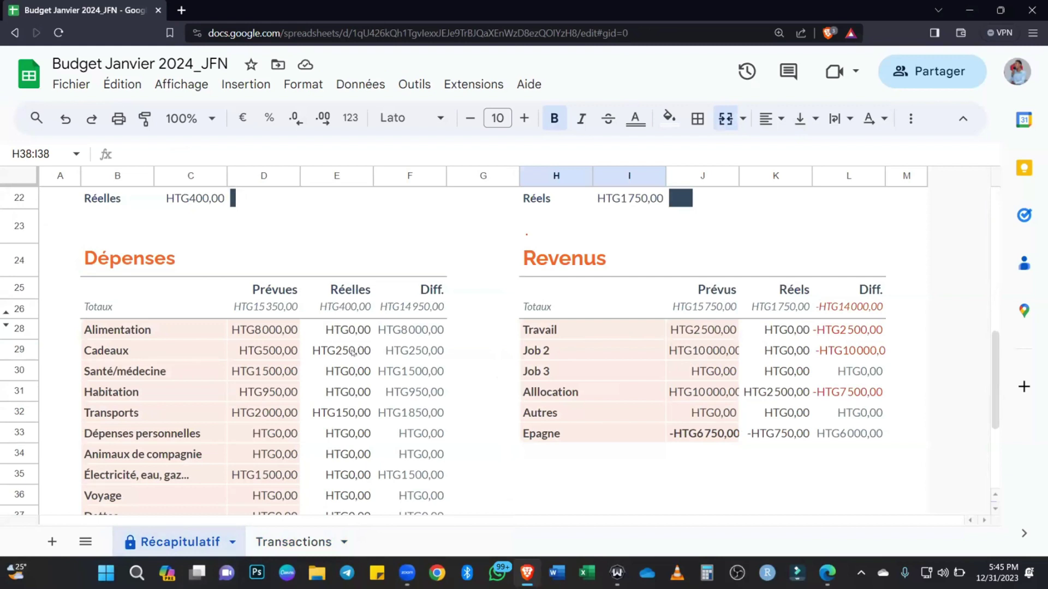
Set the first Dépenses transaction's category back to Alimentation on the Transactions sheet.
left_click(293, 543)
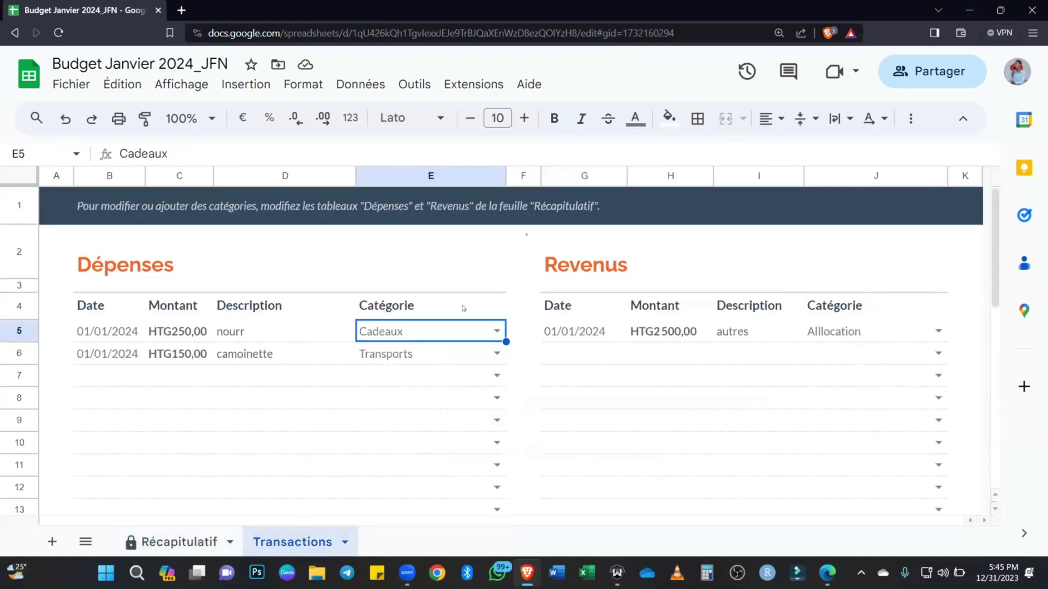
left_click(497, 331)
left_click(469, 358)
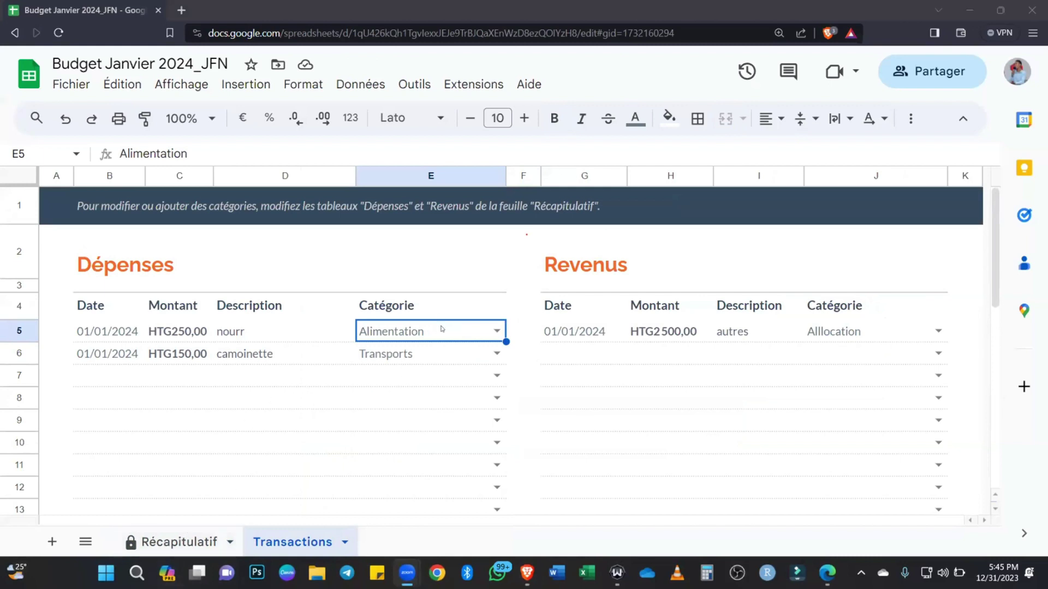
Examine the formulas behind the actual Epagne, Alllocation and total income amounts in the Récapitulatif sheet's Revenus table.
left_click(180, 359)
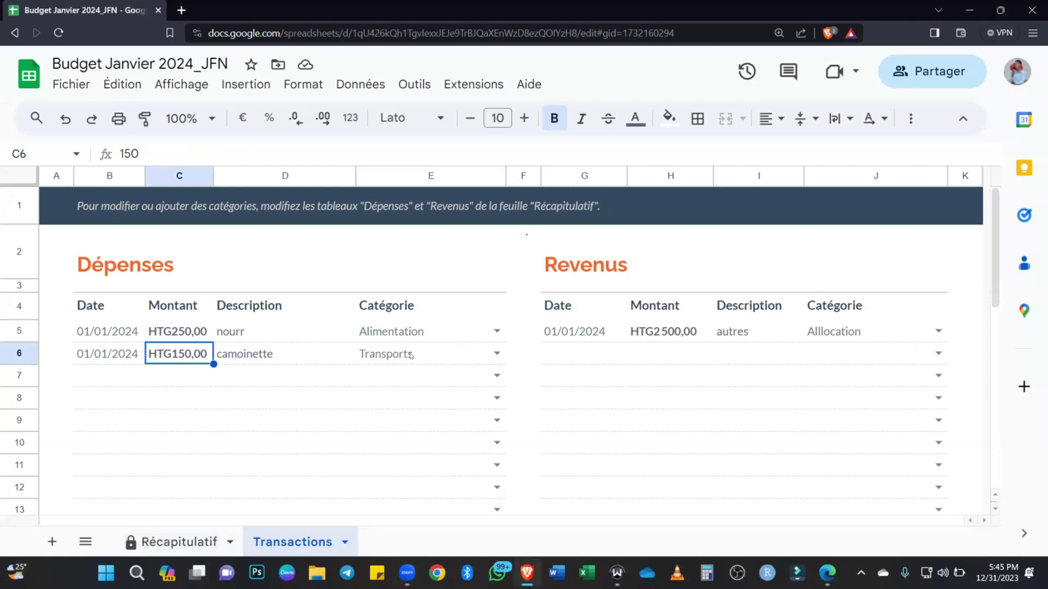
left_click(180, 541)
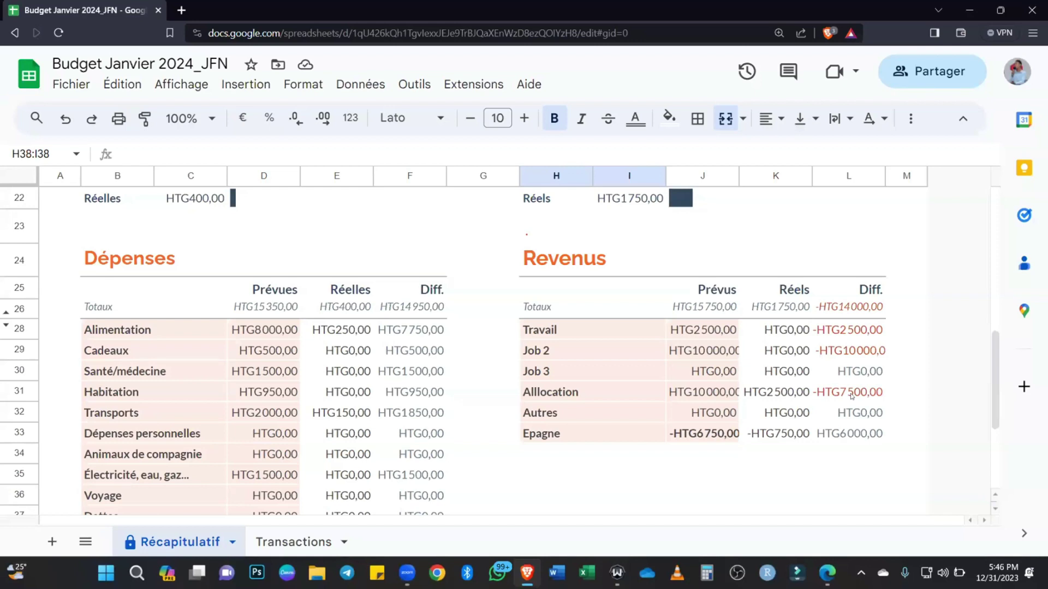
left_click(781, 434)
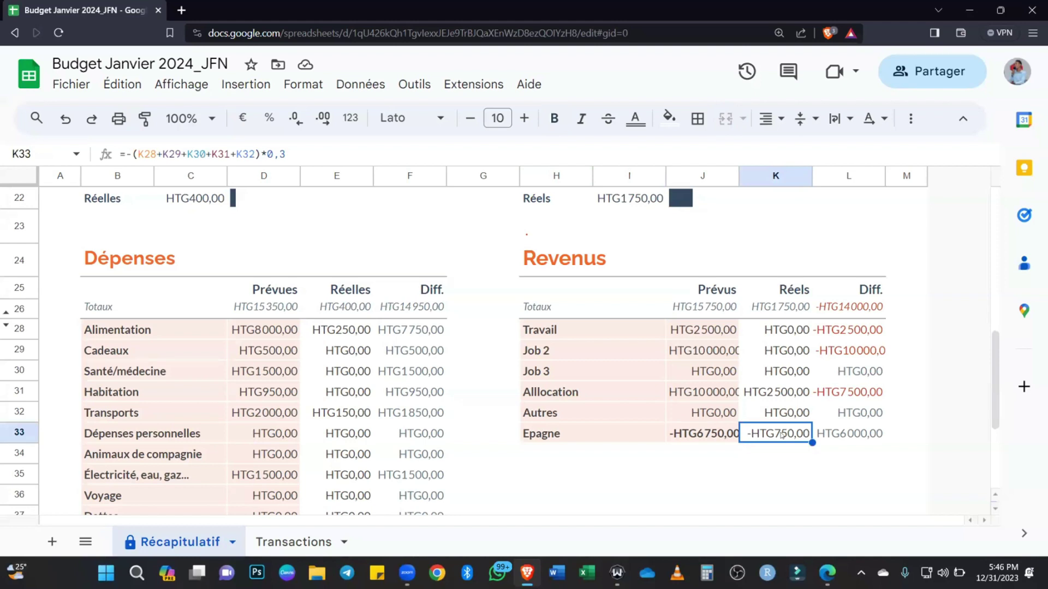
left_click(774, 476)
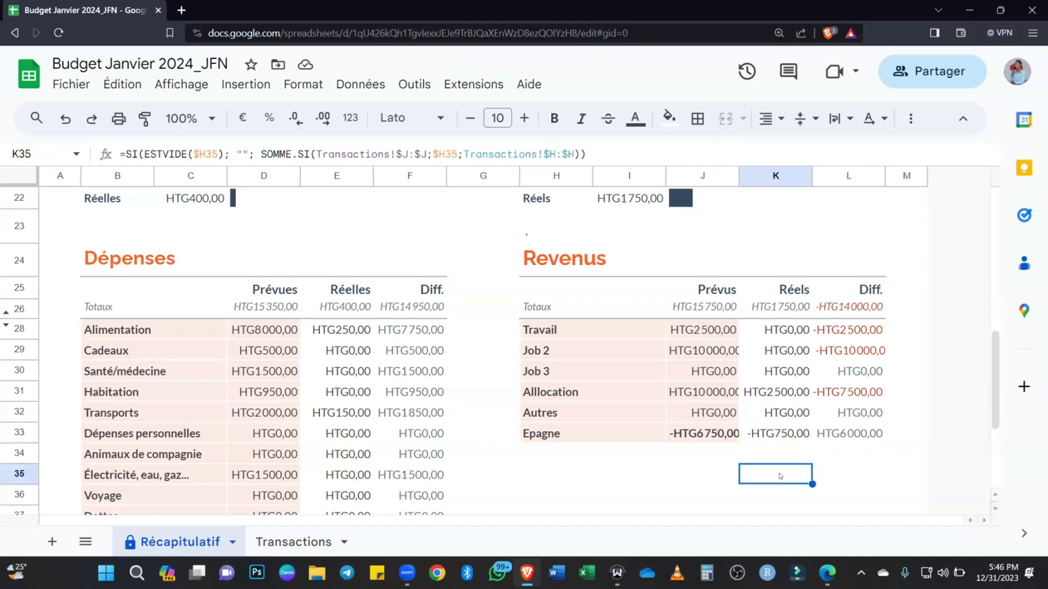
left_click(796, 398)
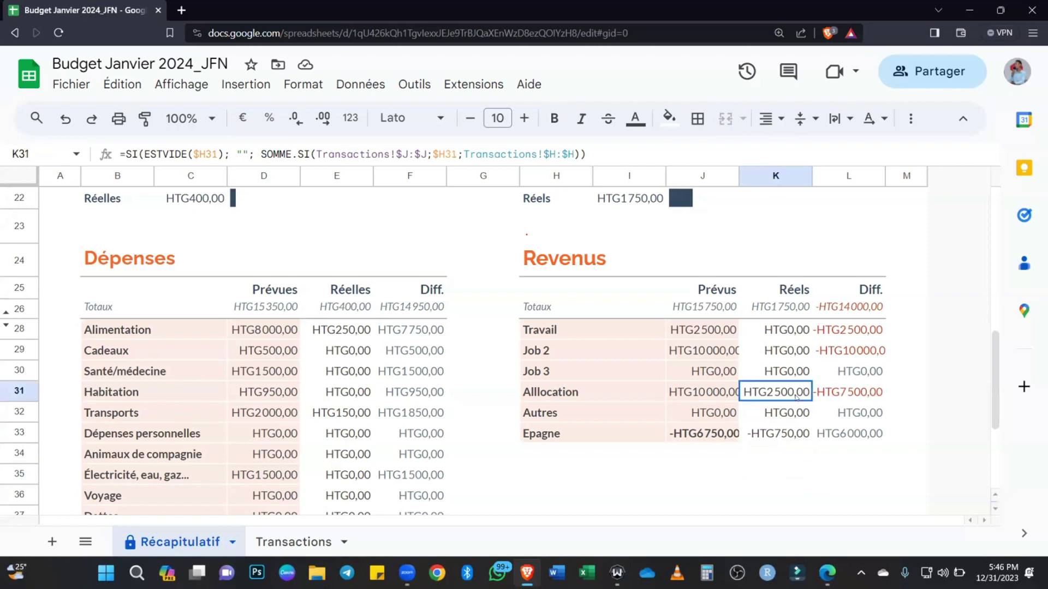
left_click(787, 308)
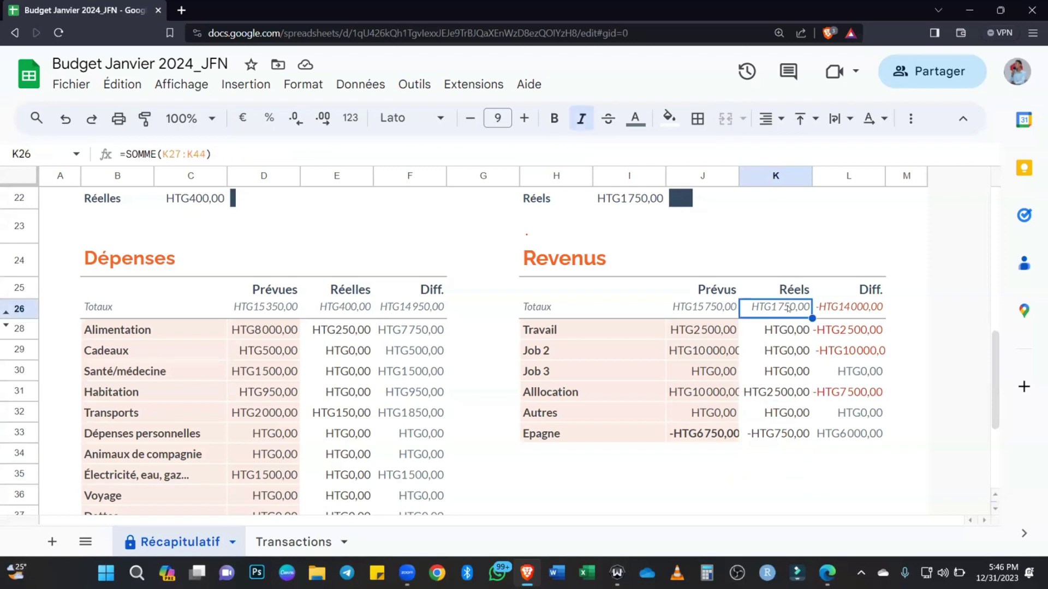
left_click(787, 439)
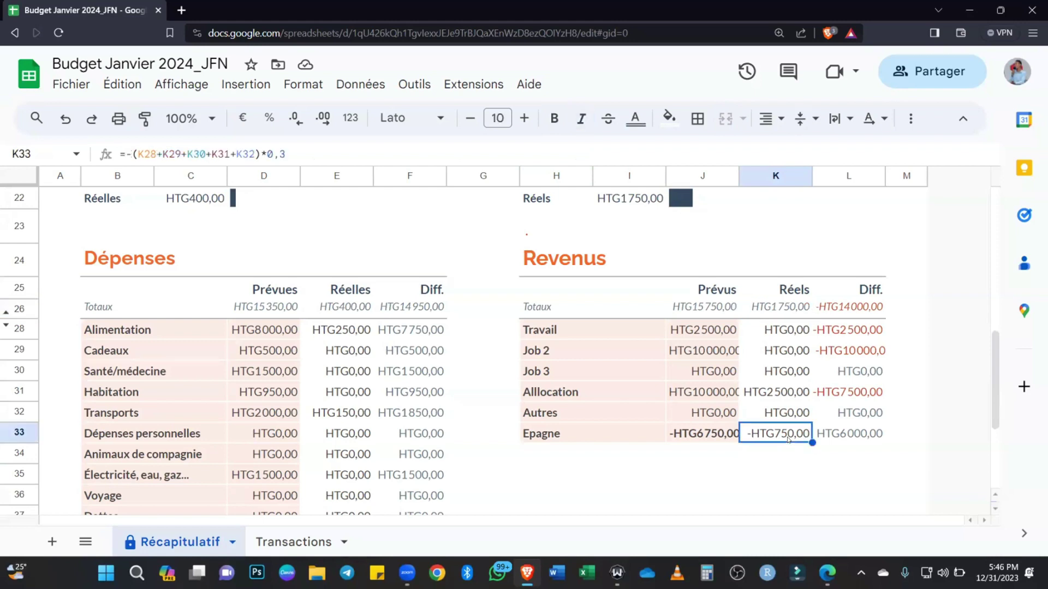
left_click(788, 457)
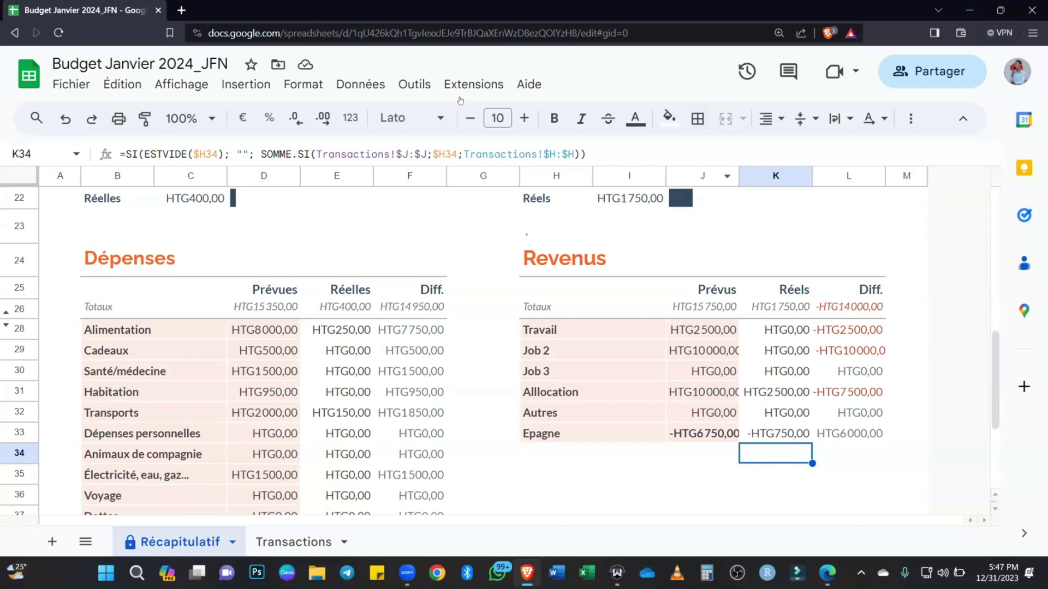
Add a third Dépenses transaction of 10000 in the Transports category and check its effect on the Récapitulatif sheet.
left_click(308, 543)
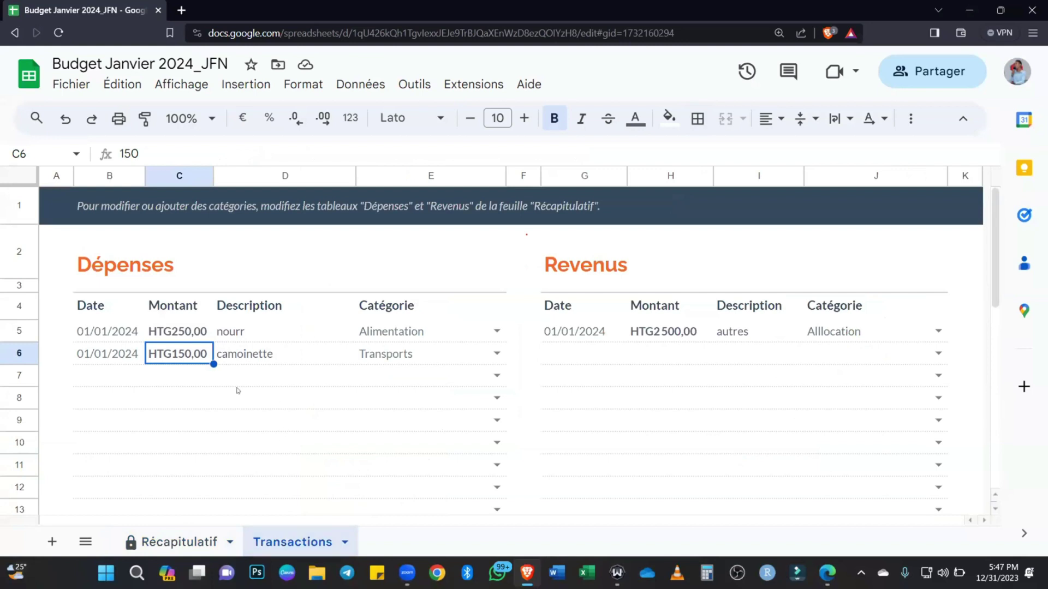
left_click(187, 383)
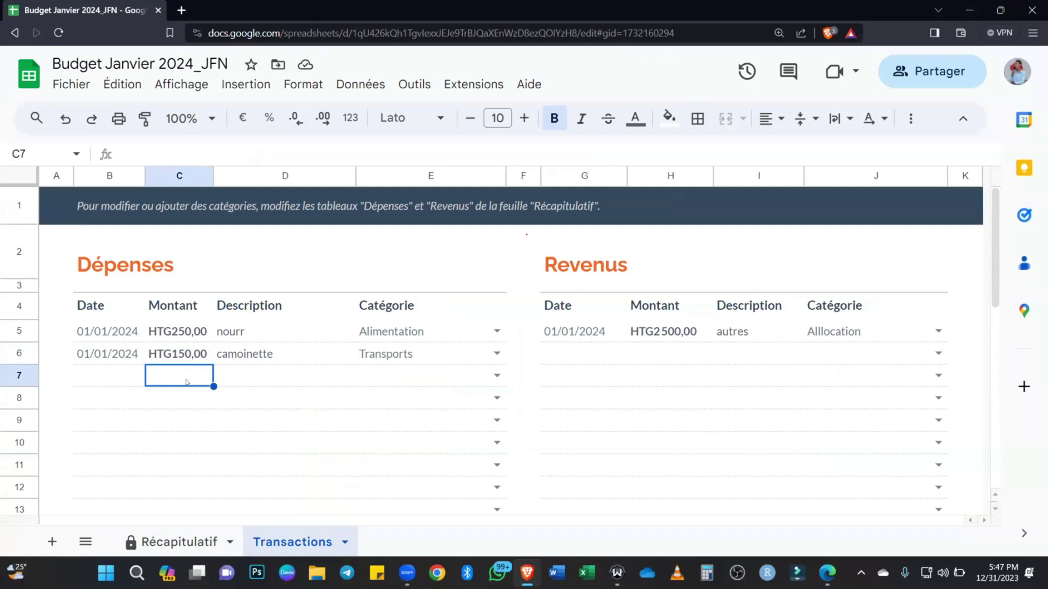
type("10000")
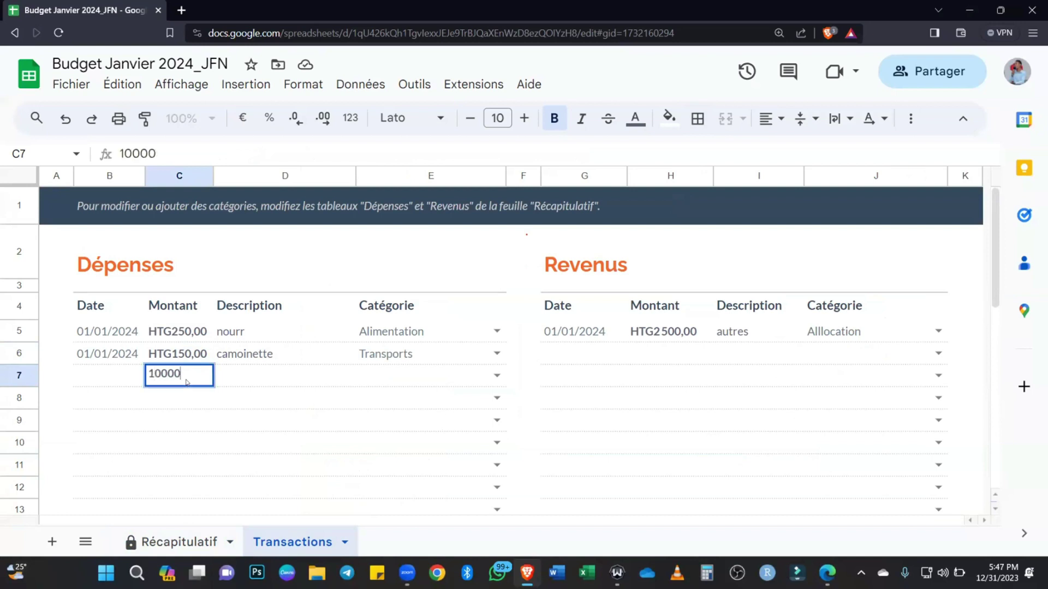
key("Tab")
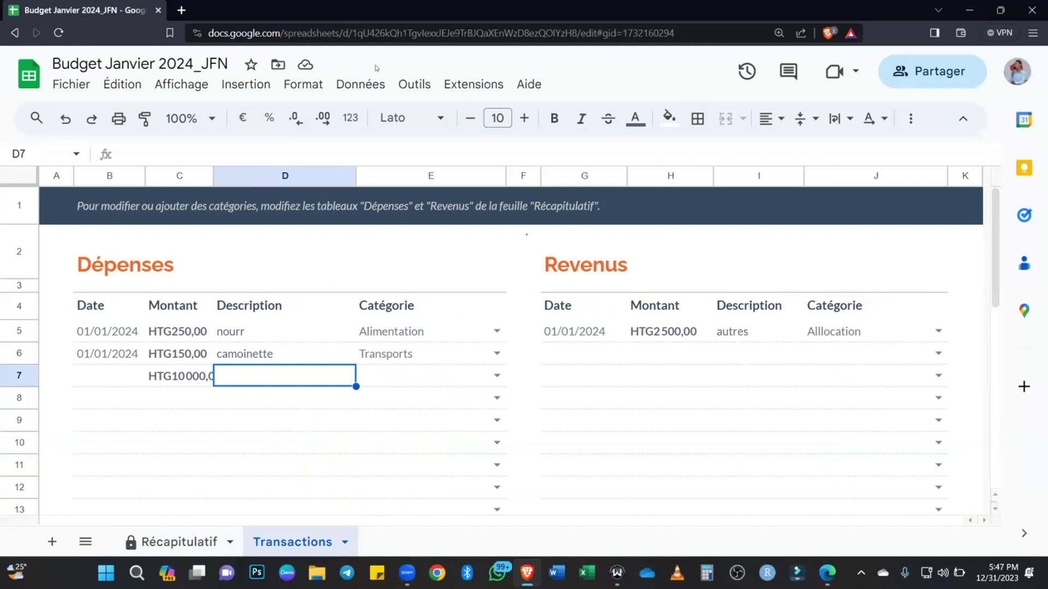
left_click(496, 376)
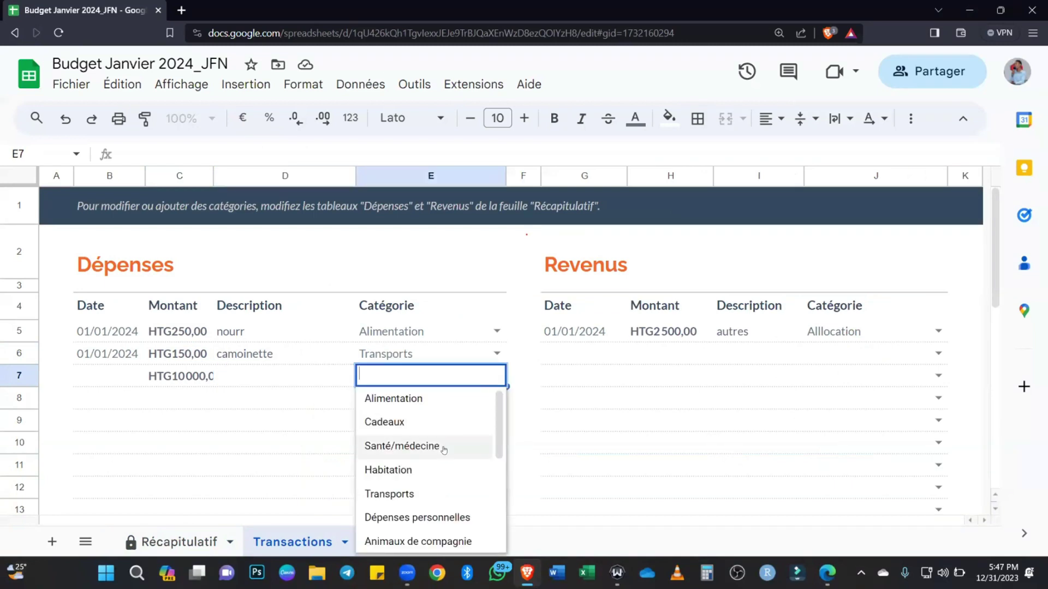
left_click(425, 494)
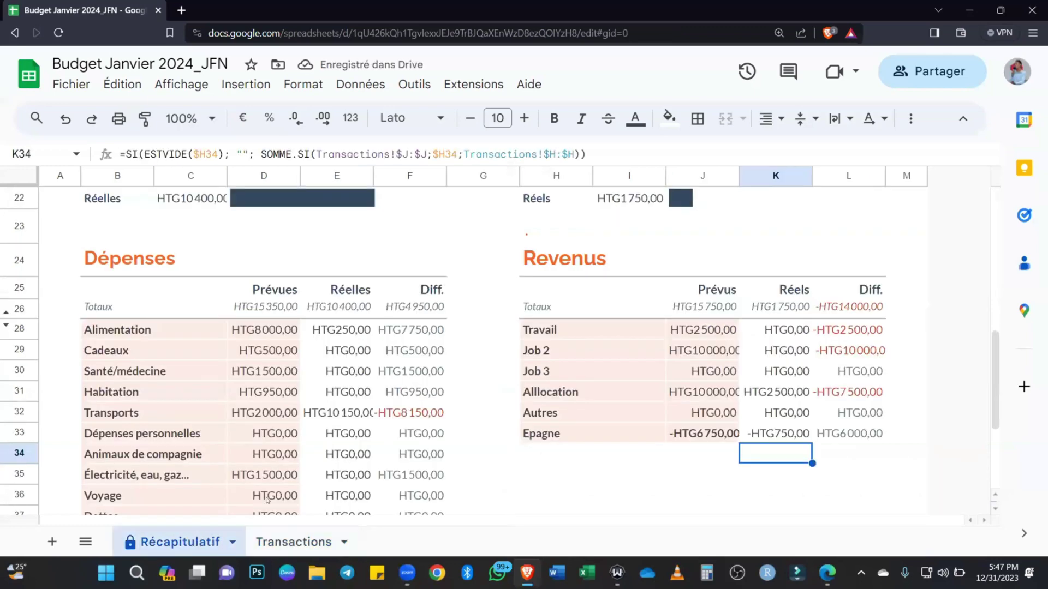
left_click(197, 536)
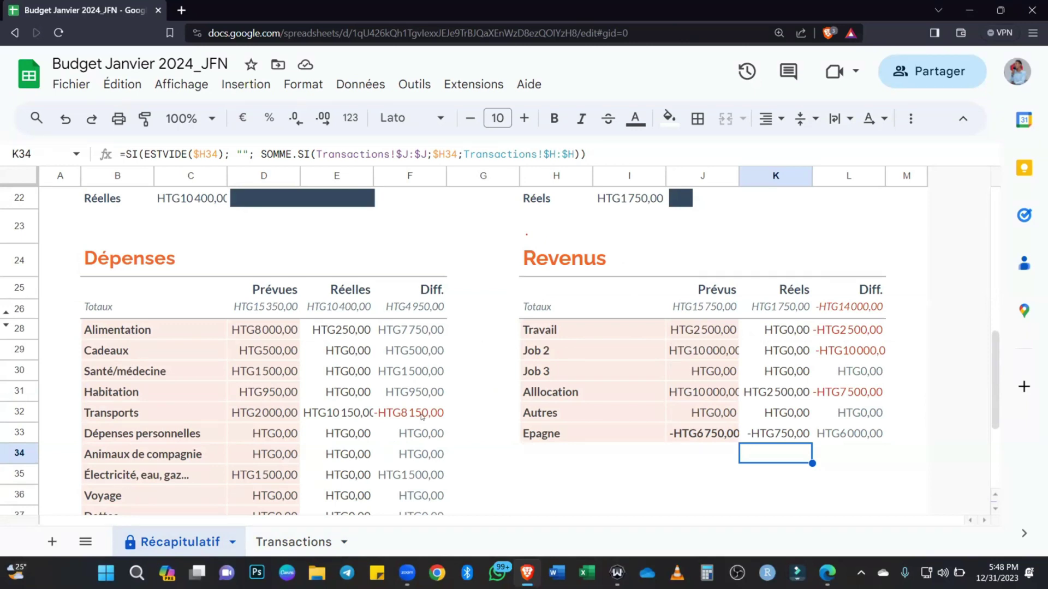
Clear the third Dépenses transaction's amount on the Transactions sheet and set it to 0.
left_click(312, 543)
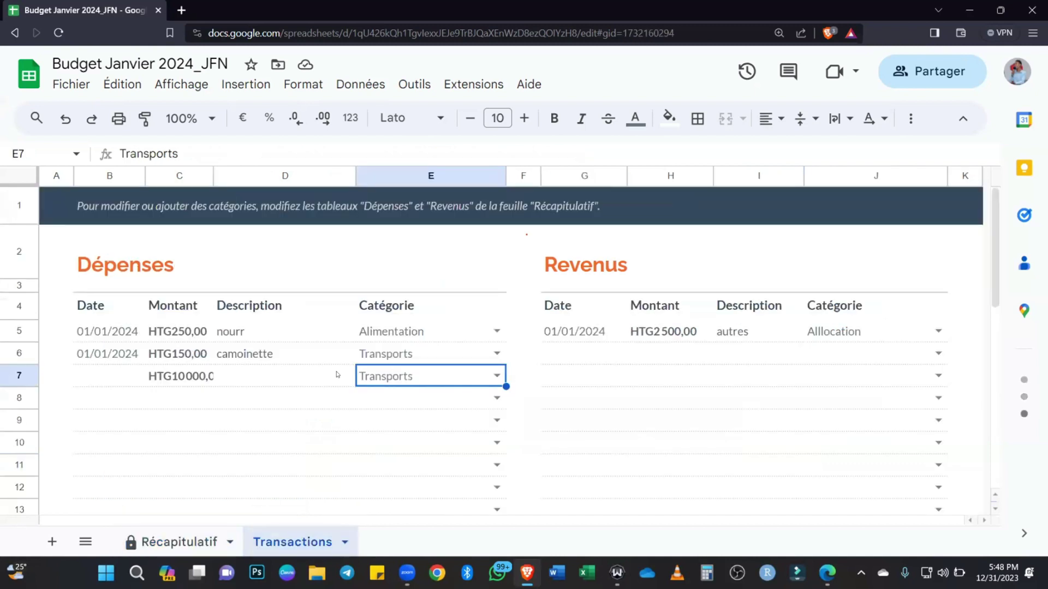
left_click(195, 377)
key("Delete")
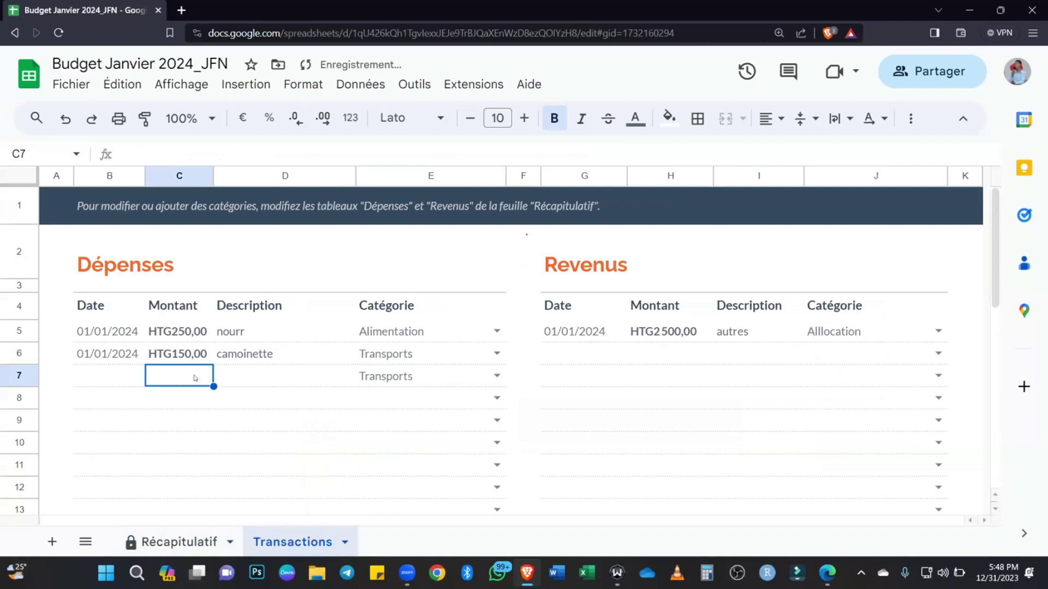
type("0")
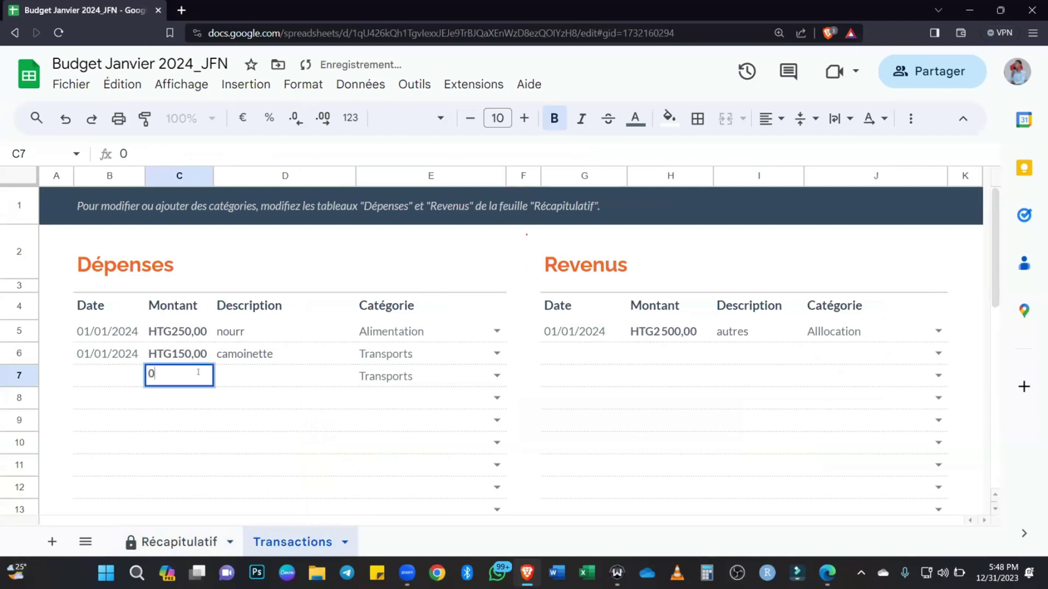
left_click(224, 374)
left_click(389, 381)
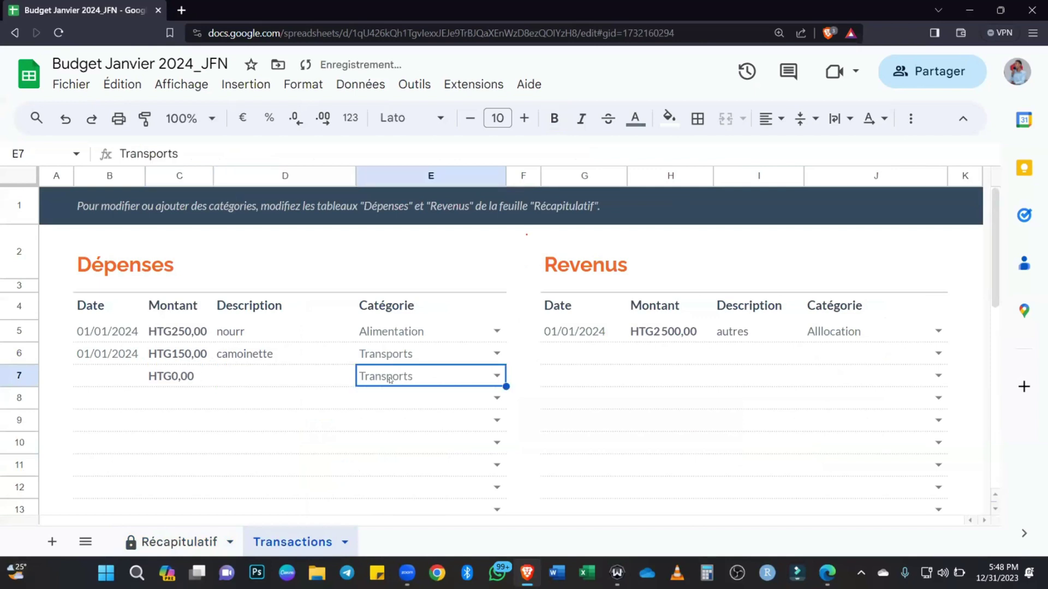
Review the planned, actual and difference amounts in the Récapitulatif sheet's Dépenses table, then return to the Transactions sheet.
left_click(196, 541)
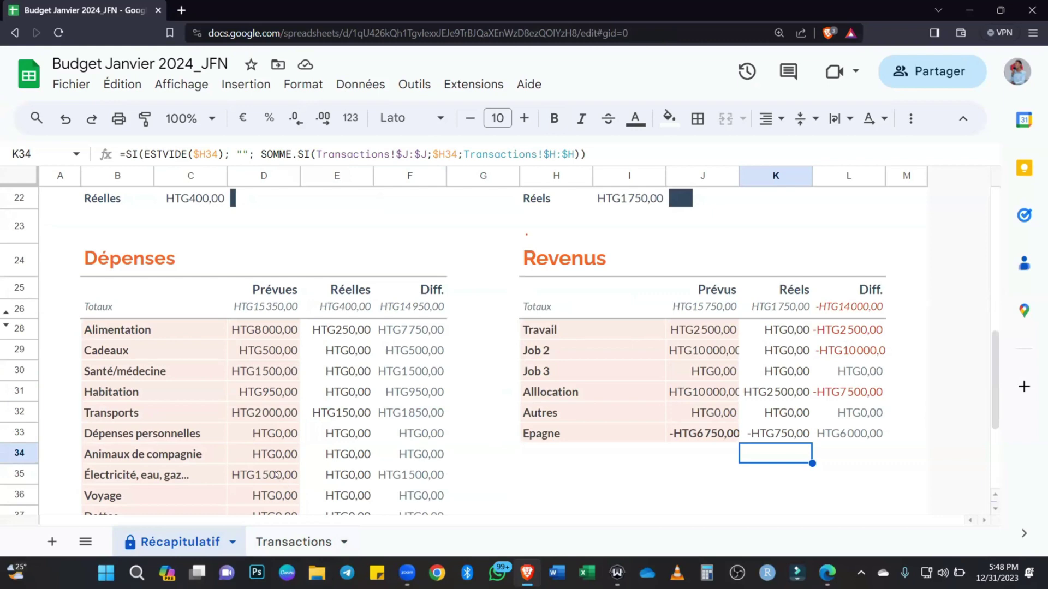
scroll(249, 459, "down", 2)
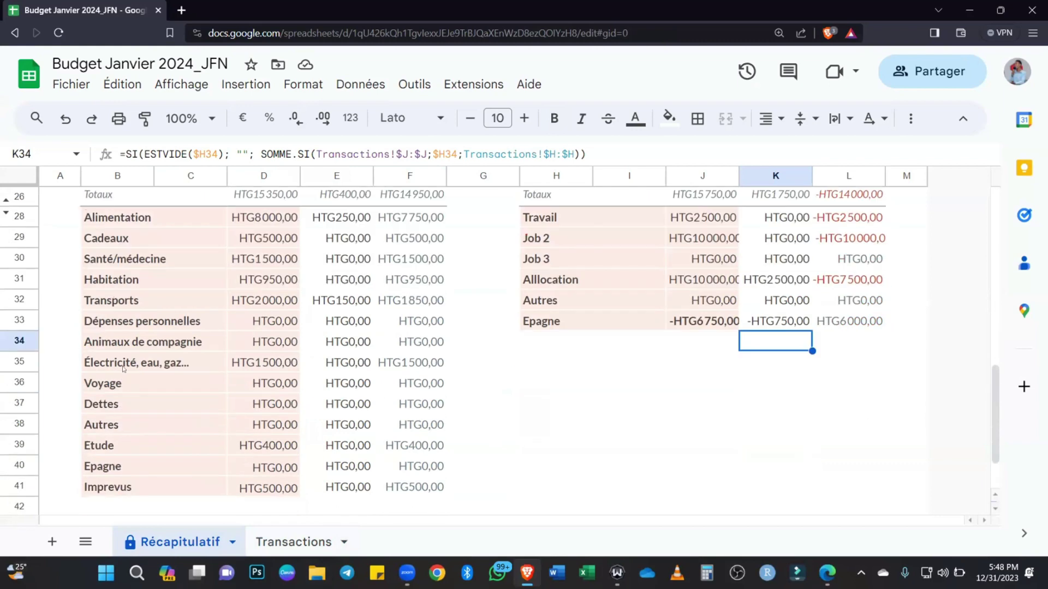
left_click(345, 547)
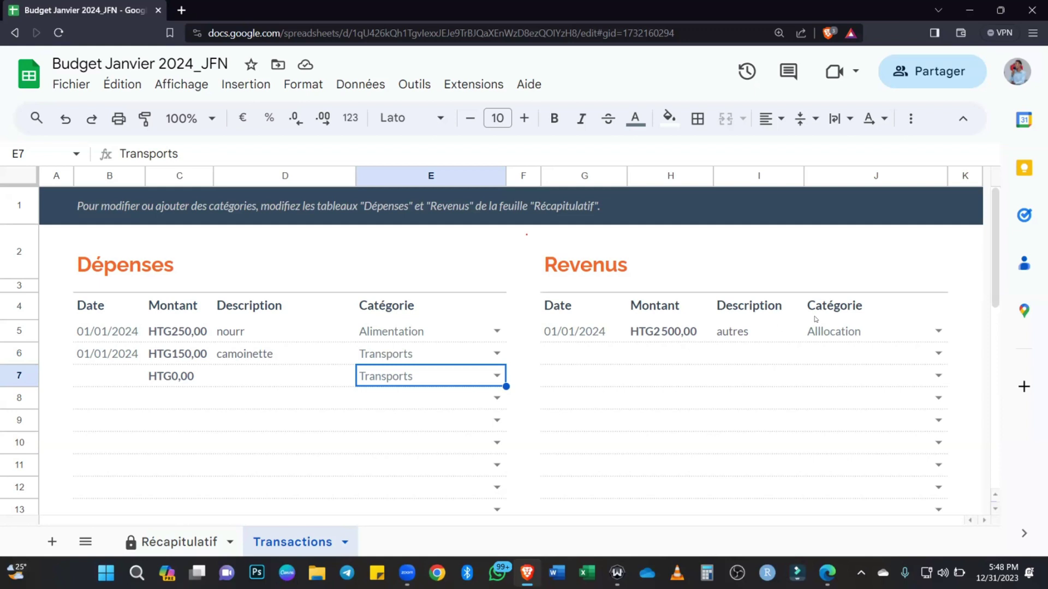
Fill the first Revenus date down to the second row on the Transactions sheet and change it to 05/01/2024.
left_click(670, 357)
left_click(579, 334)
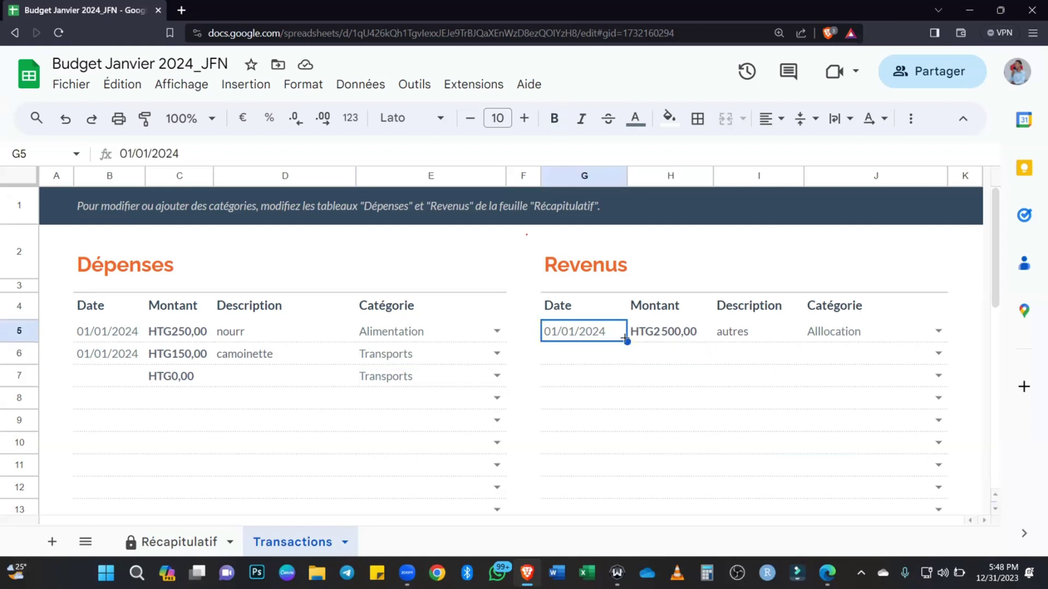
left_click_drag(627, 342, 598, 355)
double_click(598, 355)
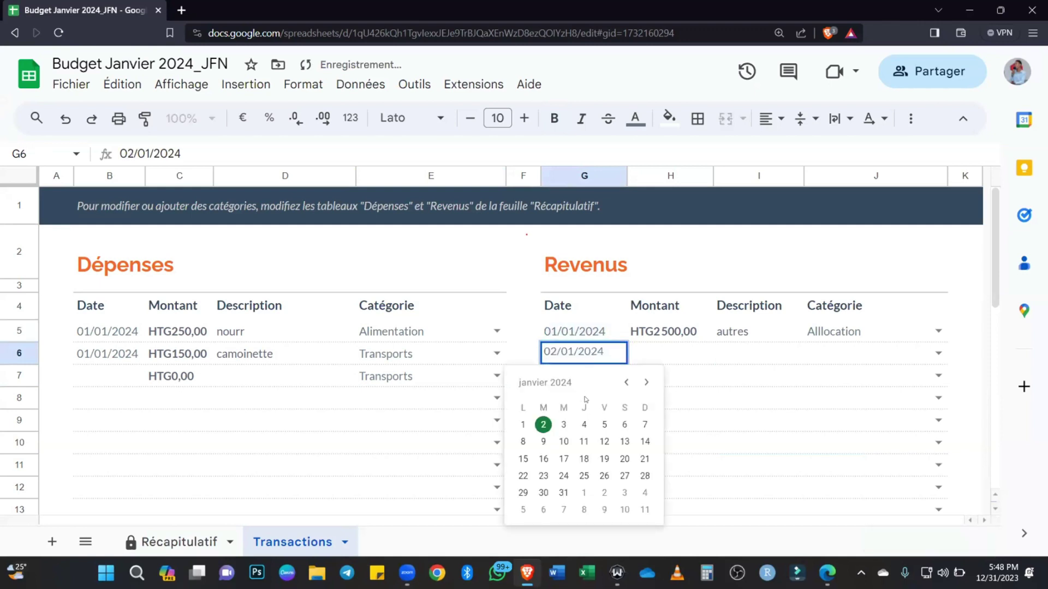
left_click(604, 425)
Complete the second Revenus transaction with an amount of 5000, the giver's name as description and the Alllocation category.
left_click(658, 361)
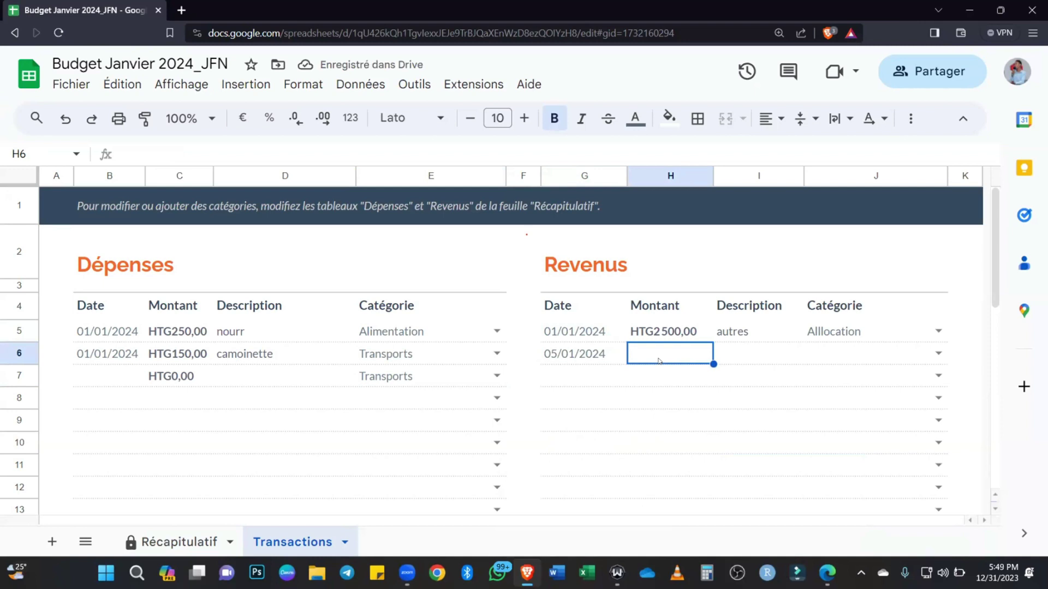
type("5000")
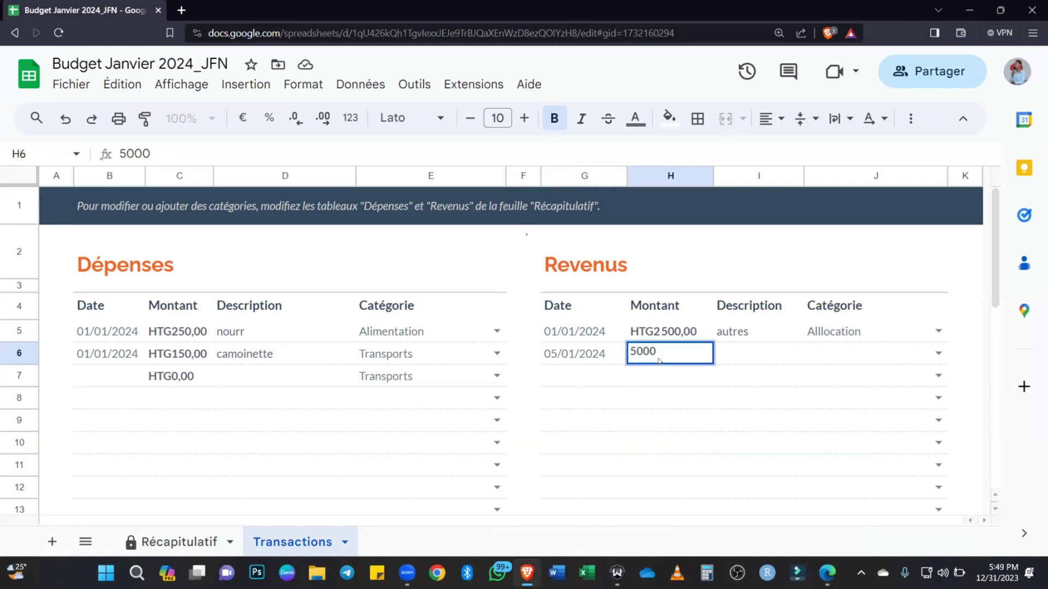
key("Tab")
type("ta")
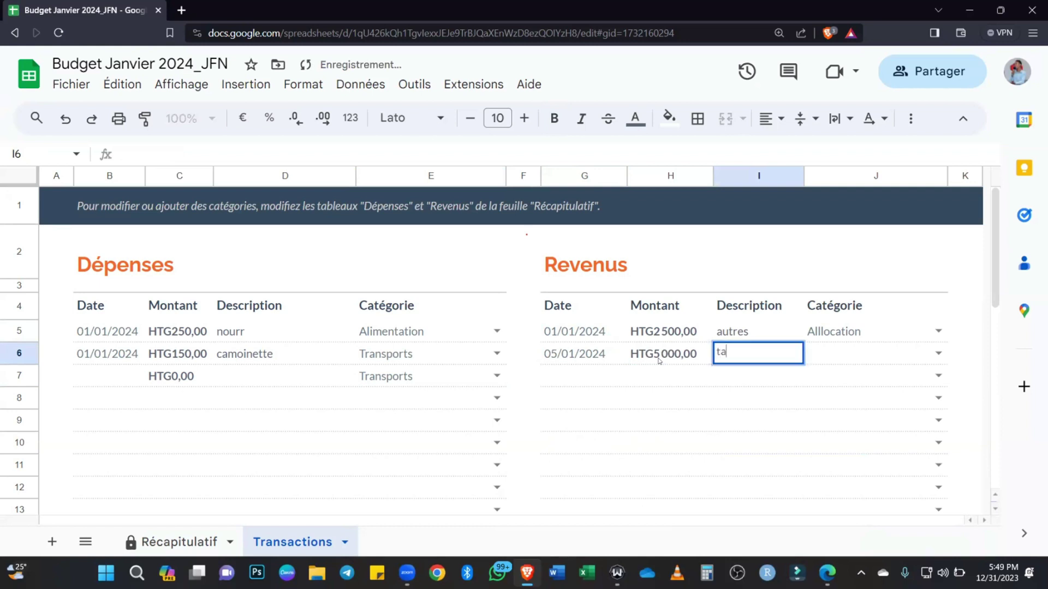
type("tie jojo")
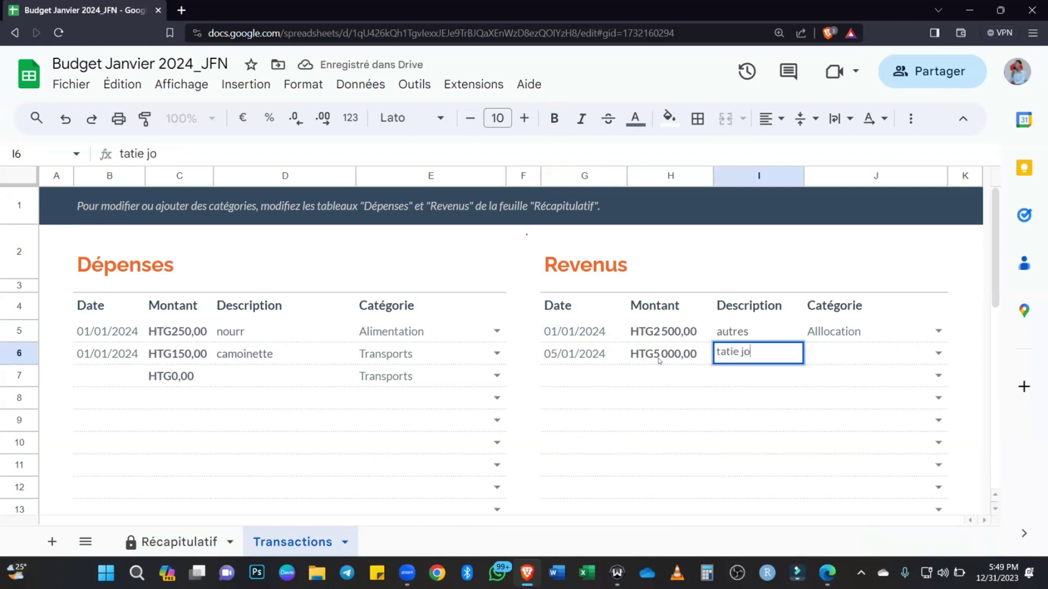
key("Tab")
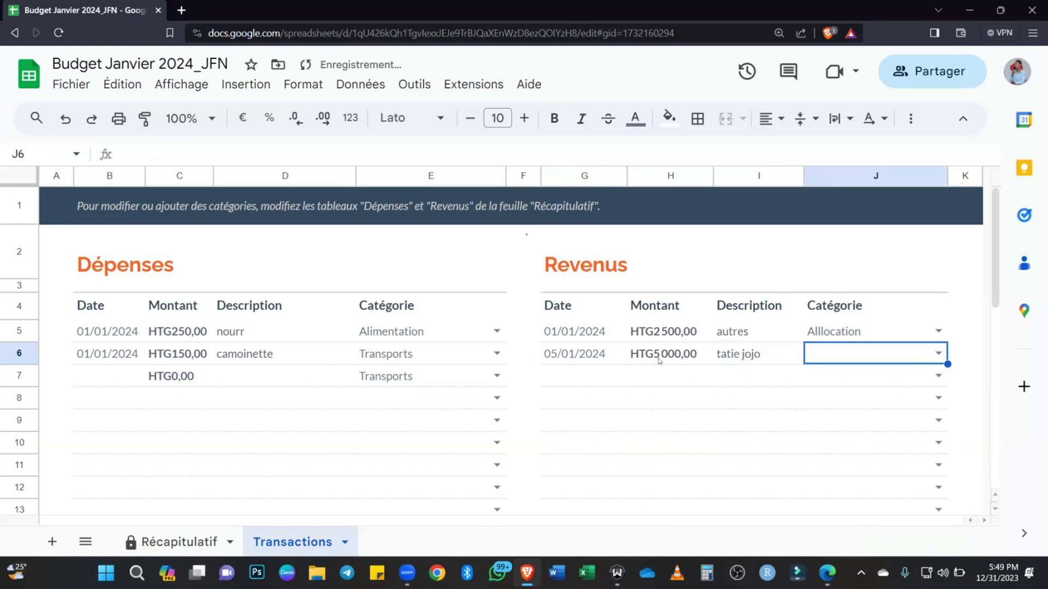
left_click(938, 353)
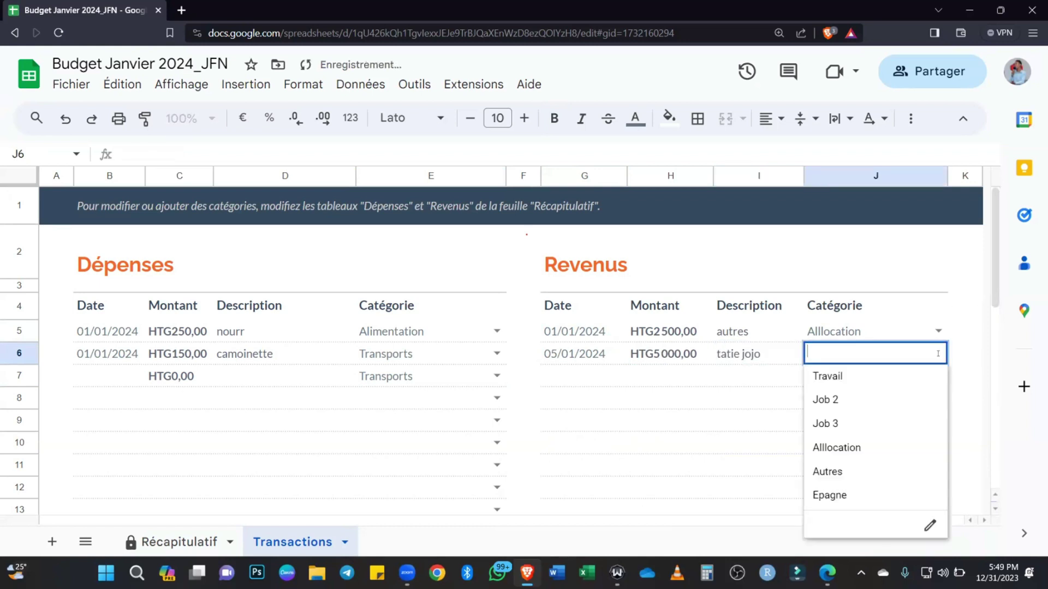
left_click(856, 449)
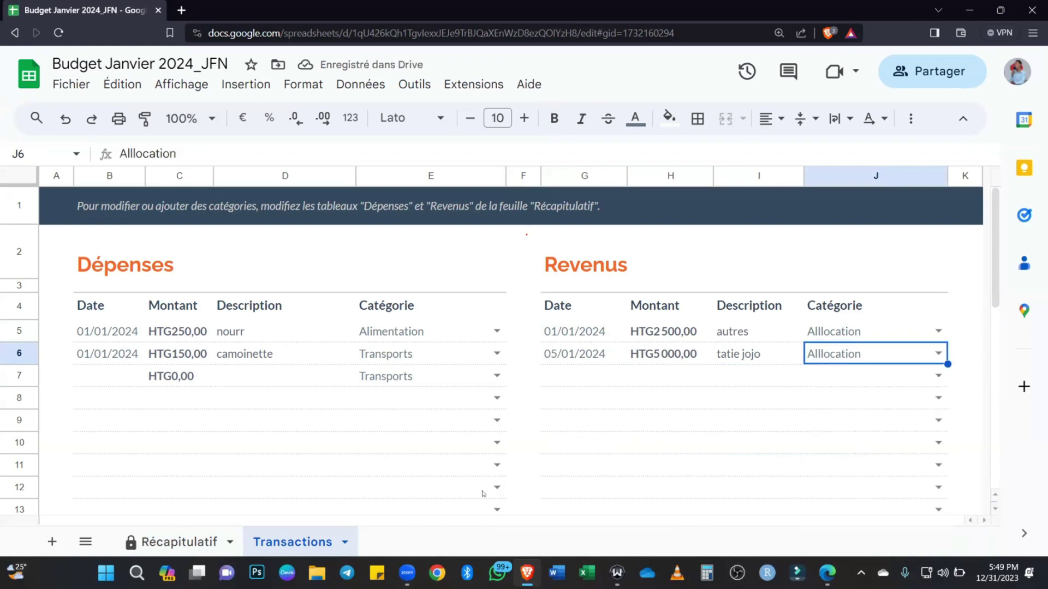
Examine the planned, actual and difference amounts of the Alllocation row in the Récapitulatif sheet's Revenus table.
left_click(174, 542)
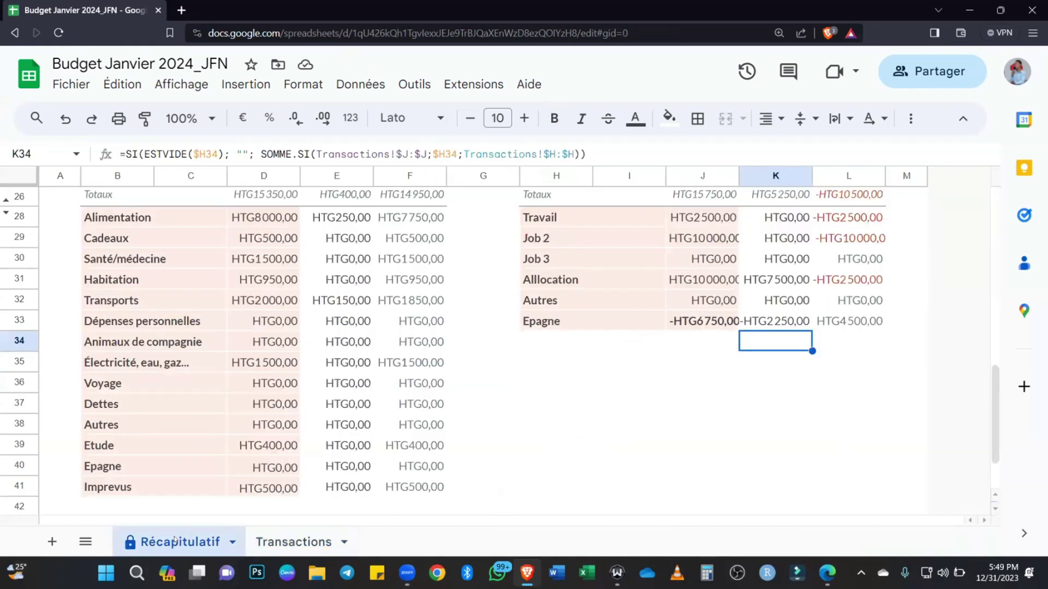
scroll(704, 434, "up", 1)
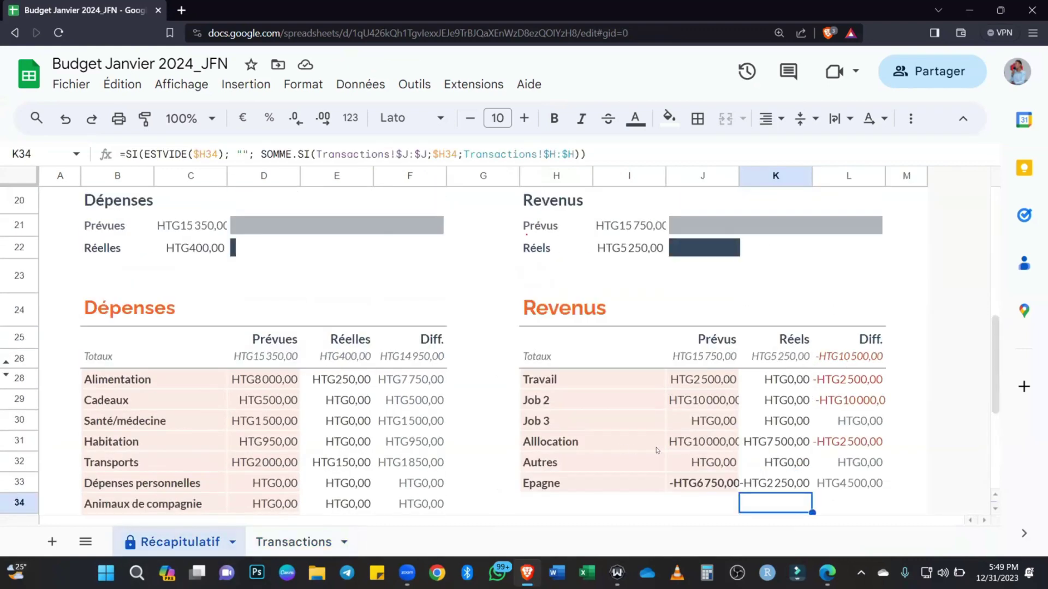
left_click(779, 443)
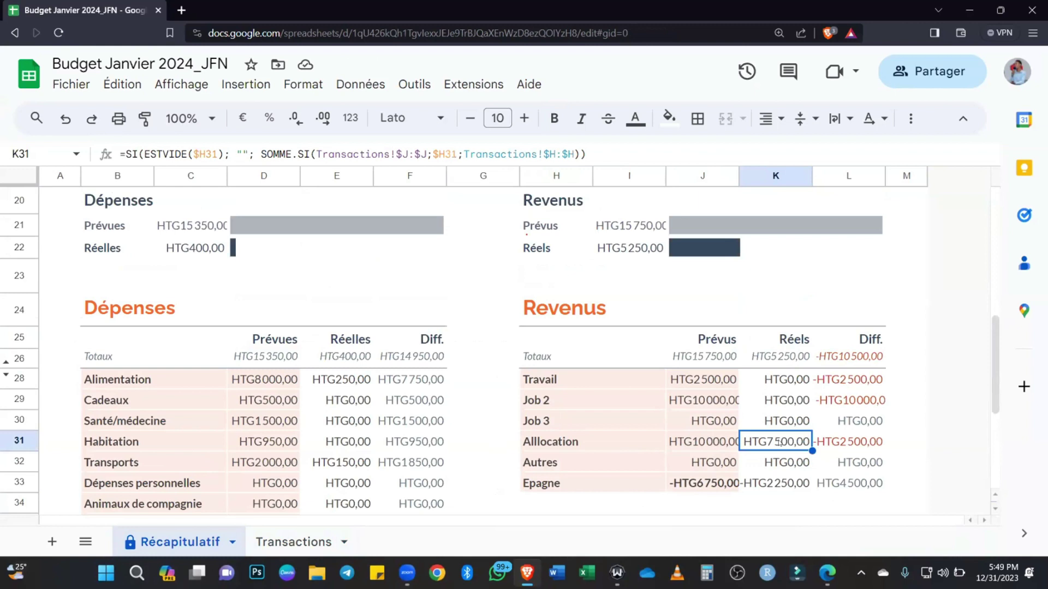
left_click(711, 449)
left_click(791, 441)
left_click(861, 448)
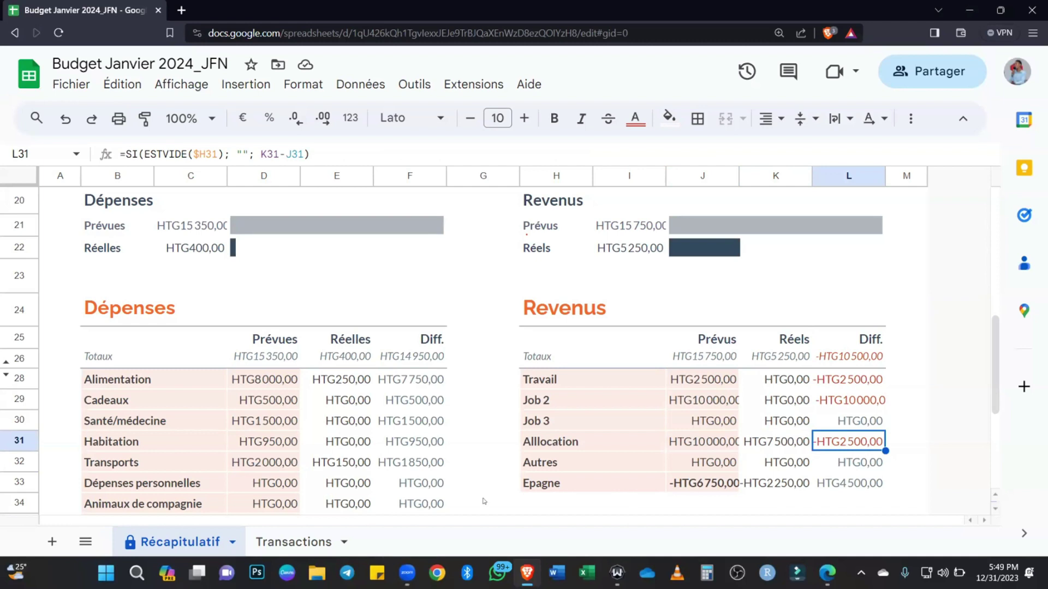
Change the second Revenus transaction's category to Travail and check the effect on the Récapitulatif sheet.
left_click(294, 548)
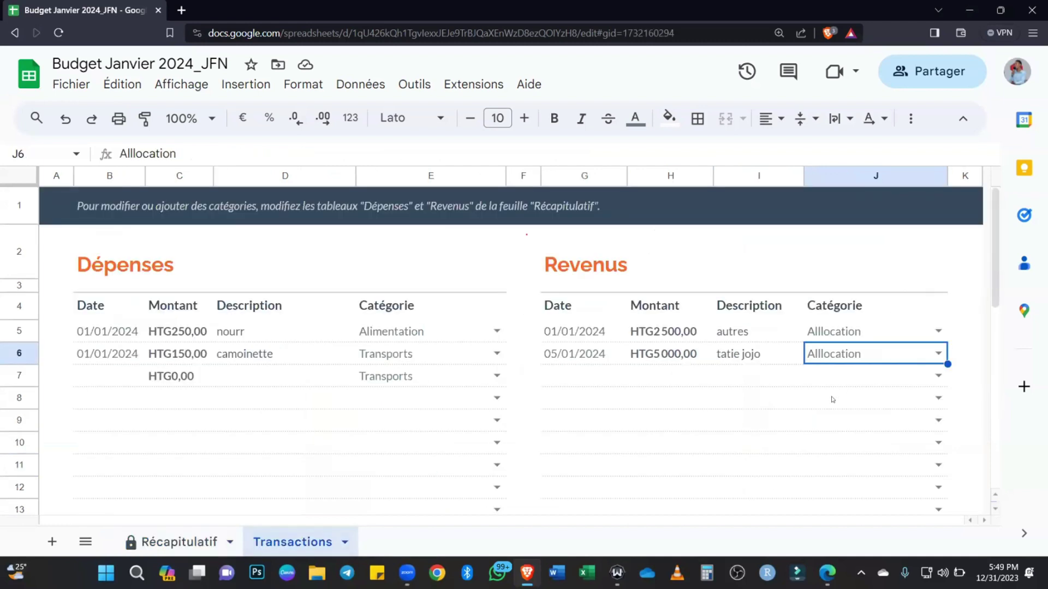
left_click(938, 353)
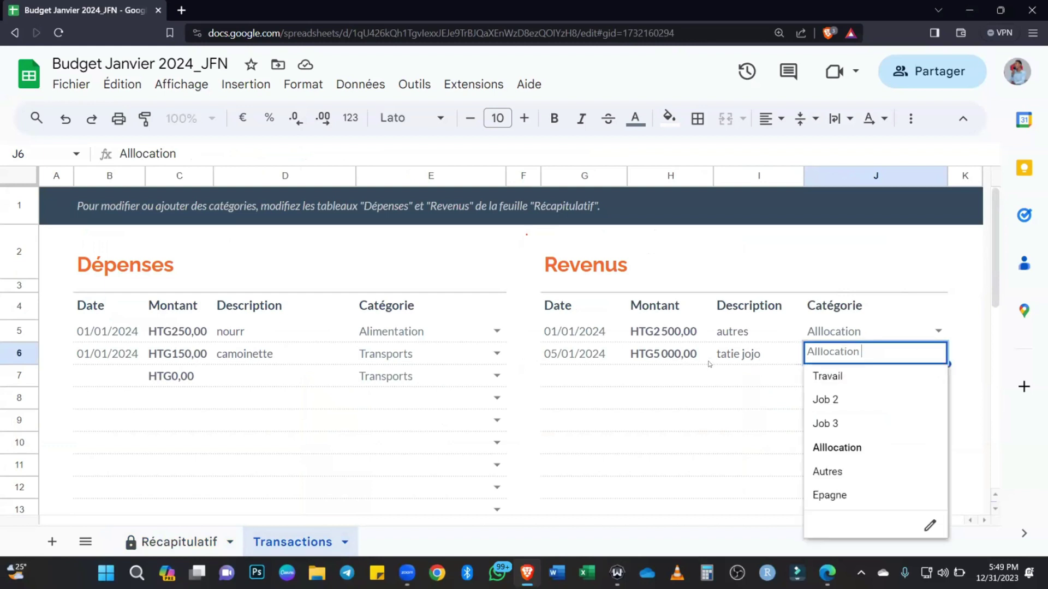
left_click(844, 381)
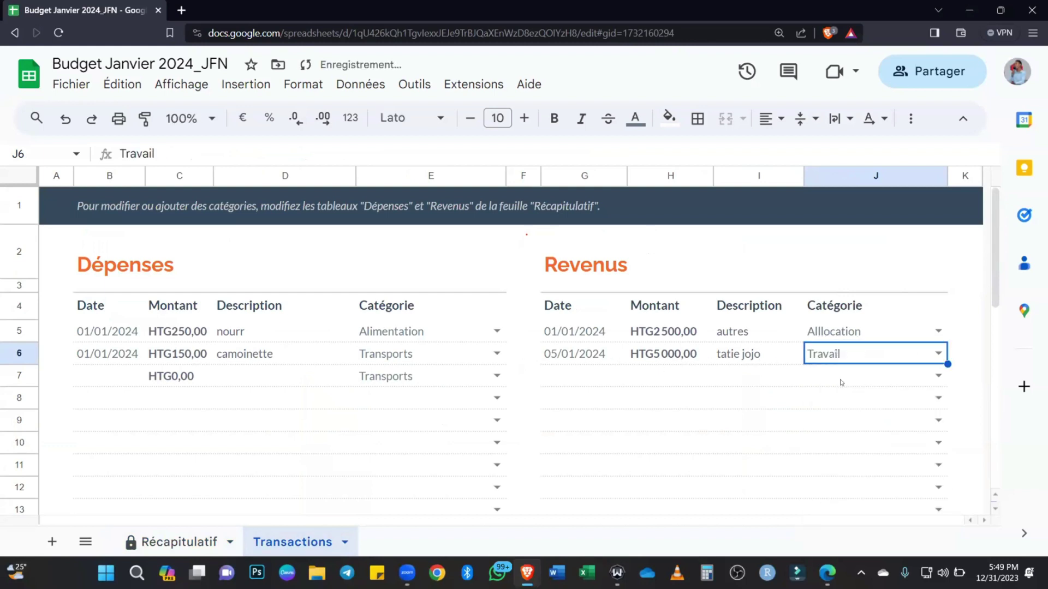
left_click(195, 543)
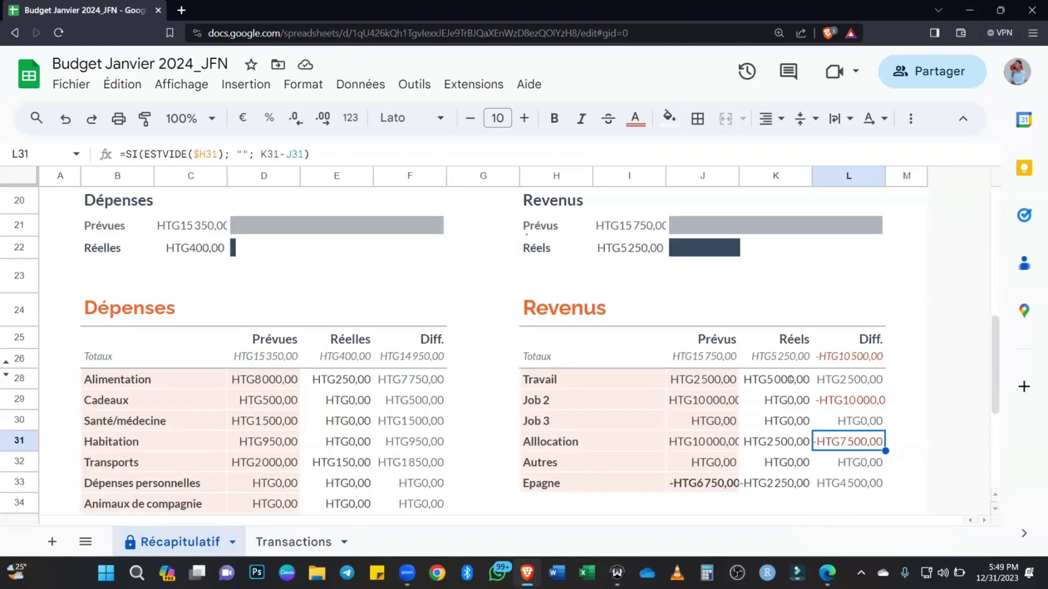
Set the second Revenus transaction's category back to Alllocation on the Transactions sheet.
left_click(294, 542)
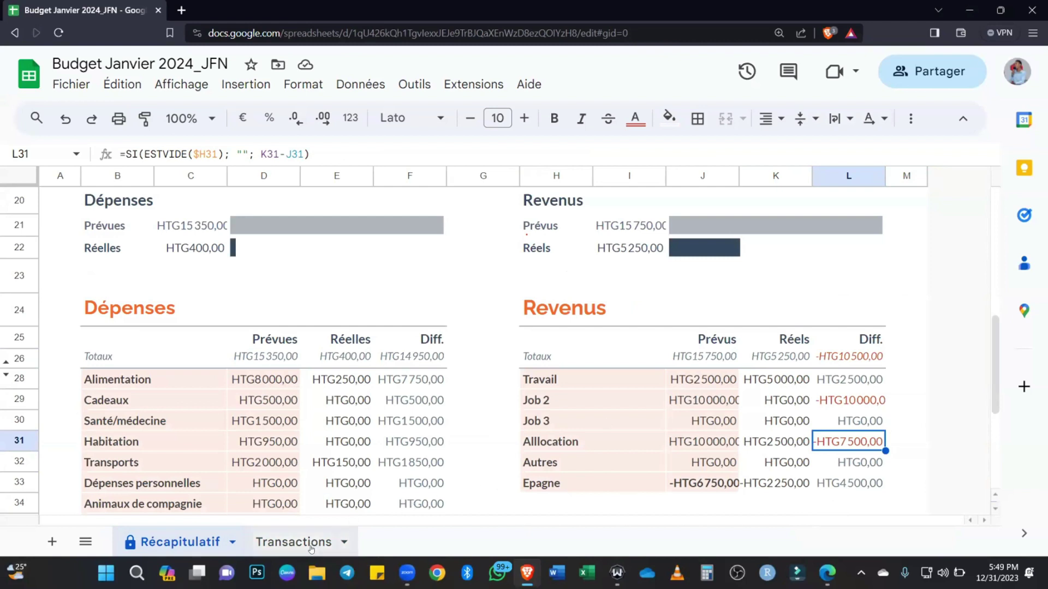
left_click(937, 352)
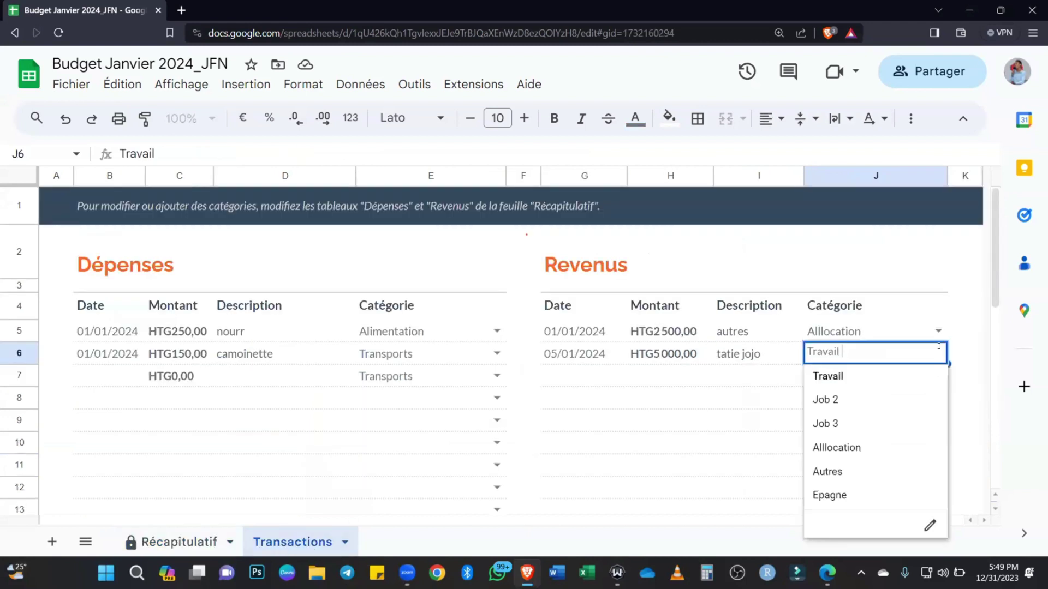
left_click(841, 444)
left_click(781, 444)
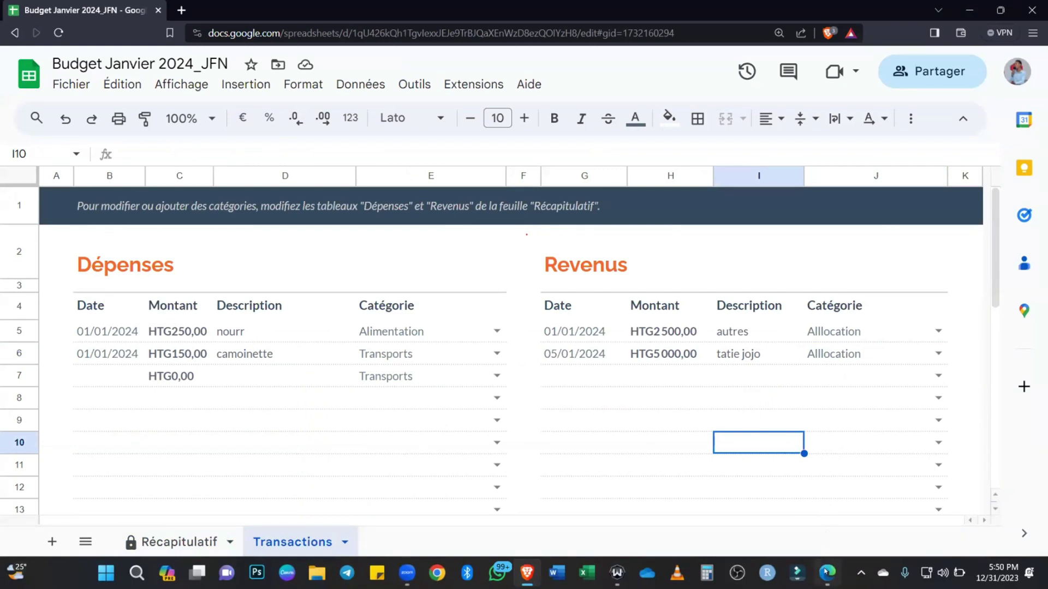
Switch to the Google Sheet_Documentation PDF in Edge, review its last two pages, and return to the budget spreadsheet in Brave.
mouse_move(826, 571)
left_click(827, 571)
scroll(684, 375, "down", 6)
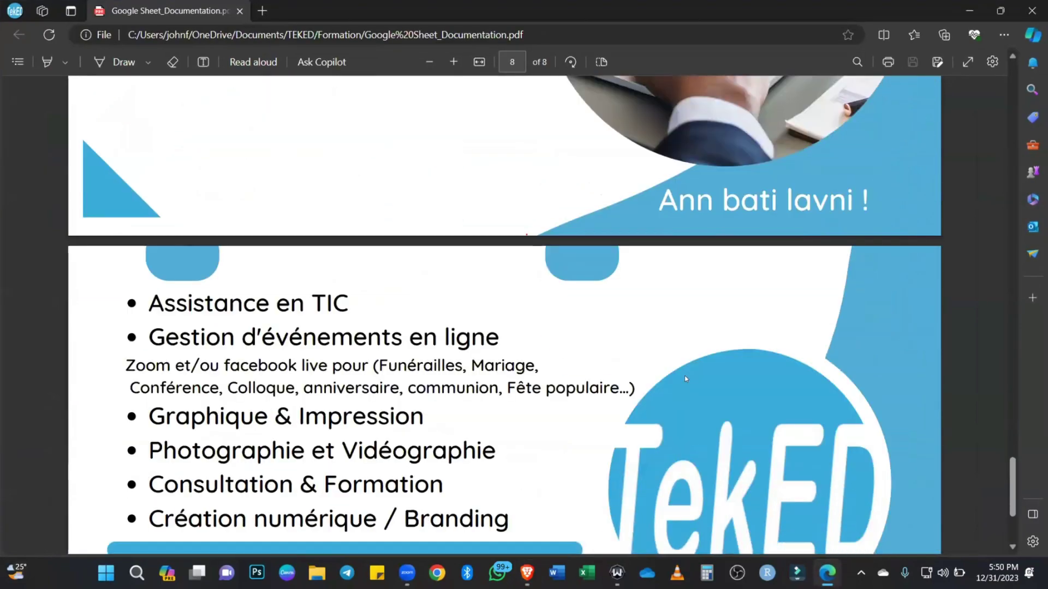
scroll(684, 378, "down", 3)
scroll(684, 377, "up", 8)
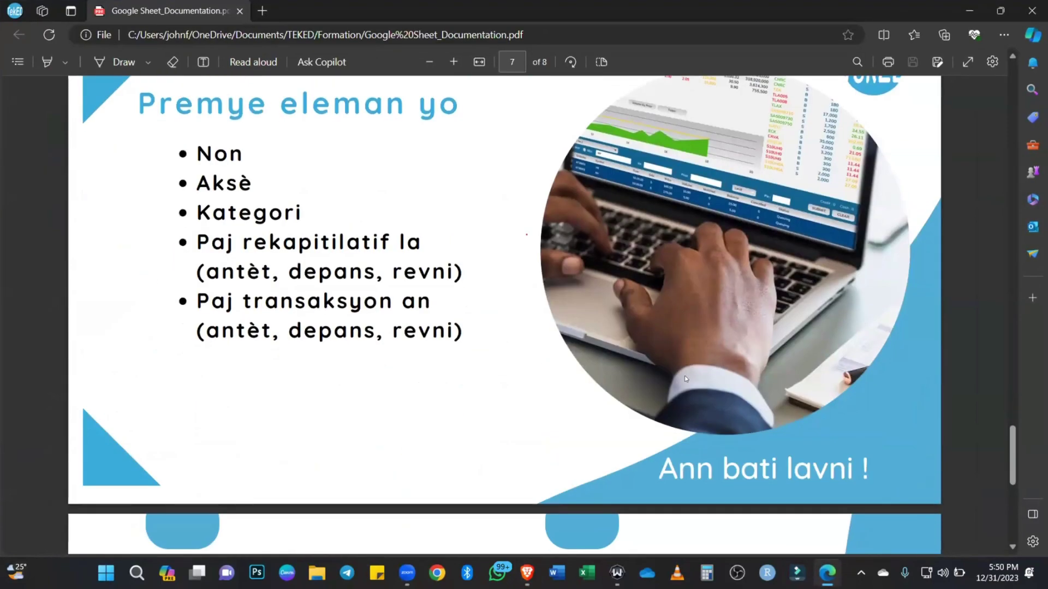
scroll(684, 377, "down", 6)
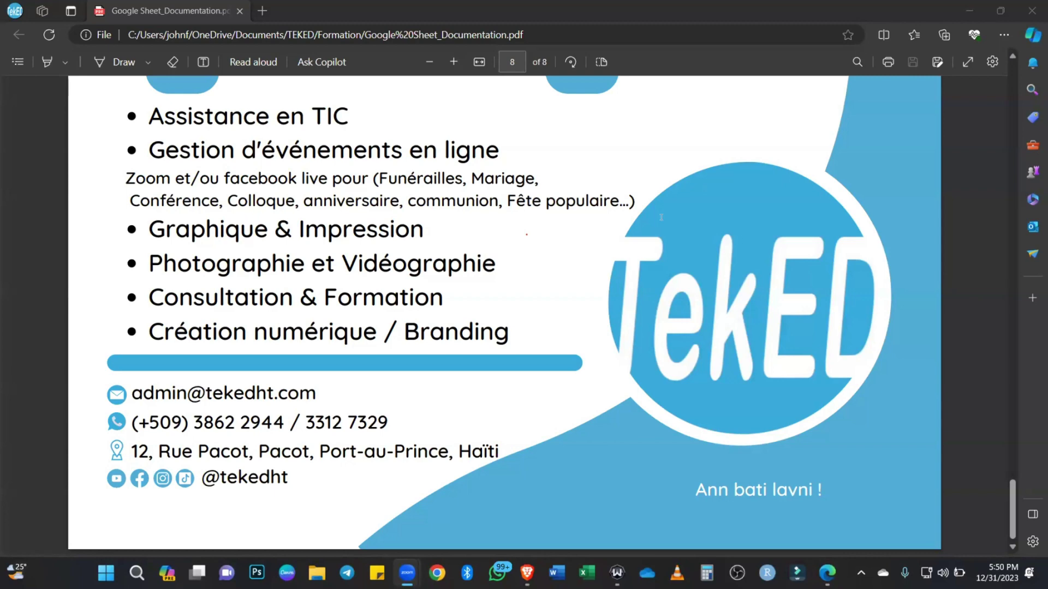
left_click(526, 572)
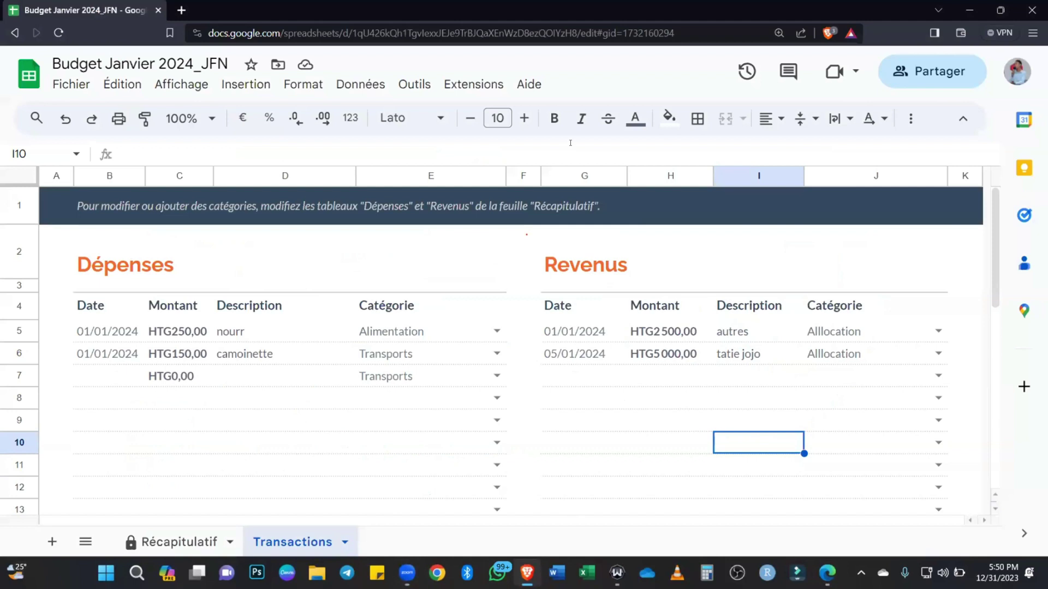
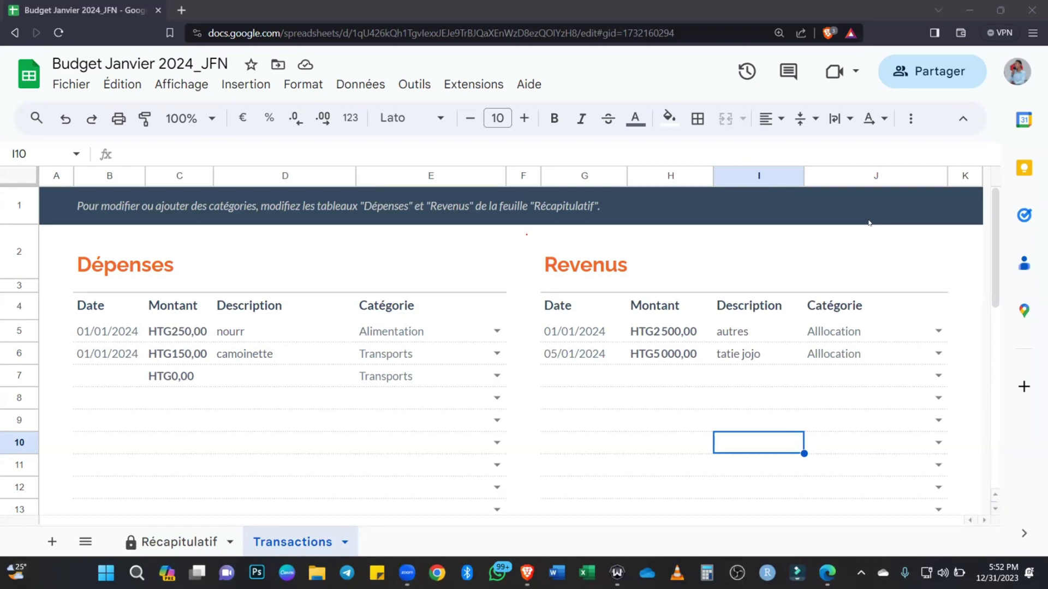
Open Google Sheets from Google's apps in a new browser tab and create a spreadsheet from the Budget mensuel template.
left_click(182, 10)
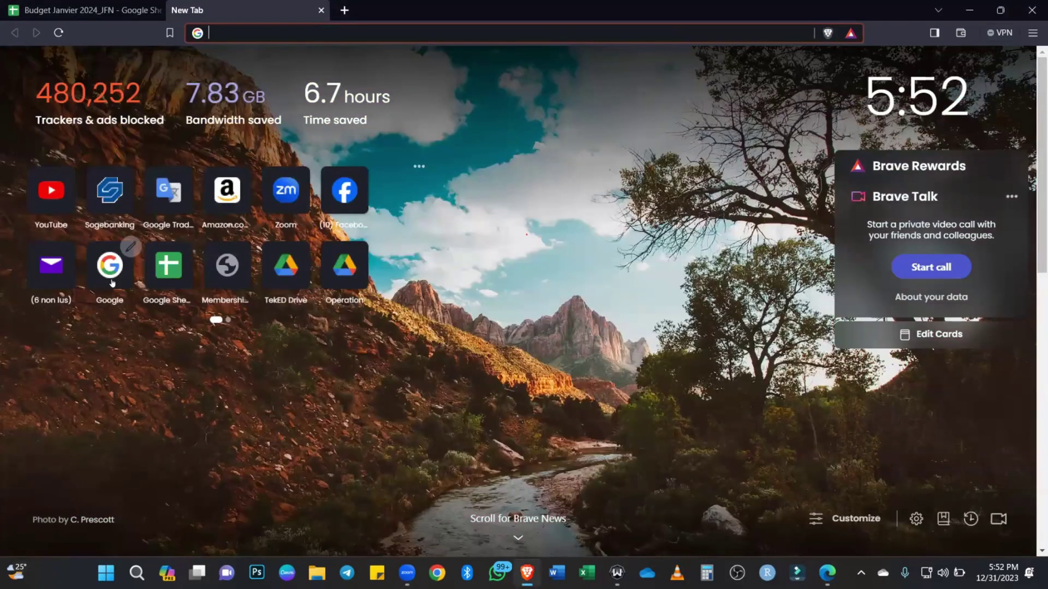
left_click(111, 266)
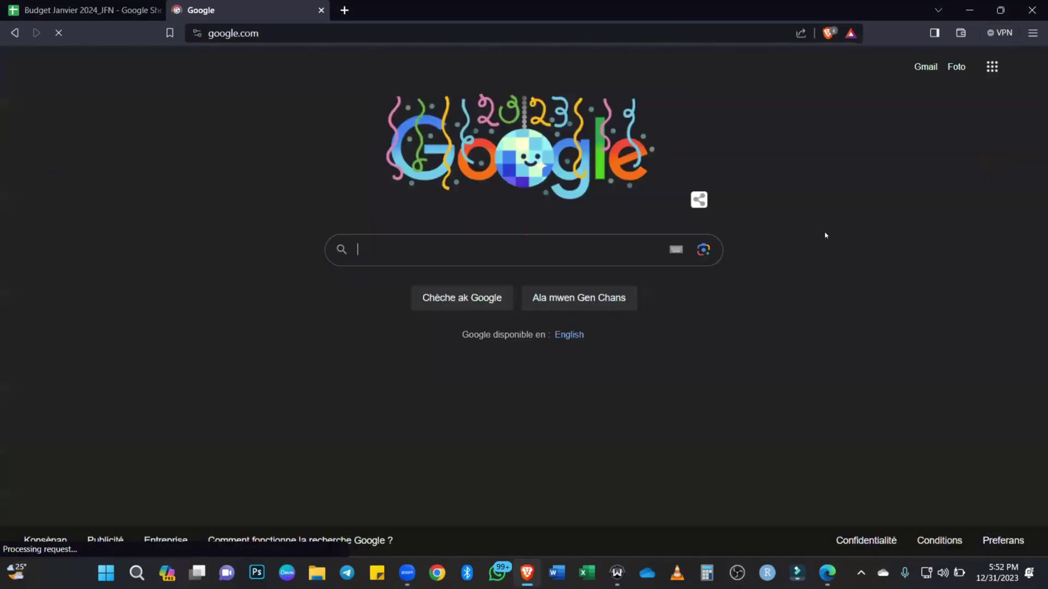
left_click(992, 67)
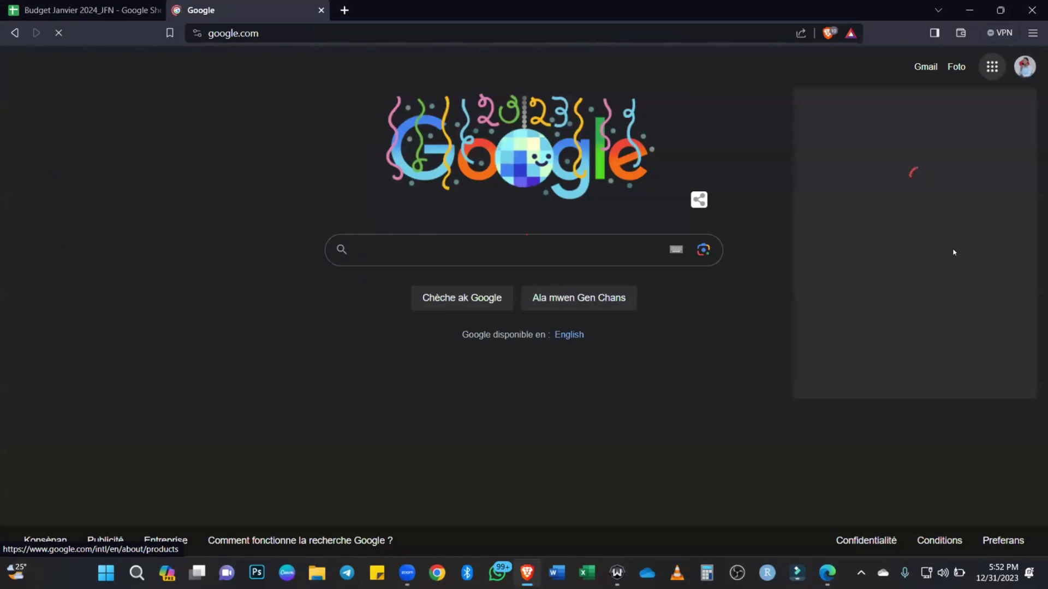
scroll(944, 273, "down", 3)
scroll(945, 277, "down", 3)
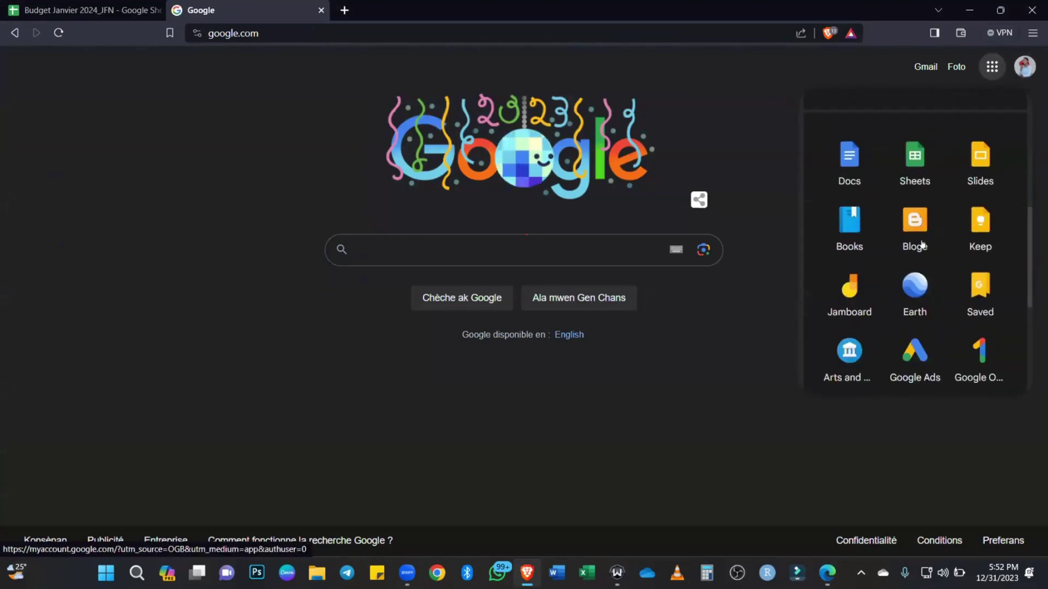
left_click(921, 170)
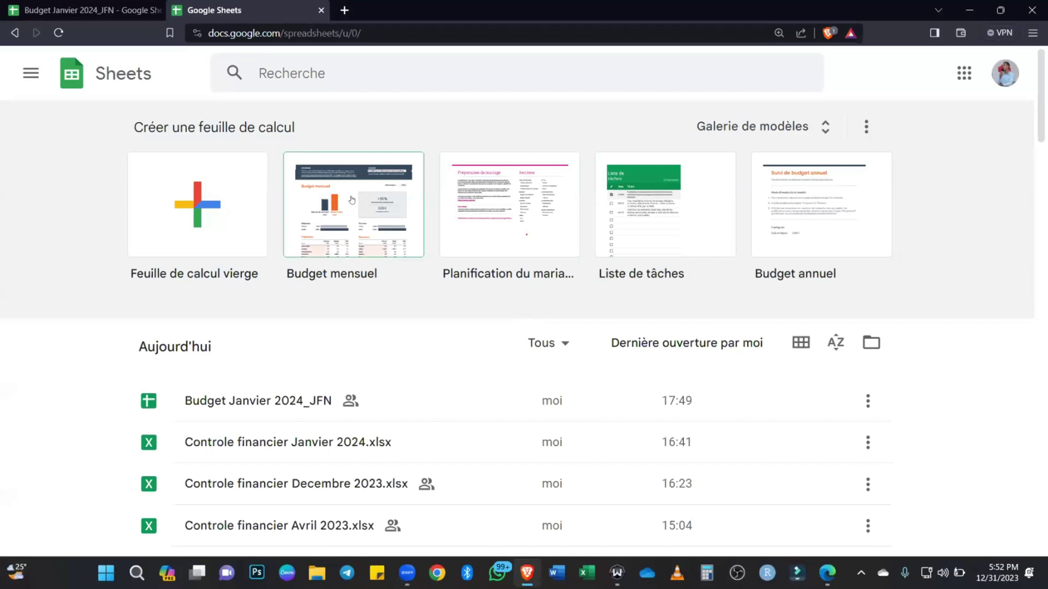
left_click(365, 214)
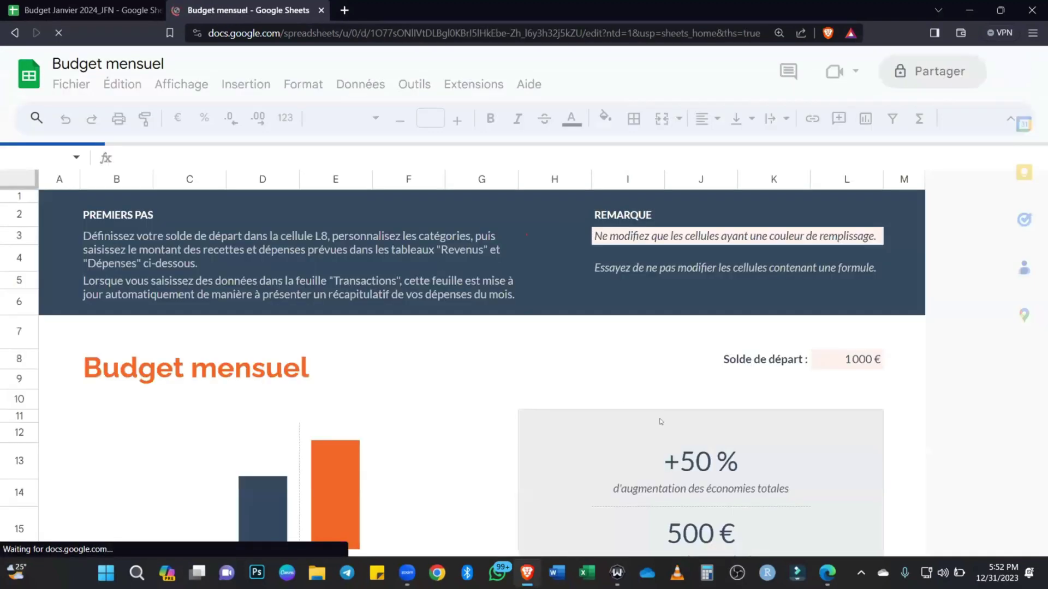
scroll(700, 293, "down", 5)
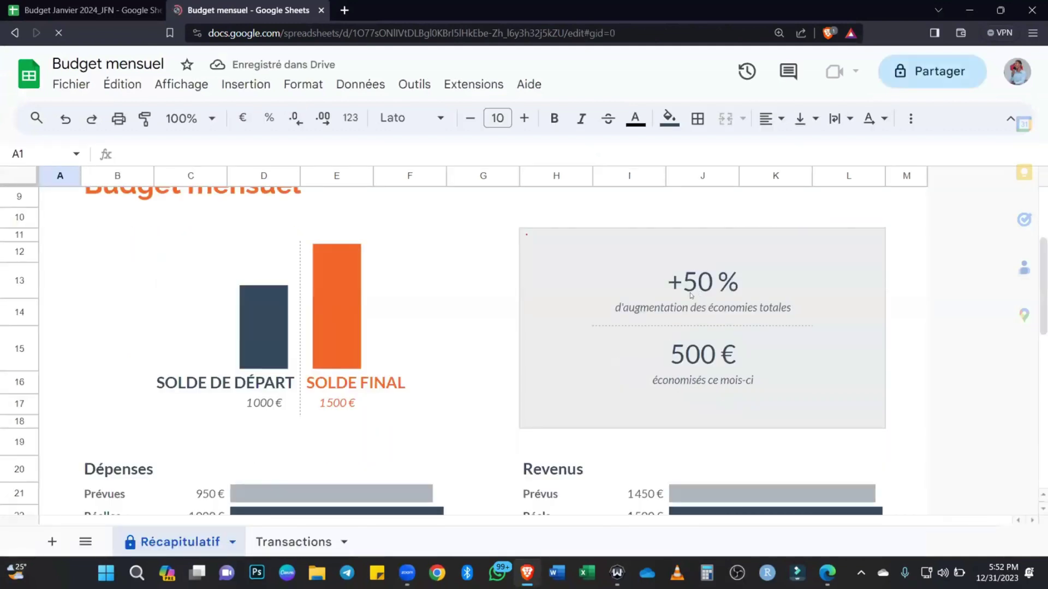
Set the Solde de départ to 0 € on the new budget's Récapitulatif sheet and review the Dépenses and Revenus tables.
scroll(589, 391, "down", 4)
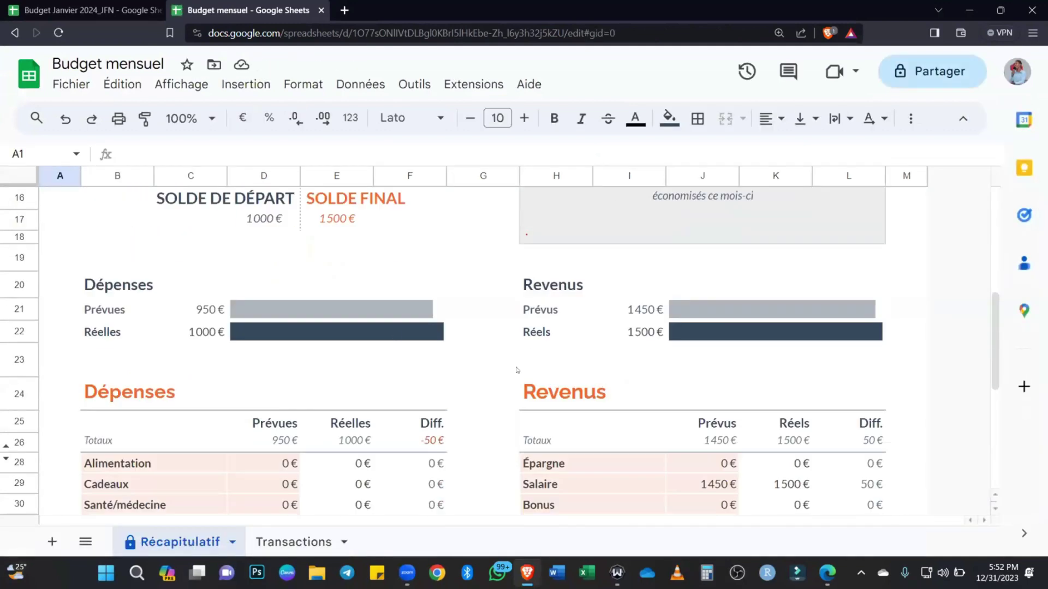
scroll(542, 370, "down", 1)
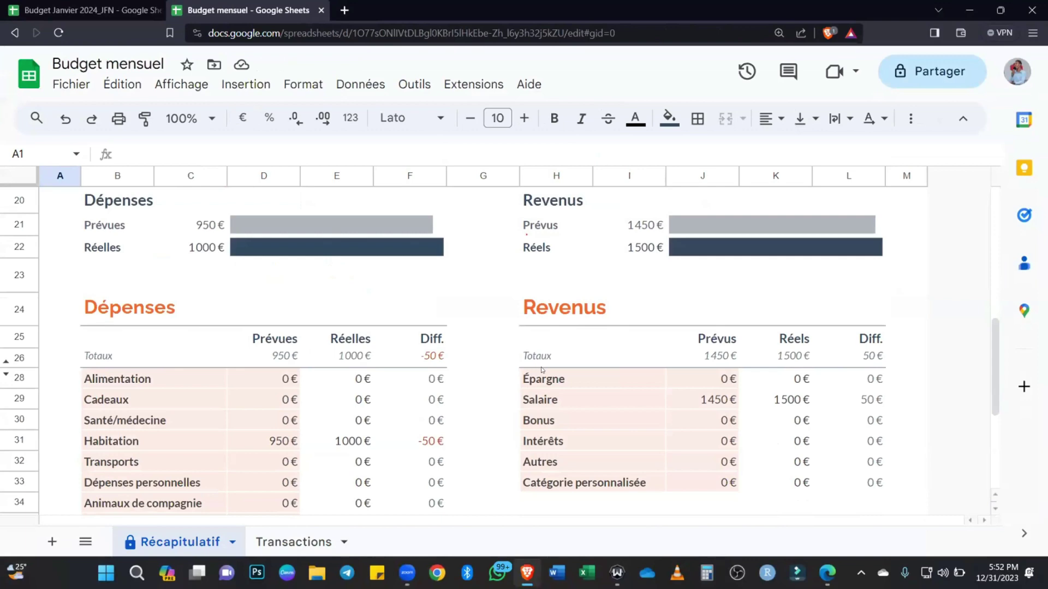
scroll(542, 370, "up", 6)
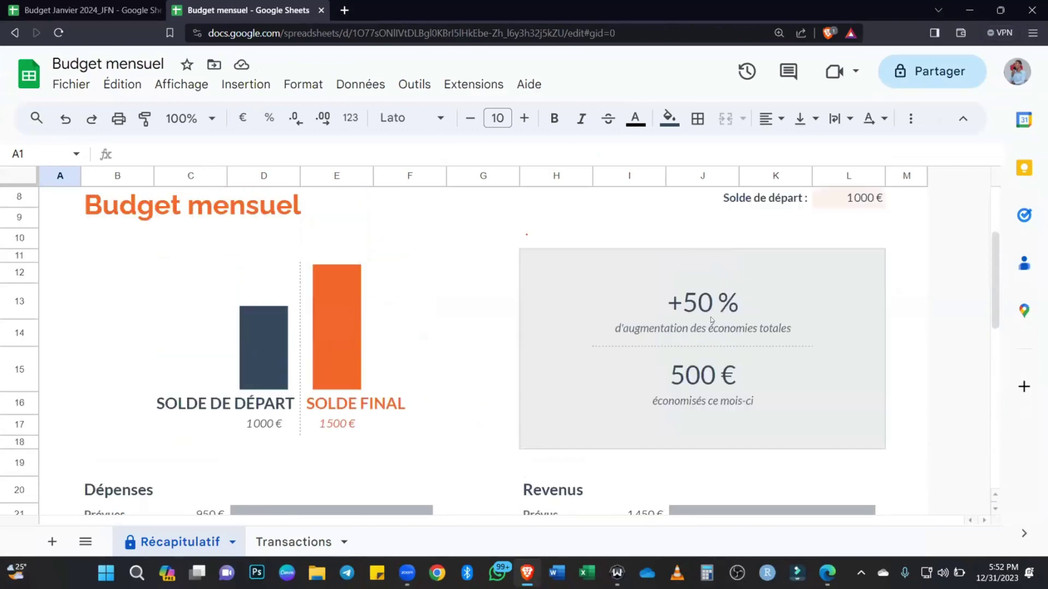
left_click(857, 311)
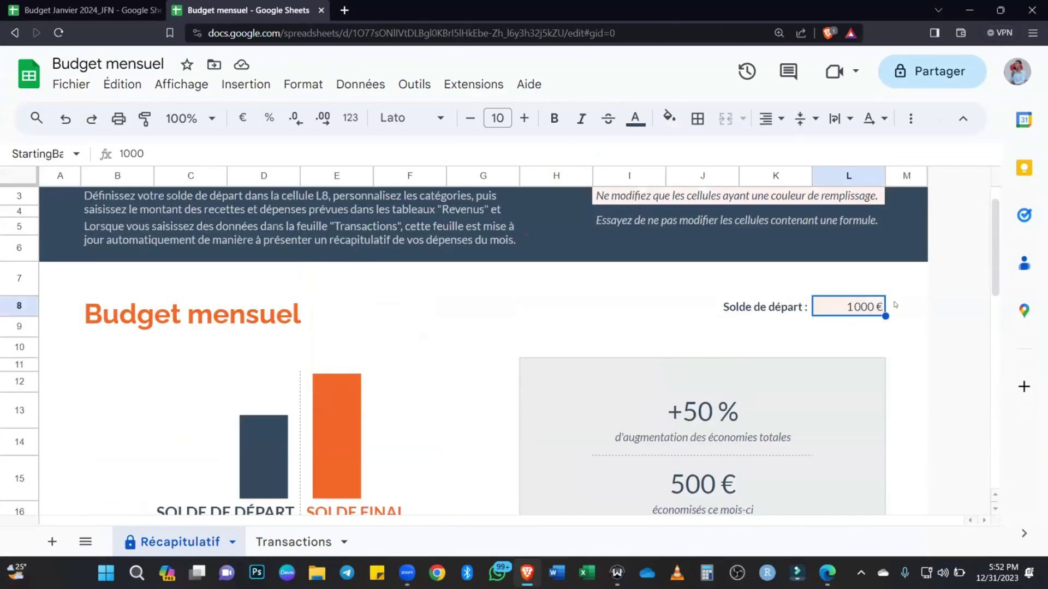
type("0")
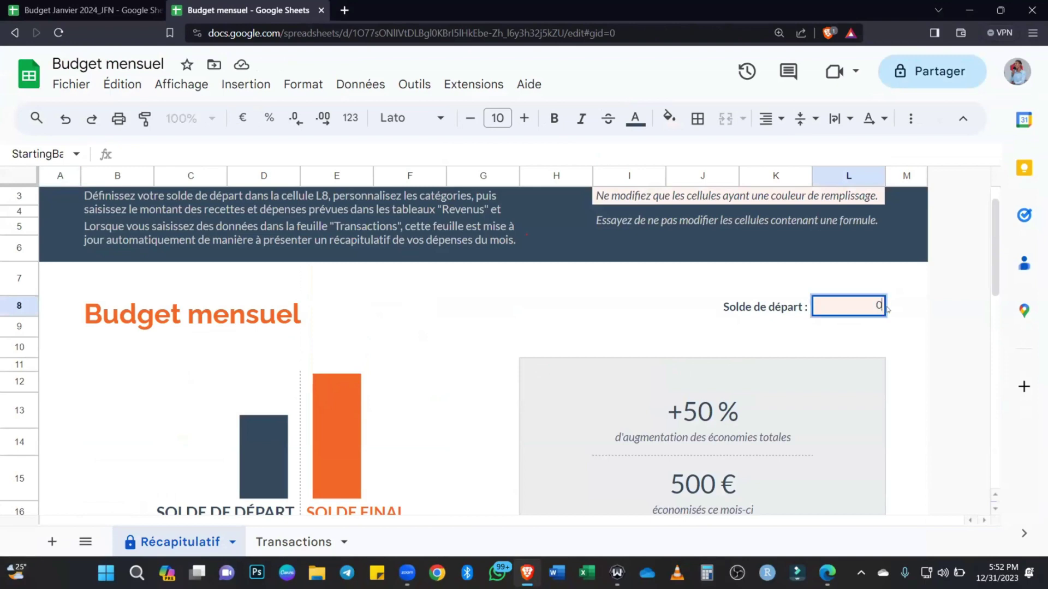
key("Return")
scroll(884, 309, "down", 3)
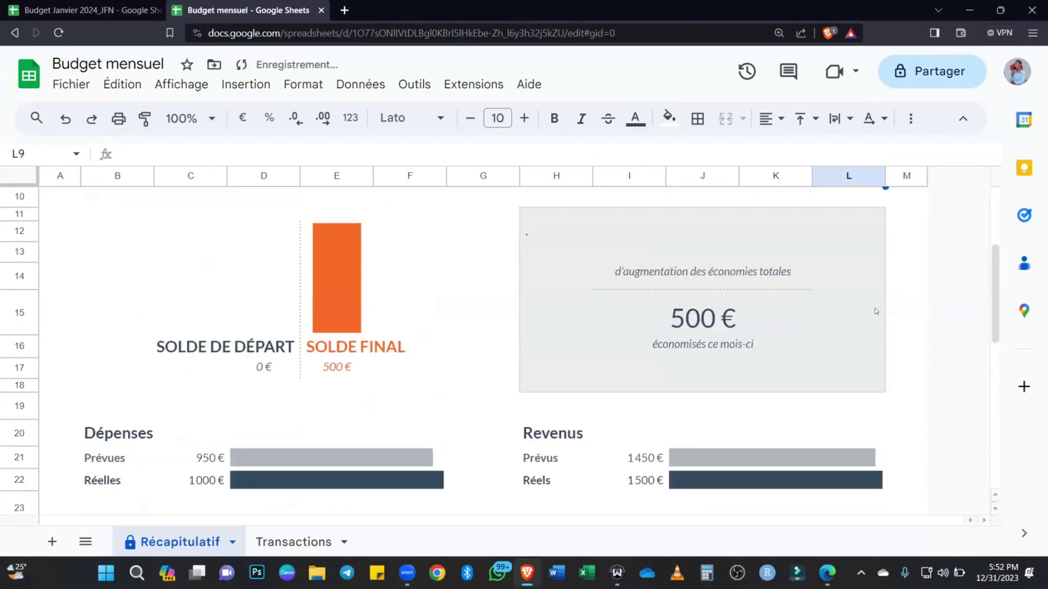
scroll(344, 421, "down", 3)
scroll(344, 422, "down", 1)
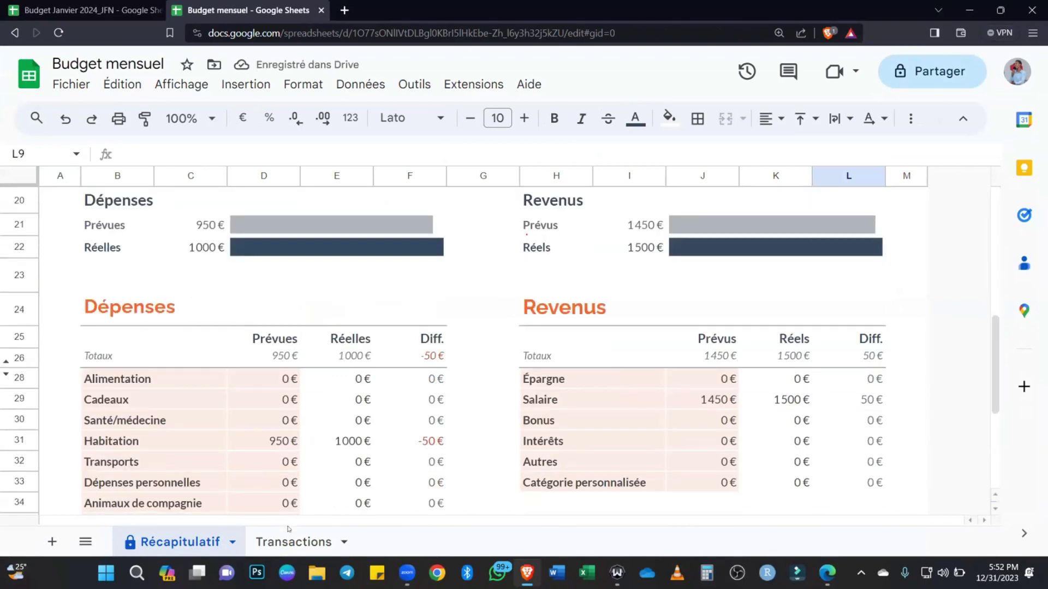
On the Transactions sheet, clear the sample Dépenses entry's date and description and set its amount to 0 €.
left_click(294, 541)
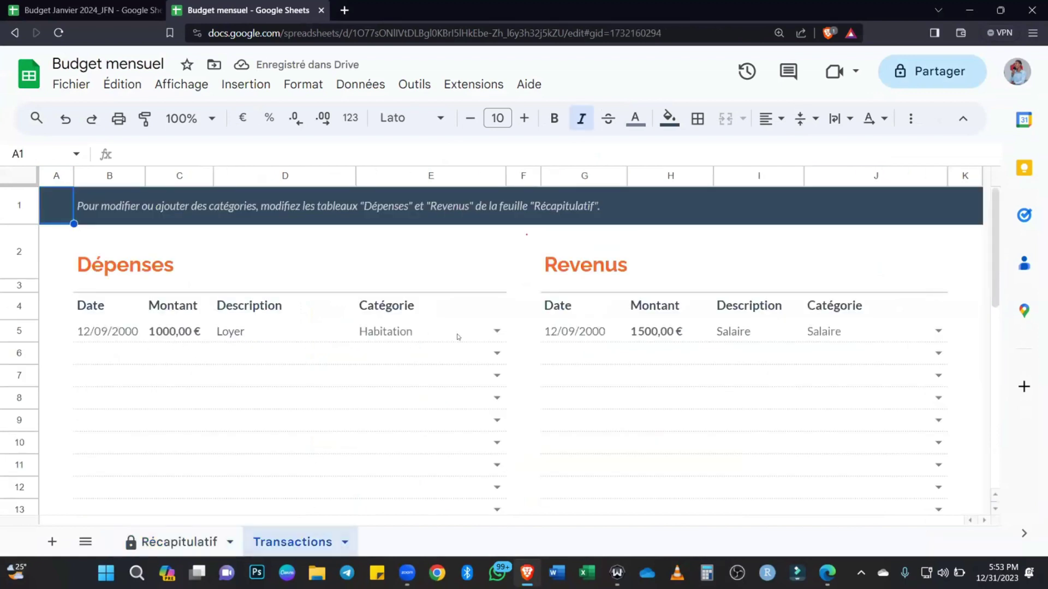
left_click(116, 336)
key("Delete")
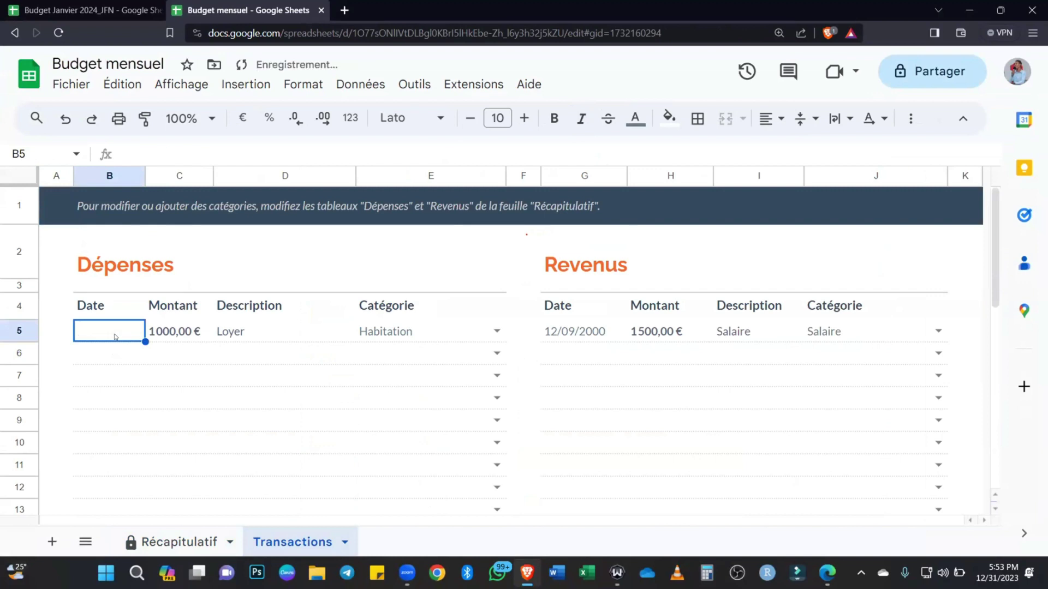
key("Right")
type("0")
key("Tab")
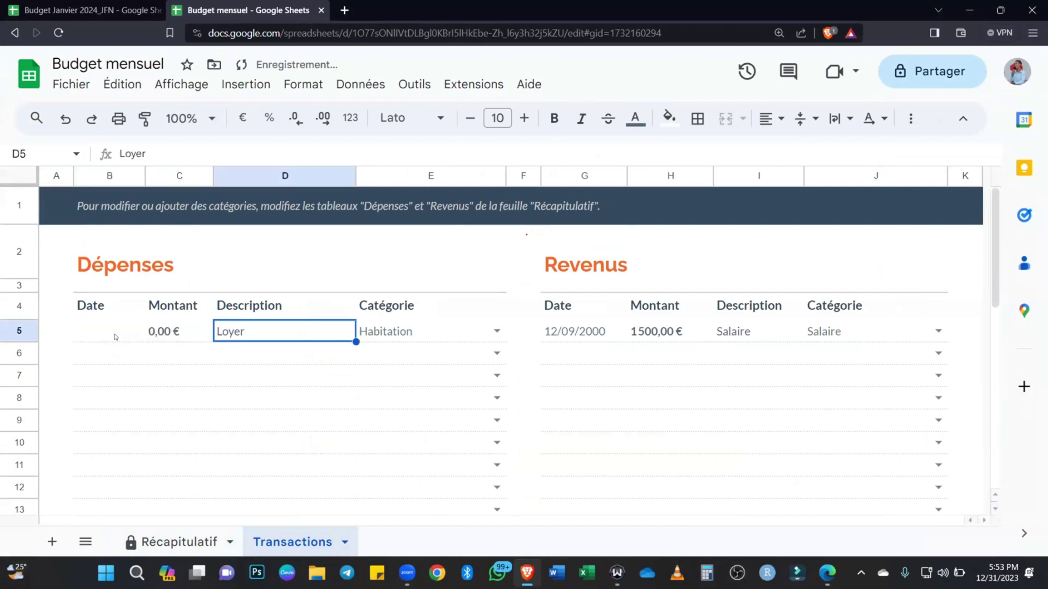
key("Delete")
key("Right")
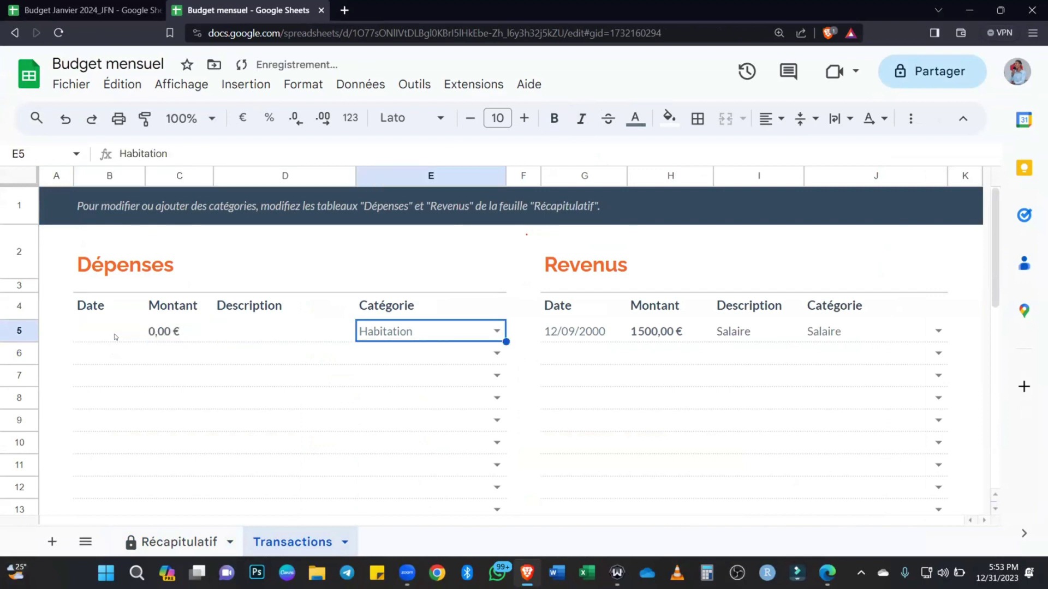
Clear the sample Revenus entry's date and description and set its amount to 0 €.
left_click(554, 326)
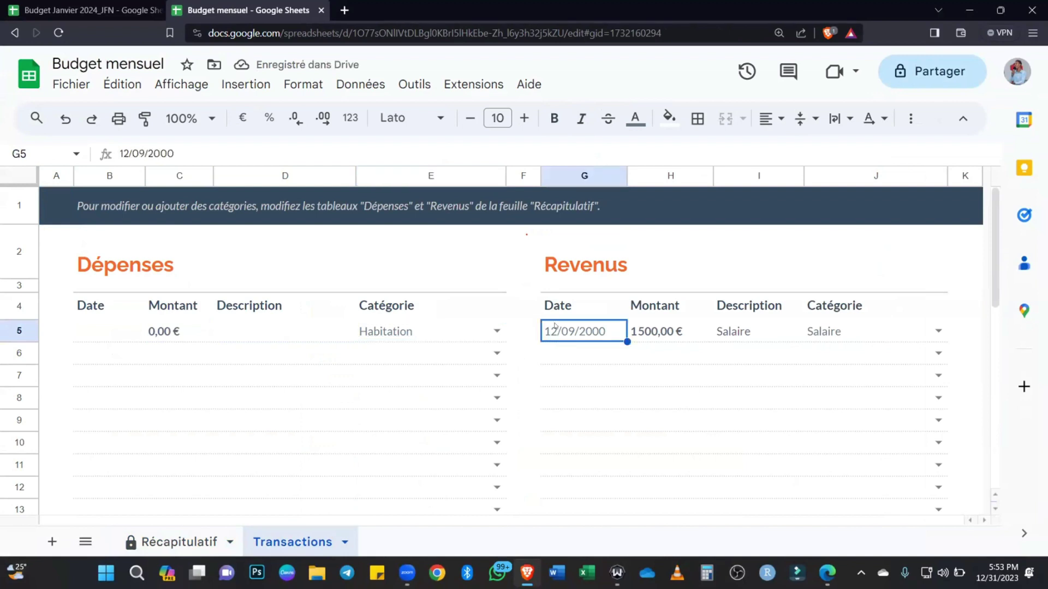
key("Right")
key("Left")
key("Delete")
key("Right")
key("Delete")
key("Right")
key("Delete")
key("Right")
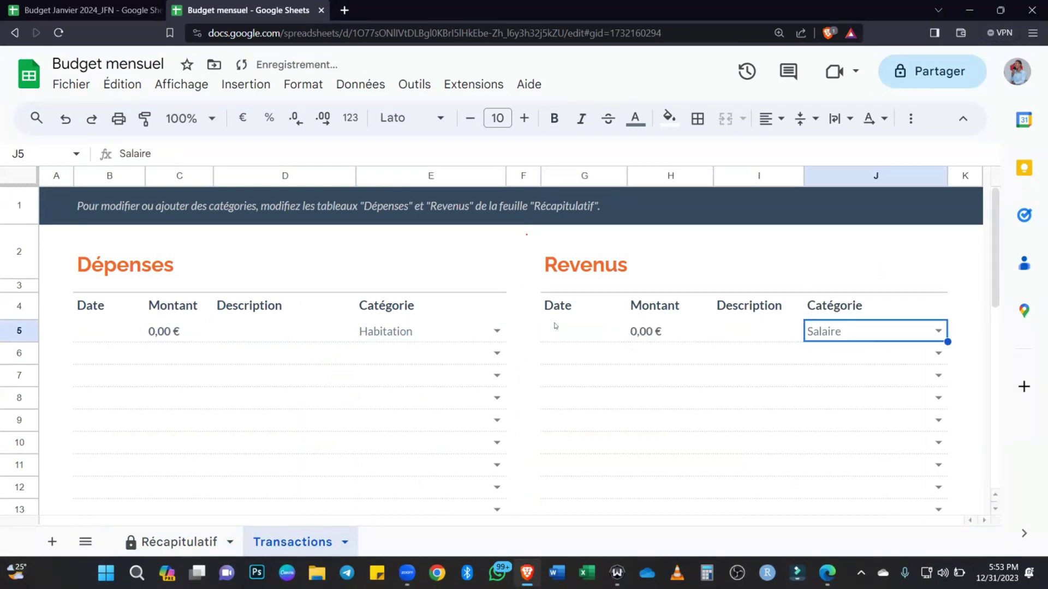
Review the Récapitulatif sheet's tables and inspect the formula for Alimentation's Réelles amount.
left_click(178, 542)
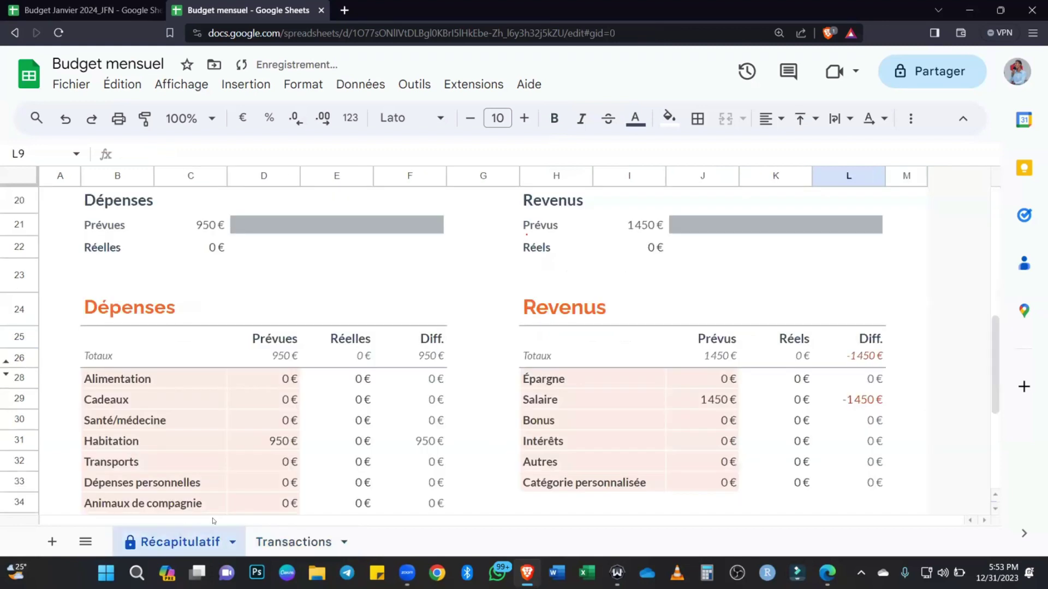
scroll(476, 338, "up", 1)
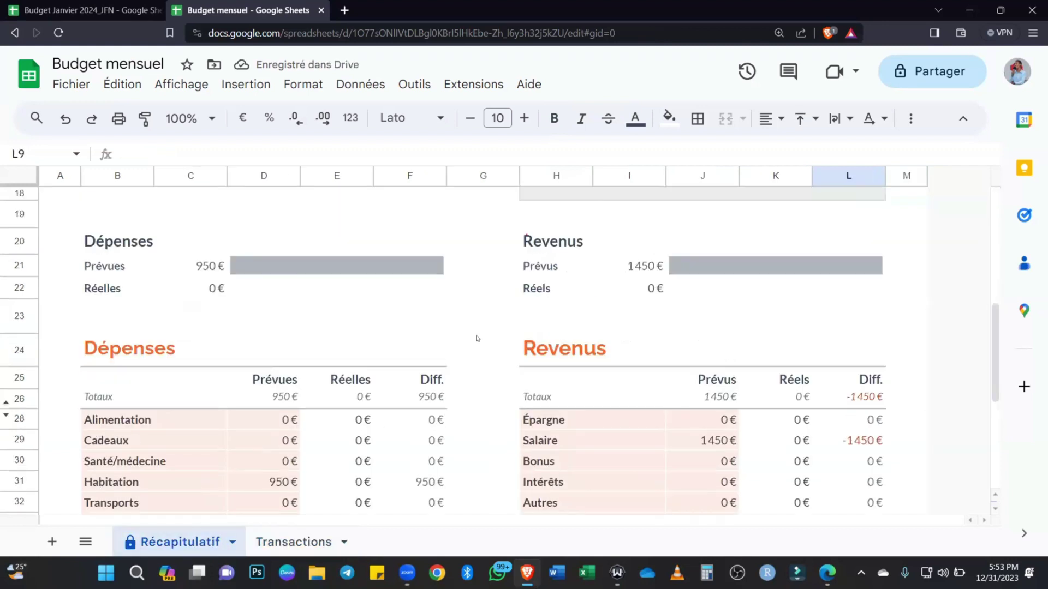
scroll(476, 338, "down", 3)
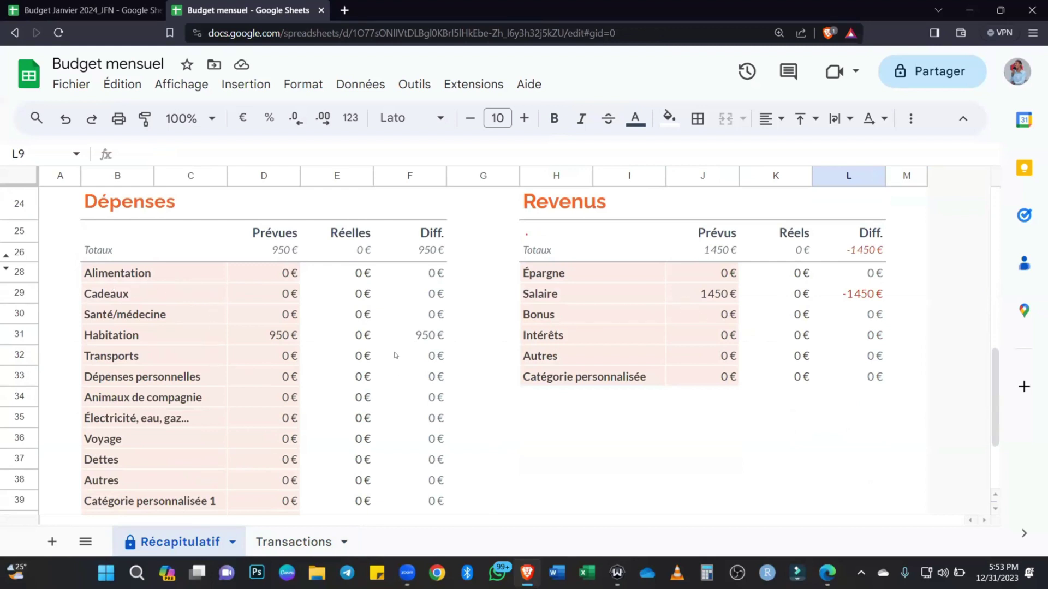
left_click(361, 276)
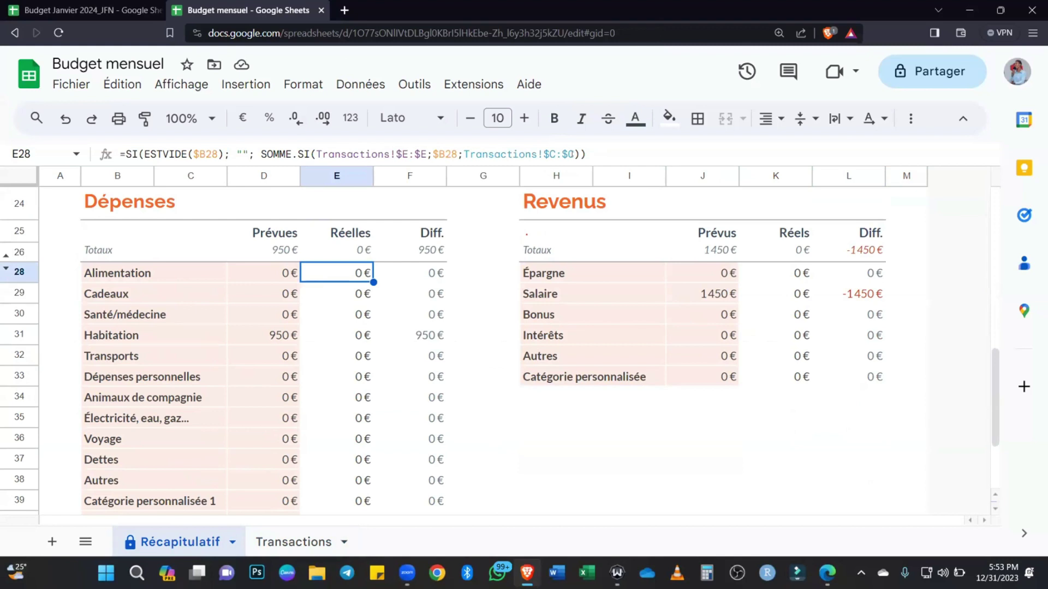
Set the planned Alimentation expense to 100 € and inspect the Diff. formula in the Cadeaux row.
left_click(283, 272)
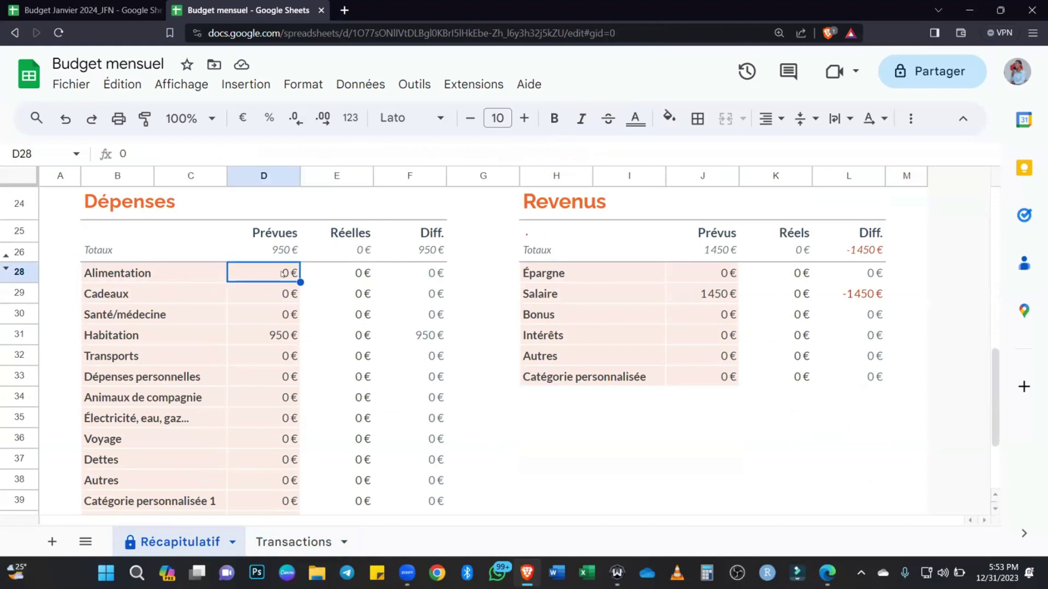
type("100")
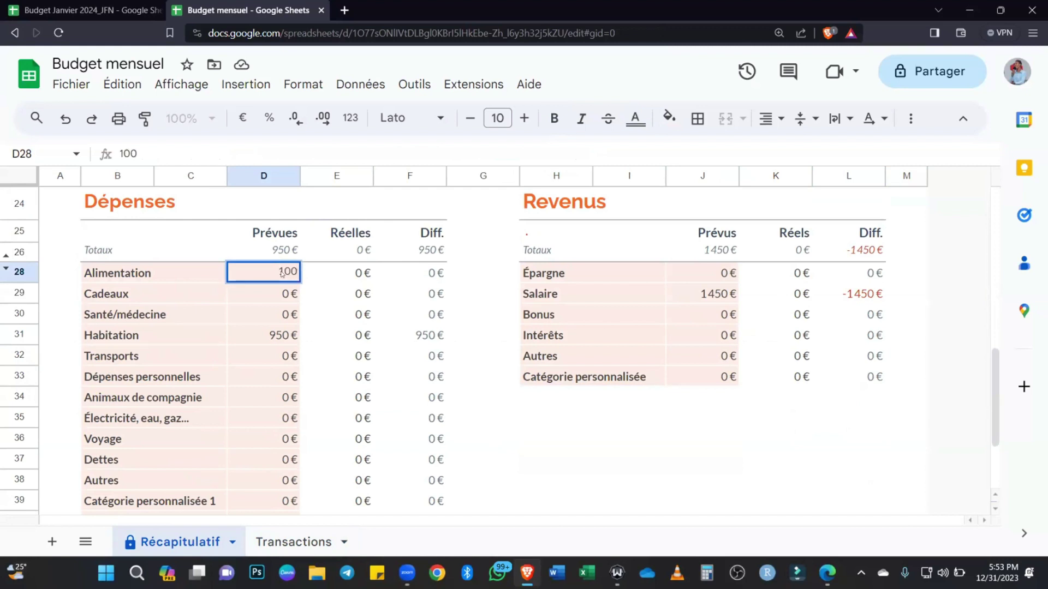
key("Return")
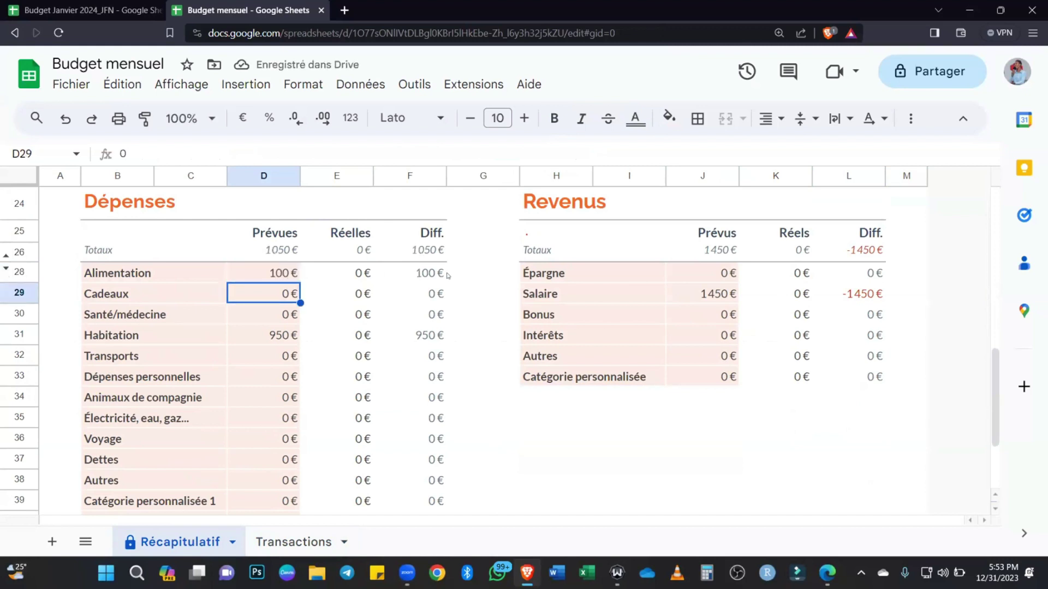
left_click(432, 295)
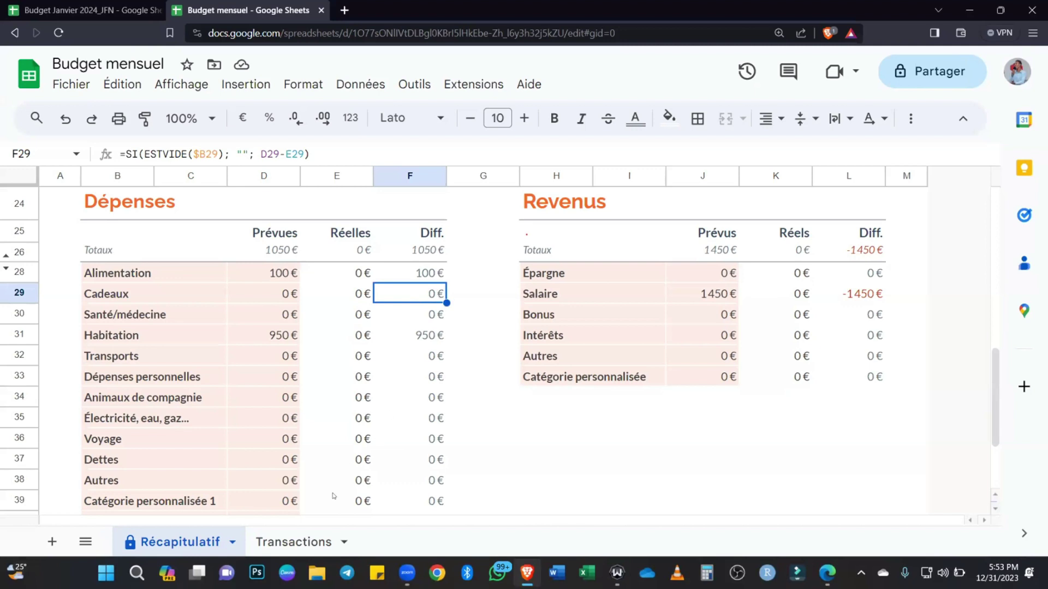
Set the amount of the Habitation expense on the Transactions sheet to 500 €.
left_click(316, 540)
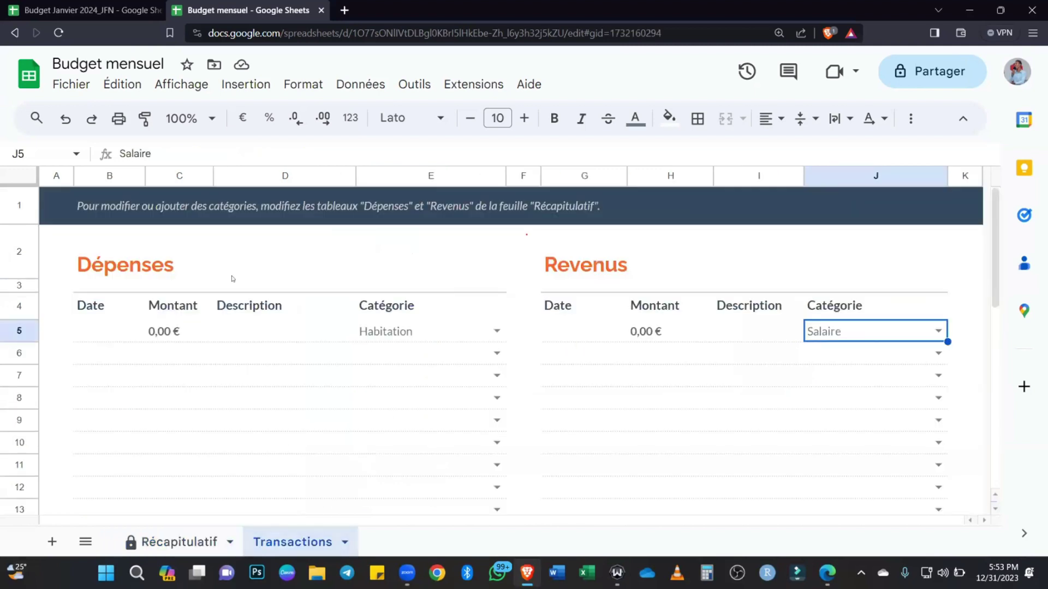
left_click(170, 331)
type("500")
key("Tab")
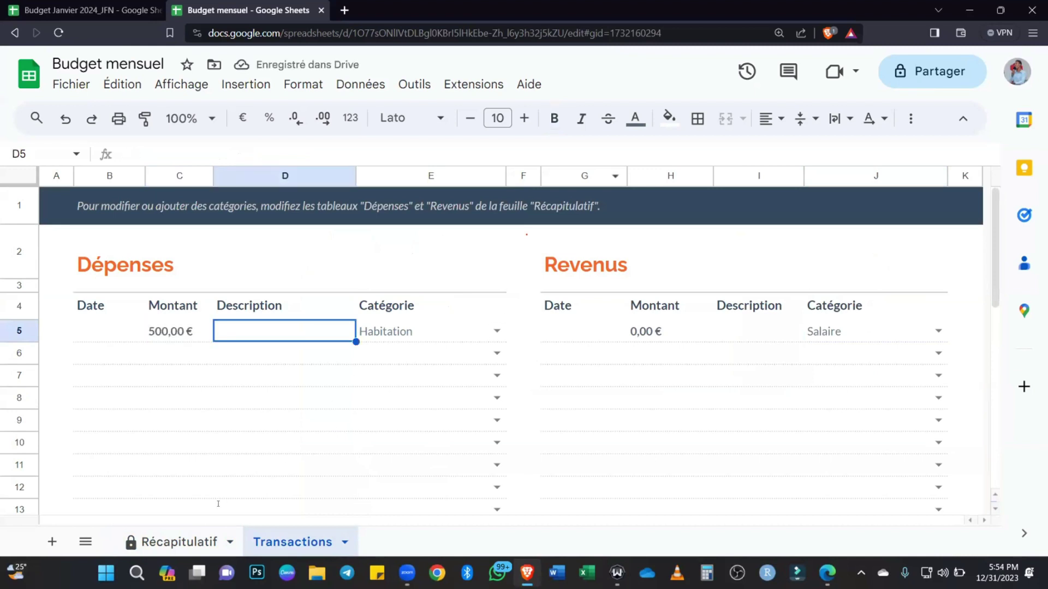
Inspect Habitation's Réelles formula on the Récapitulatif sheet and switch to the Budget Janvier 2024_JFN spreadsheet.
left_click(179, 542)
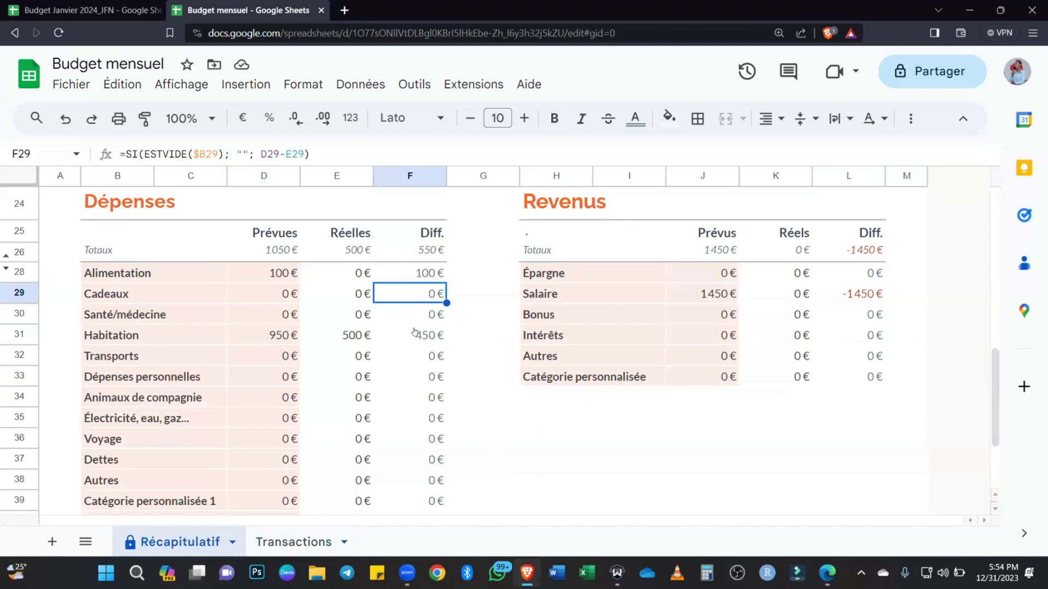
left_click(353, 338)
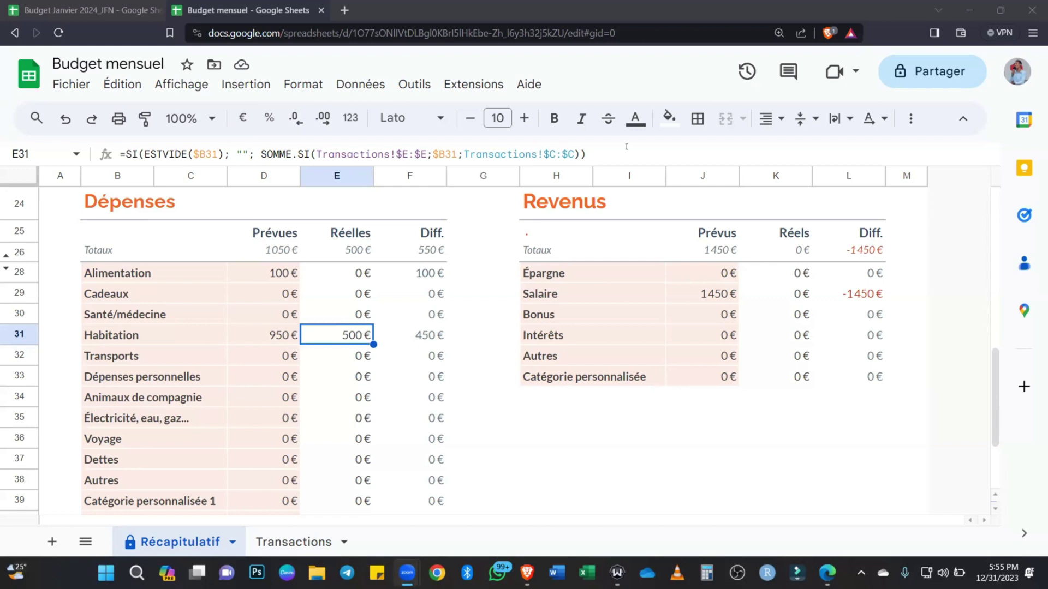
left_click(109, 9)
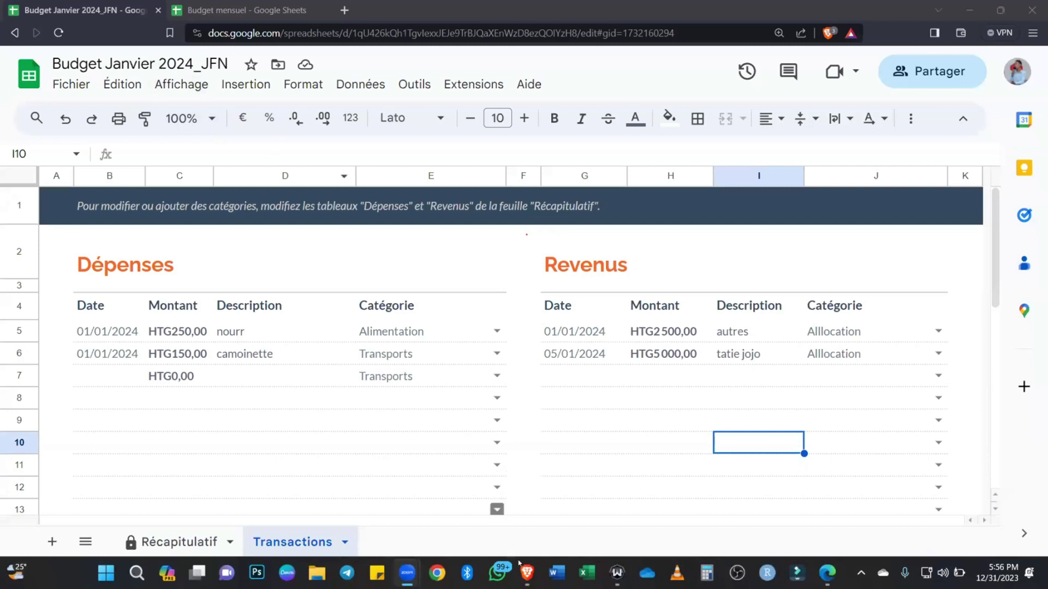
Open a blank document in Word, resize its window, and minimise it to return to the budget spreadsheet in Brave.
left_click(556, 572)
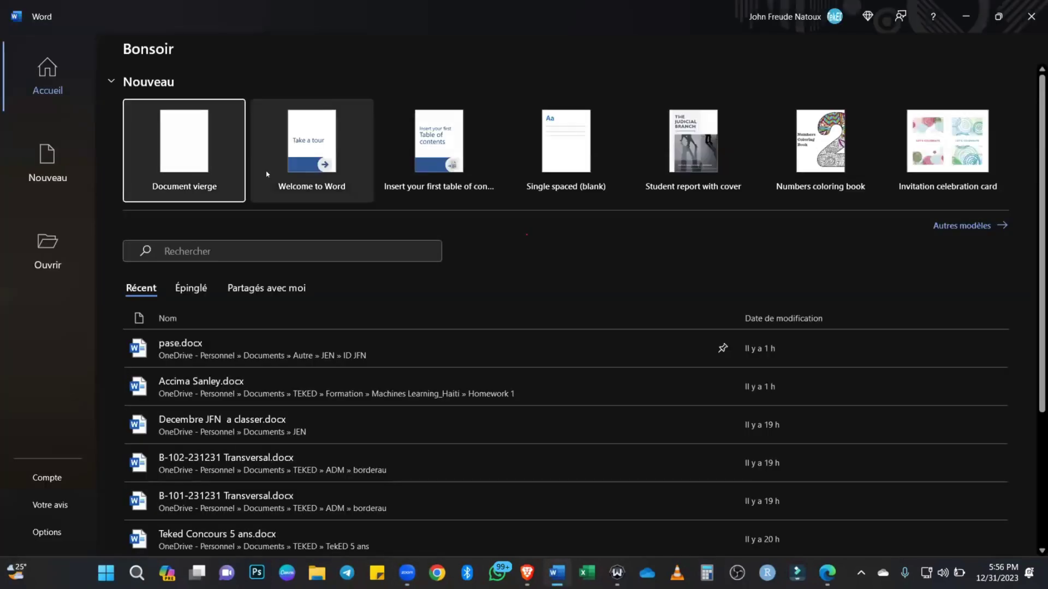
left_click(186, 158)
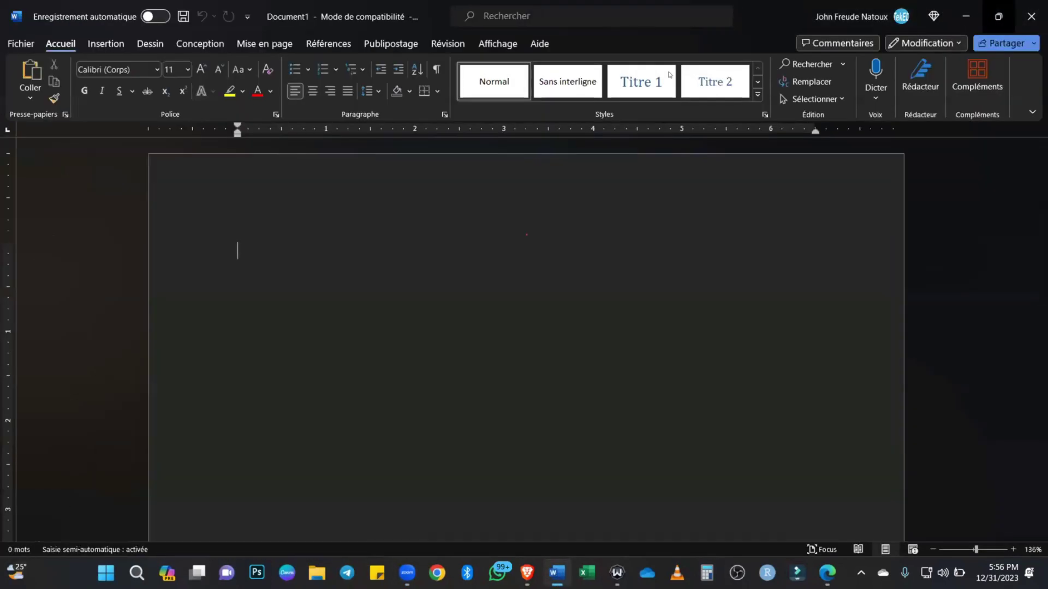
left_click(999, 16)
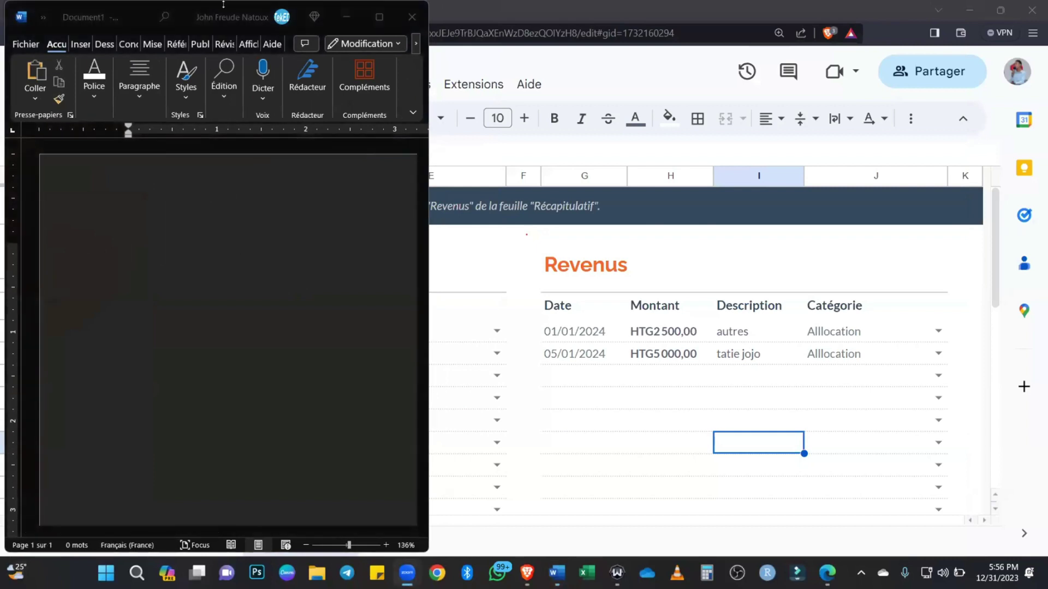
left_click(37, 6)
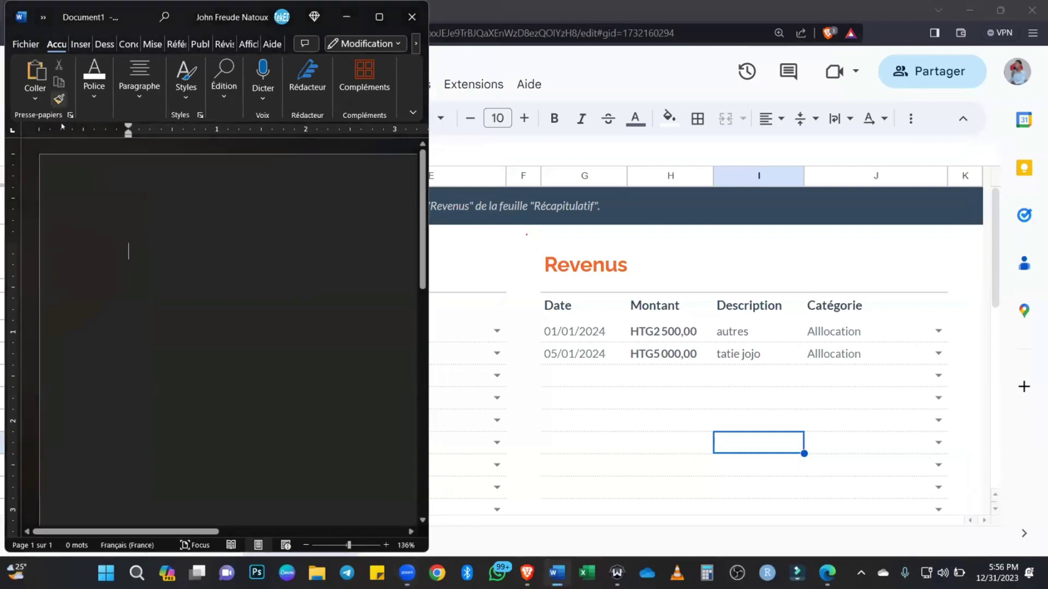
key("alt+space")
key("Escape")
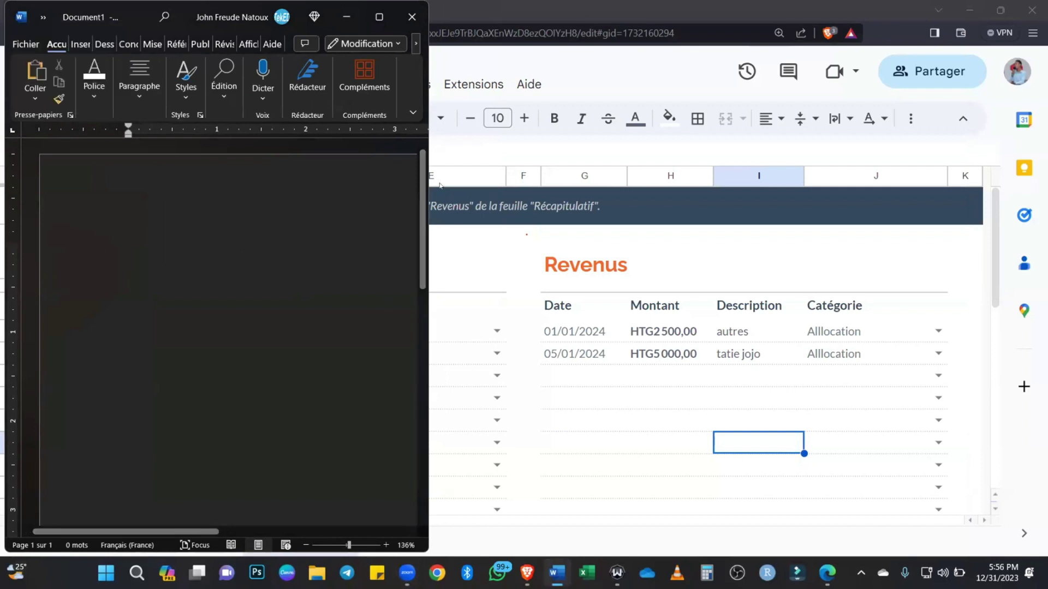
left_click(376, 11)
left_click(960, 11)
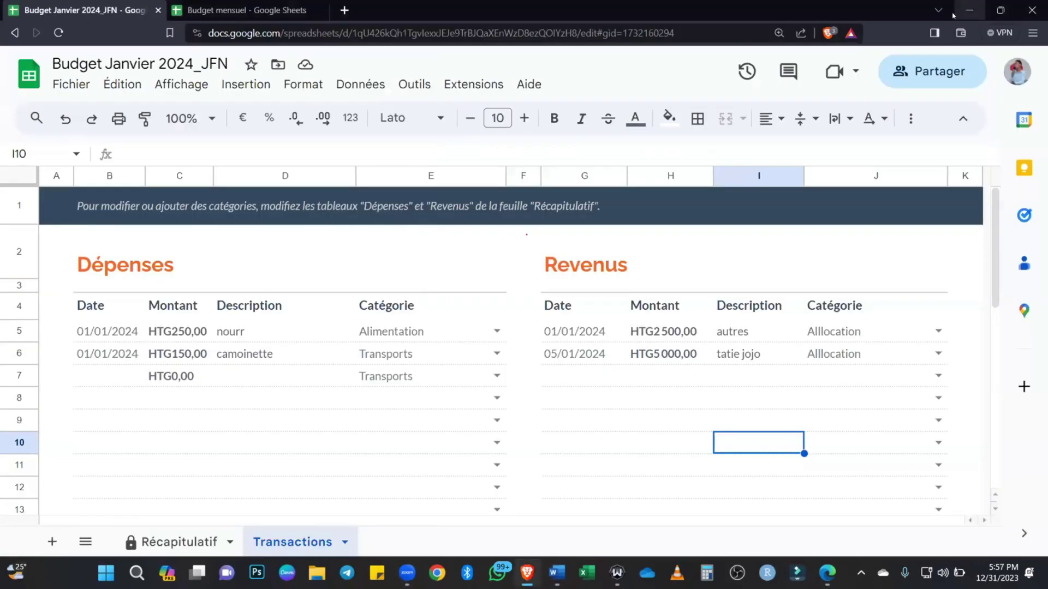
Inspect the formula for Alimentation's Réelles amount on the January budget's Récapitulatif sheet and review the surrounding tables.
left_click(203, 544)
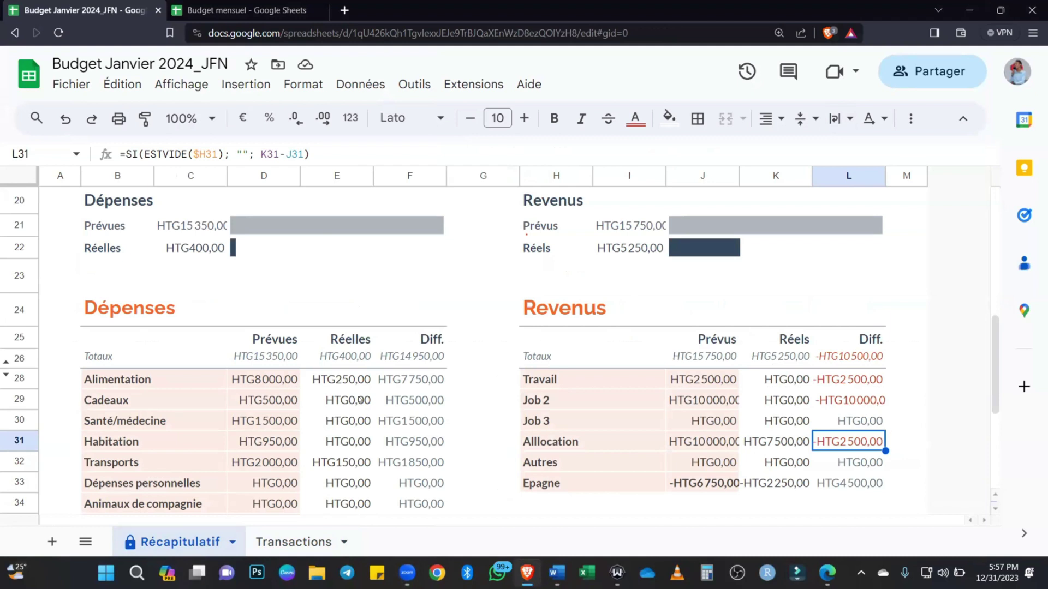
left_click(343, 380)
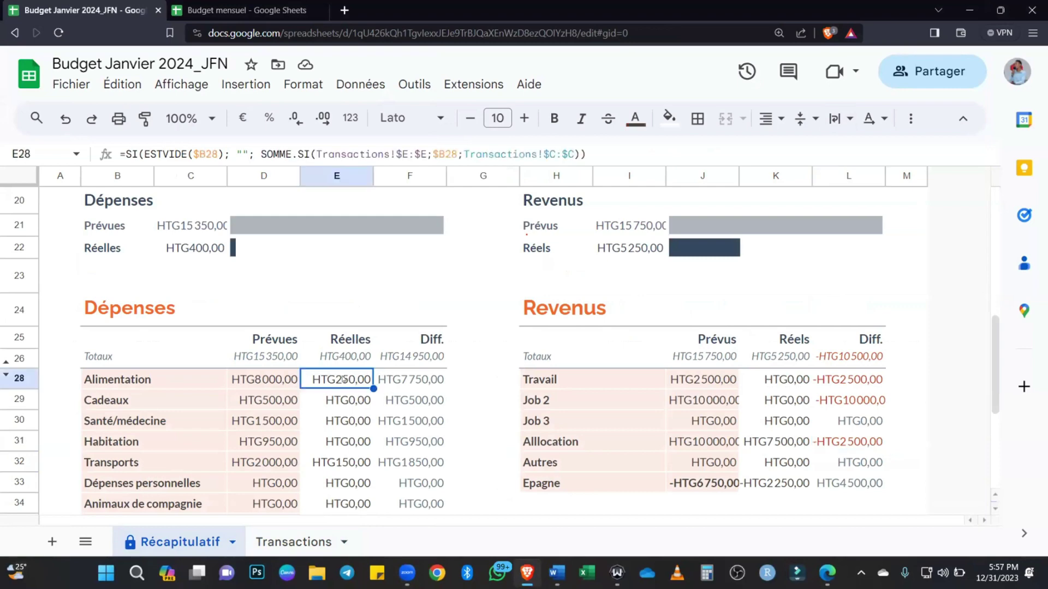
scroll(344, 379, "down", 3)
scroll(319, 282, "up", 2)
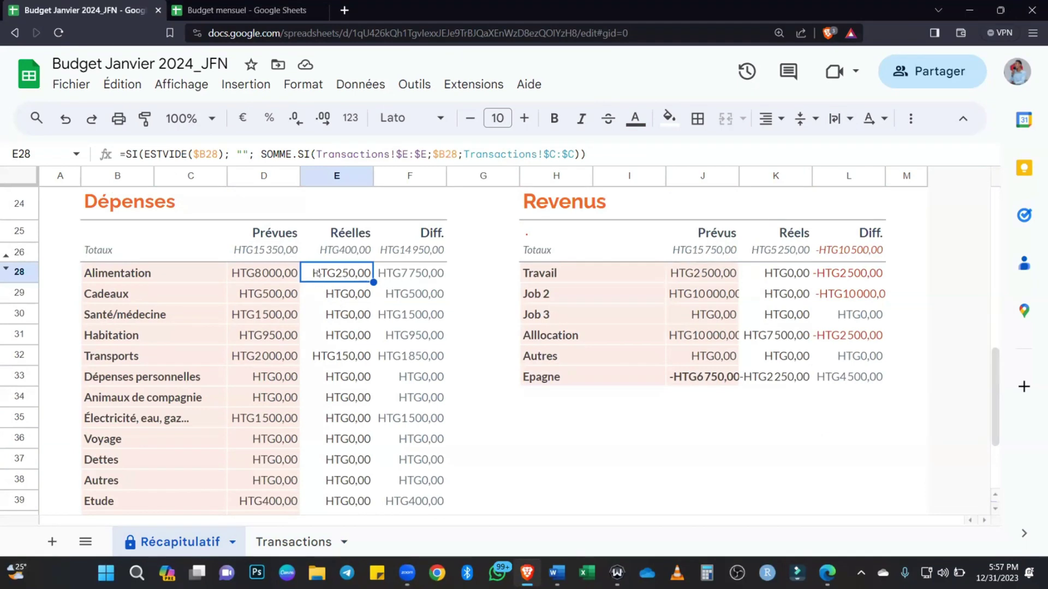
Copy Alimentation's Réelles formula down through the Imprevus row of the Dépenses table, accepting the protected-sheet edit.
left_click(402, 274)
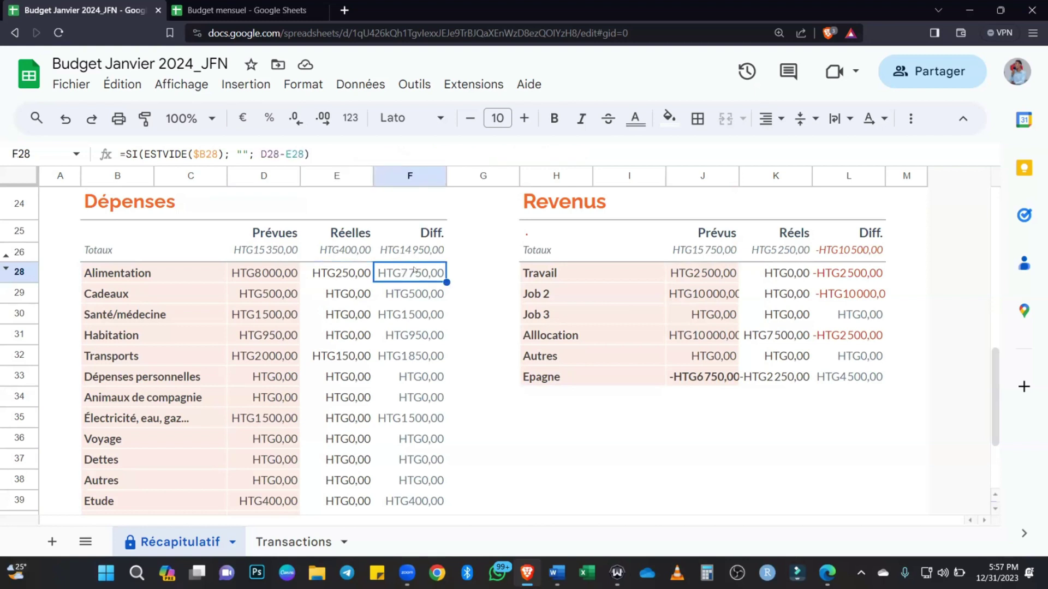
left_click(352, 276)
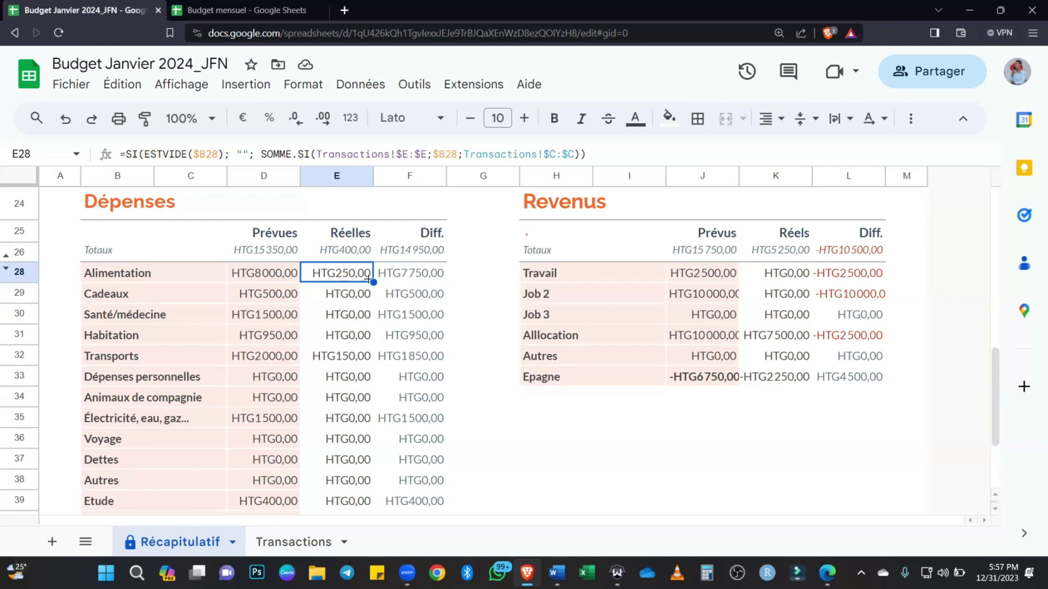
left_click_drag(369, 279, 368, 409)
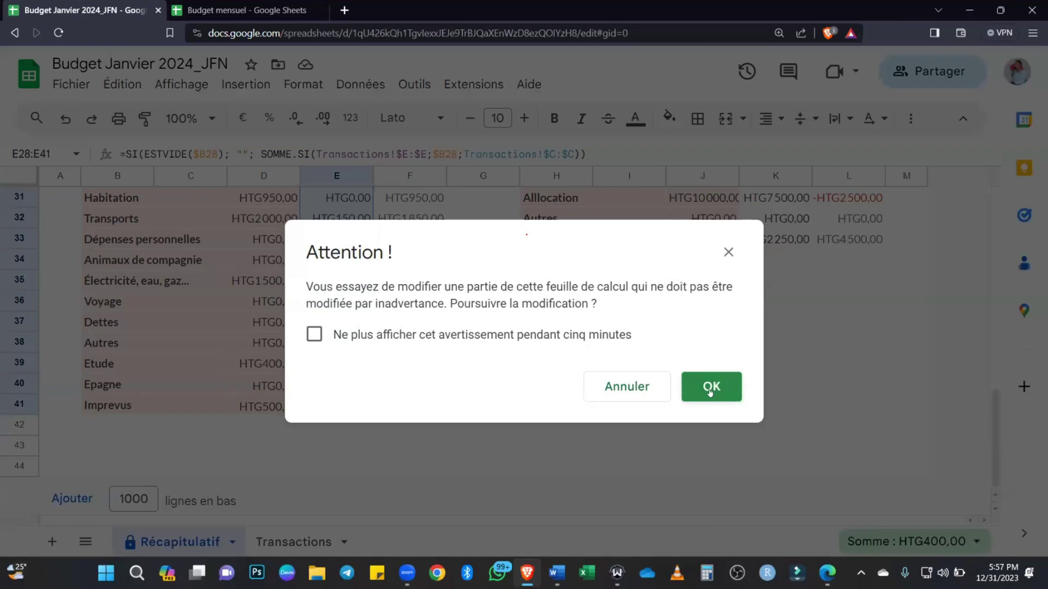
left_click(710, 389)
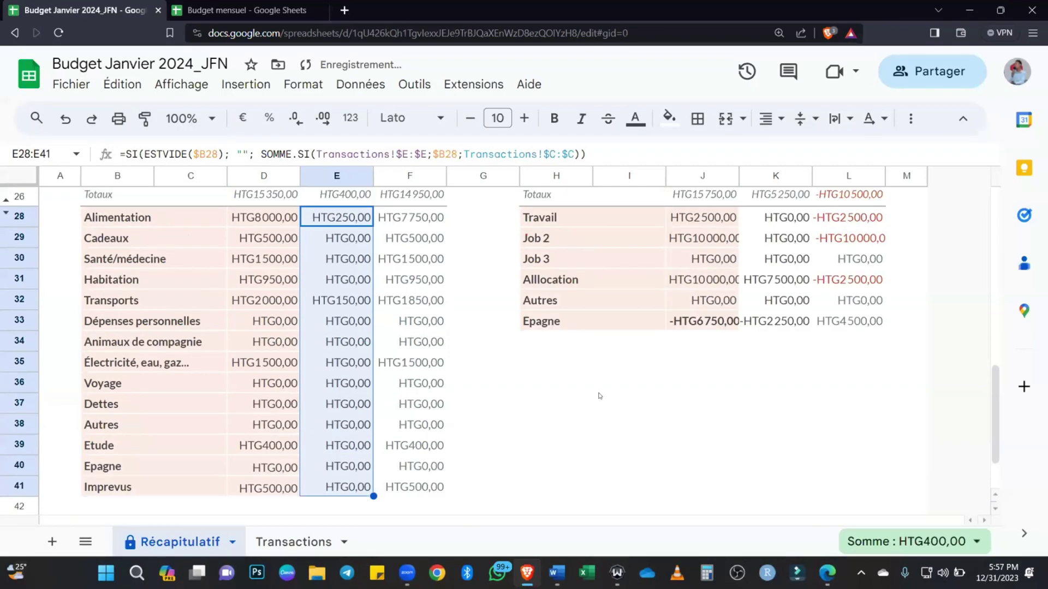
scroll(599, 396, "up", 3)
scroll(334, 354, "down", 1)
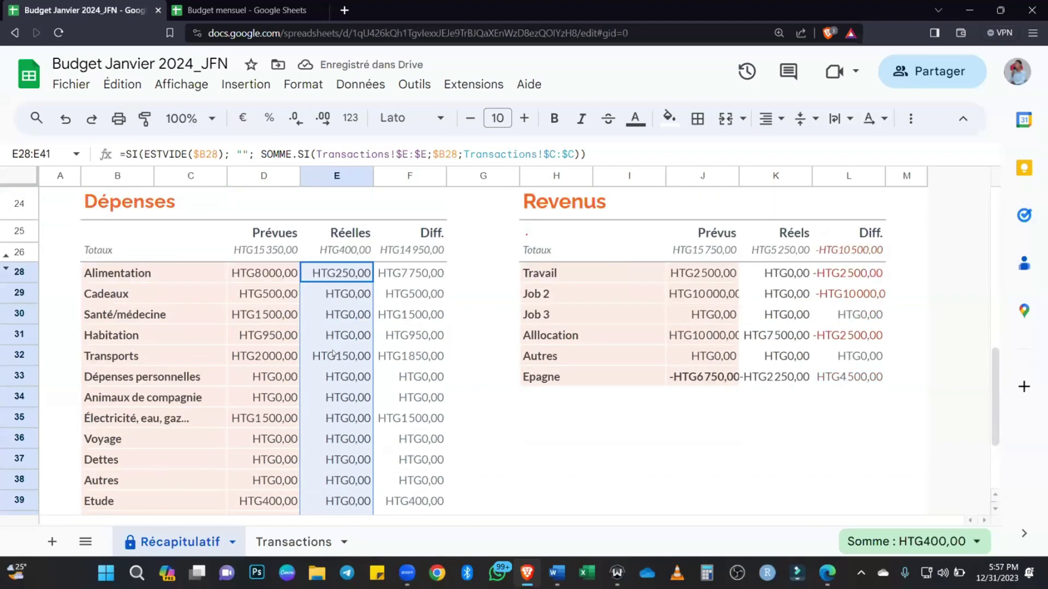
Overwrite Transports' Réelles formula in the Dépenses table with 0 and accept the protected-sheet edit.
scroll(334, 353, "down", 1)
left_click(343, 302)
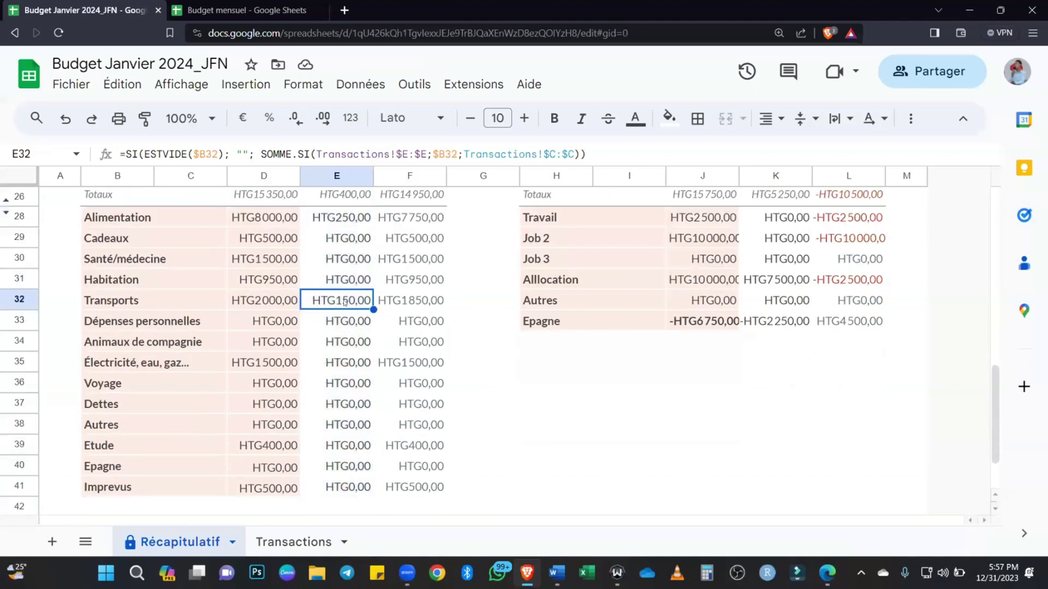
double_click(344, 302)
left_click(554, 356)
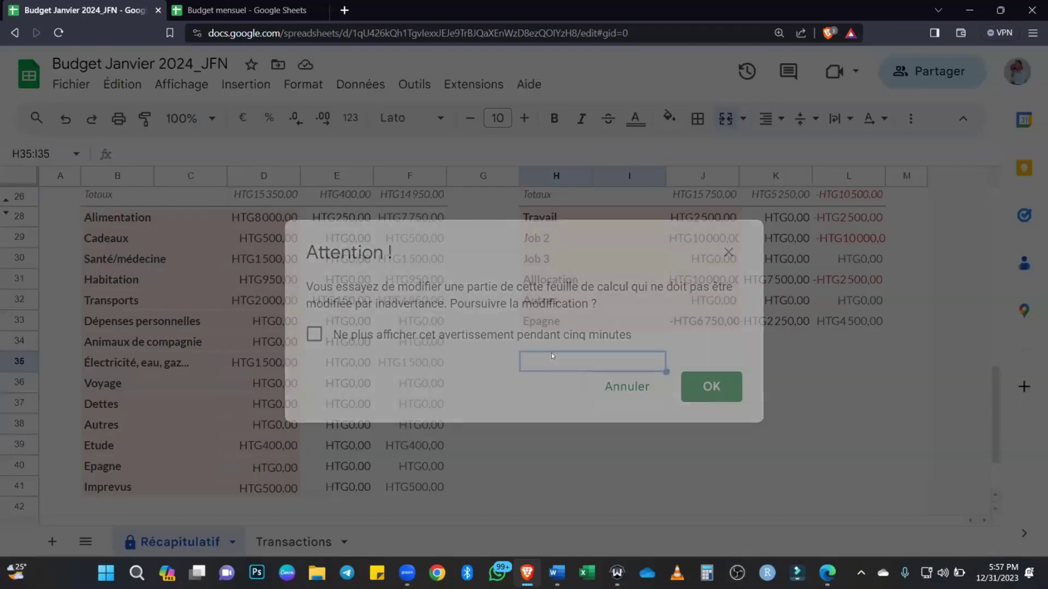
left_click(709, 385)
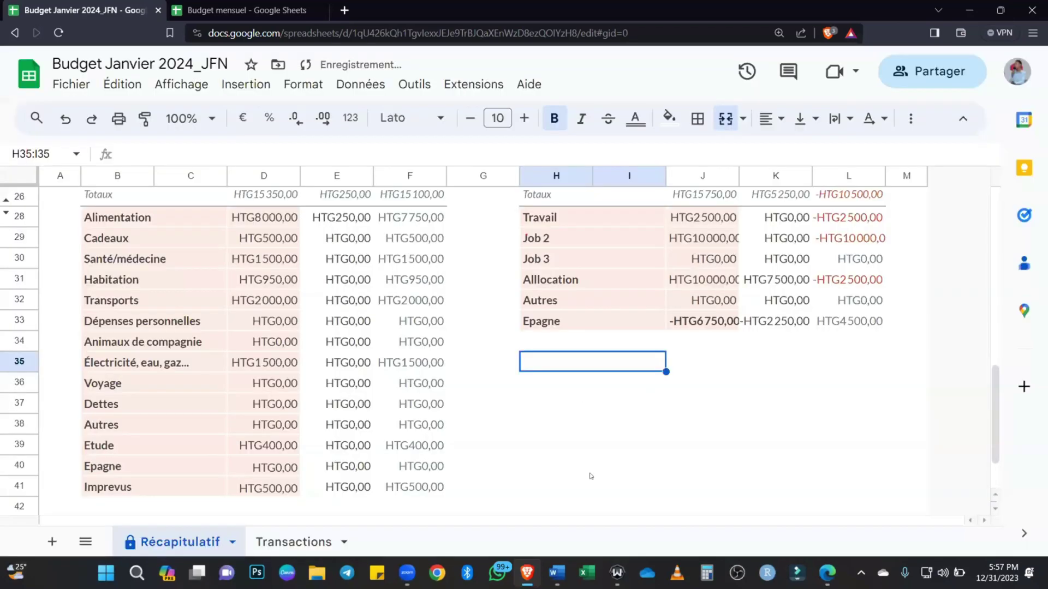
scroll(590, 476, "up", 2)
scroll(590, 476, "down", 3)
scroll(424, 408, "up", 2)
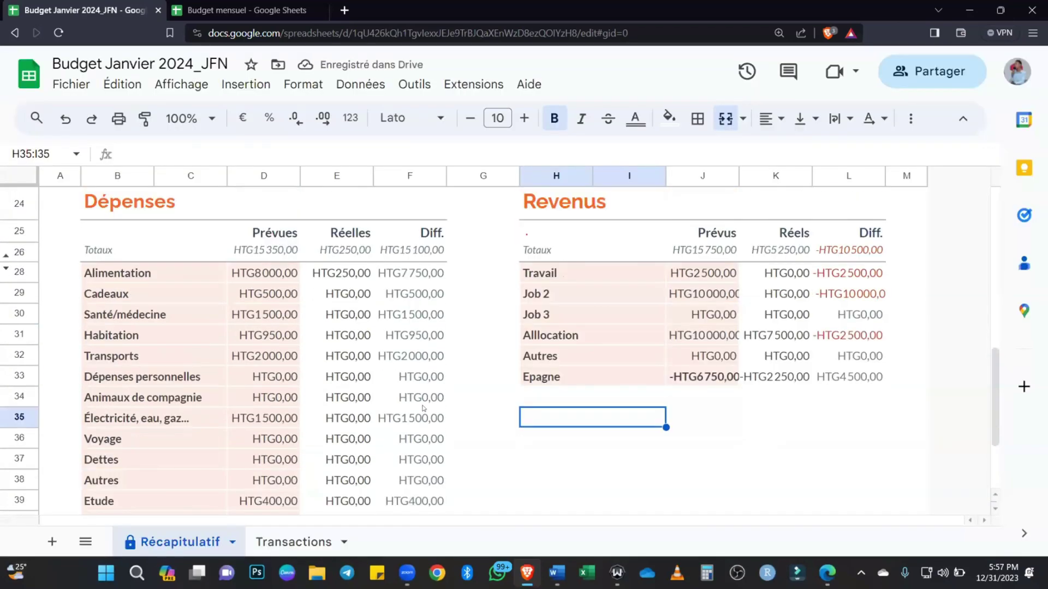
Compare the expense entries on the Transactions sheet with the Réelles amounts in the Récapitulatif sheet's Dépenses table.
left_click(294, 541)
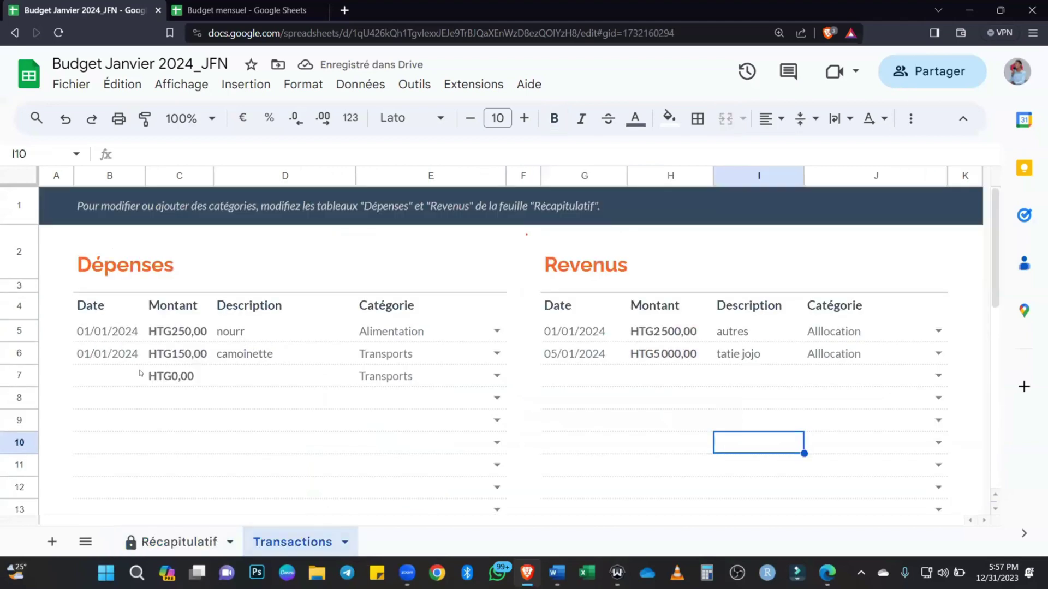
left_click(174, 543)
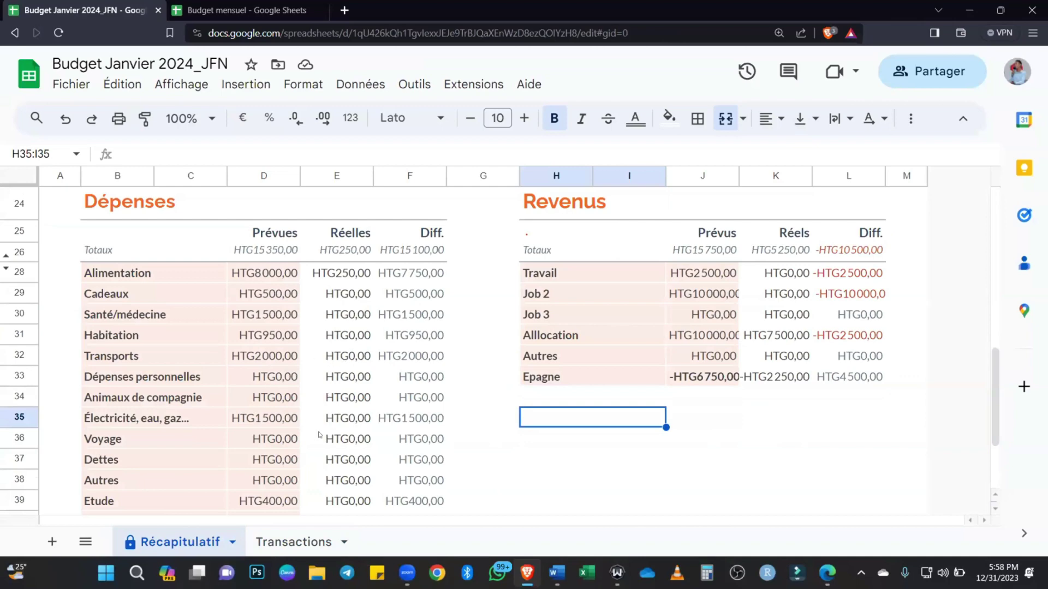
scroll(320, 435, "down", 2)
scroll(320, 435, "up", 3)
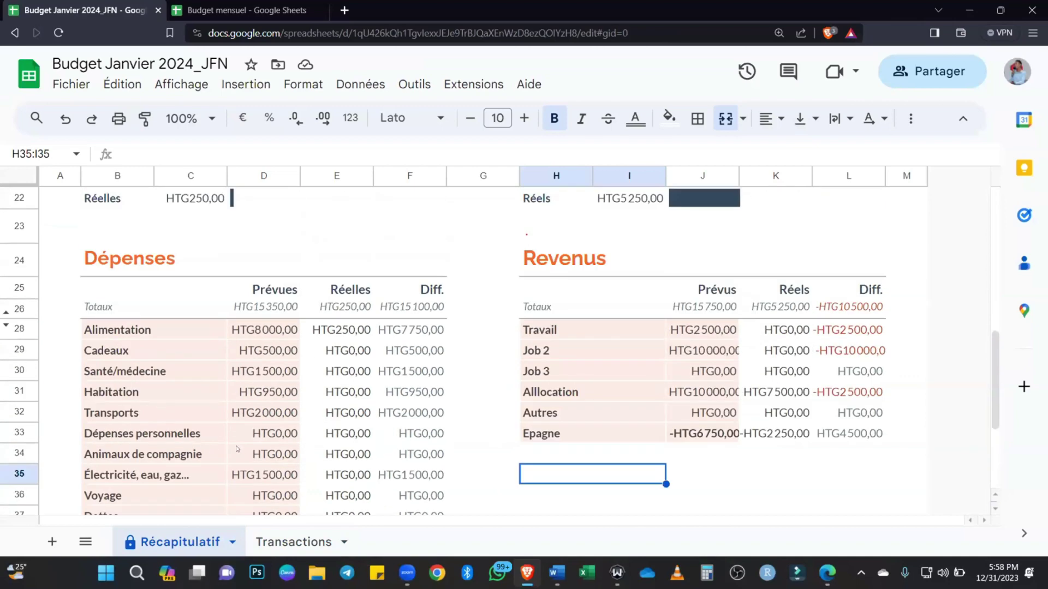
scroll(238, 442, "down", 2)
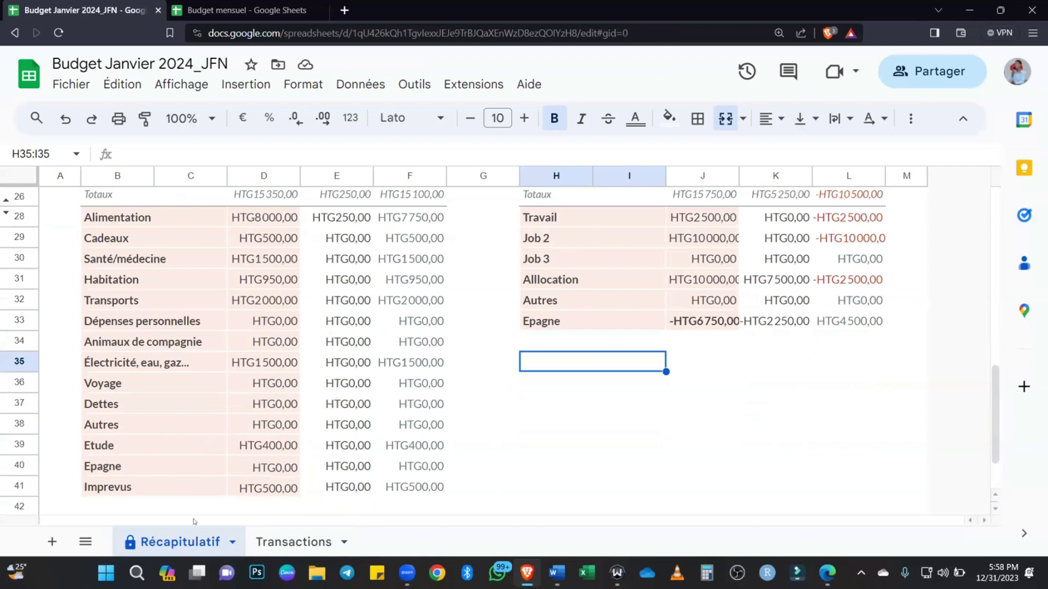
left_click(277, 541)
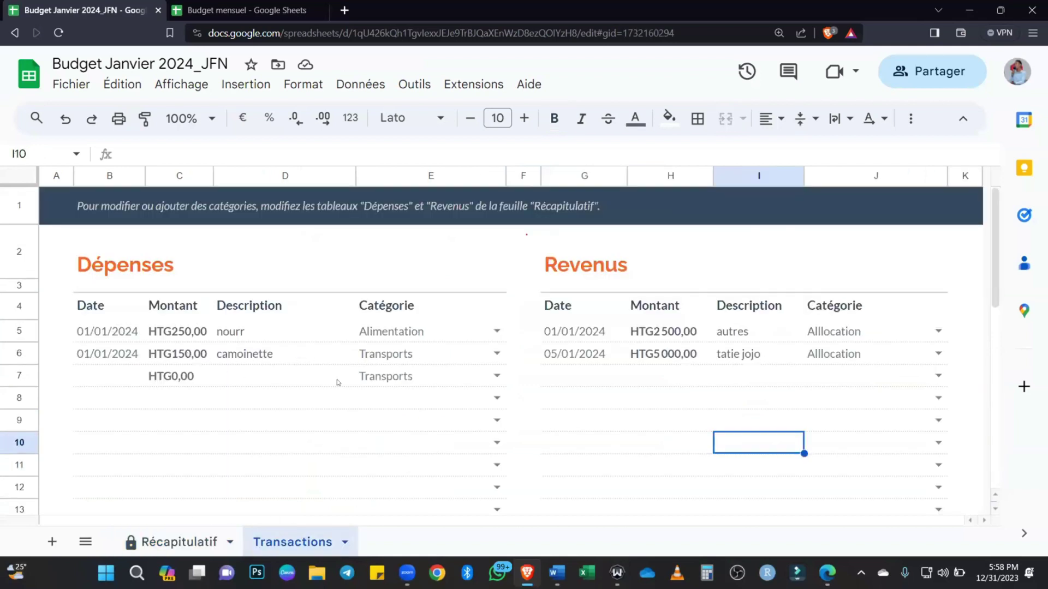
left_click(195, 540)
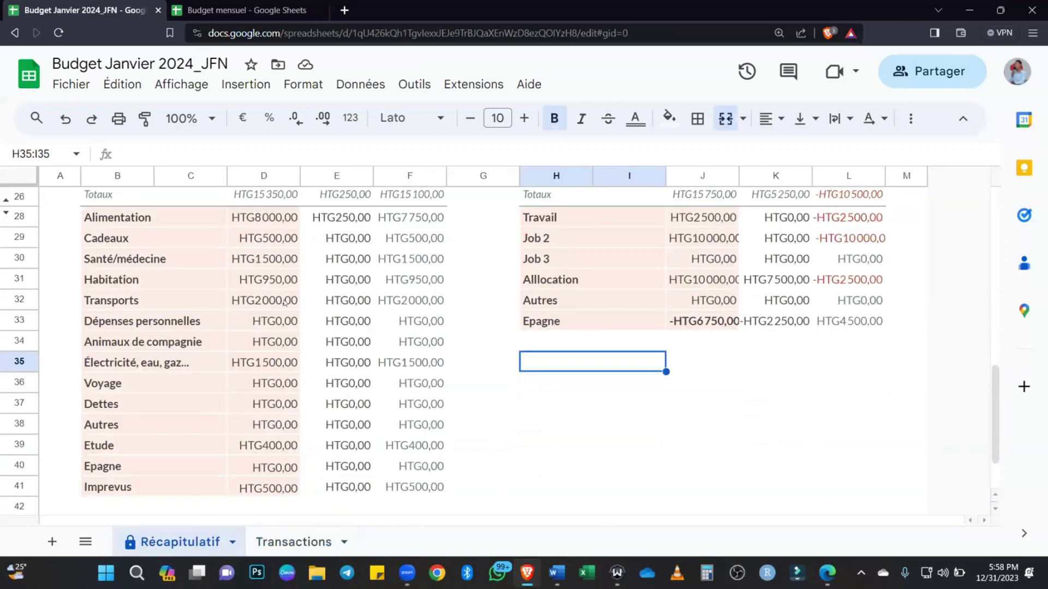
Restore Transports' Réelles formula by filling Alimentation's formula down to Imprevus again, accept the protected-sheet edit, and check the Transports cell.
scroll(546, 371, "up", 1)
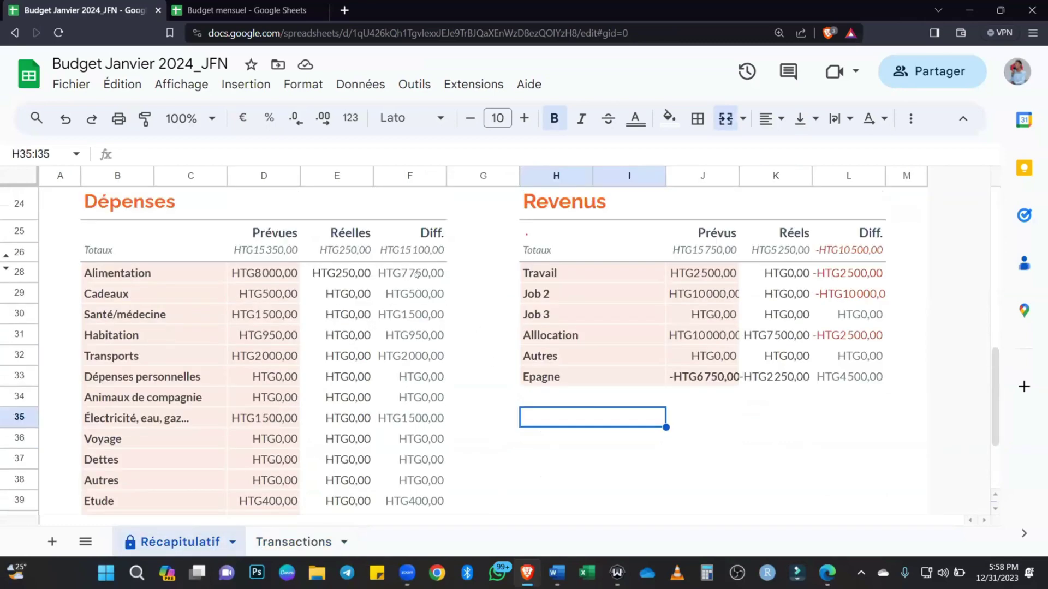
left_click(369, 273)
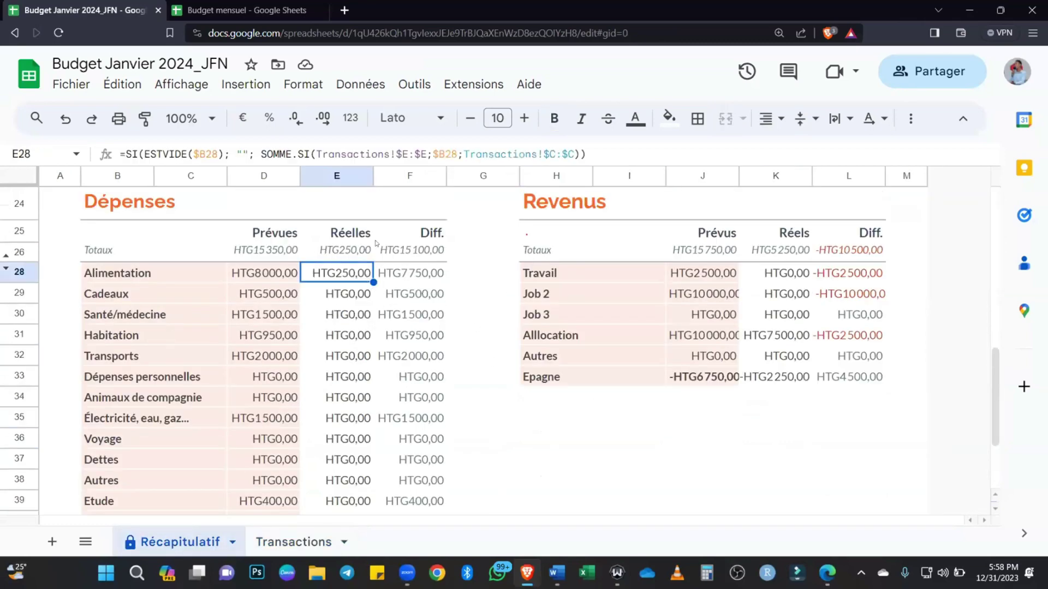
left_click_drag(373, 282, 372, 407)
left_click(711, 386)
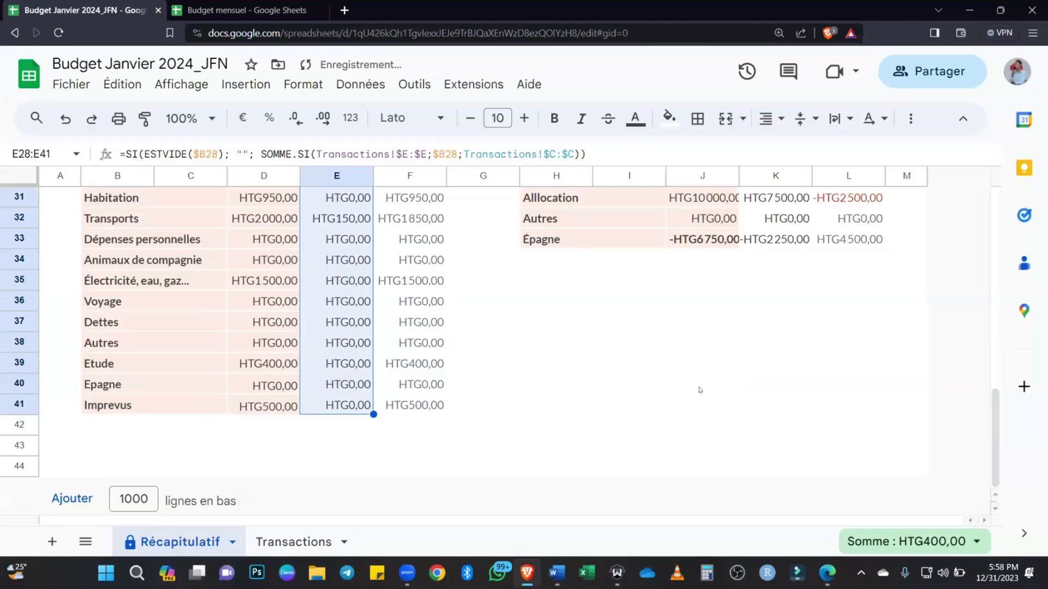
scroll(354, 256, "up", 1)
left_click(354, 261)
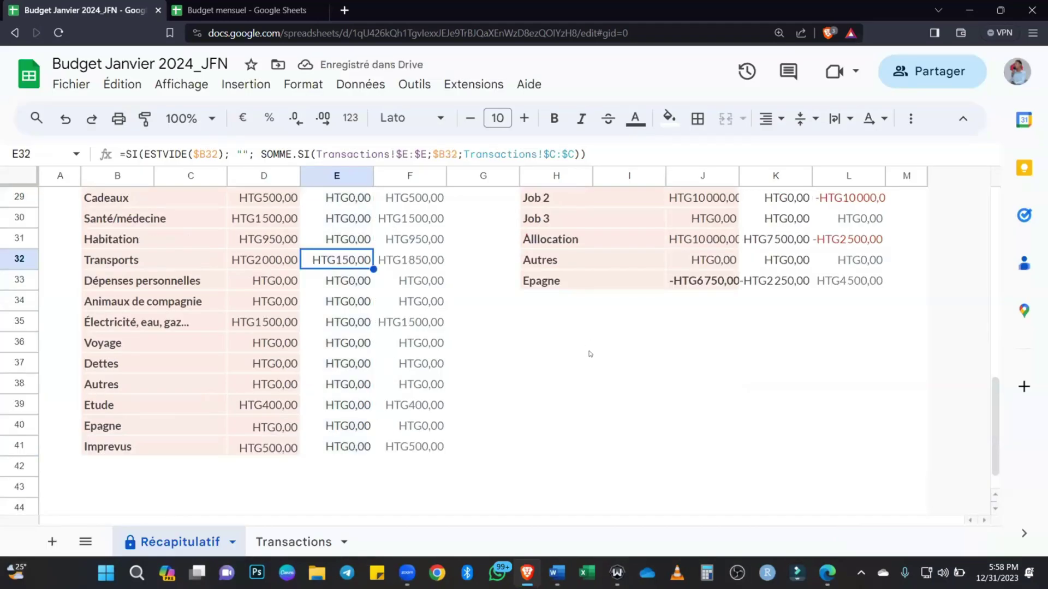
scroll(589, 354, "up", 2)
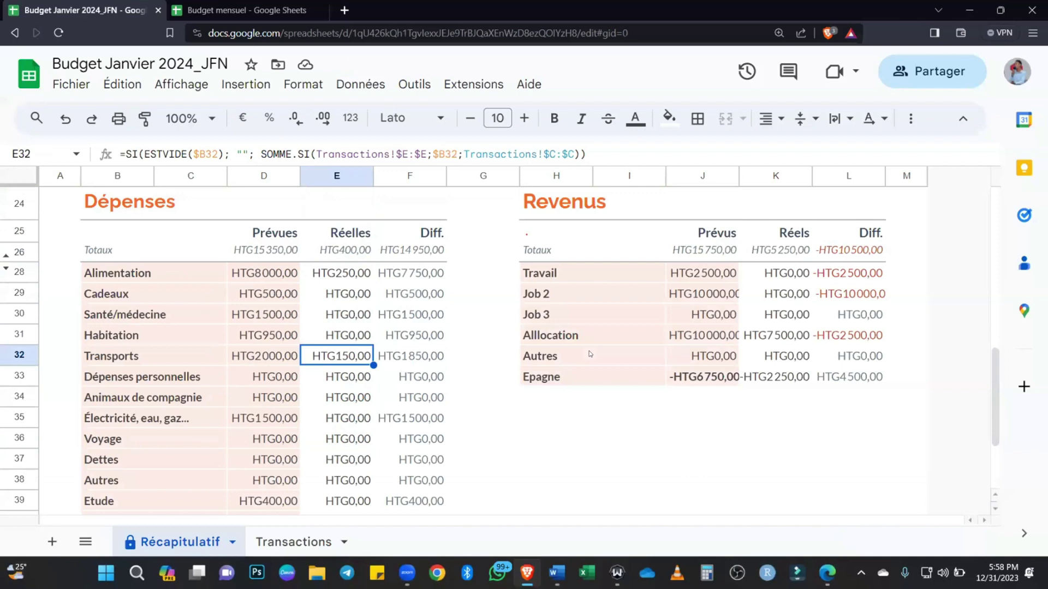
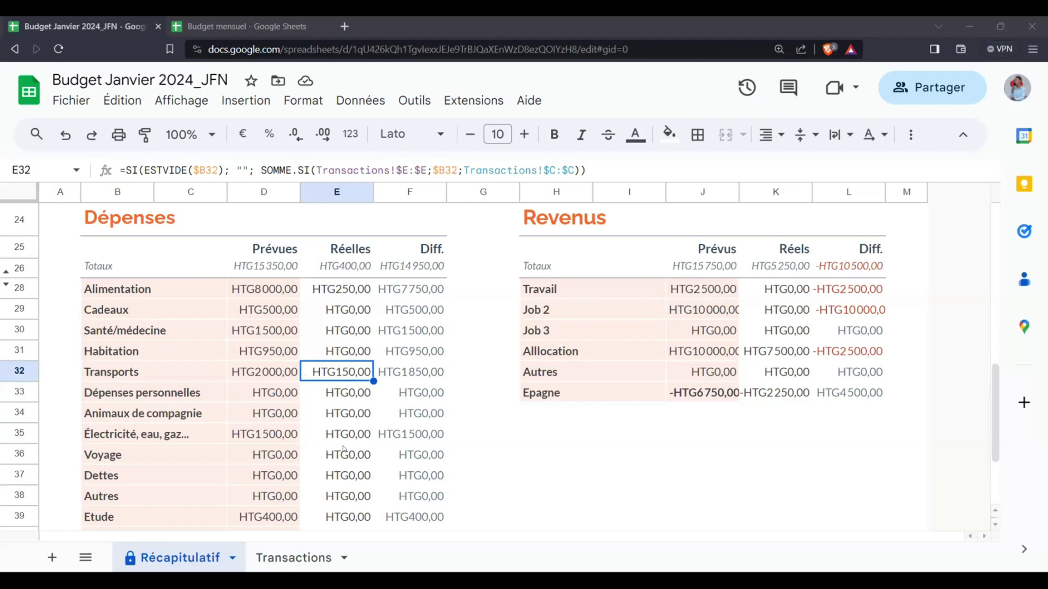
Inspect Transports' Prévues amount and Alllocation's Prévus, Réels and Diff. cells in the Revenus table.
left_click(276, 376)
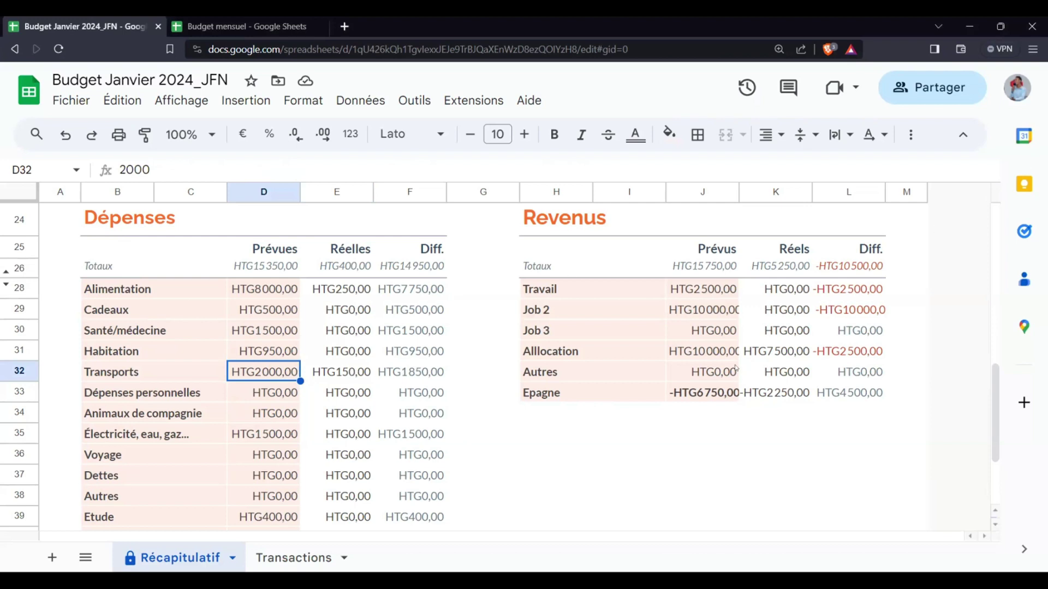
left_click(721, 354)
left_click(798, 351)
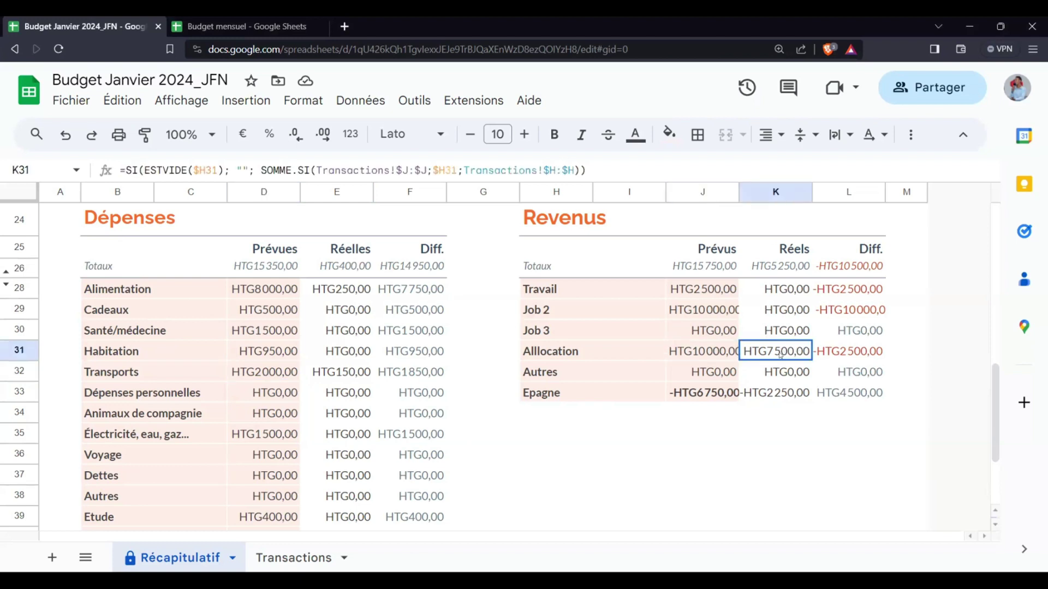
left_click(869, 351)
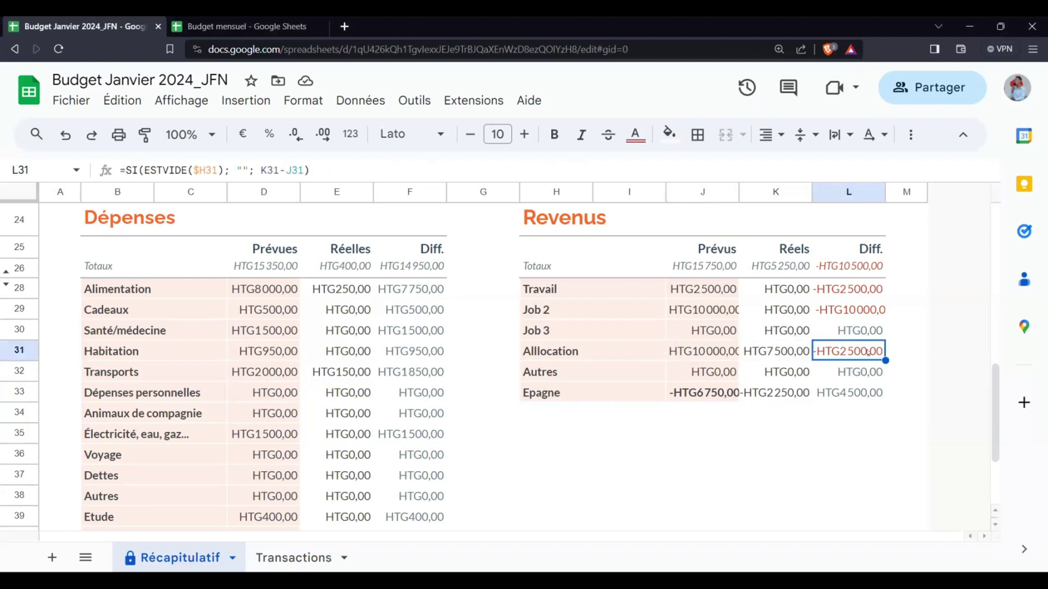